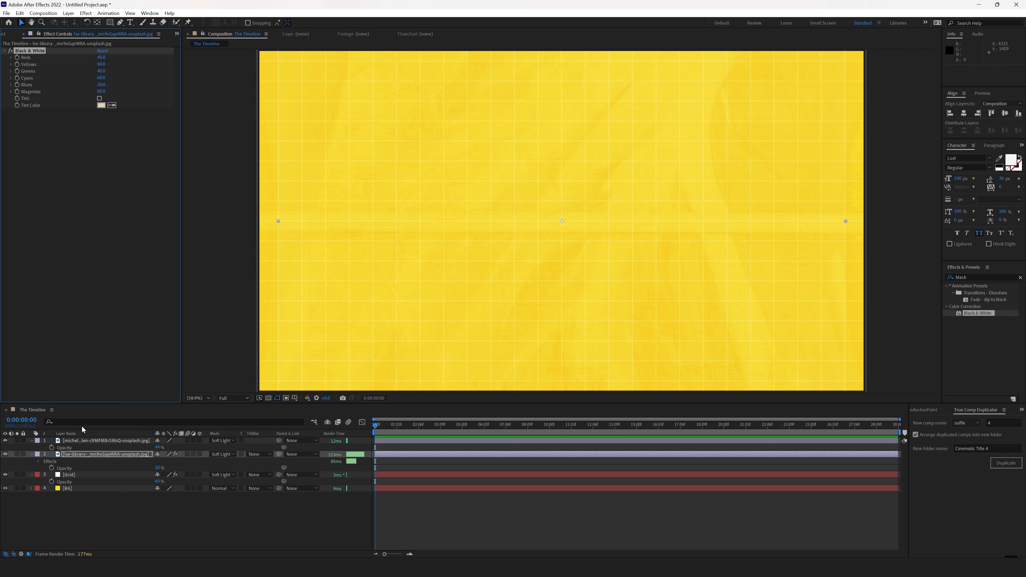
Paste the copied Black & White effect onto the uppermost paper texture layer and preview the composition enlarged.
left_click(87, 440)
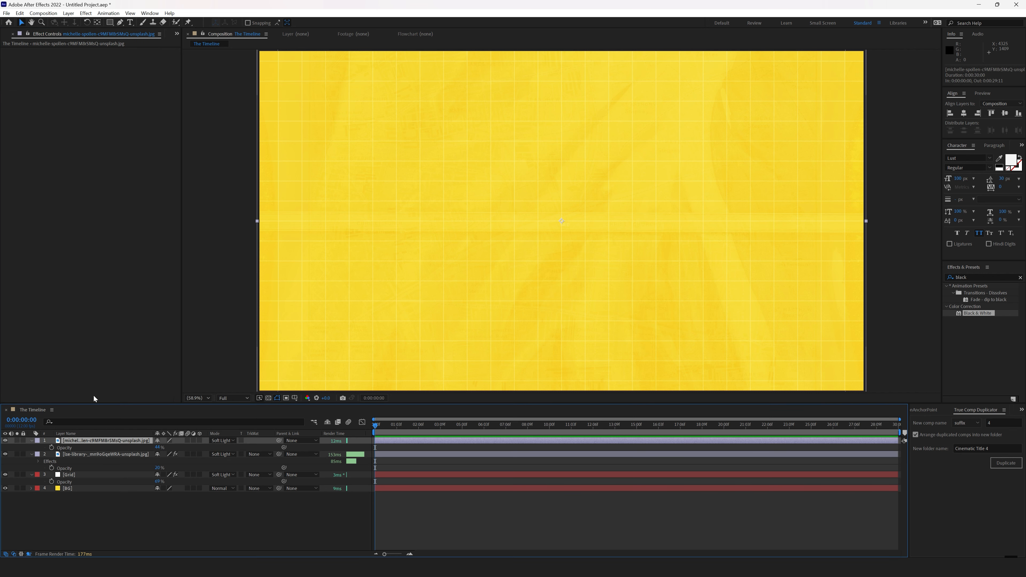
key("ctrl+v")
key("grave")
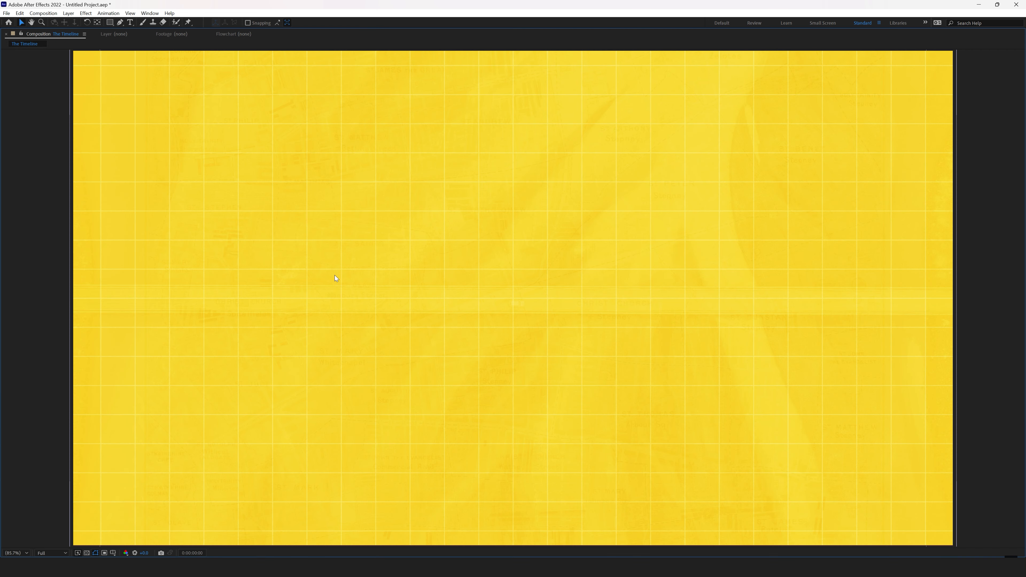
key("grave")
Set the fill colour for a new rectangle shape to 282828.
left_click(110, 22)
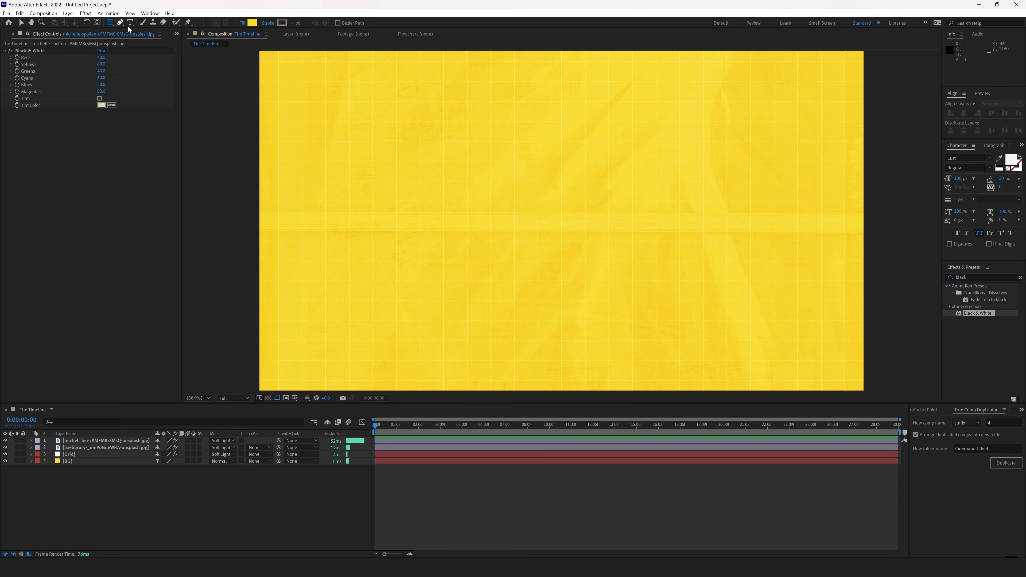
left_click(252, 22)
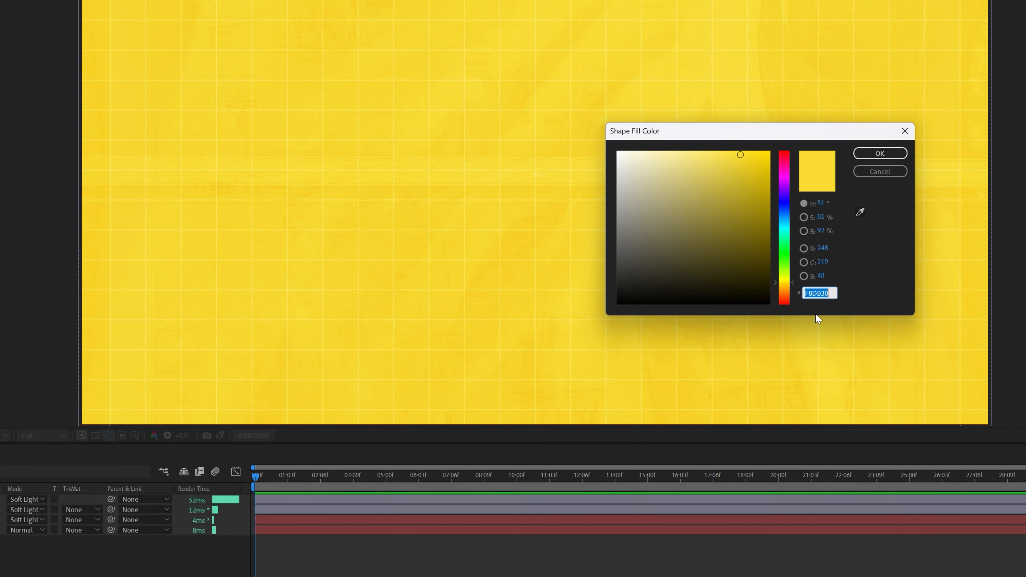
type("282828")
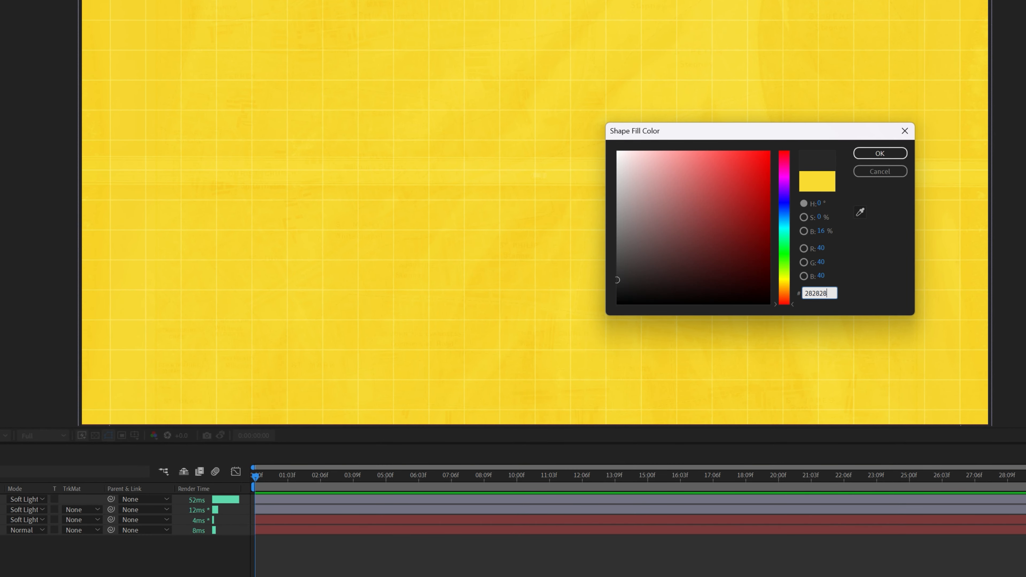
left_click(878, 154)
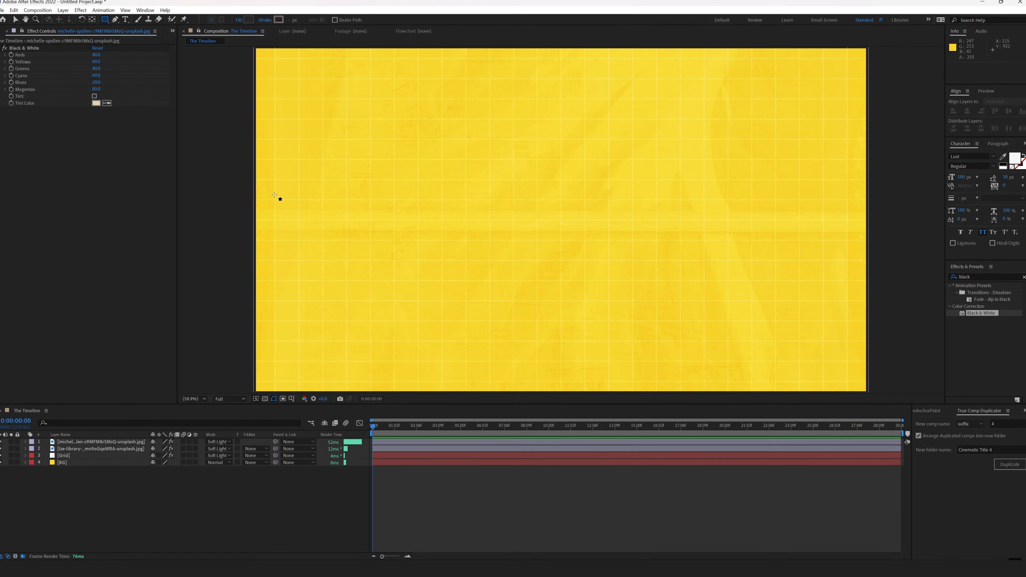
Draw a thin horizontal rectangle about 3606 by 29 px across the middle of the canvas and reposition its anchor point to its centre.
left_click_drag(226, 181, 846, 203)
left_click(919, 412)
left_click(942, 465)
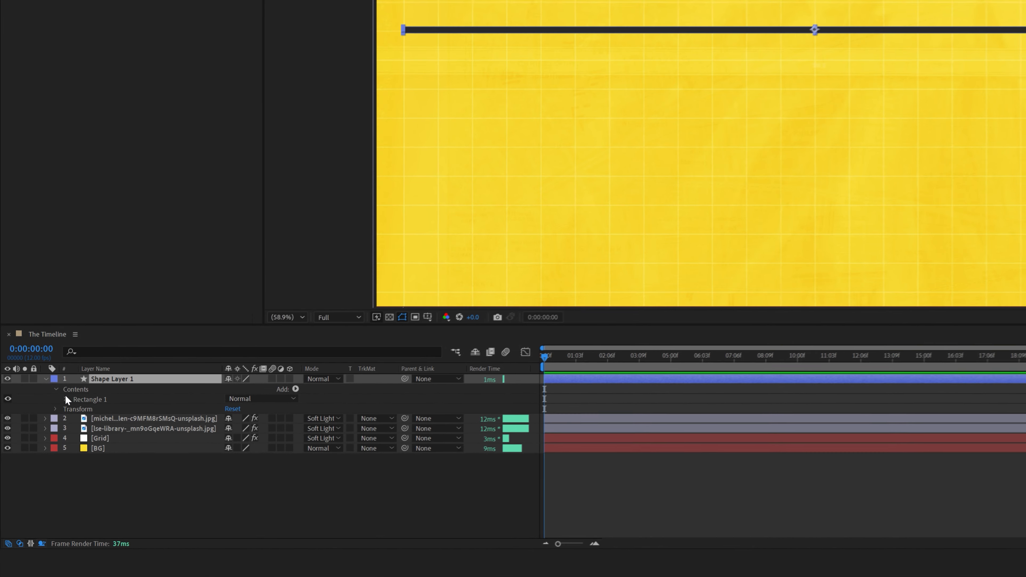
Set the thin rectangle's path size to 3650 by 10 px with proportions unlinked.
left_click(45, 454)
left_click(77, 404)
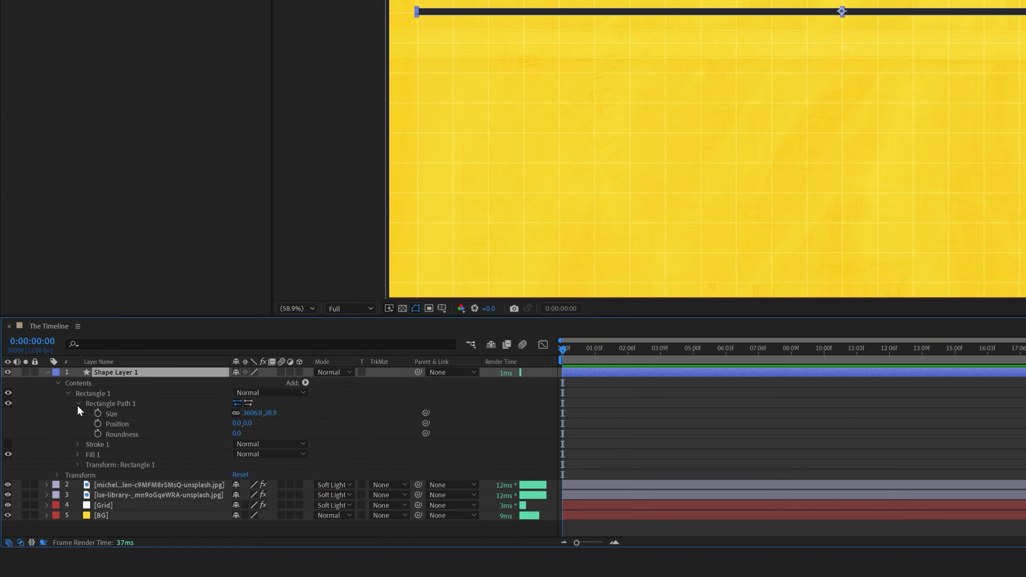
left_click(234, 414)
left_click(271, 413)
type("10")
key("Return")
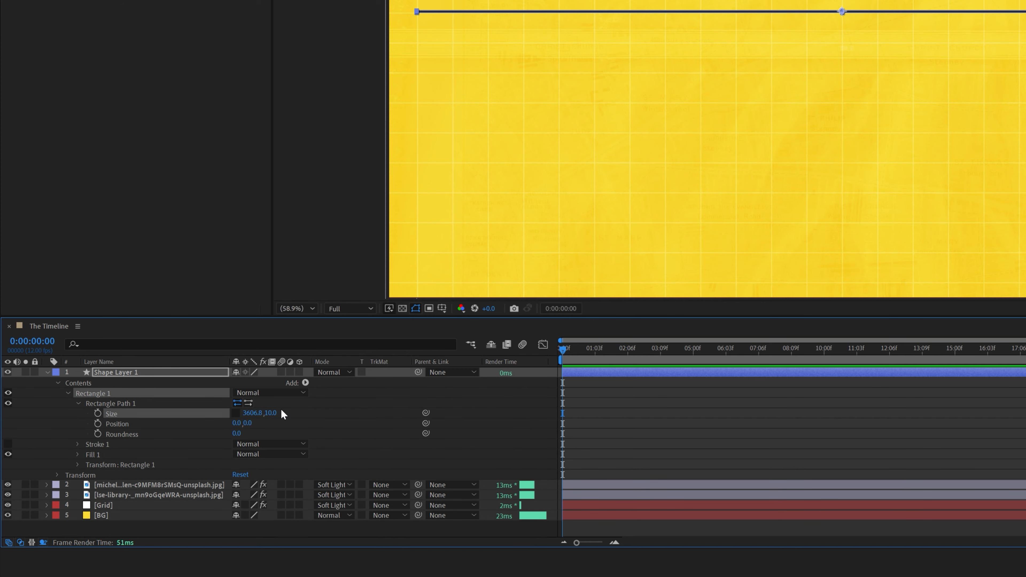
left_click(250, 414)
type("3650")
key("Return")
Position the rectangle's shape layer at 1920, 1080 in the centre of the composition.
key("p")
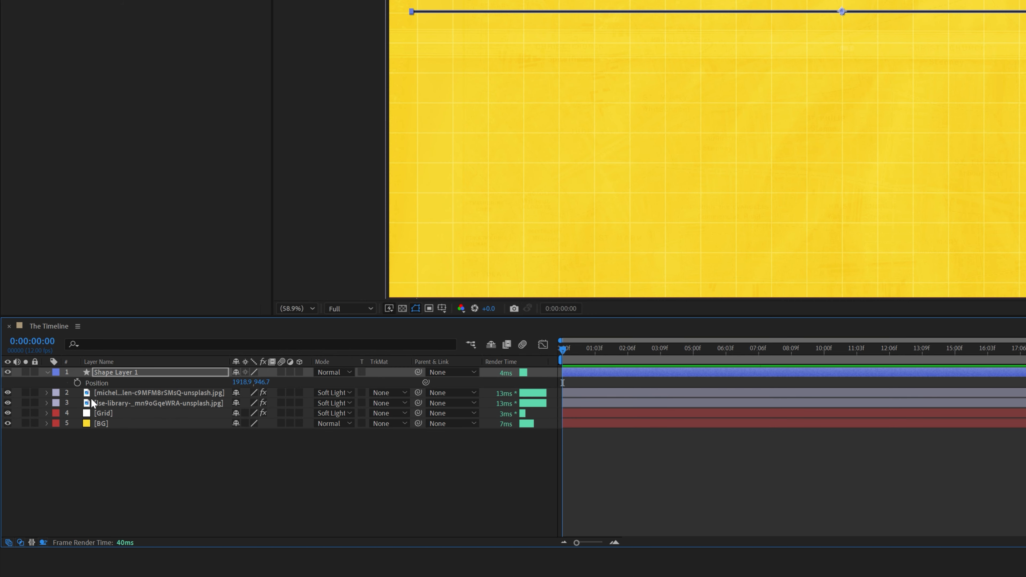
left_click(101, 385)
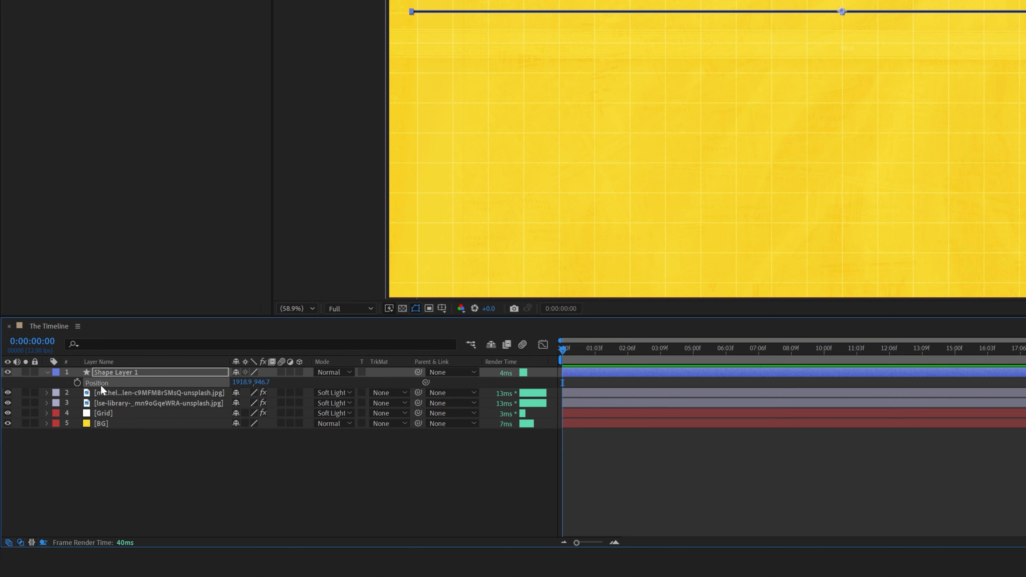
left_click(240, 382)
type("1920")
key("Return")
left_click(262, 382)
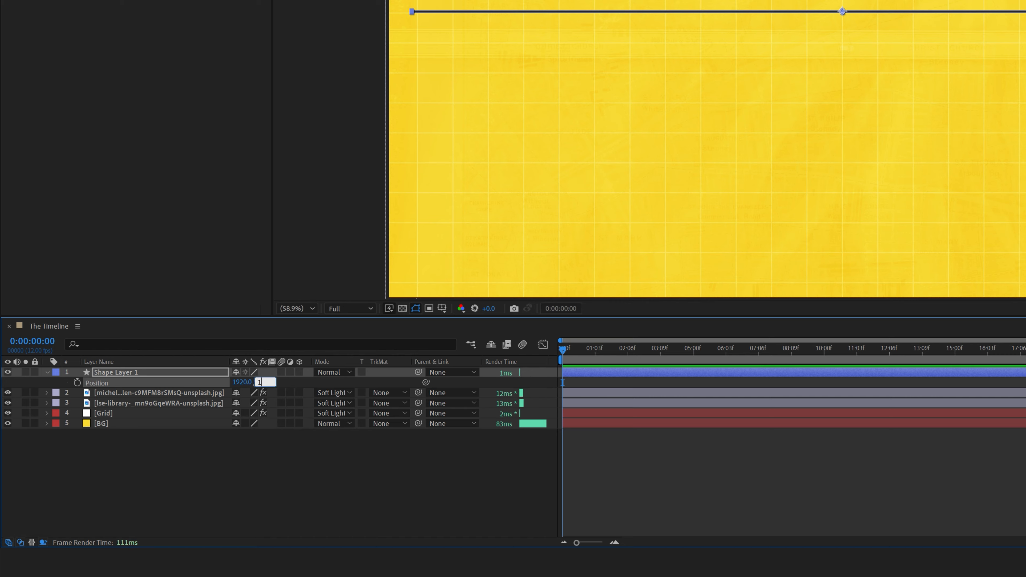
type("1080")
left_click(459, 441)
left_click(460, 436)
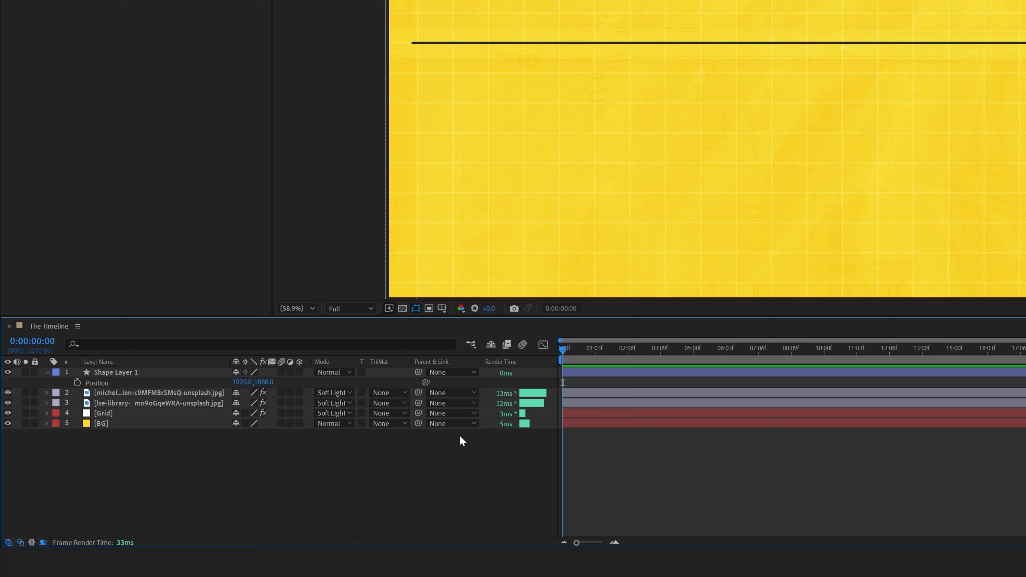
Rename the horizontal bar's shape layer to Timeline.
left_click(122, 372)
key("Return")
type("Timel")
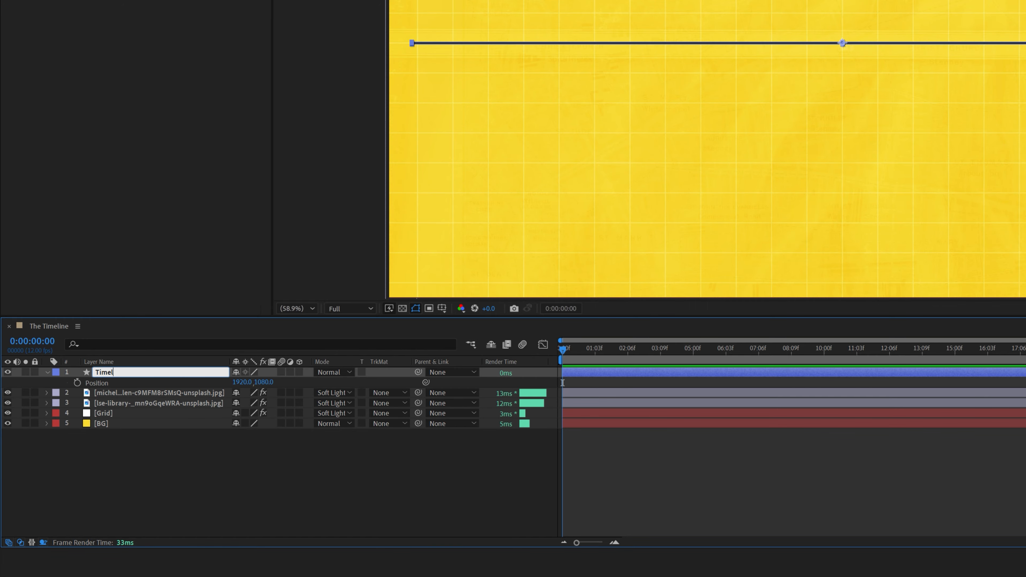
type("ine")
key("Return")
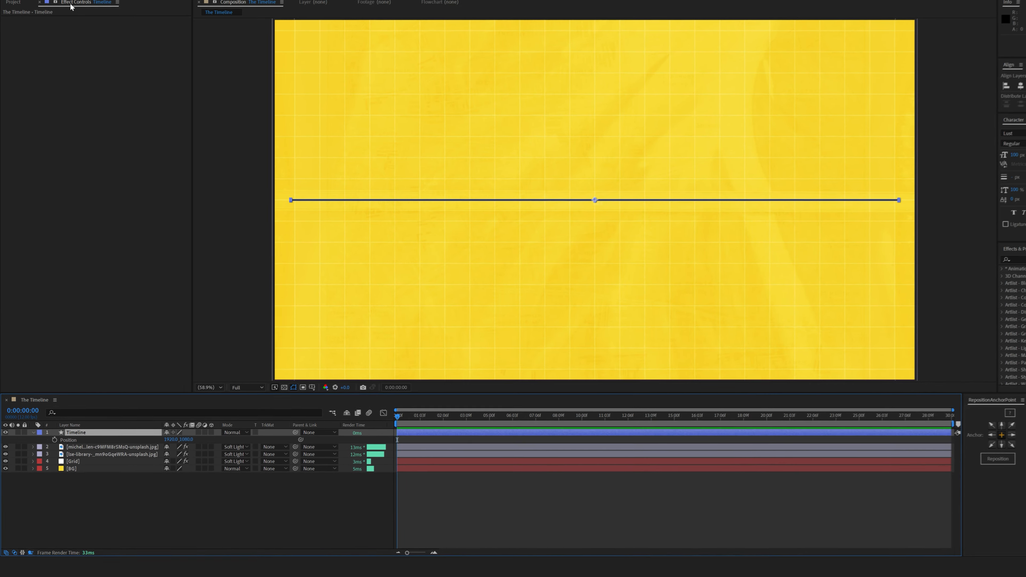
Apply the Stylize Glow effect to the Timeline layer with radius 40 and intensity 0.4, and inspect the bar enlarged.
left_click(86, 13)
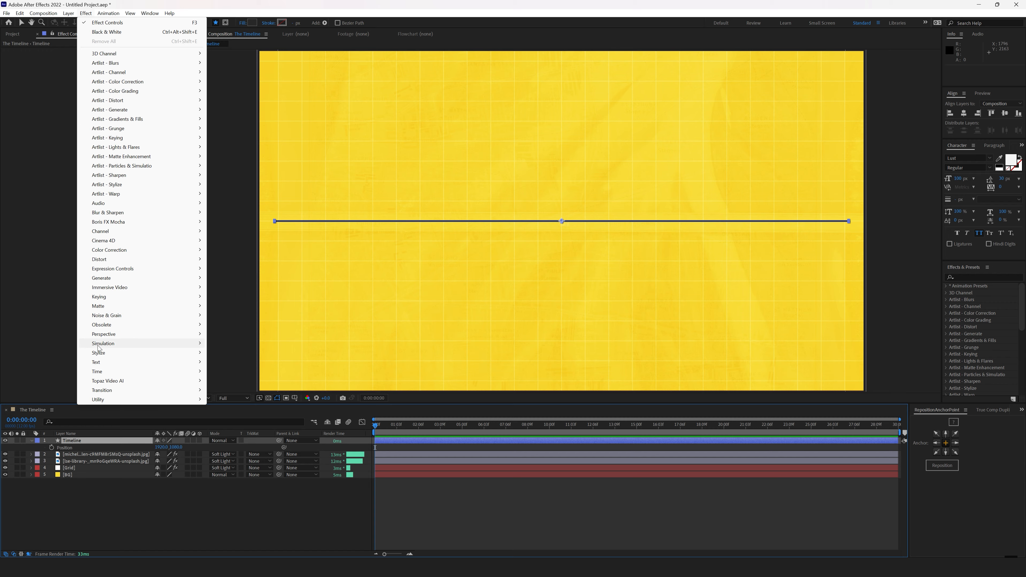
mouse_move(101, 353)
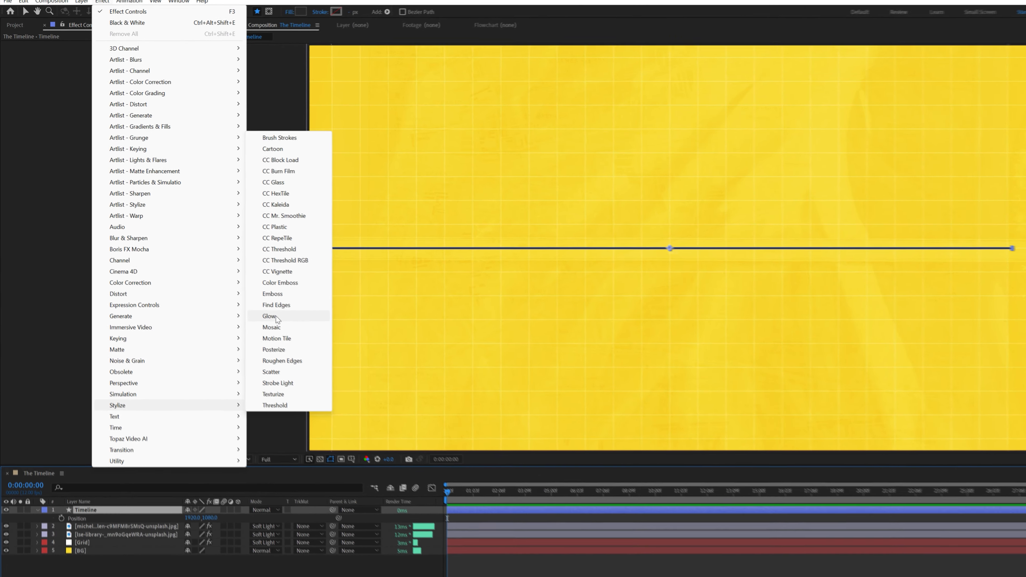
left_click(275, 317)
left_click(141, 74)
type("4")
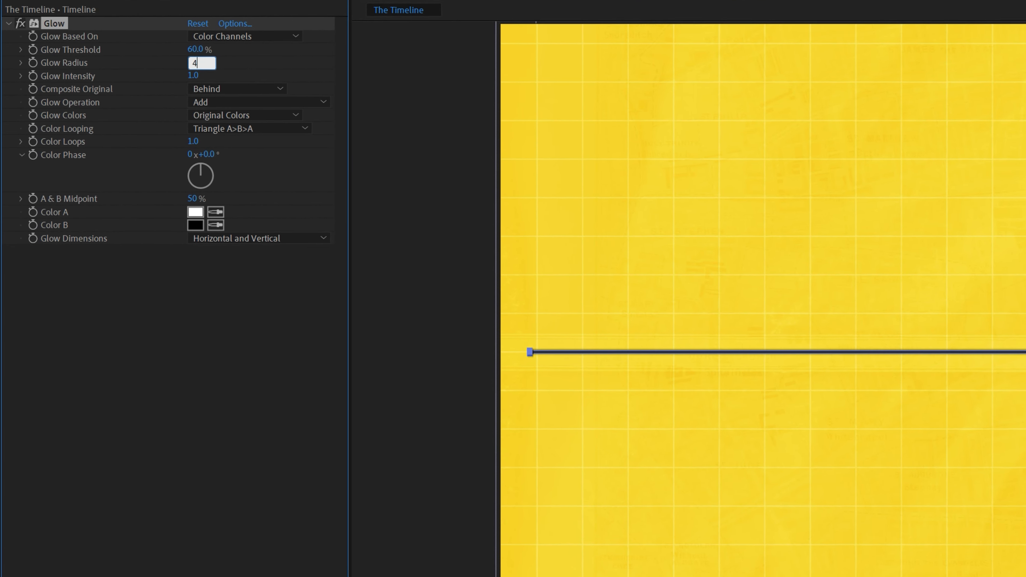
type("0")
key("Return")
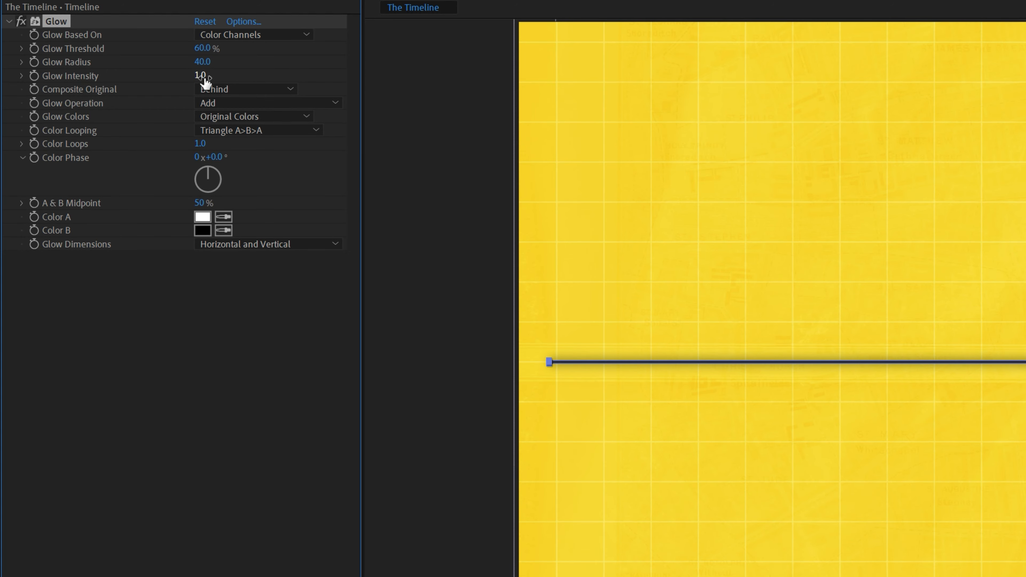
left_click(202, 77)
type("0.4")
key("Return")
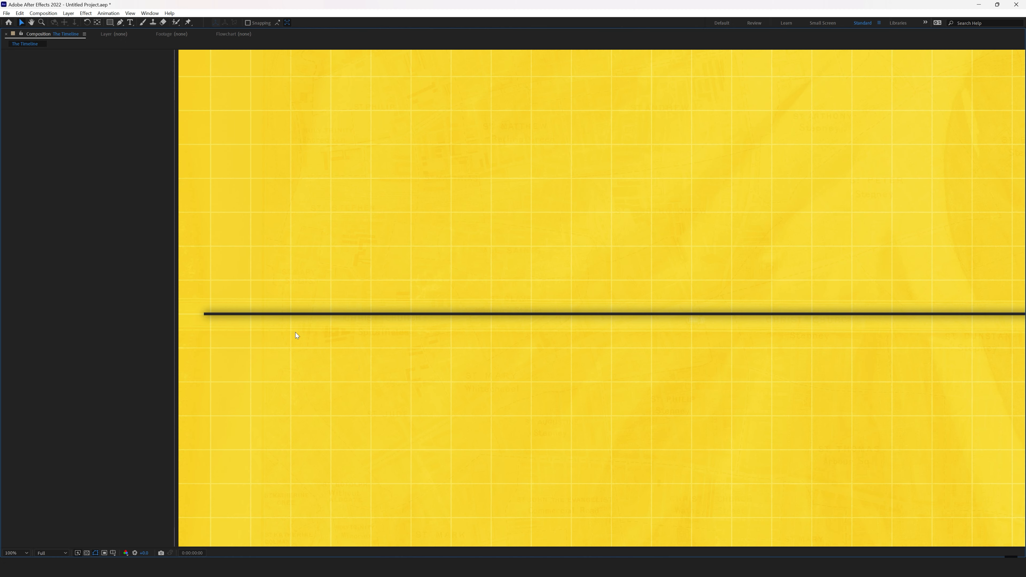
left_click_drag(390, 369, 229, 347)
key("grave")
Duplicate the Timeline layer and move the copy slightly above the original bar.
left_click(107, 372)
key("ctrl+d")
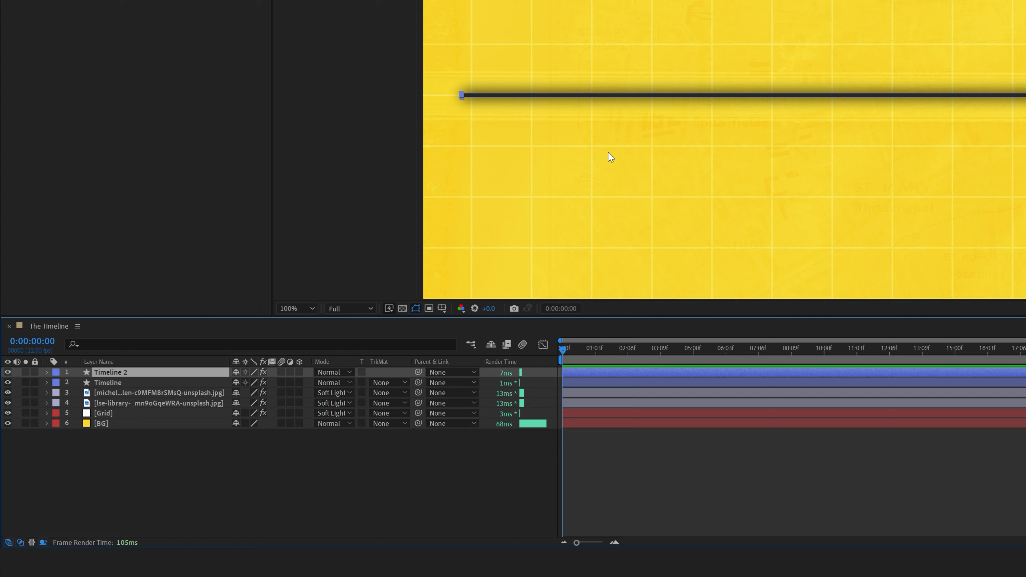
left_click_drag(656, 95, 654, 77)
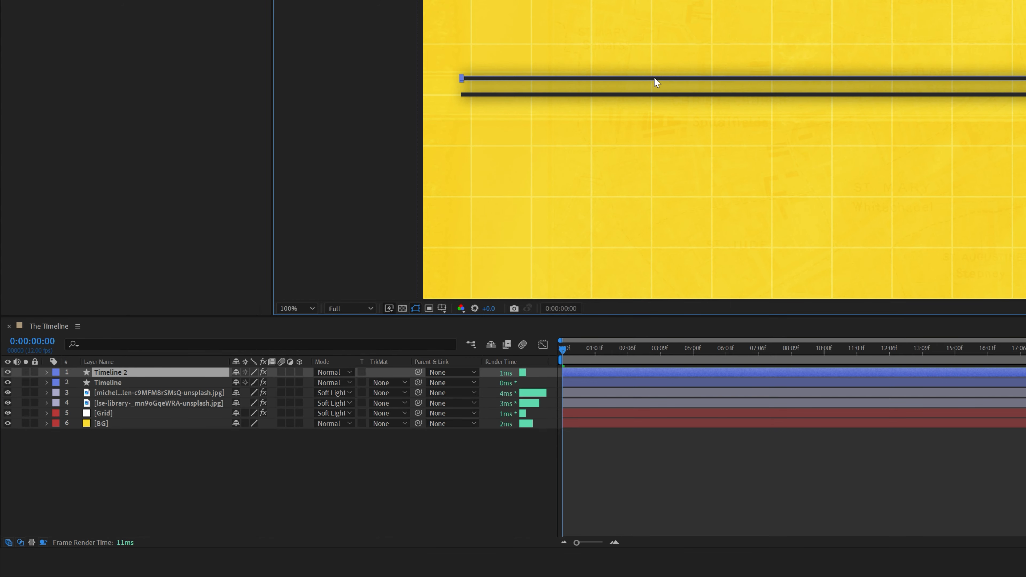
Set the duplicated bar's rectangle path size to 10 by 30 px to make a short vertical tick.
left_click(47, 372)
left_click(67, 394)
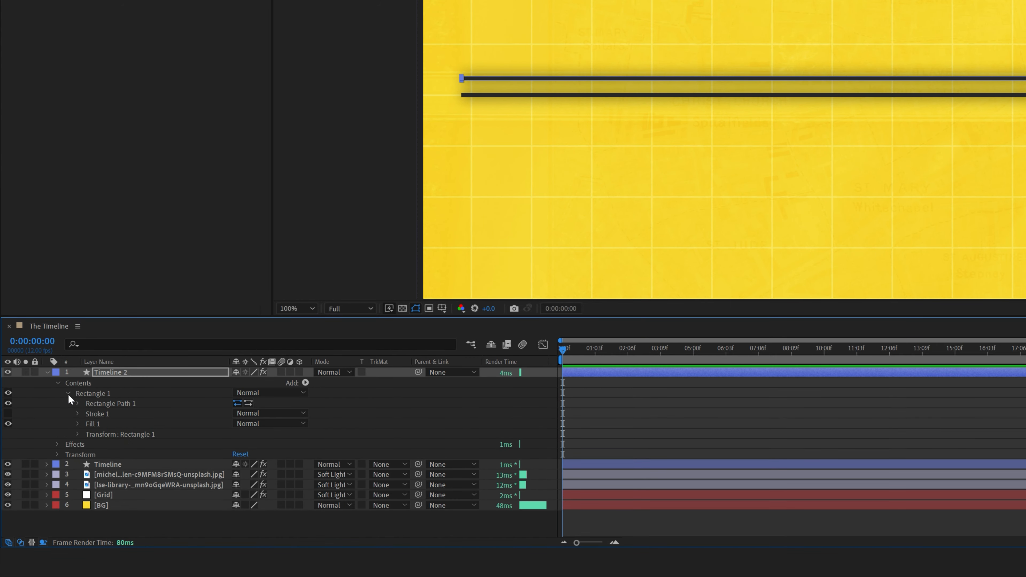
left_click(78, 404)
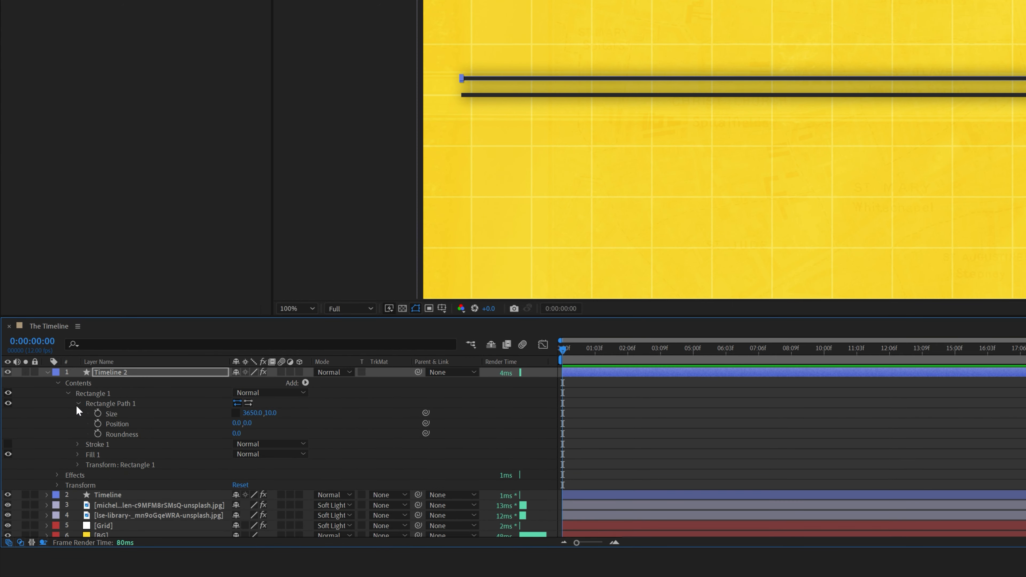
left_click(243, 414)
type("10")
key("Tab")
type("3")
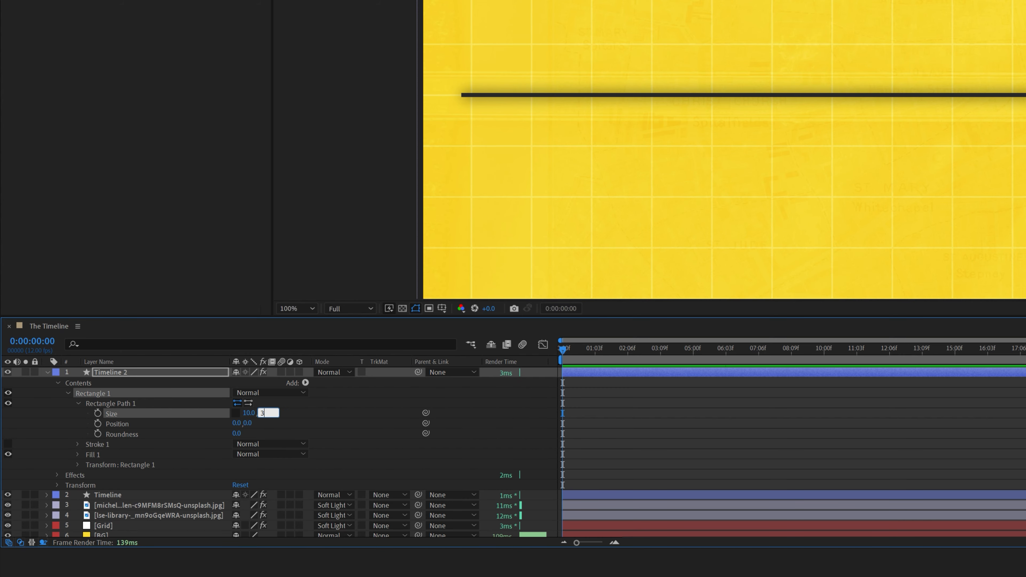
key("Return")
Position the tick layer at 276, 1068 on the timeline bar and increase its rectangle height to about 49 px.
key("p")
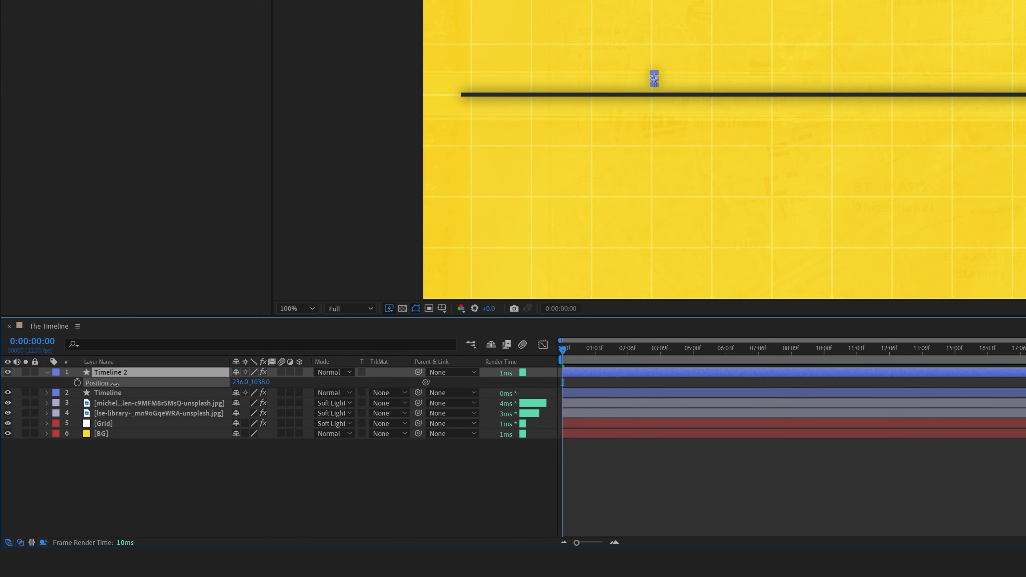
mouse_move(114, 385)
left_mouse_down()
mouse_move(87, 385)
mouse_move(115, 385)
left_mouse_up()
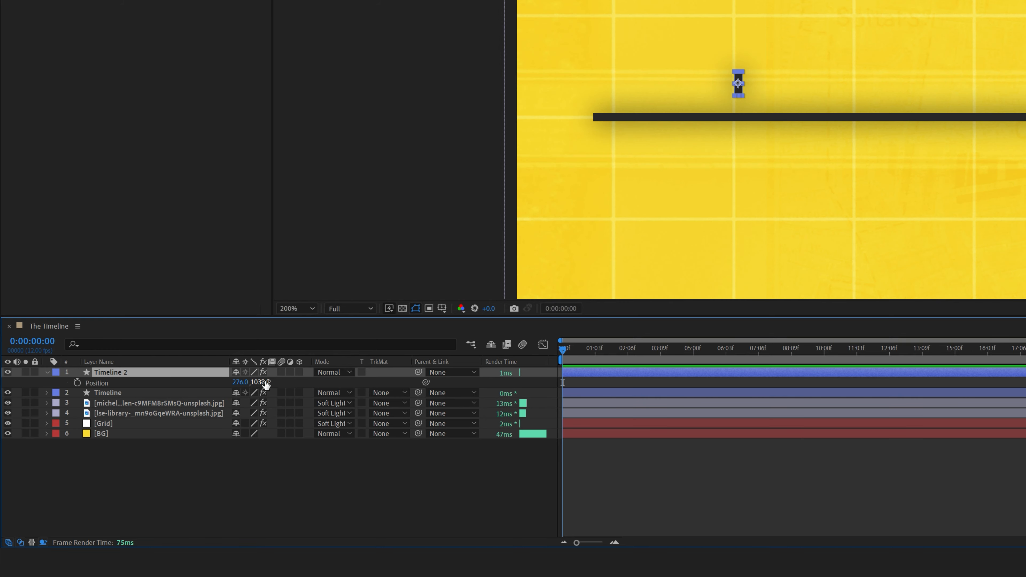
left_click_drag(264, 382, 283, 381)
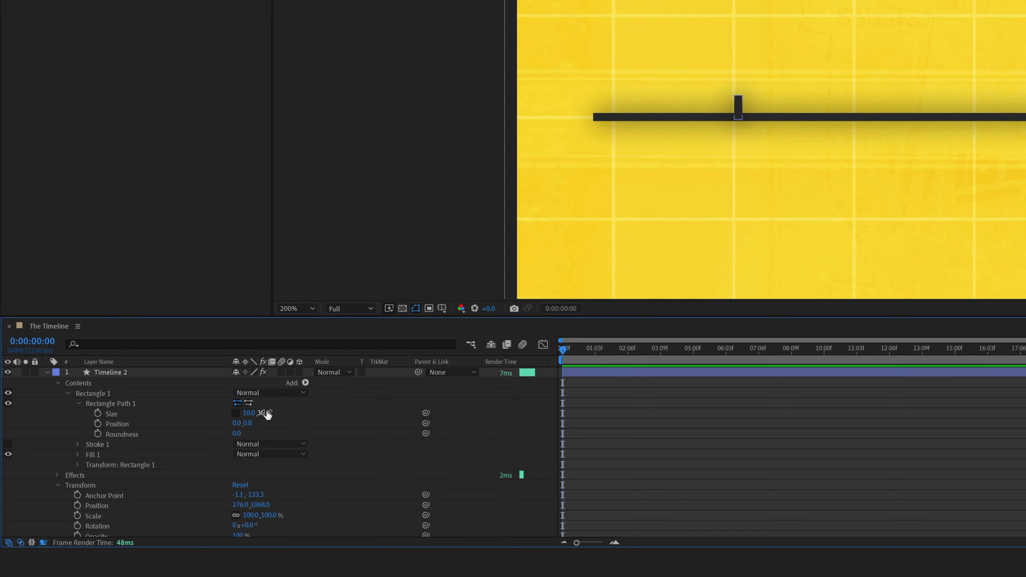
left_click_drag(266, 413, 280, 412)
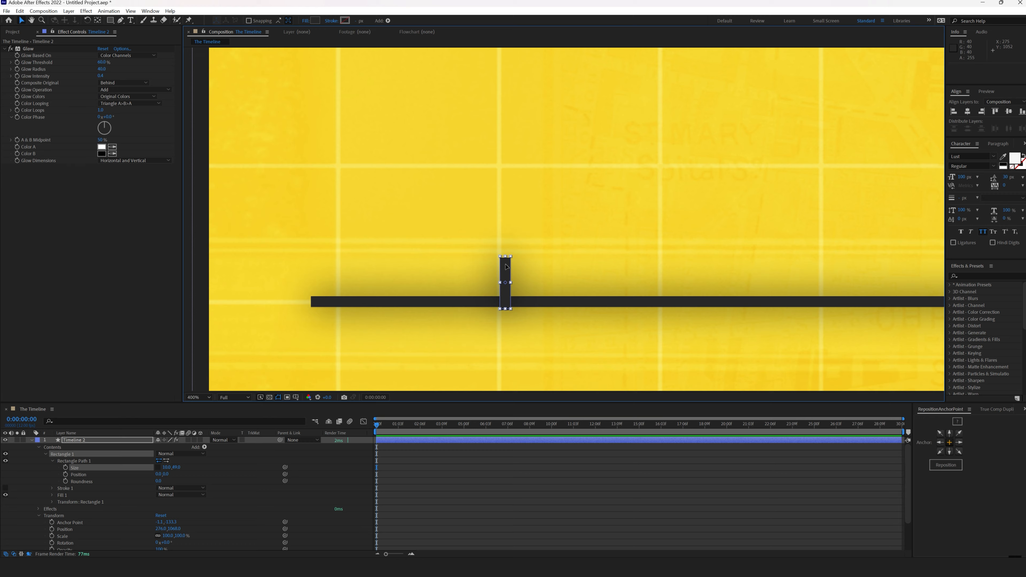
Rename the tick's shape layer to Date and deselect it.
type("D")
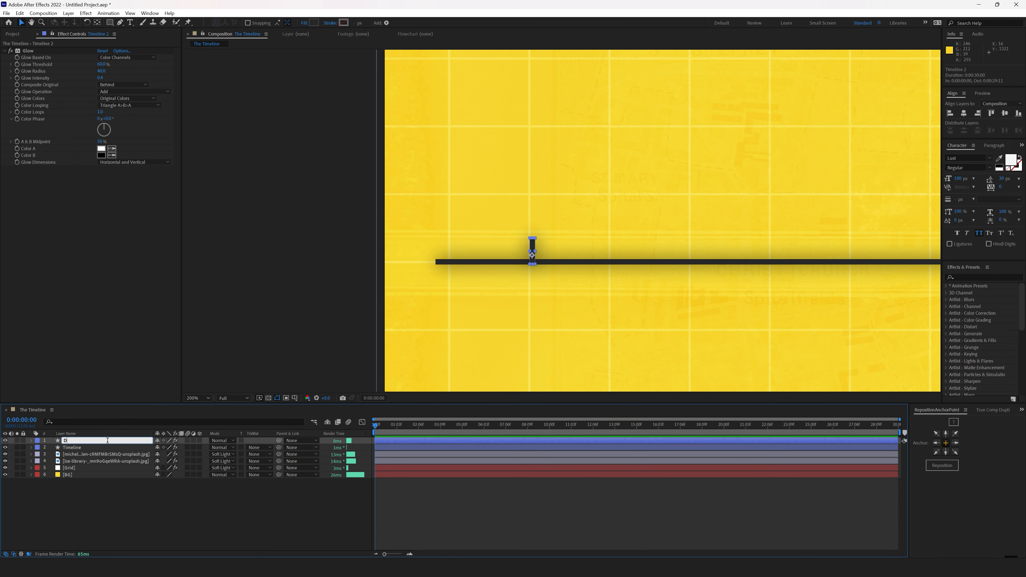
type("ate")
key("Return")
left_click(208, 523)
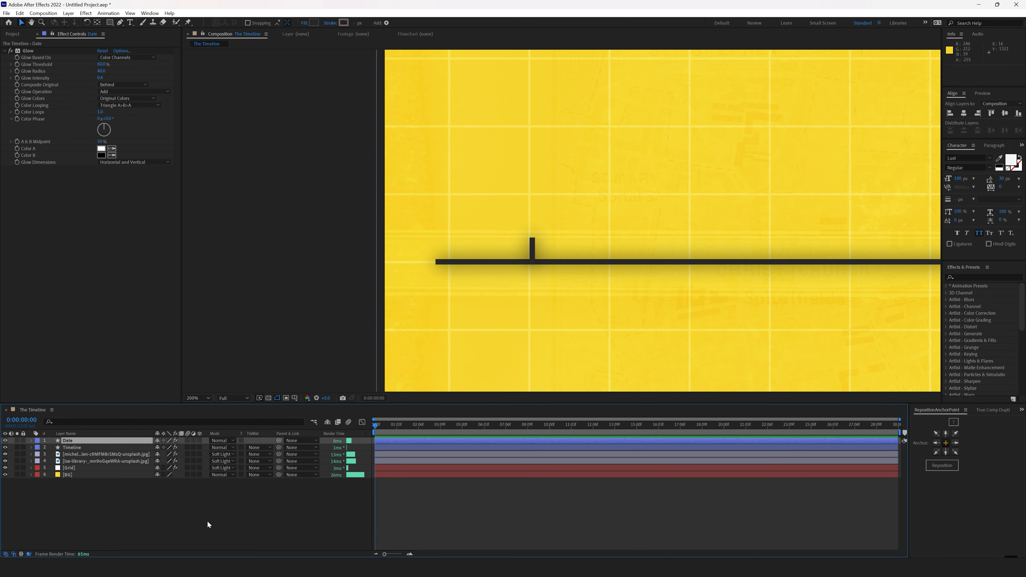
Draw a text box about 401 by 146 px above the tick and enter 1976 in Montserrat Bold.
left_click_drag(591, 219, 490, 263)
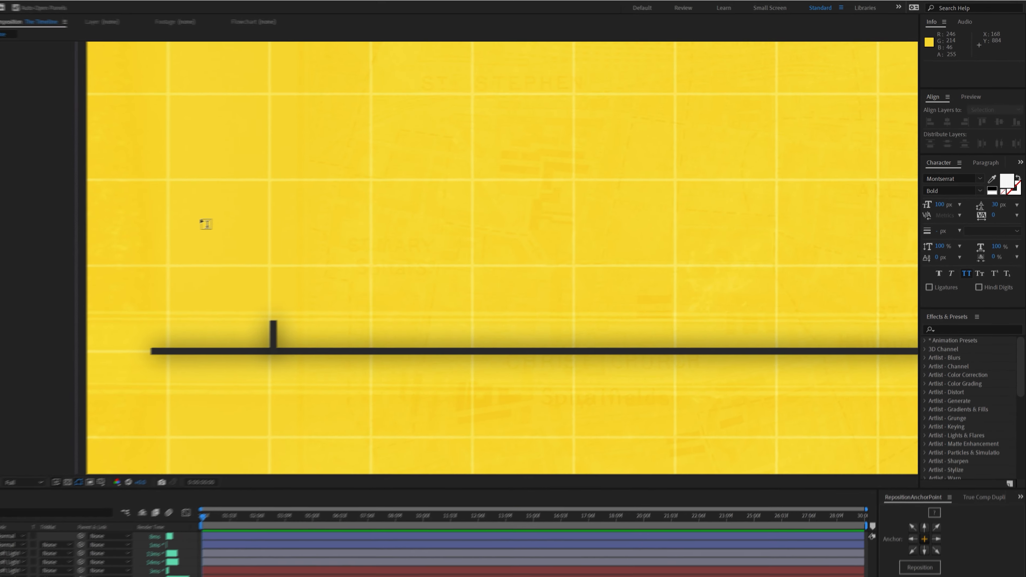
left_click_drag(0, 269, 277, 401)
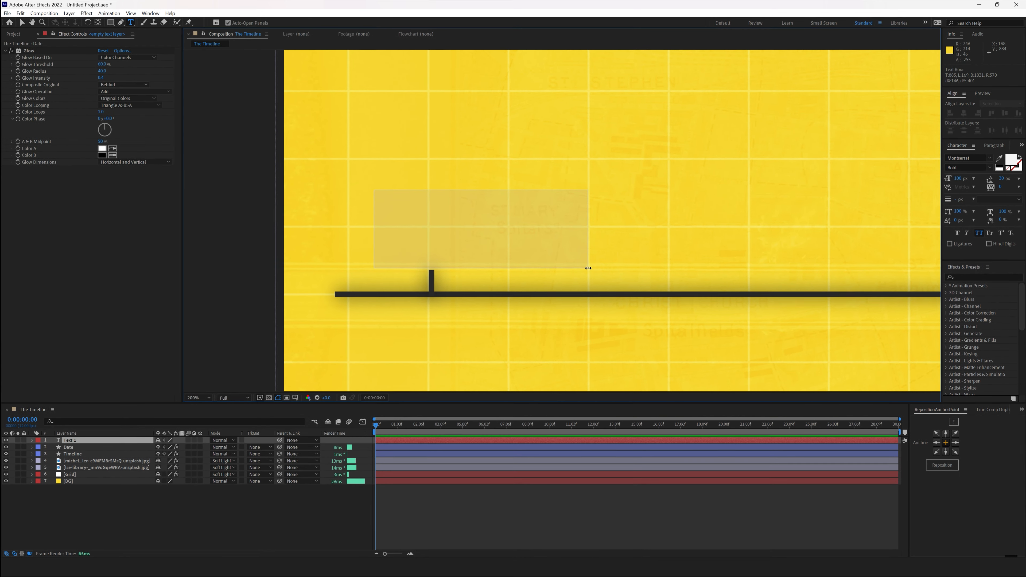
left_click_drag(589, 268, 588, 268)
type("1976")
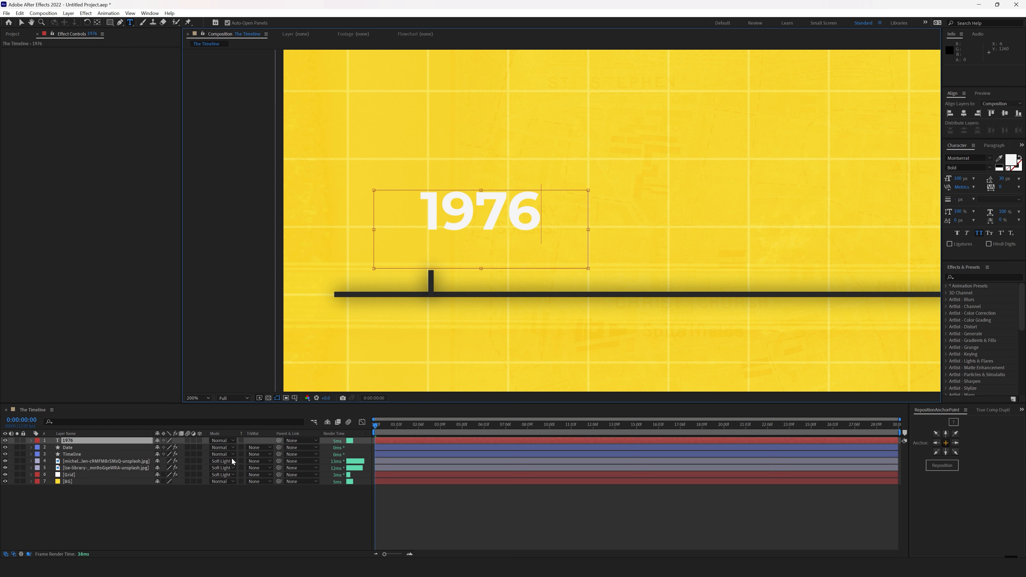
left_click(229, 505)
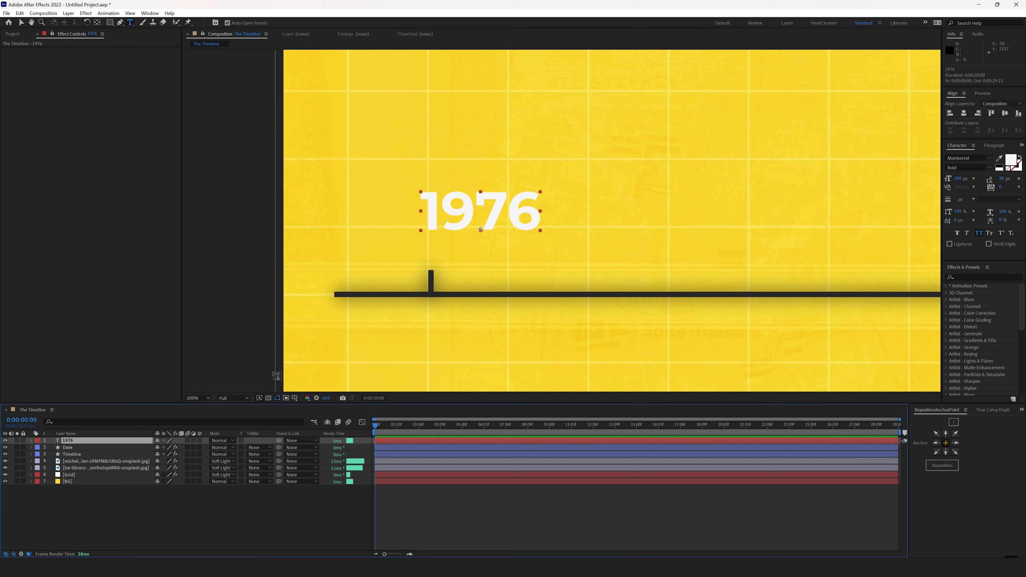
Centre the 1976 label directly above the date tick on the timeline bar and deselect it.
key("v")
left_click_drag(492, 217, 457, 247)
key("comma")
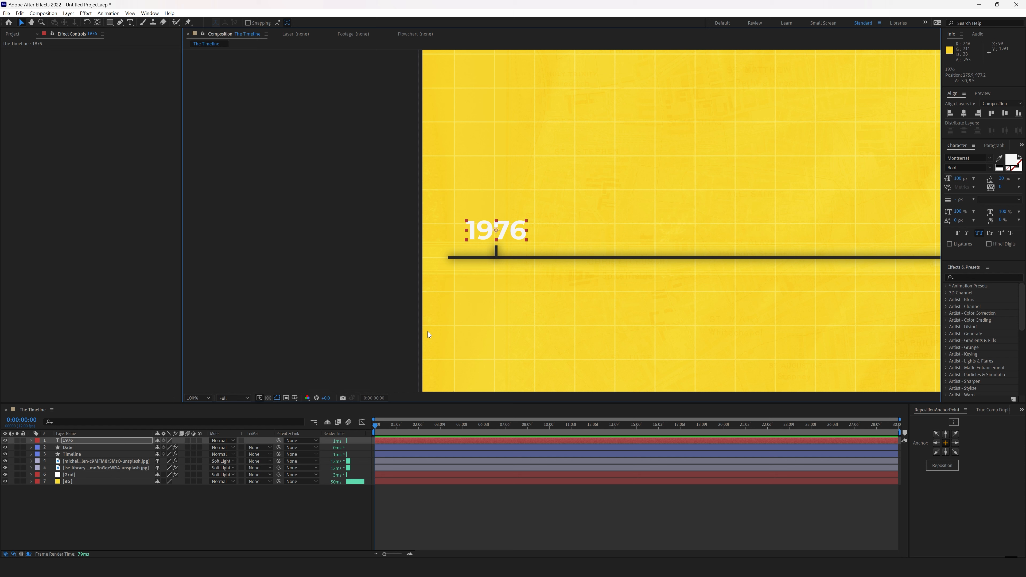
left_click(252, 509)
Duplicate the 1976 label, place the copy just above the original, and change its text to Apple I.
left_click(65, 441)
key("ctrl+d")
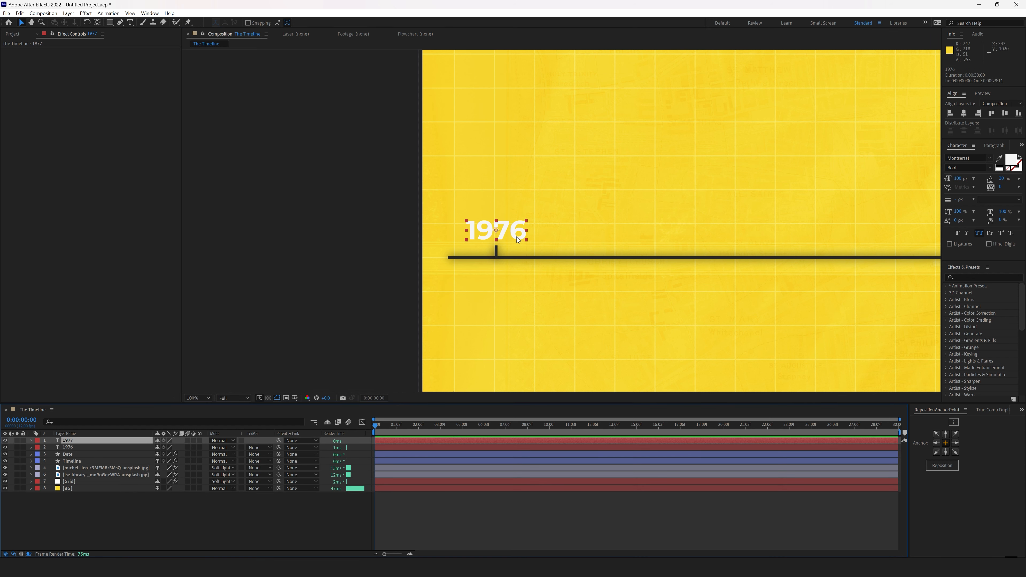
left_click_drag(485, 231, 486, 210)
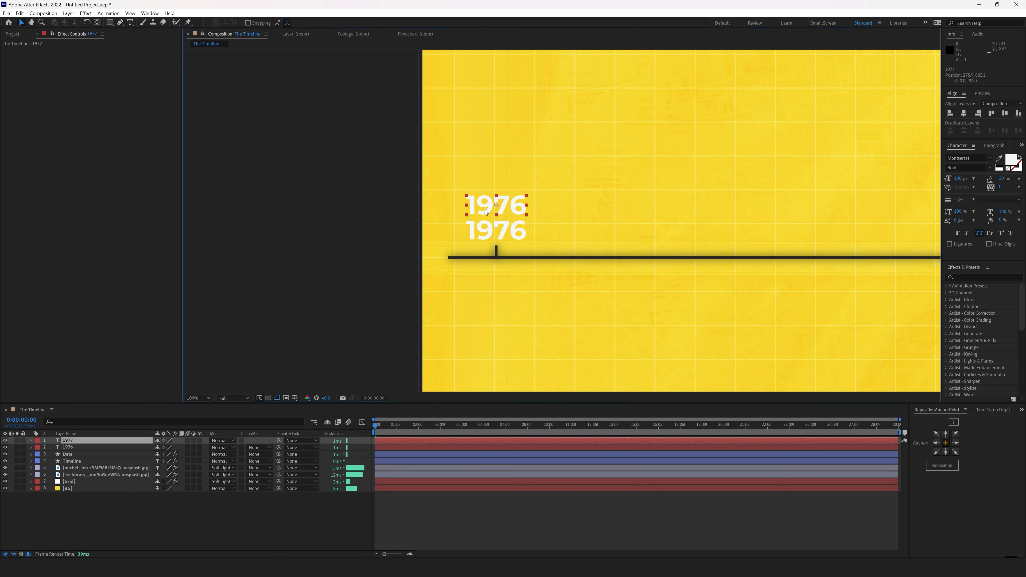
double_click(485, 210)
type("APPLE")
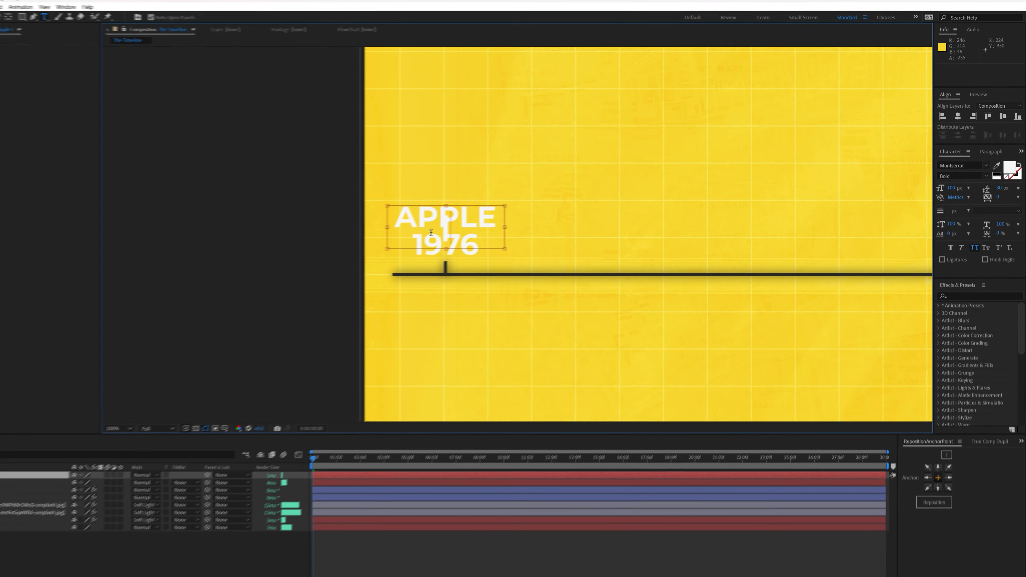
Set the Apple I label to 50 px without All Caps and move it slightly closer to the 1976 label.
key("ctrl+a")
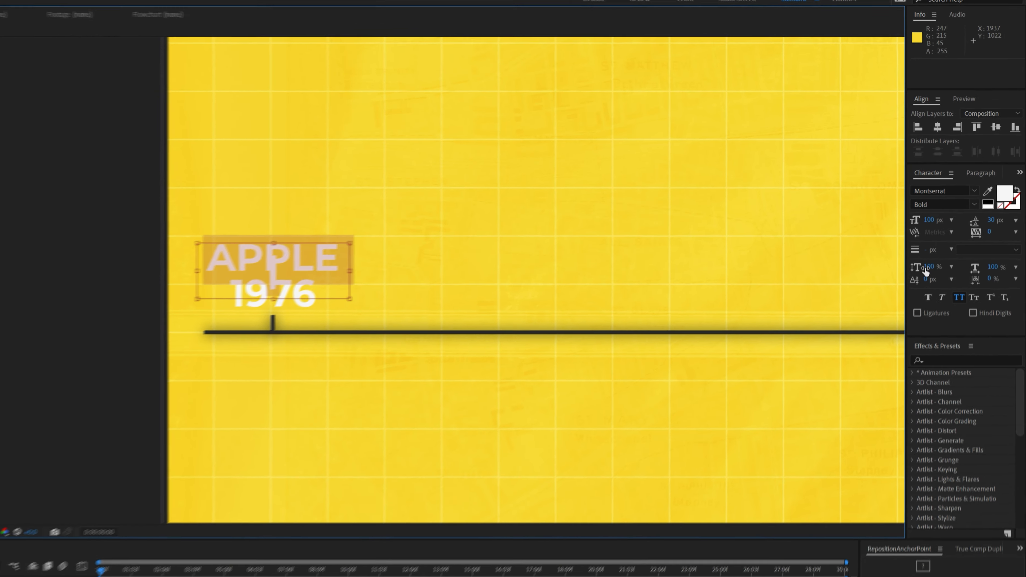
left_click_drag(952, 188, 937, 188)
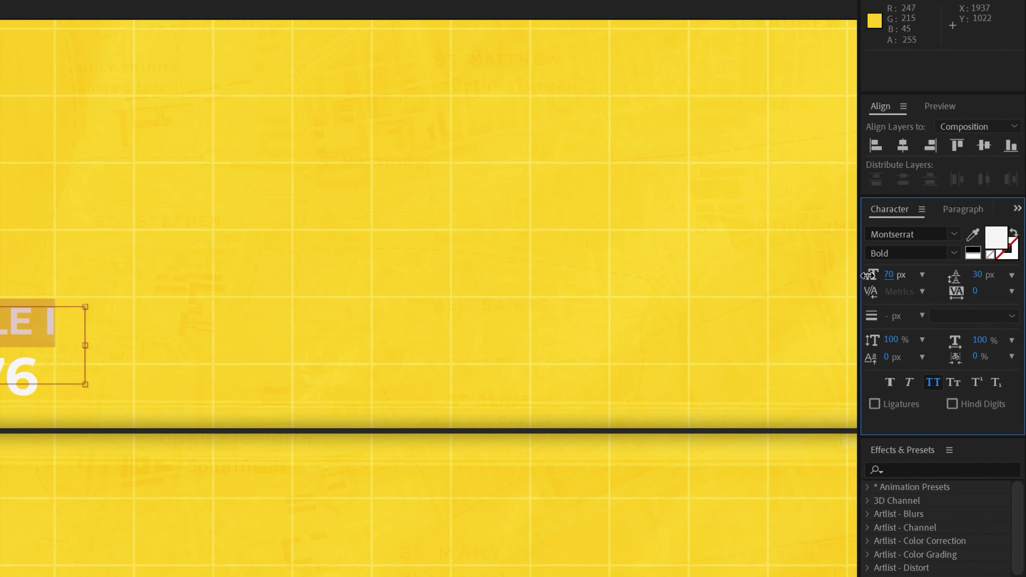
left_click_drag(869, 275, 852, 277)
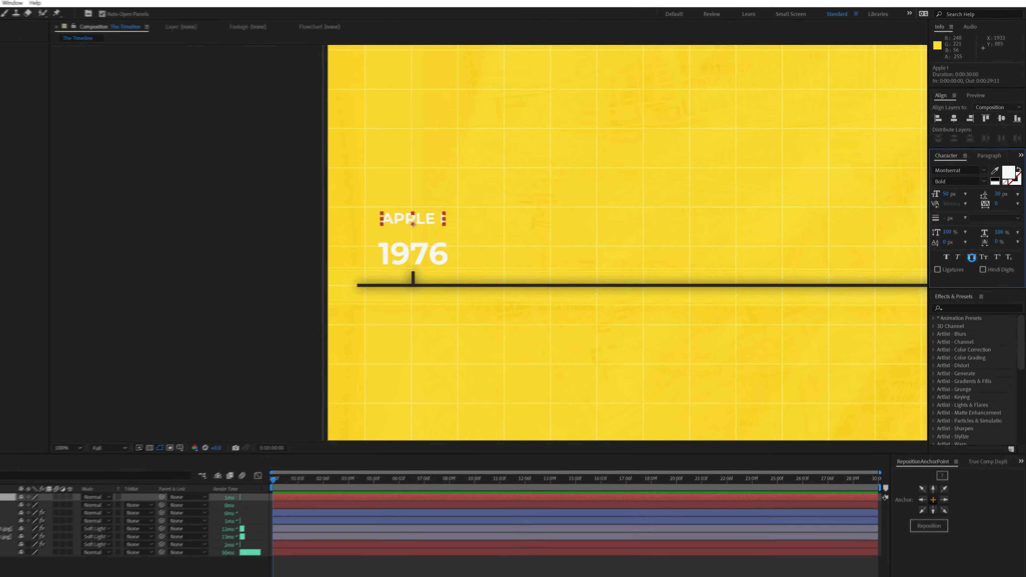
left_click(958, 299)
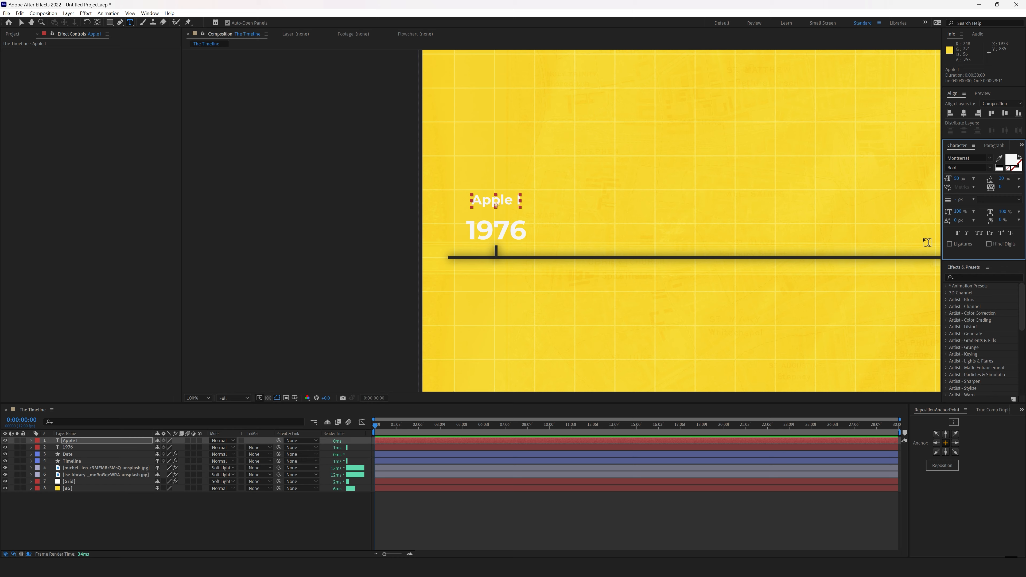
key("v")
left_click_drag(487, 200, 487, 206)
Recolour the Apple I and 1976 labels together with the dark grey text colour 282828.
left_click(496, 230)
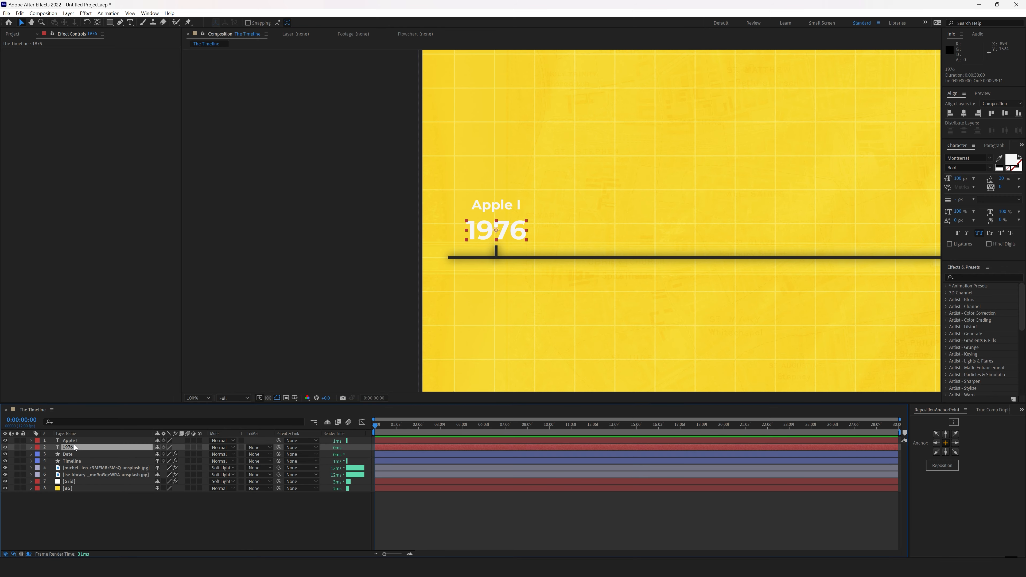
left_click(497, 205, "shift")
left_click(1012, 162)
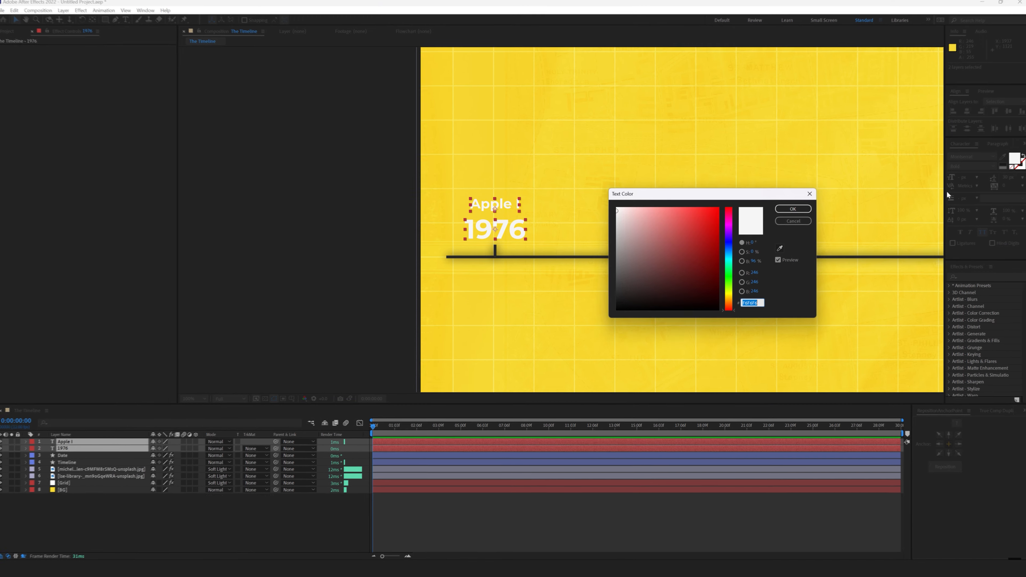
type("028282")
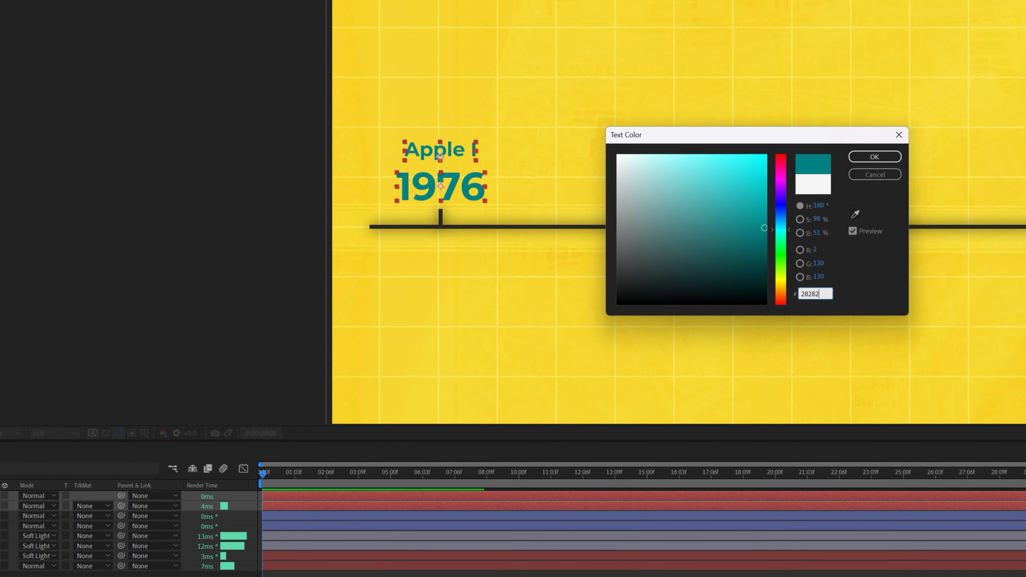
type("82828")
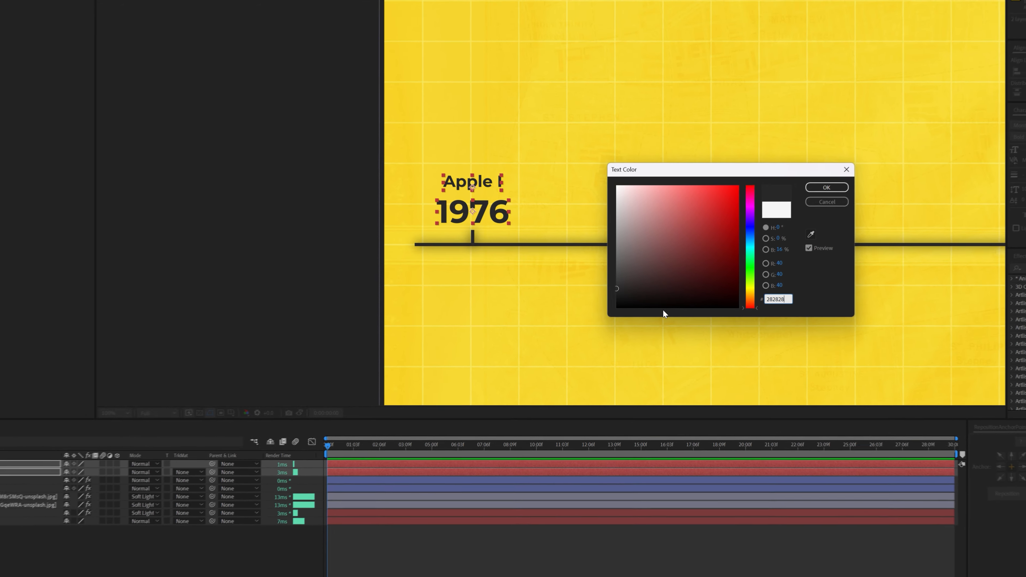
key("Return")
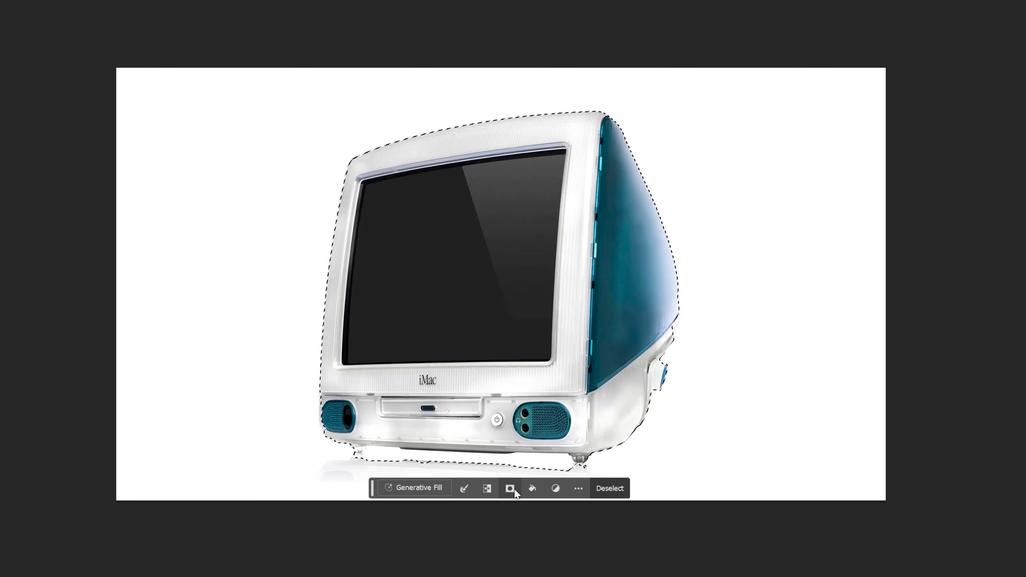
In Photoshop, turn the iMac selection into a layer mask and ready a much smaller brush on that mask.
left_click(511, 488)
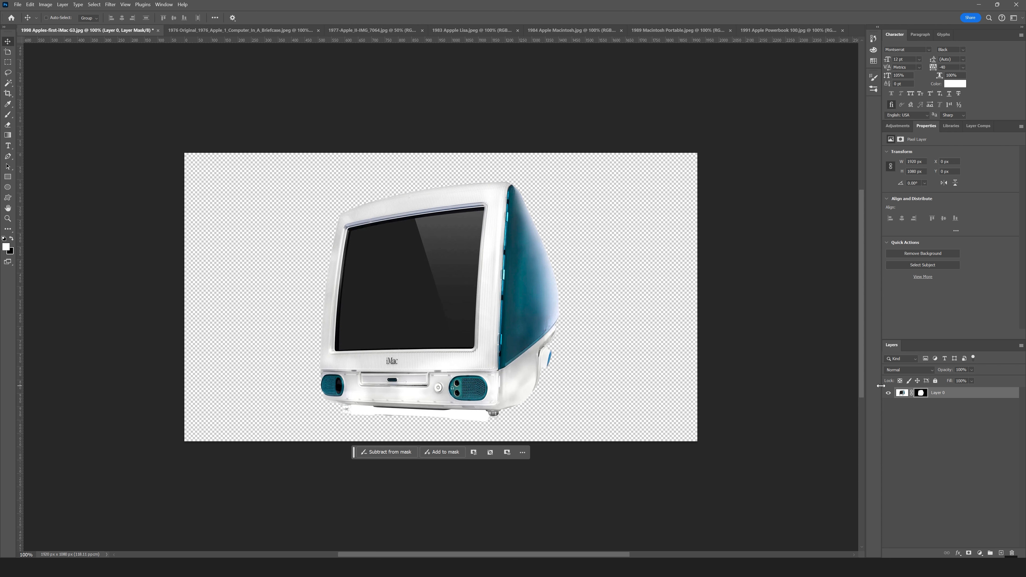
left_click(920, 394)
key("b")
key("bracketleft")
key("bracketleft")
key("bracketleft")
key("bracketleft")
key("bracketleft")
key("bracketleft")
key("bracketleft")
key("bracketleft")
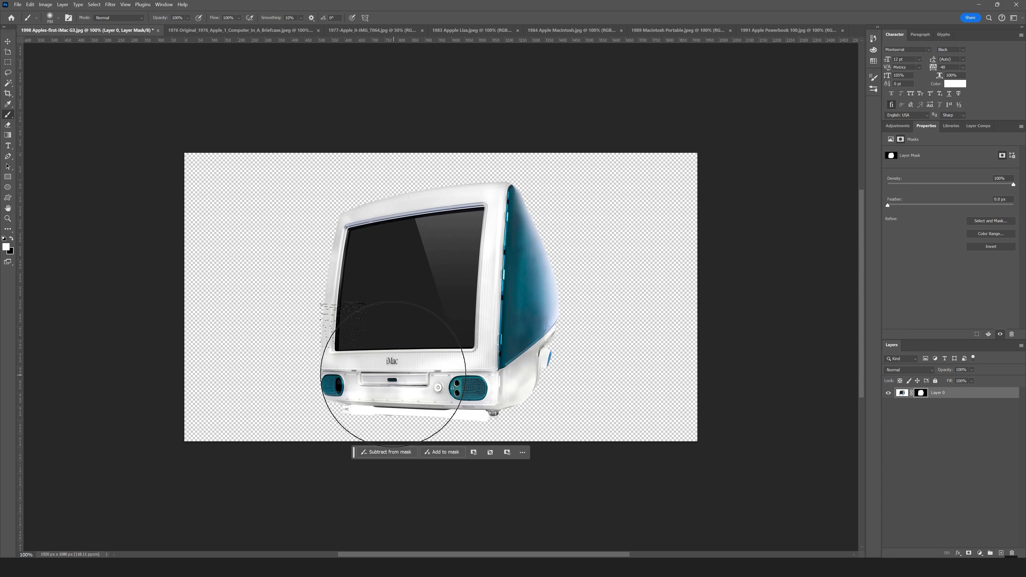
key("bracketleft")
key("bracketleft")
key("bracketleft")
key("bracketleft")
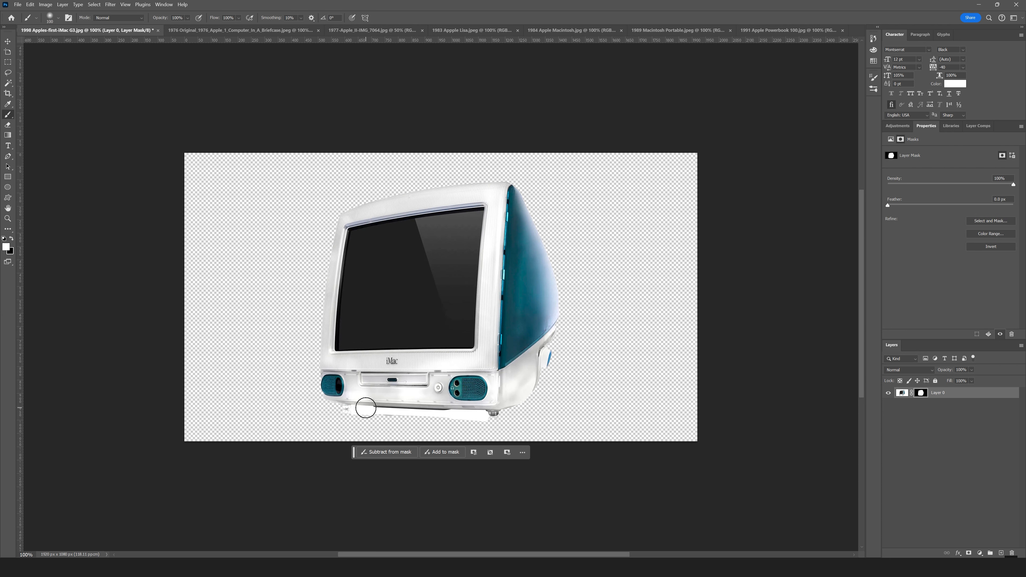
left_click(5, 247)
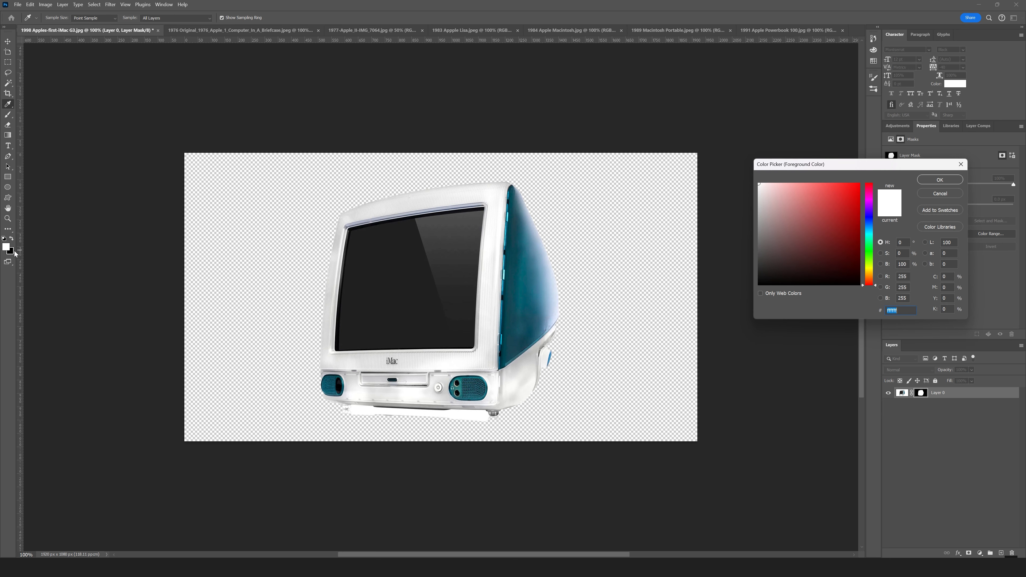
left_click(927, 193)
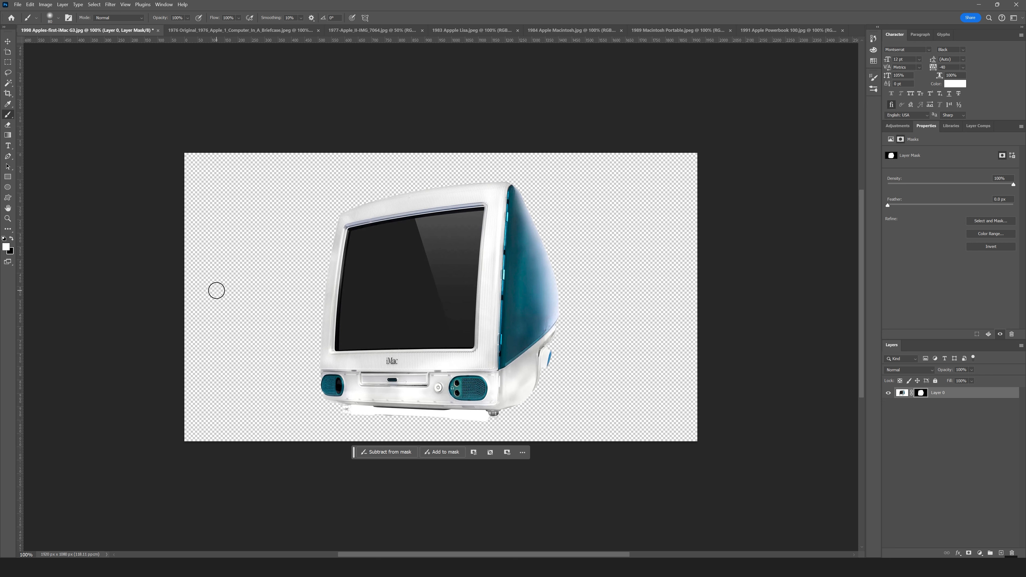
Paint black on the mask beneath the iMac's left foot with a 45 px brush at 91% hardness to hide the reflection.
key("x")
scroll(365, 429, "up", 5)
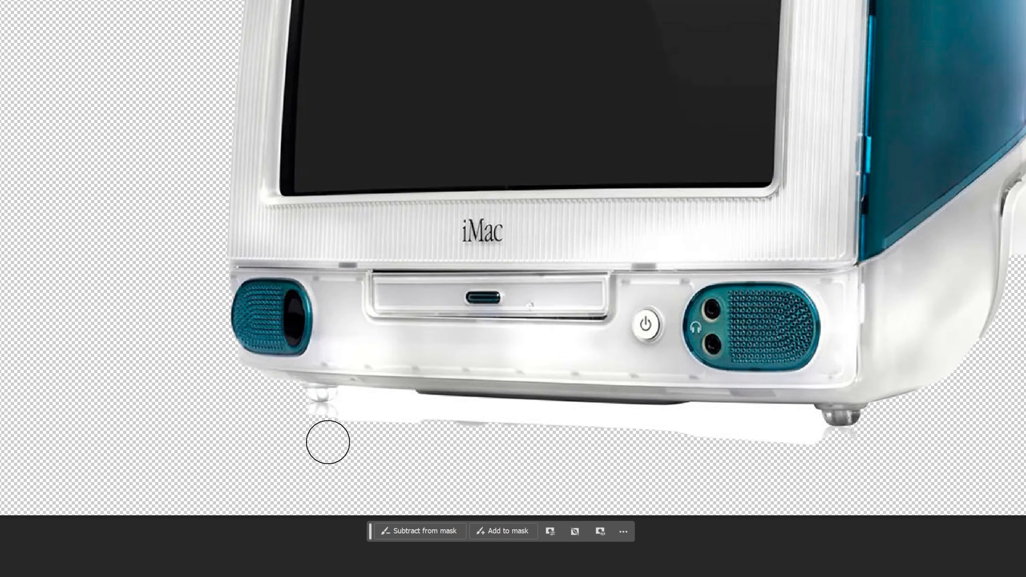
key("bracketleft")
key("bracketleft")
right_click(328, 442)
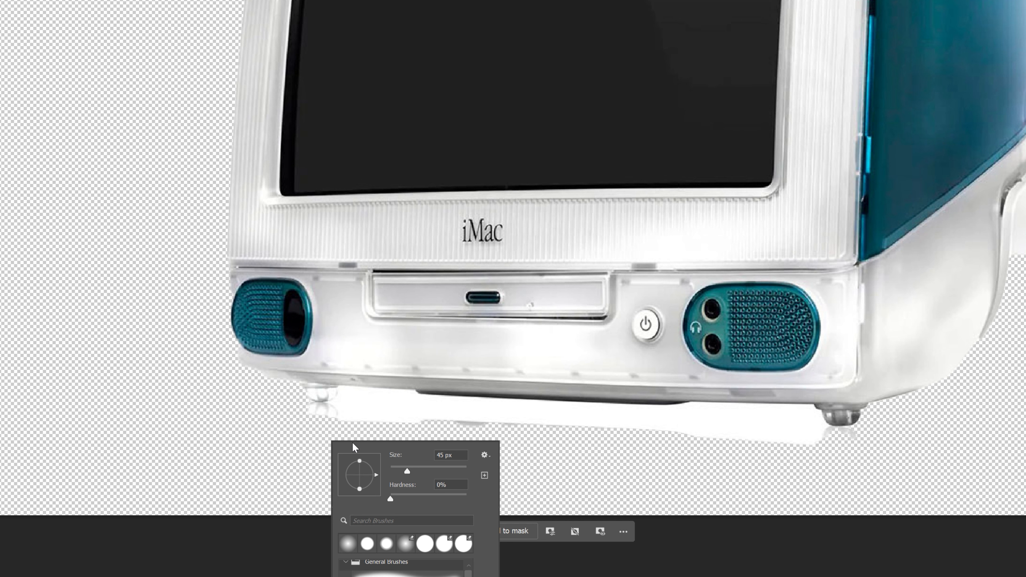
left_click_drag(459, 497, 460, 498)
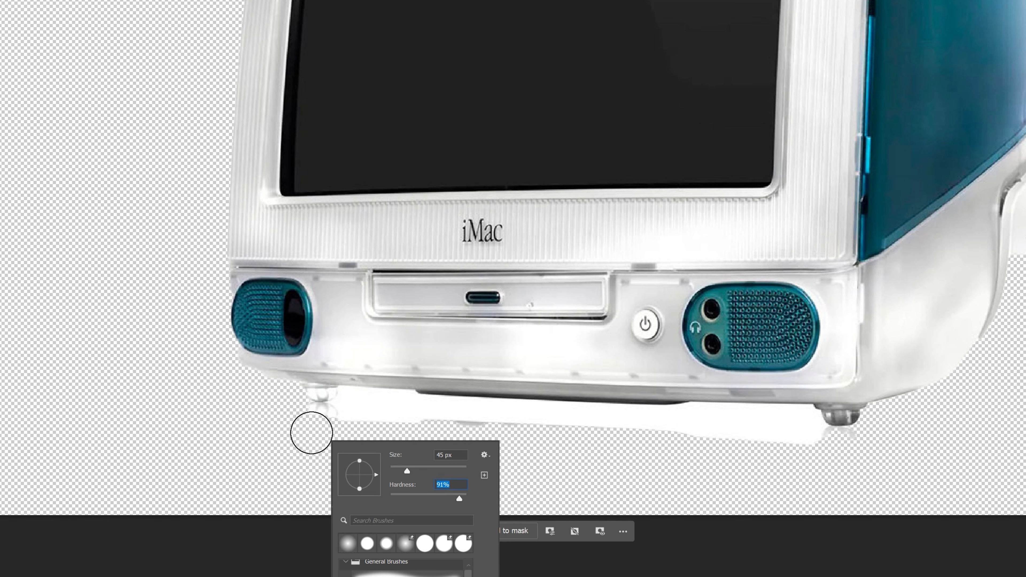
left_click_drag(312, 433, 643, 439)
Select the leftover white strip under the iMac on the layer image with the Magic Wand at tolerance 5.
left_click(902, 393)
key("w")
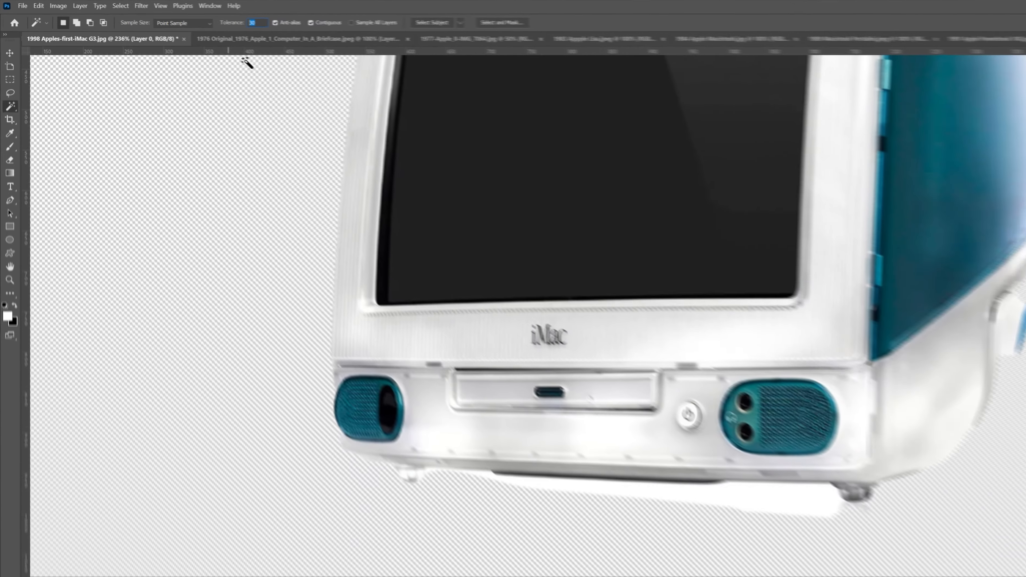
type("5")
left_click(586, 382)
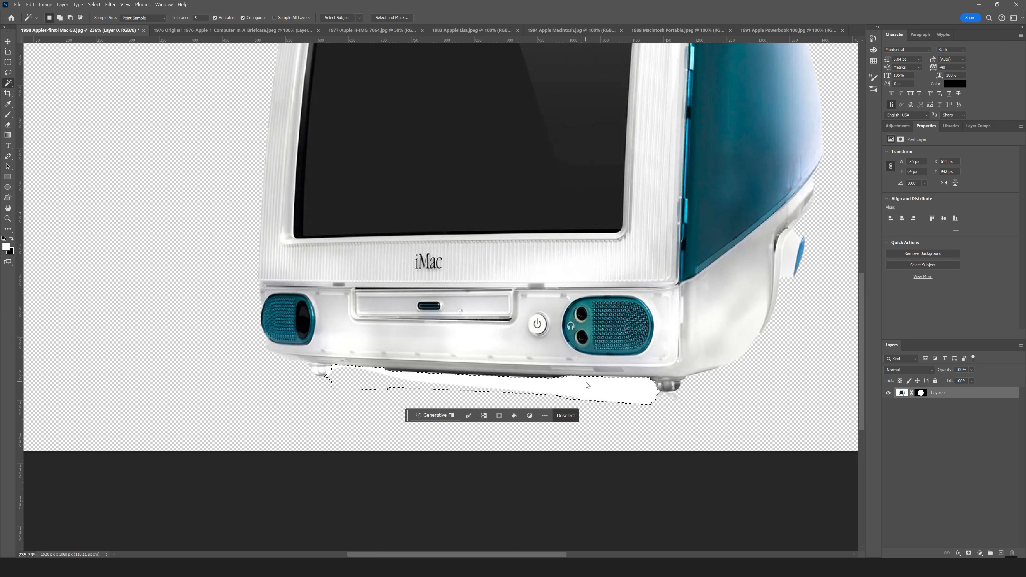
Paint the selected strip under the iMac black on the layer mask to hide it, and clear the selection.
key("b")
key("x")
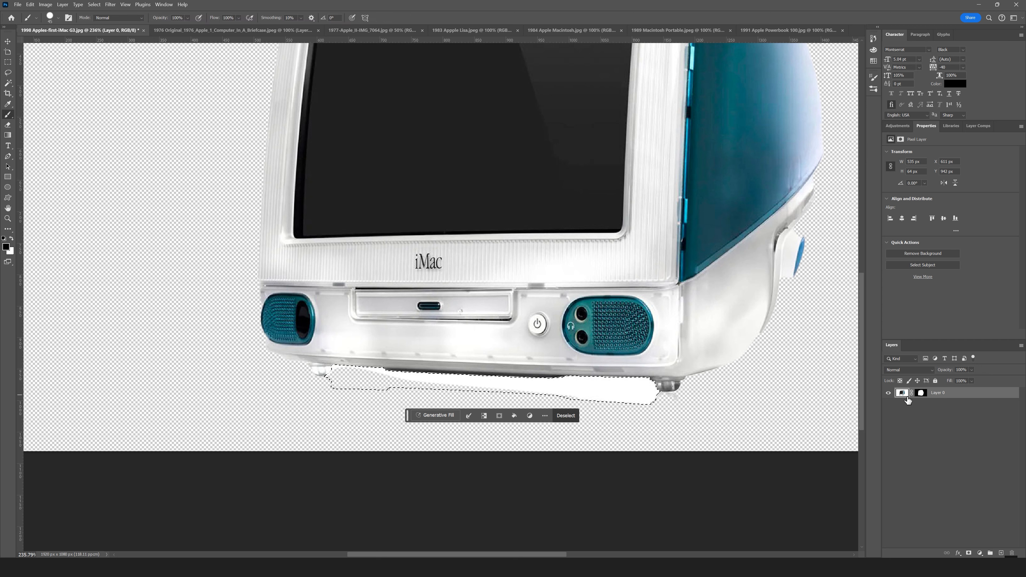
left_click(922, 395)
mouse_move(568, 390)
left_mouse_down()
mouse_move(582, 391)
mouse_move(300, 374)
mouse_move(270, 360)
left_mouse_up()
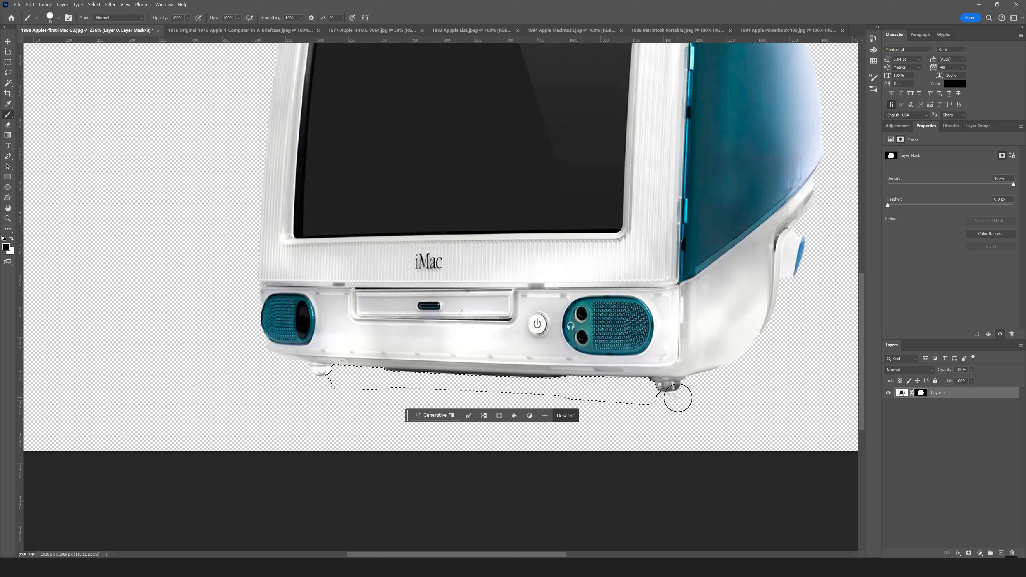
key("ctrl+d")
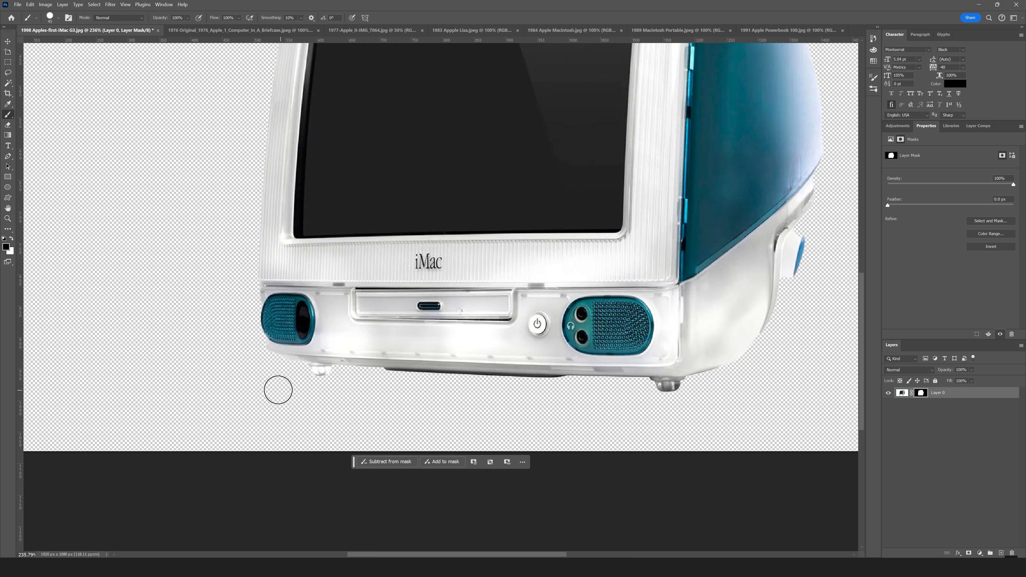
Crop the canvas on all four sides to fit closely around the iMac cutout.
scroll(260, 388, "down", 3)
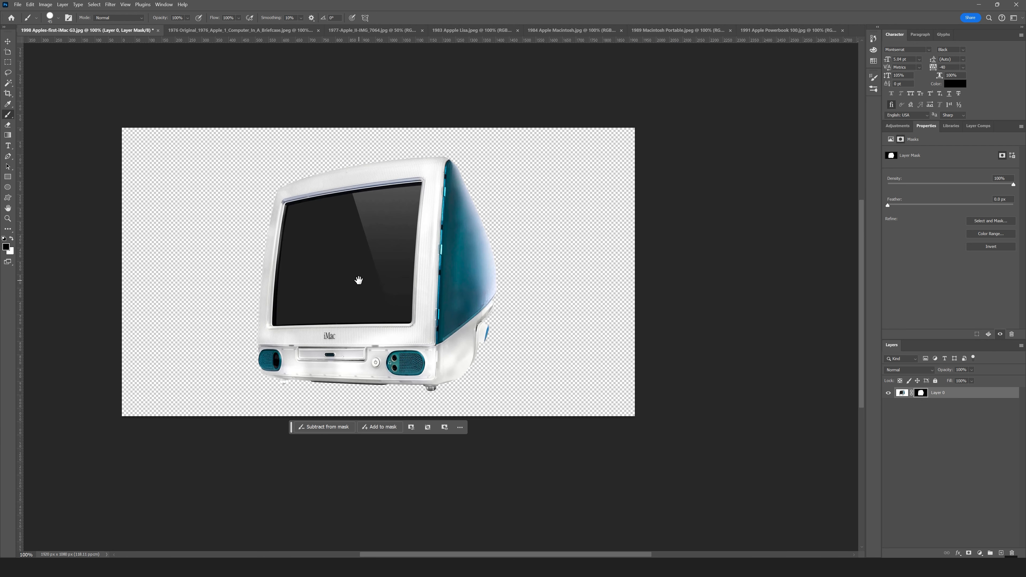
left_click_drag(359, 280, 468, 301)
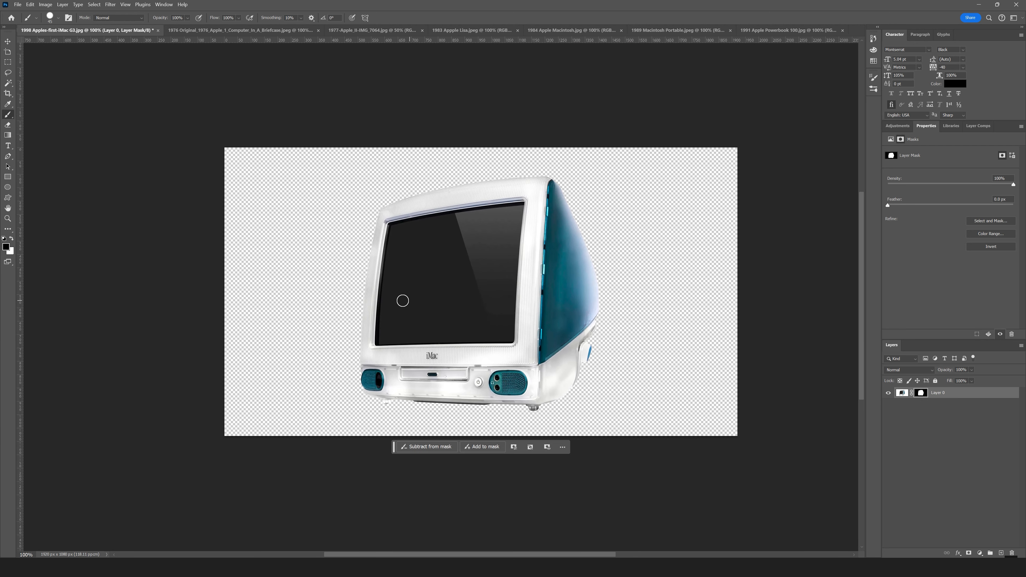
key("c")
left_click_drag(218, 286, 293, 279)
left_click_drag(671, 294, 606, 294)
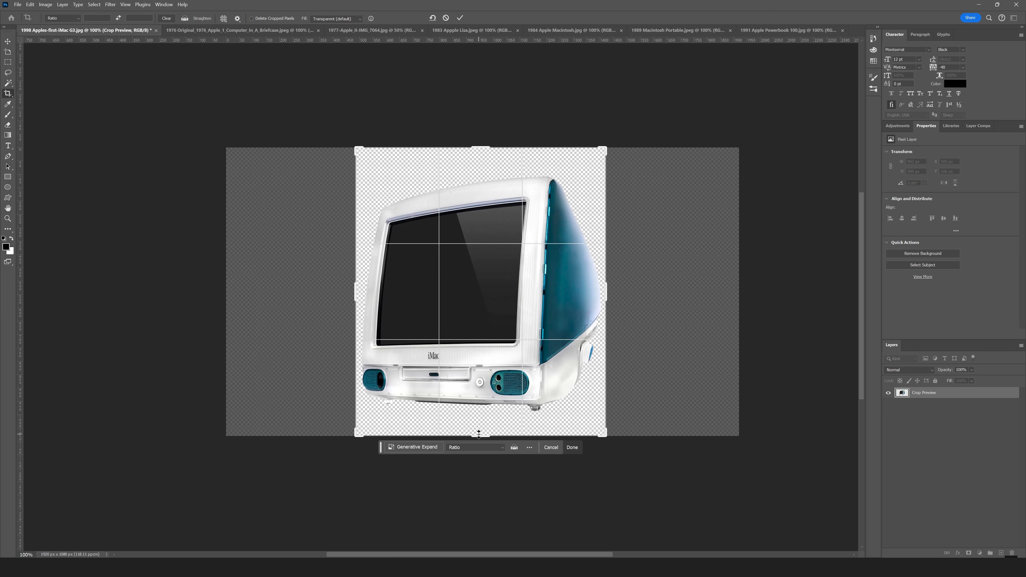
left_click_drag(478, 434, 478, 415)
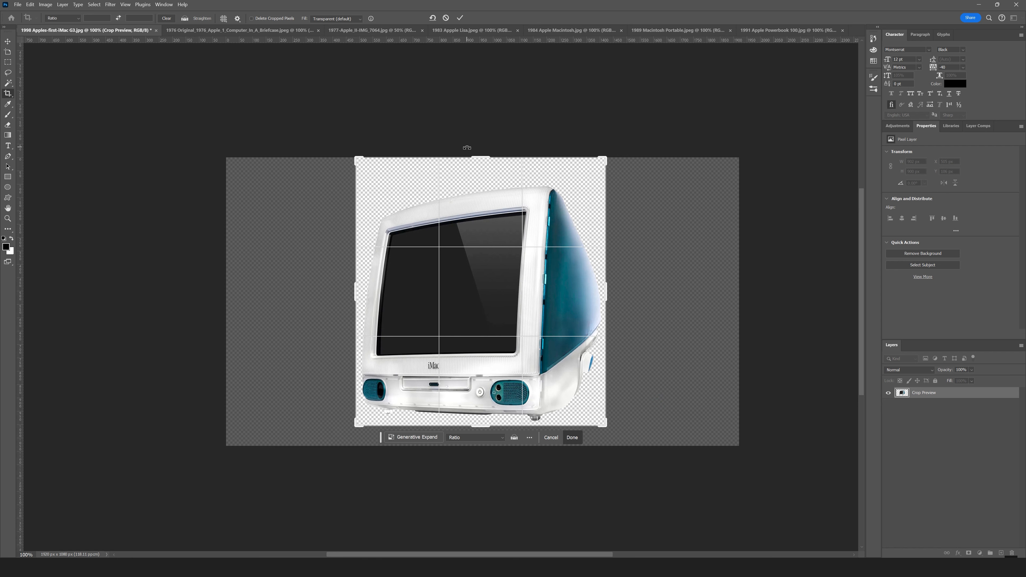
left_click_drag(480, 153, 484, 166)
key("Return")
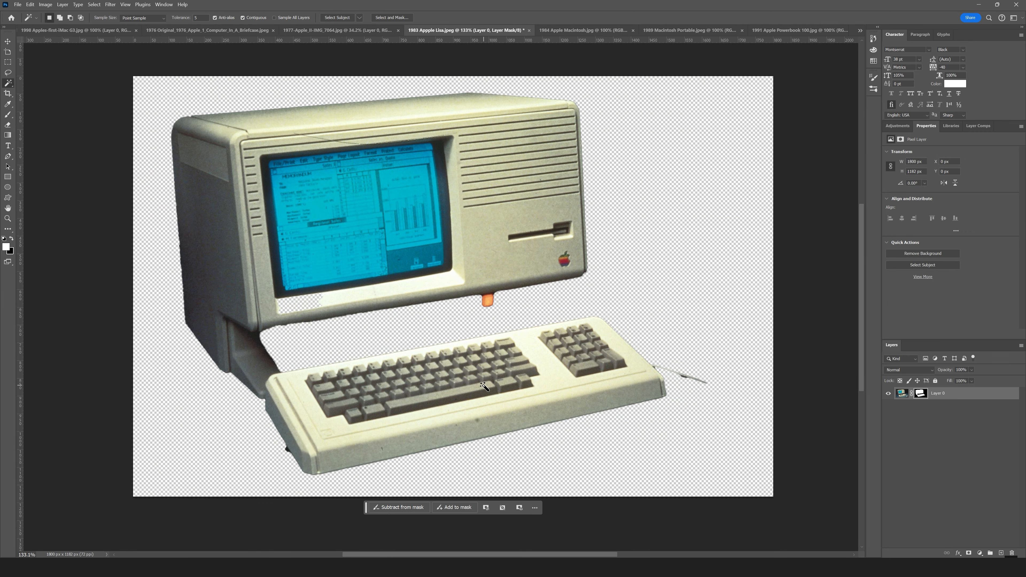
Paint white on the Lisa's layer mask to restore the dark base under the monitor, and paint black to trim its outer edge.
left_click(482, 384)
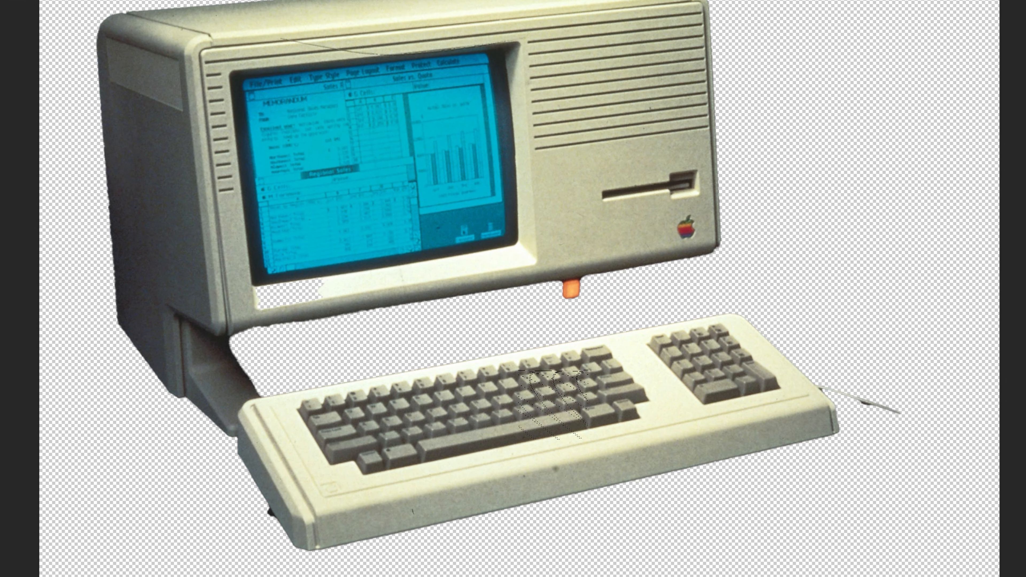
mouse_move(271, 344)
left_mouse_down()
mouse_move(325, 344)
mouse_move(670, 277)
mouse_move(332, 337)
left_mouse_up()
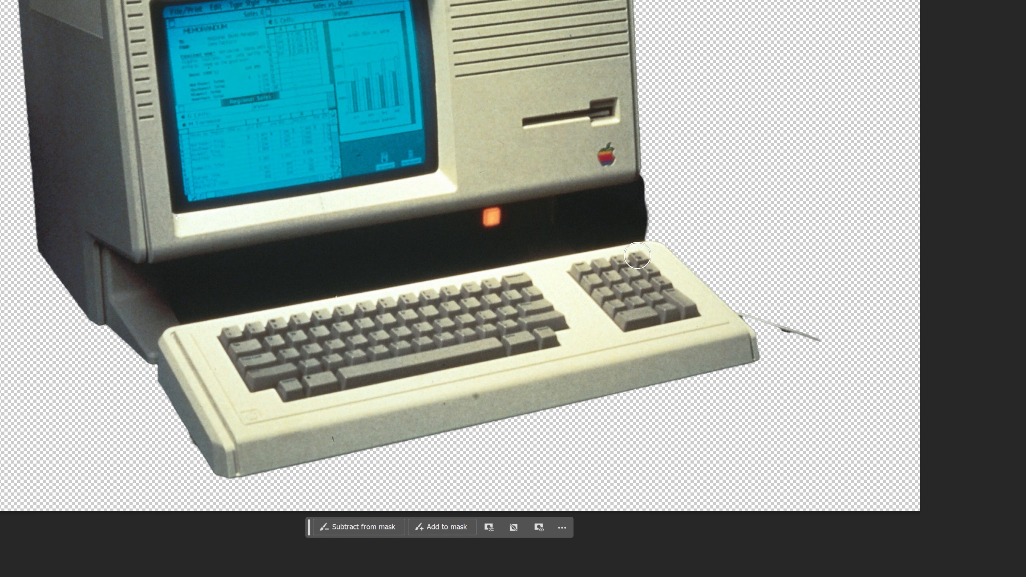
left_click_drag(654, 178, 656, 228)
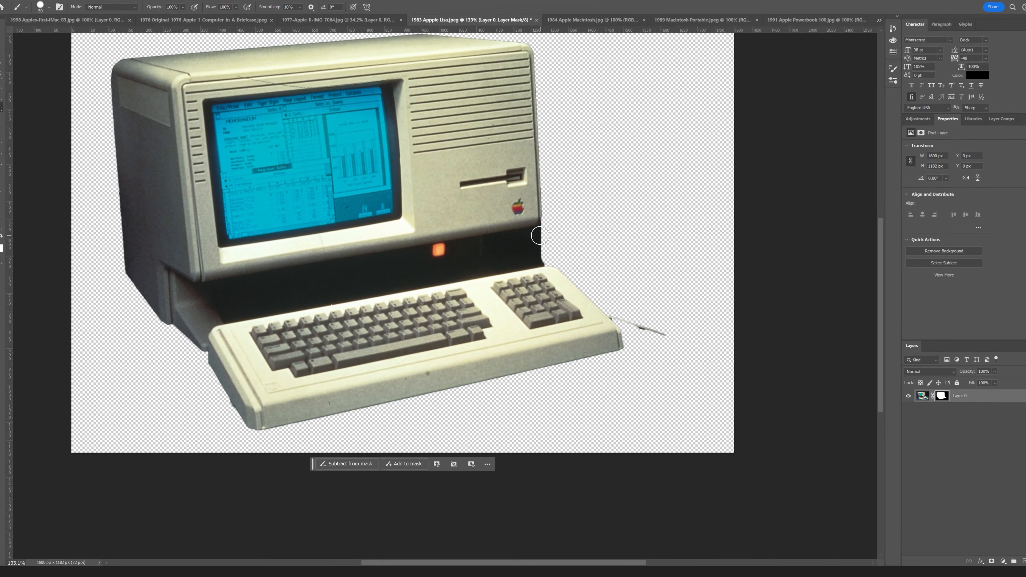
Paint black on the mask to hide the outer end of the dark base between the Lisa's disk-drive corner and the numeric keypad.
scroll(571, 243, "up", 5)
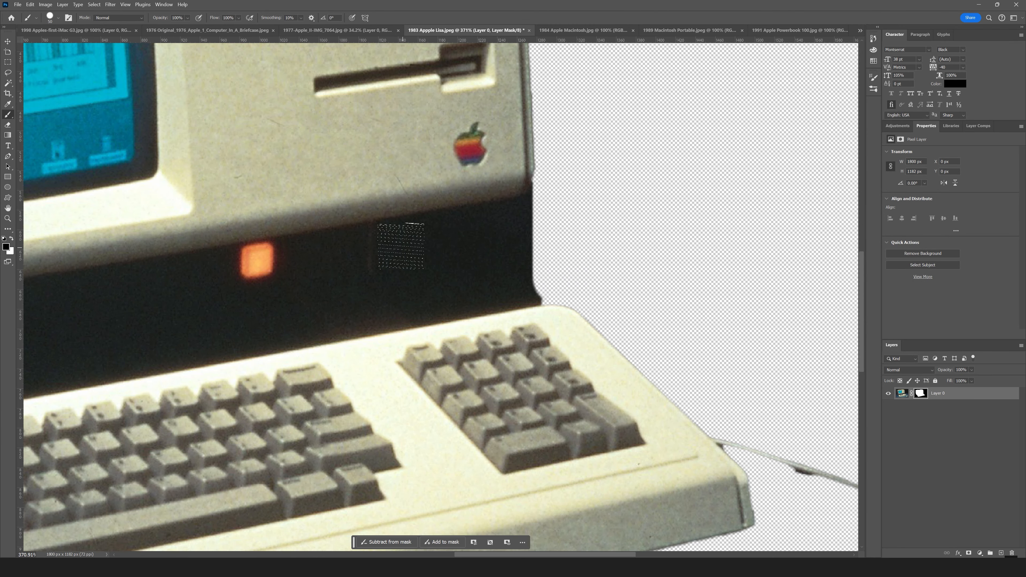
mouse_move(406, 242)
left_mouse_down()
mouse_move(406, 275)
mouse_move(596, 271)
left_mouse_up()
key("ctrl+z")
left_click_drag(440, 294, 555, 278)
mouse_move(417, 239)
left_mouse_down()
mouse_move(556, 202)
mouse_move(551, 190)
mouse_move(462, 233)
mouse_move(411, 236)
mouse_move(551, 211)
left_mouse_up()
scroll(552, 210, "down", 5)
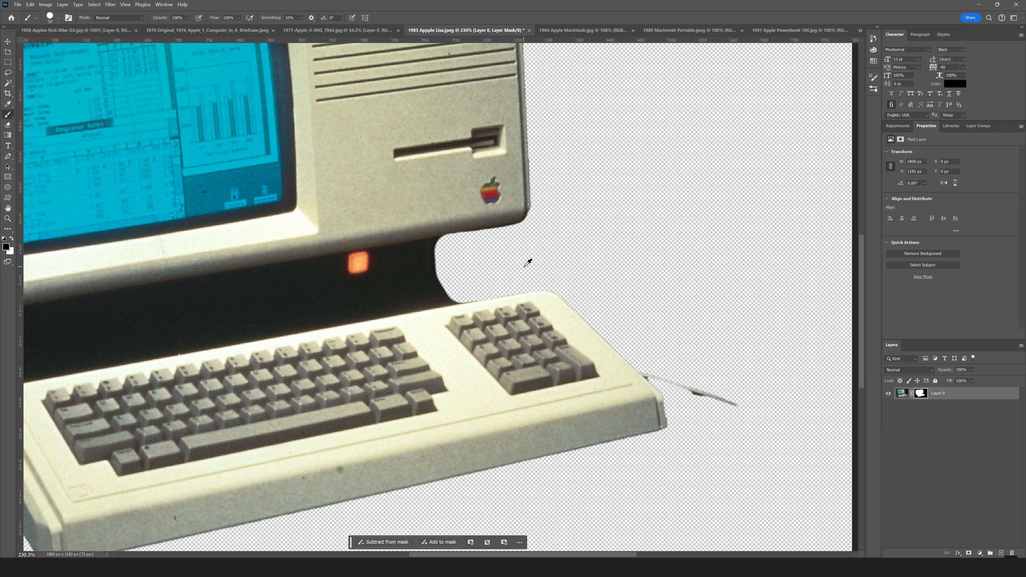
Paint black on the mask to hide the stray cable beside the Lisa's keyboard and clean up the keyboard's lower front corner.
left_click_drag(597, 323, 642, 345)
scroll(576, 325, "down", 2)
scroll(491, 368, "up", 4)
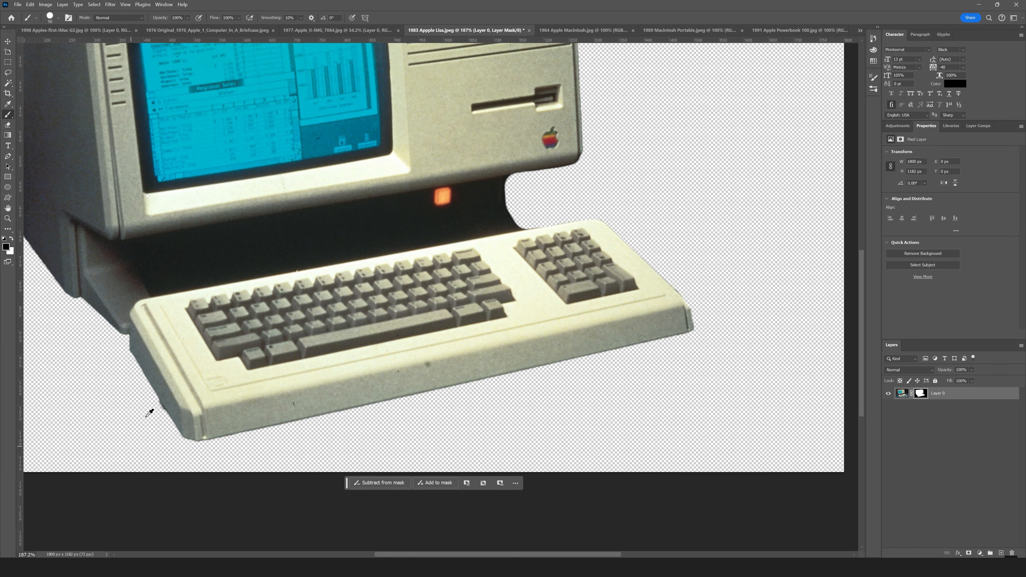
left_click_drag(152, 406, 157, 426)
Crop the Lisa canvas on all four sides to fit closely around the computer cutout.
scroll(162, 412, "down", 4)
left_click_drag(303, 316, 440, 322)
key("c")
left_click_drag(687, 287, 644, 282)
left_click_drag(428, 456, 427, 440)
left_click_drag(424, 129, 424, 142)
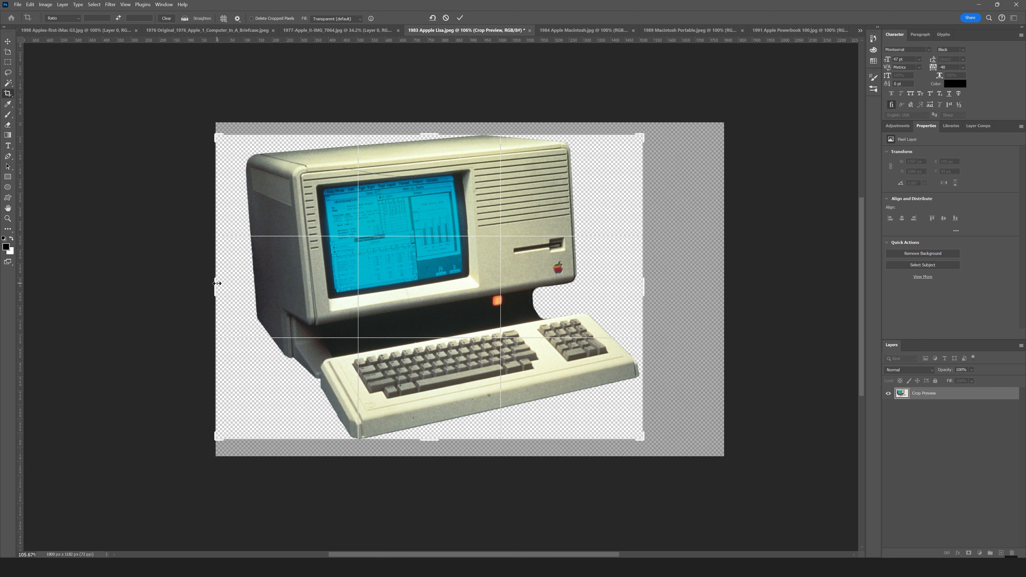
left_click_drag(218, 285, 247, 284)
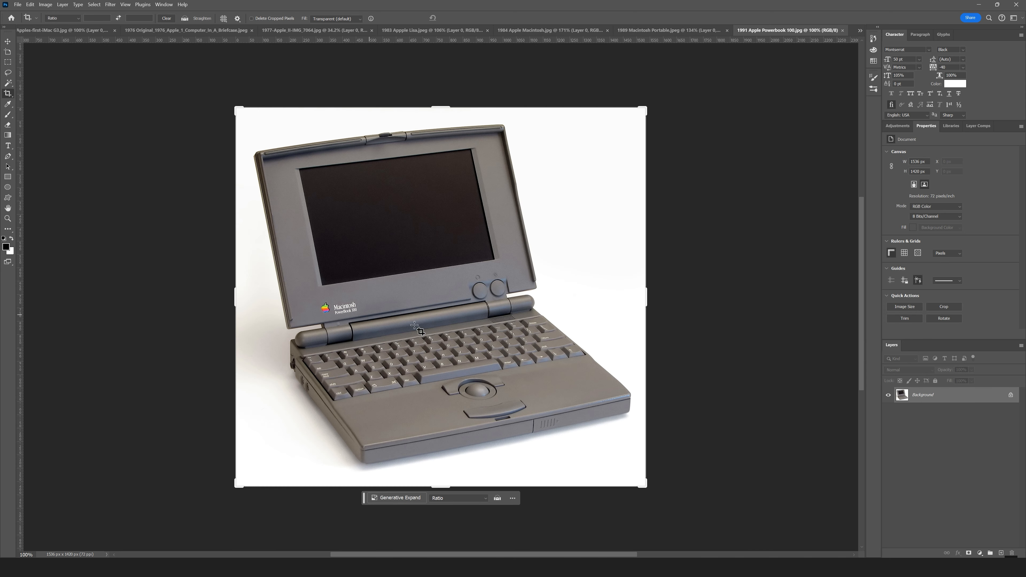
Paint black on the PowerBook 100's layer mask to hide the white gap above the hinge and the shadow along the lower edges.
key("v")
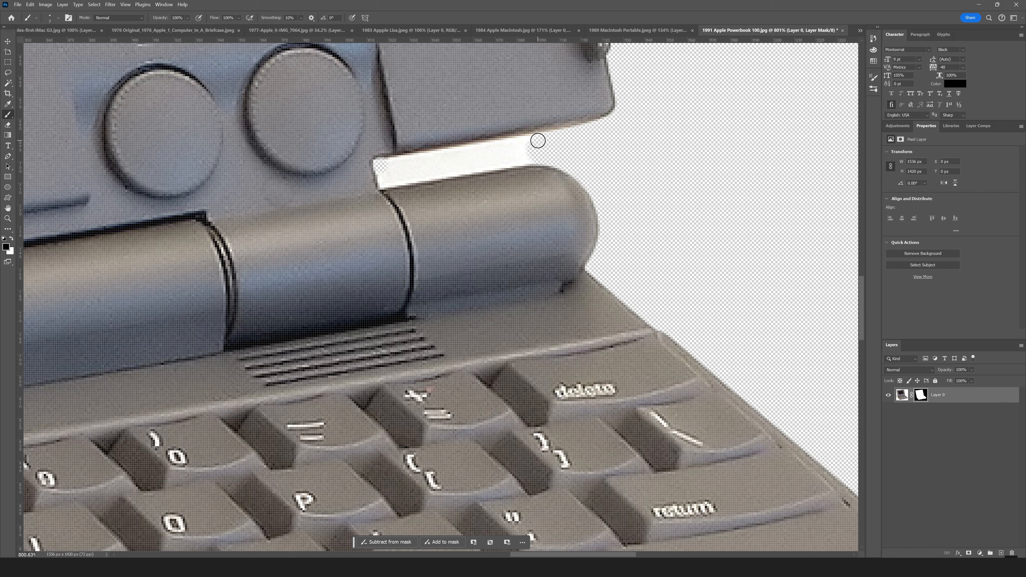
left_click_drag(538, 141, 383, 176)
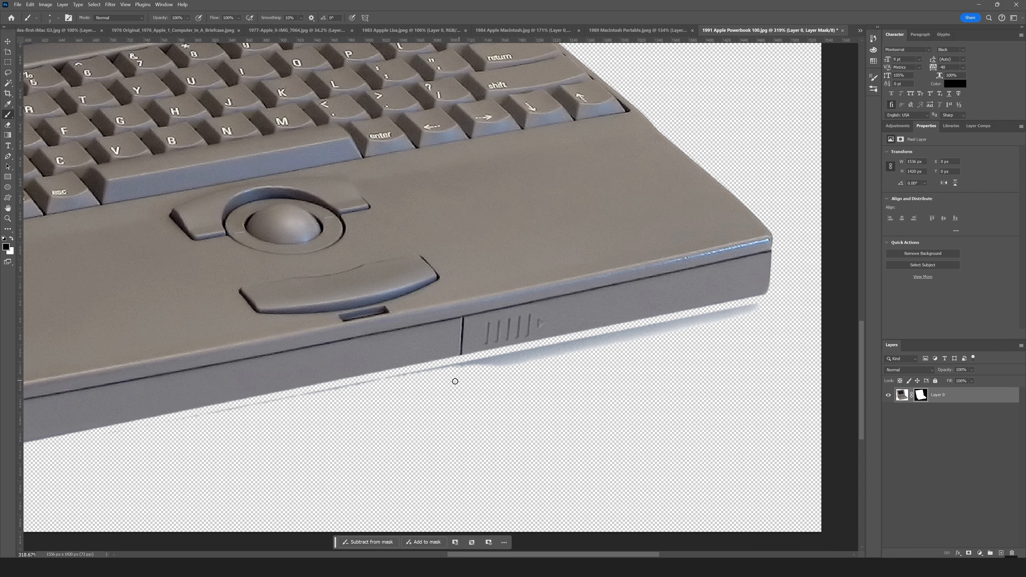
left_click_drag(456, 381, 607, 348)
key("bracketright")
key("bracketright")
key("bracketright")
key("bracketright")
key("bracketright")
key("bracketright")
key("bracketright")
key("bracketright")
left_click(258, 414)
left_click(667, 323, "shift")
mouse_move(574, 385)
left_mouse_down()
mouse_move(328, 433)
mouse_move(639, 431)
left_mouse_up()
left_click(234, 207)
left_click(423, 462, "shift")
Crop the PowerBook 100 canvas on all four sides to fit closely around the laptop cutout.
scroll(292, 308, "down", 10)
key("v")
key("c")
left_click_drag(469, 107, 470, 112)
left_click_drag(638, 268, 631, 269)
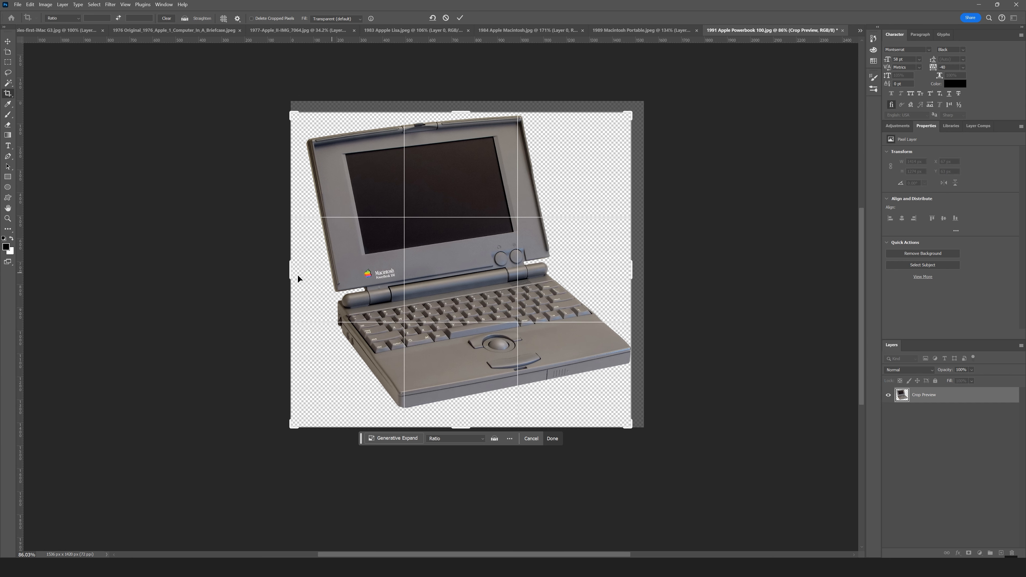
left_click_drag(291, 271, 299, 269)
left_click_drag(459, 428, 459, 424)
key("Return")
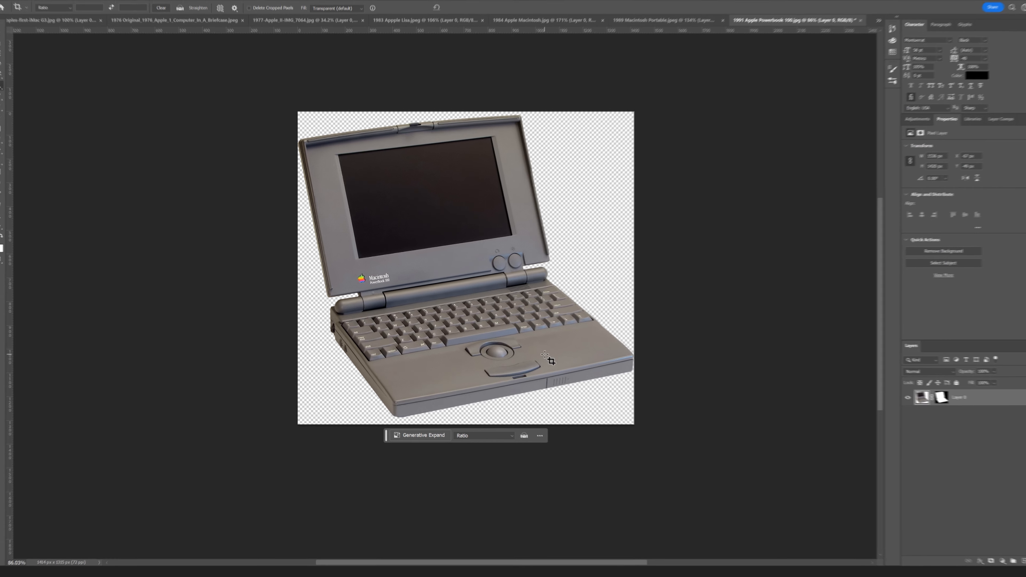
Export the PowerBook for web as a transparent PNG-24 named 1991-Apple-Powerbook-100.png in the Apple Computers folder.
key("ctrl+alt+shift+s")
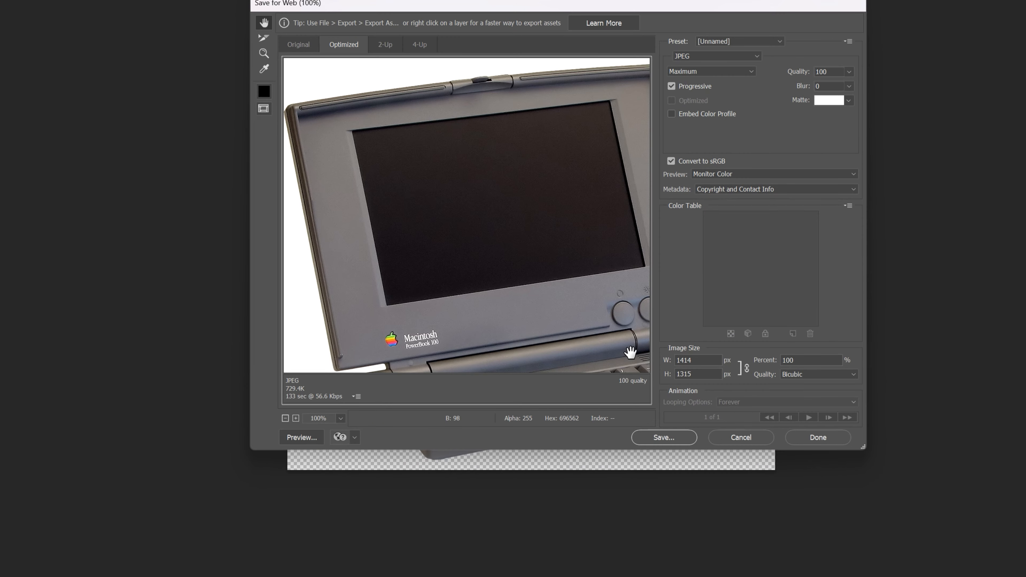
left_click(736, 57)
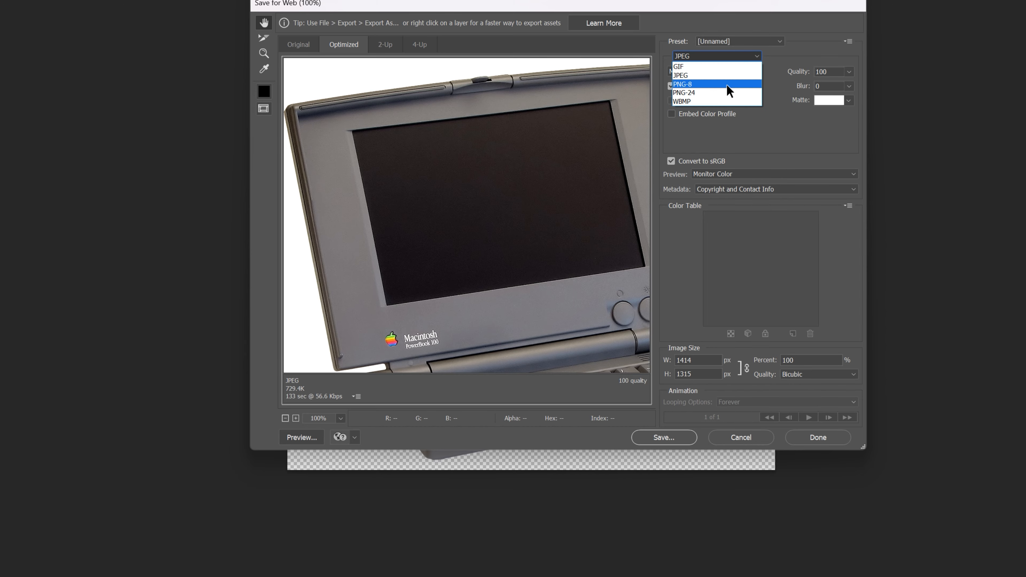
left_click(721, 94)
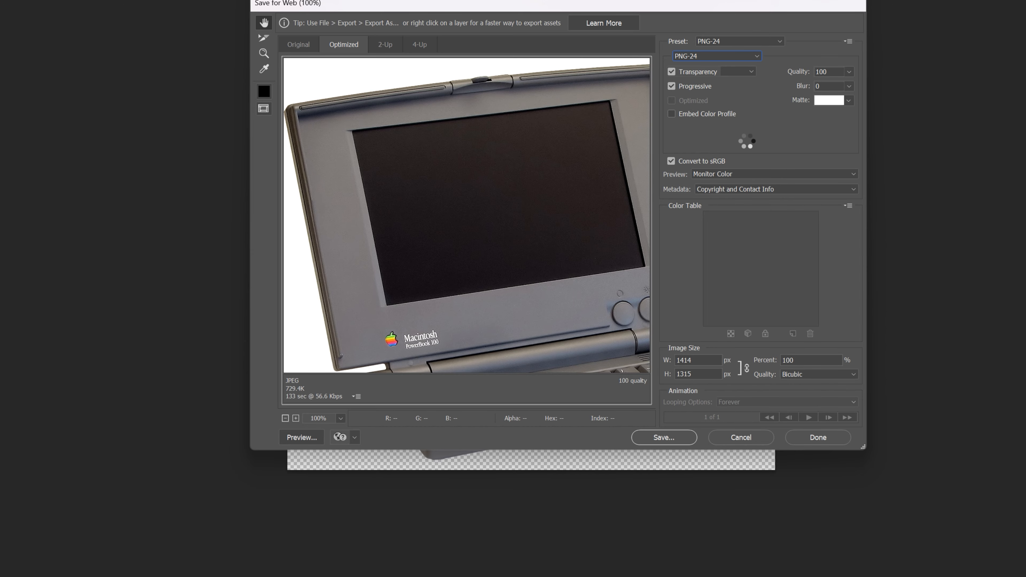
left_click(682, 437)
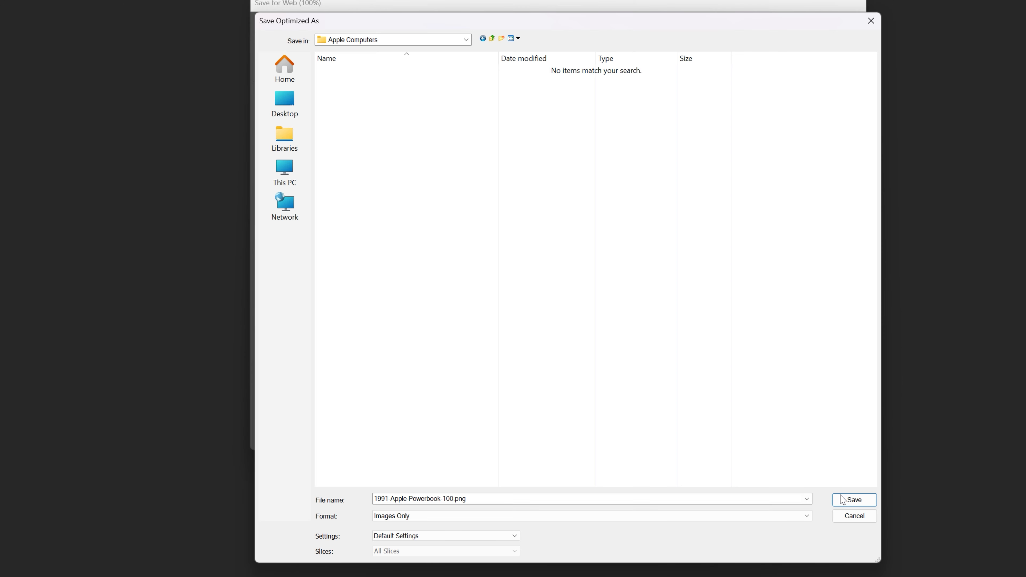
left_click(839, 491)
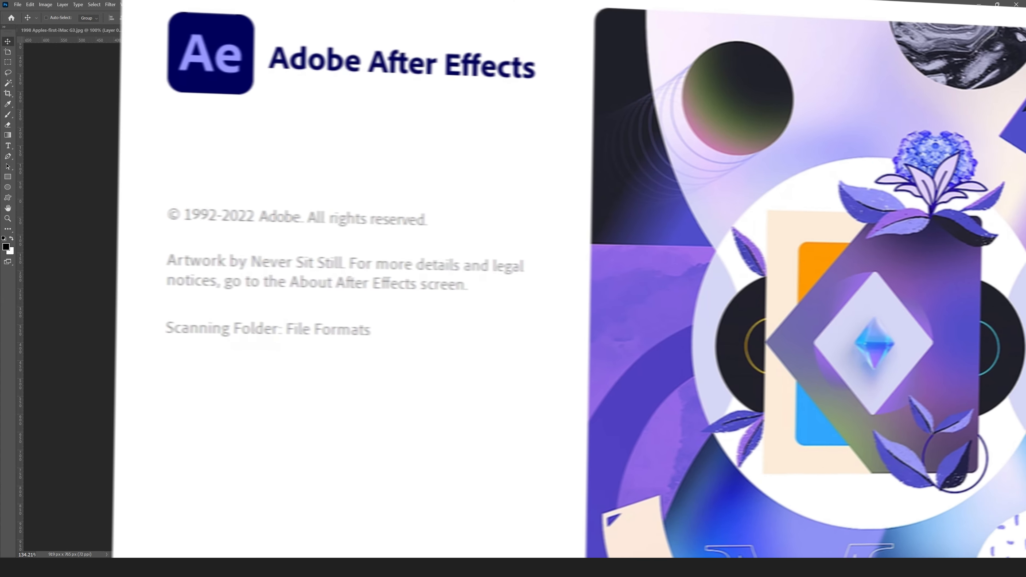
Switch to After Effects and import all seven computer PNGs from the Apple Computers folder into the project.
left_click_drag(639, 317, 285, 215)
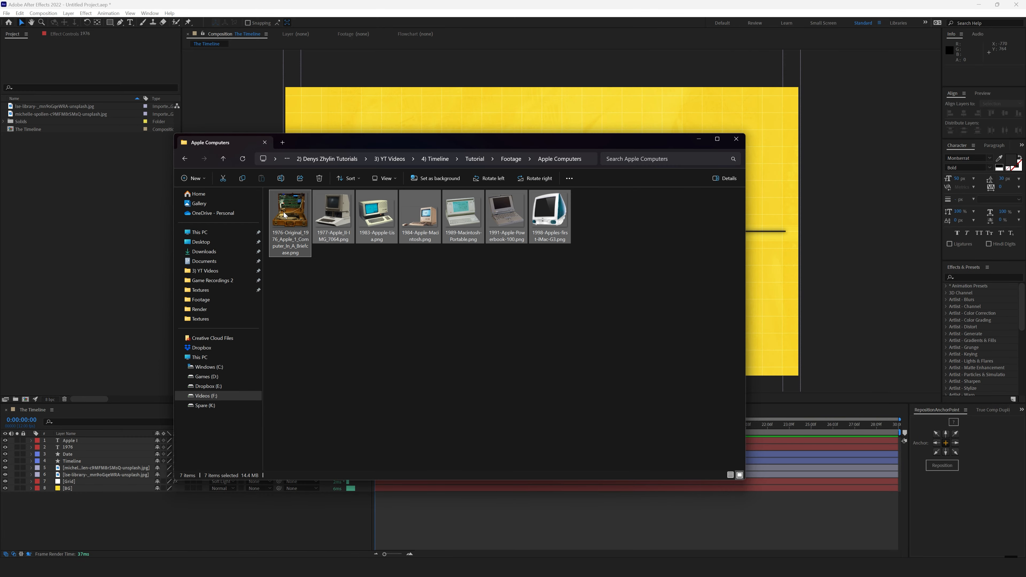
key("Return")
left_click(46, 239)
Add the 1976 Apple 1 briefcase image above all layers of The Timeline composition and apply the Black & White effect to it.
left_click_drag(37, 108, 99, 439)
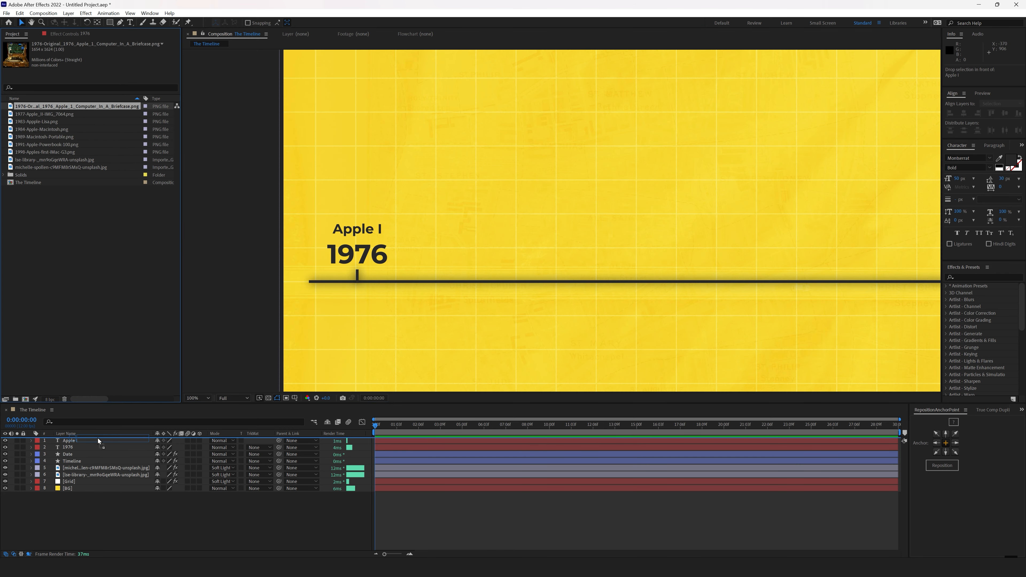
key("comma")
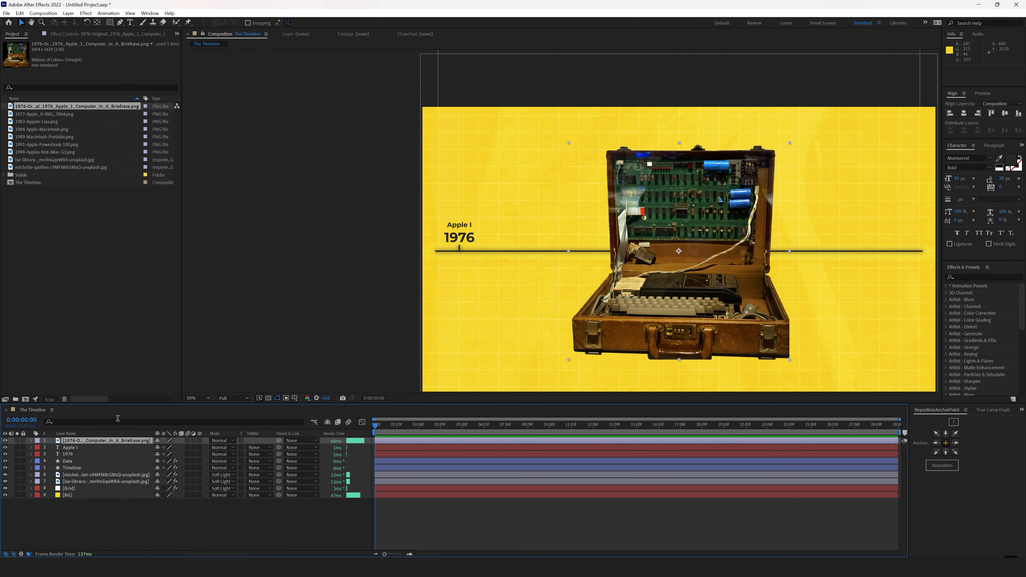
left_click(80, 13)
mouse_move(124, 250)
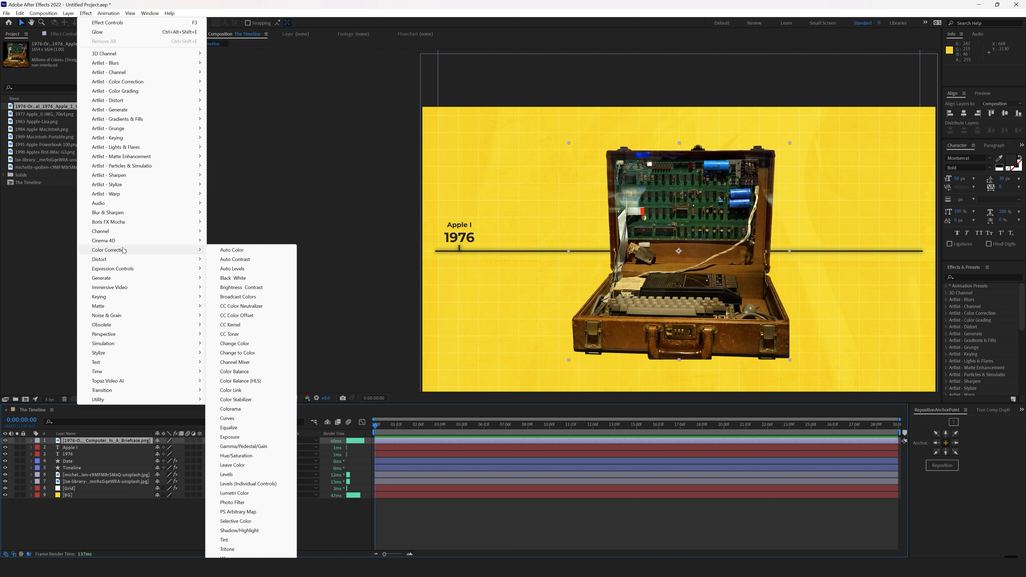
left_click(227, 278)
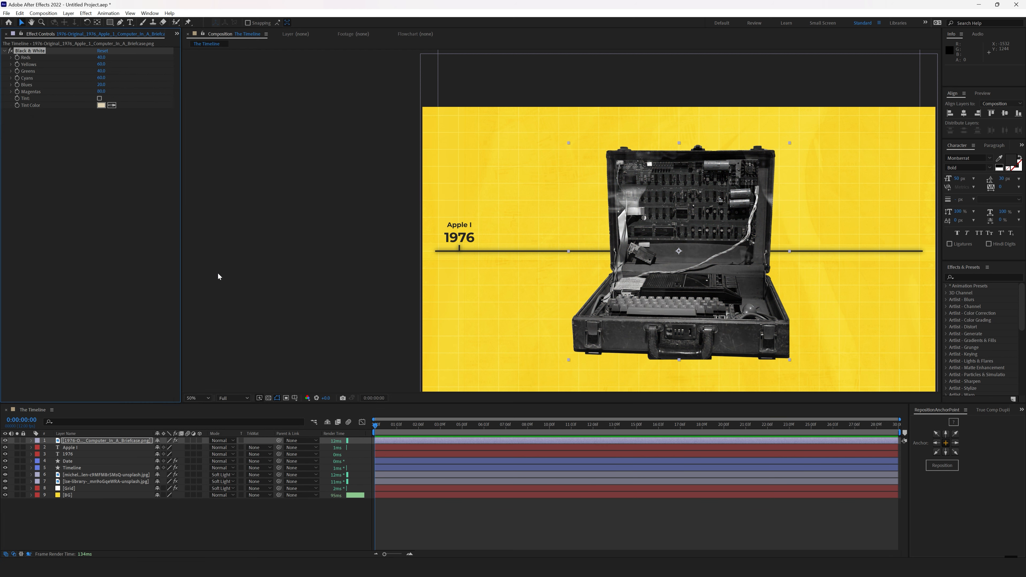
Scale the briefcase image to 24% and position it centred above the Apple I title.
left_click(83, 441)
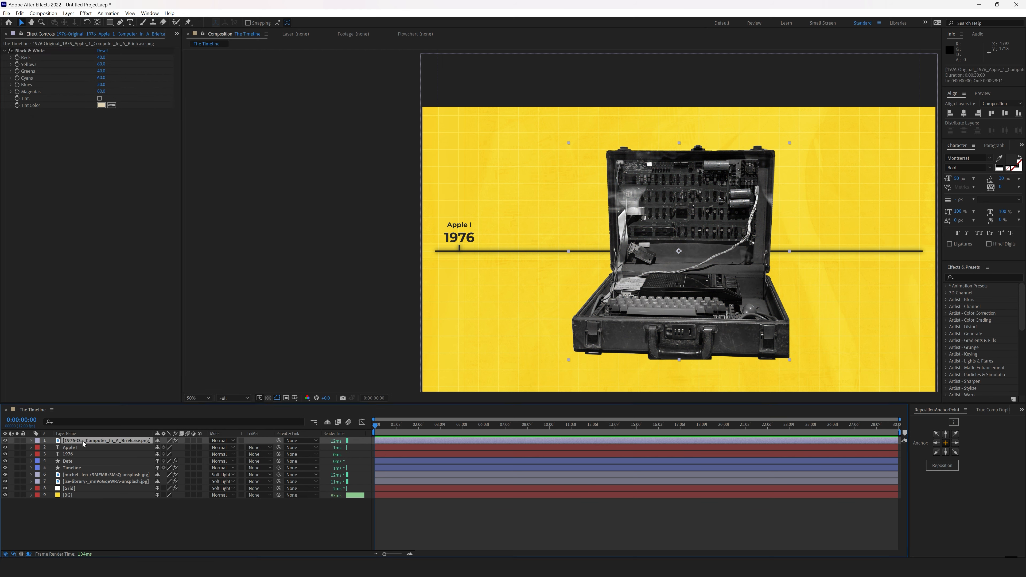
key("s")
left_click_drag(168, 448, 139, 447)
left_click_drag(679, 270, 488, 202)
scroll(488, 202, "up", 4)
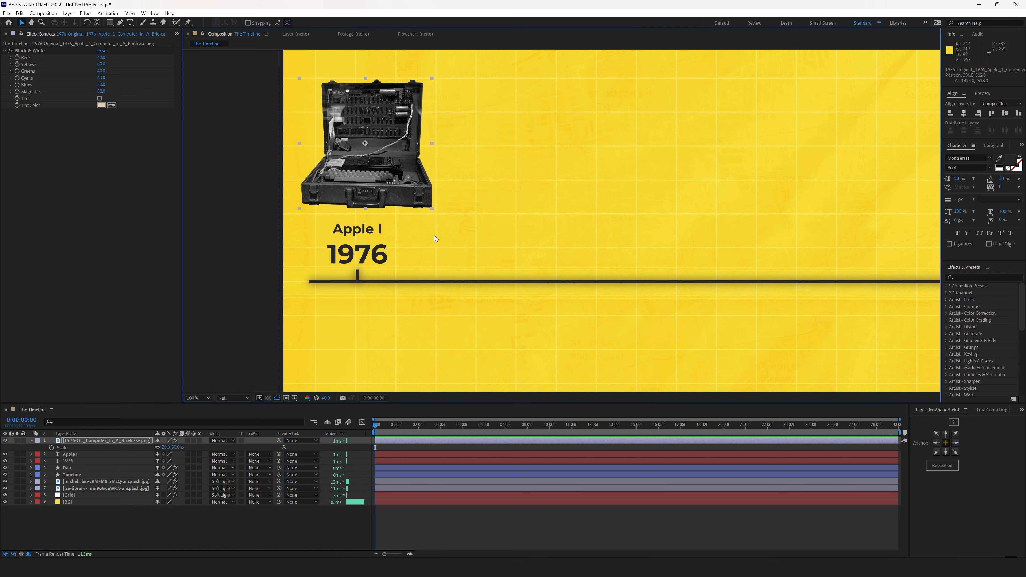
scroll(556, 284, "down", 2)
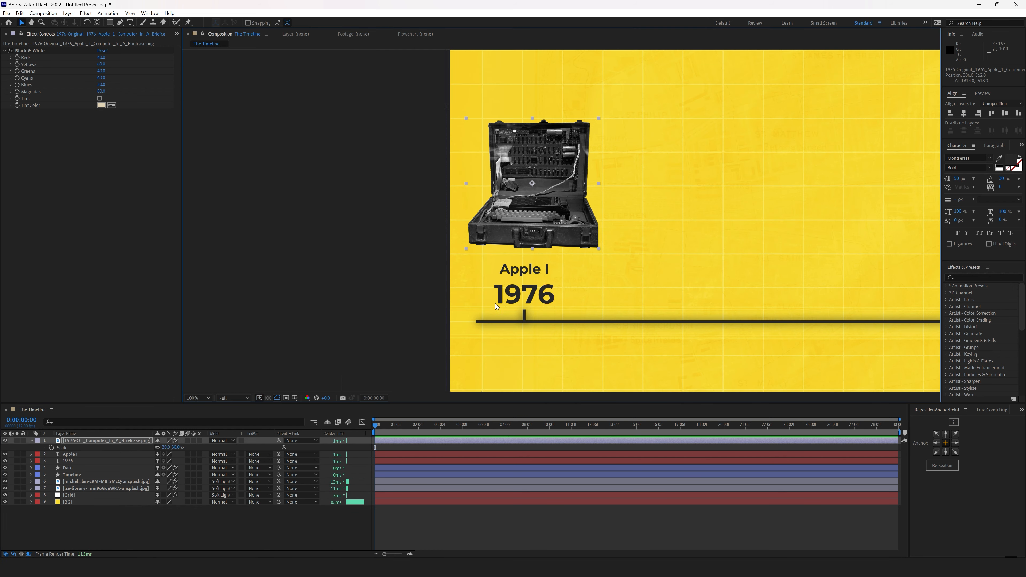
left_click_drag(524, 235, 514, 238)
left_click_drag(166, 448, 163, 448)
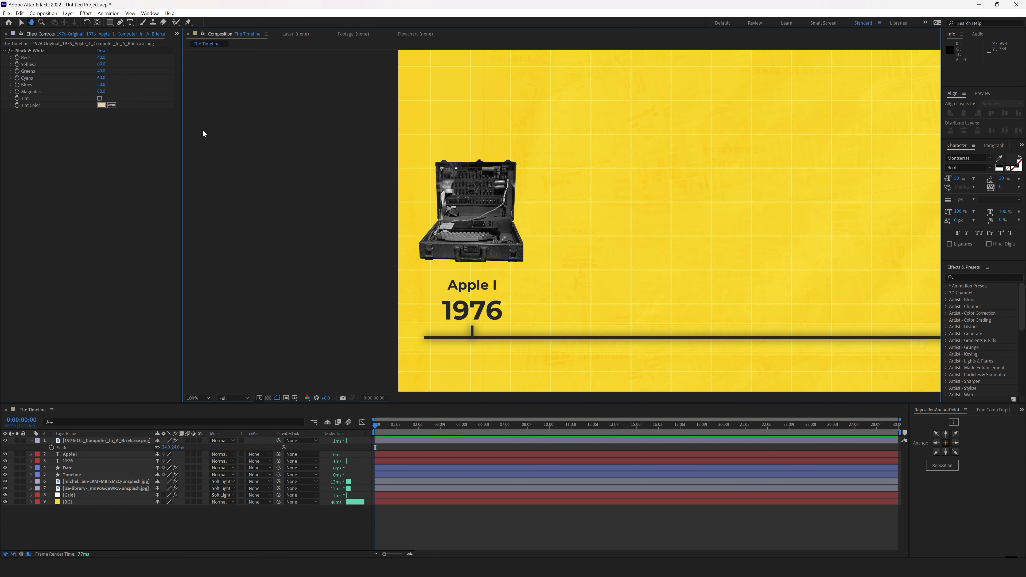
Draw a dark rectangle over the briefcase image above the Apple I title and set its size to 650 by 450.
key("q")
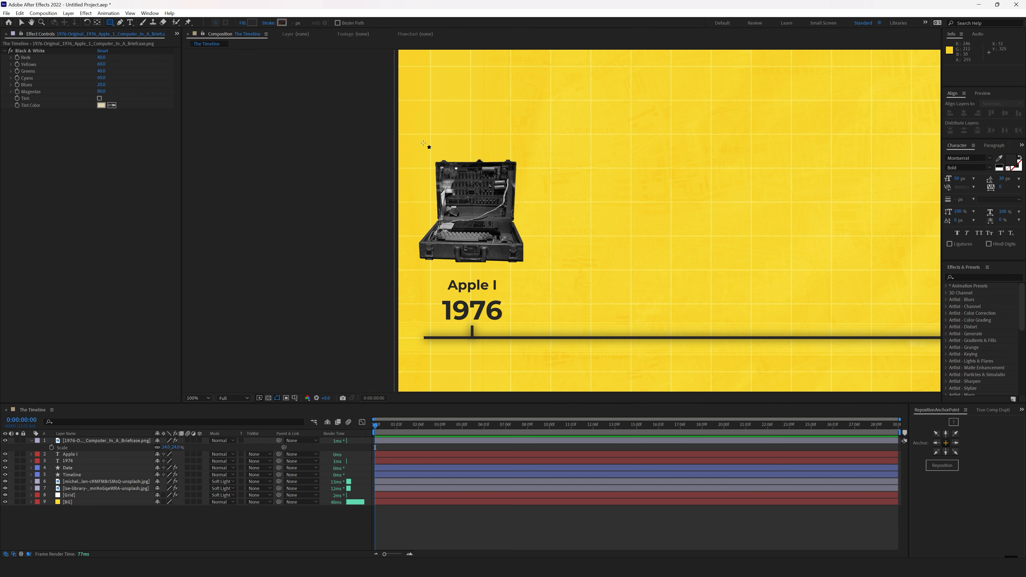
left_click_drag(404, 141, 539, 274)
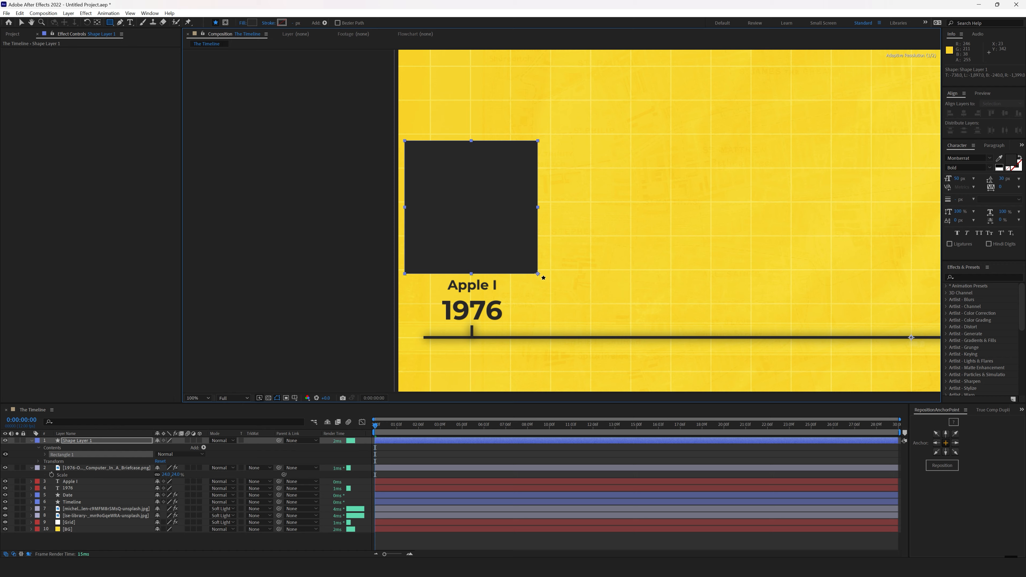
left_click(44, 455)
left_click(53, 461)
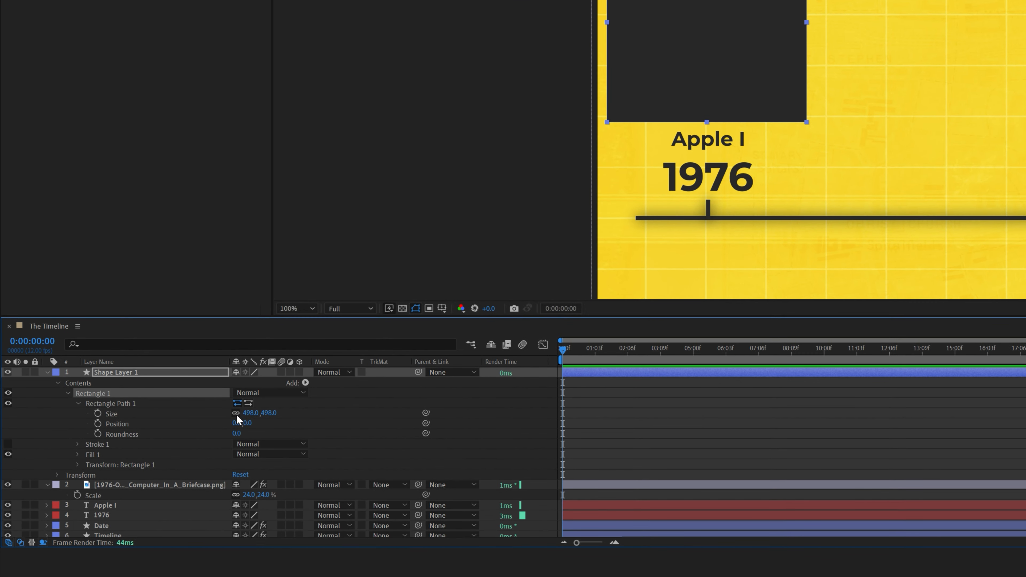
left_click(251, 413)
type("650")
key("Tab")
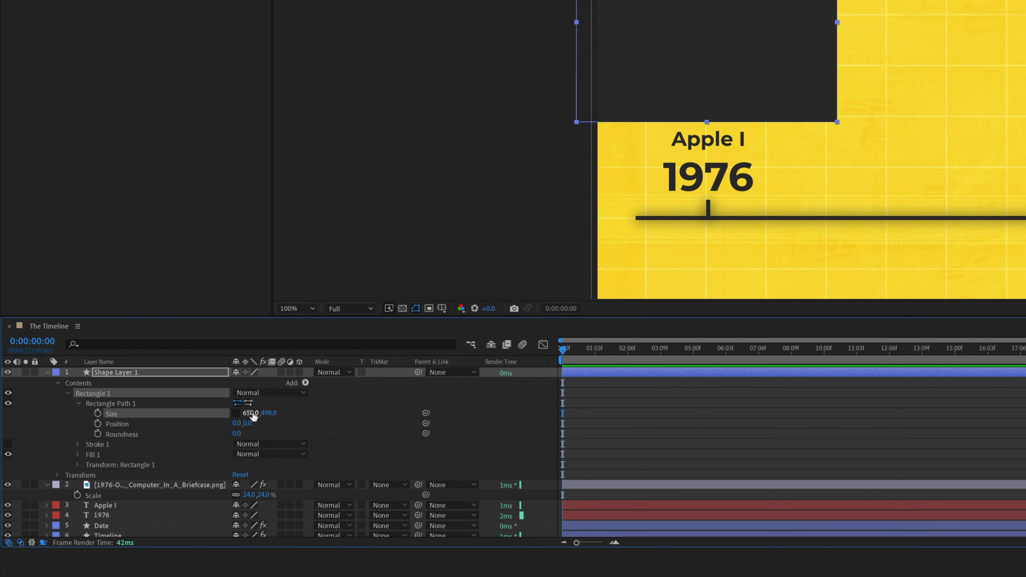
type("450")
key("Return")
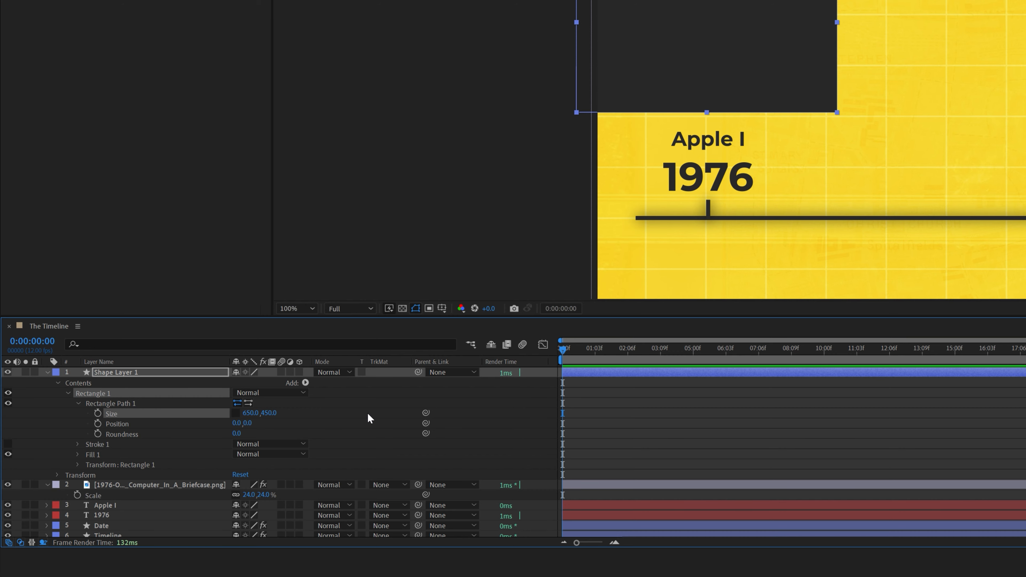
Rename the rectangle's shape layer Computer Alpha, hide it, and collapse its properties.
left_click(126, 372)
key("Return")
type("Computer A")
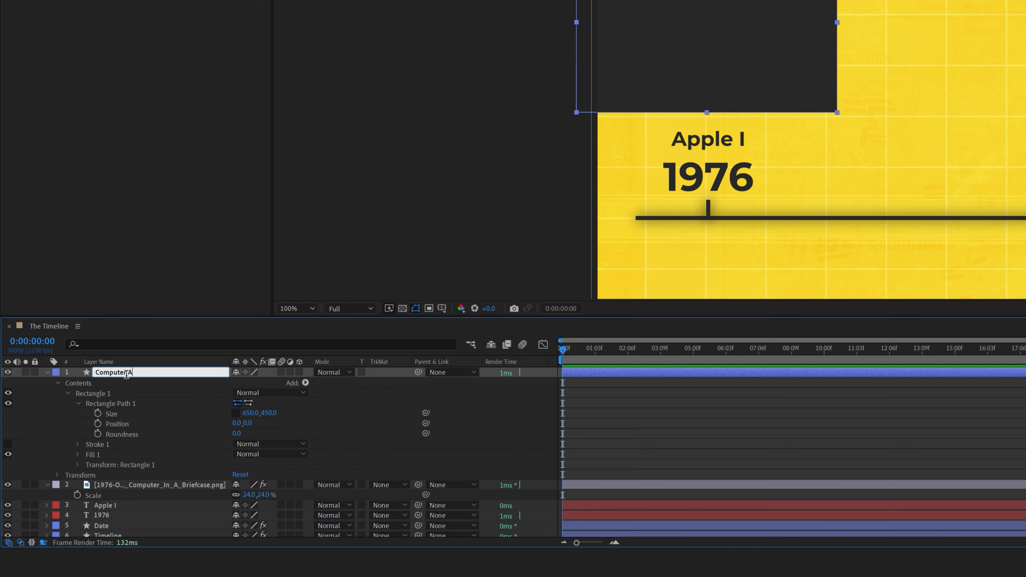
type("lpha")
left_click(162, 403)
left_click(8, 372)
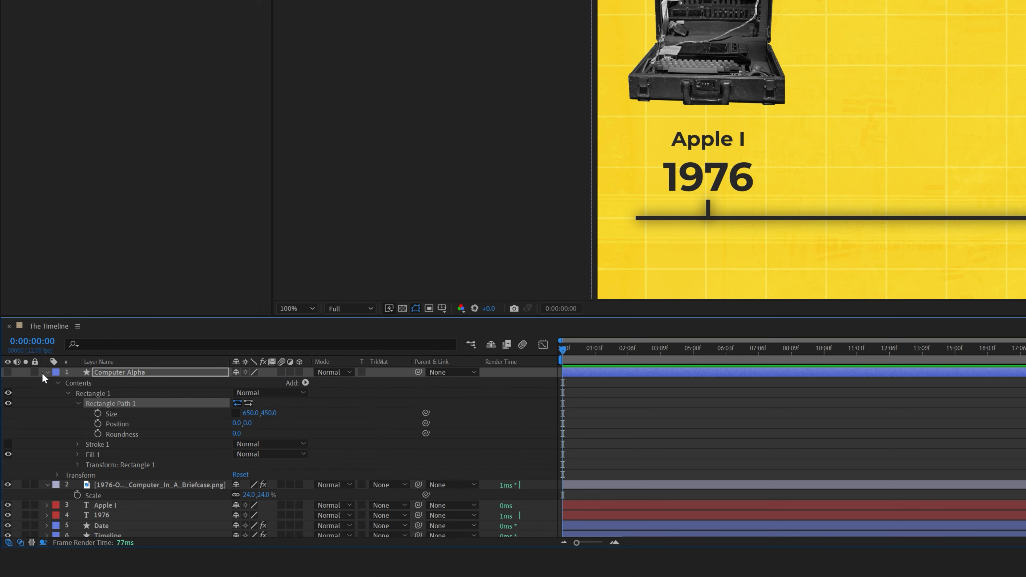
left_click(47, 373)
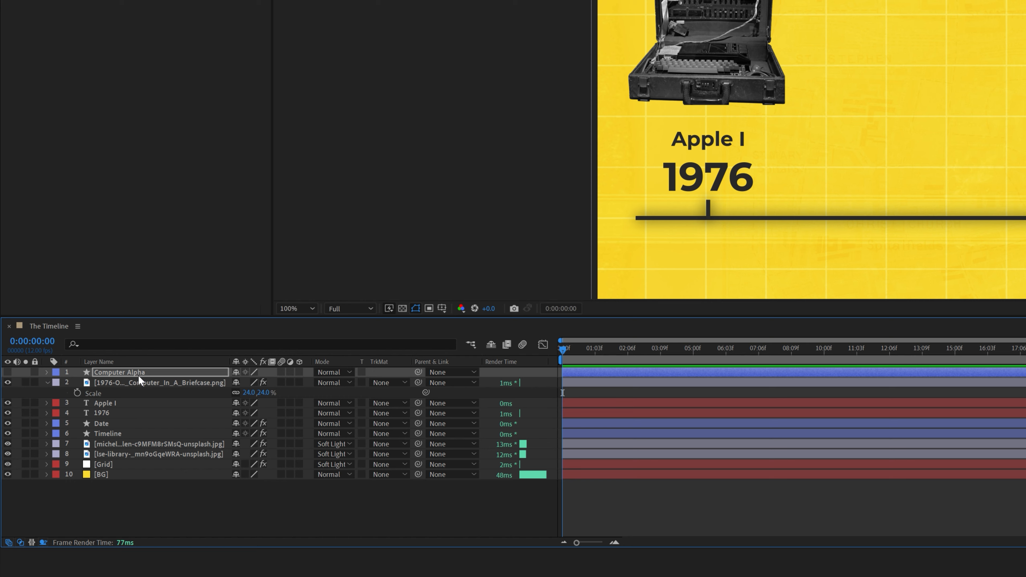
Set the Apple 1 briefcase image's track matte to Alpha Matte "Computer Alpha".
left_click(144, 383)
left_click(379, 384)
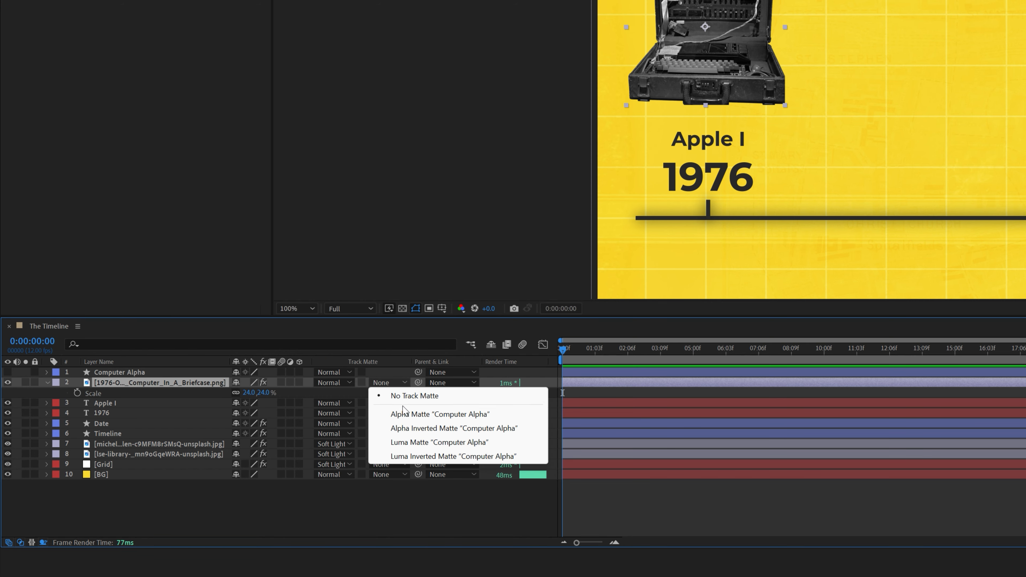
left_click(405, 413)
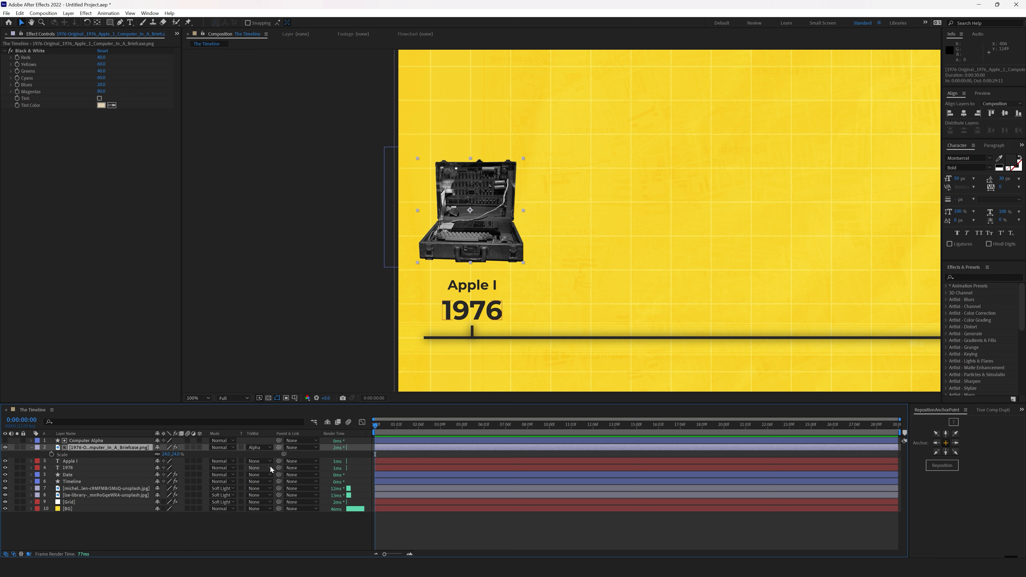
Animate the Computer Alpha rectangle's size by moving its 650 by 450 keyframe to frame 8 and setting 650 by 0 at frame 0.
left_click(72, 442)
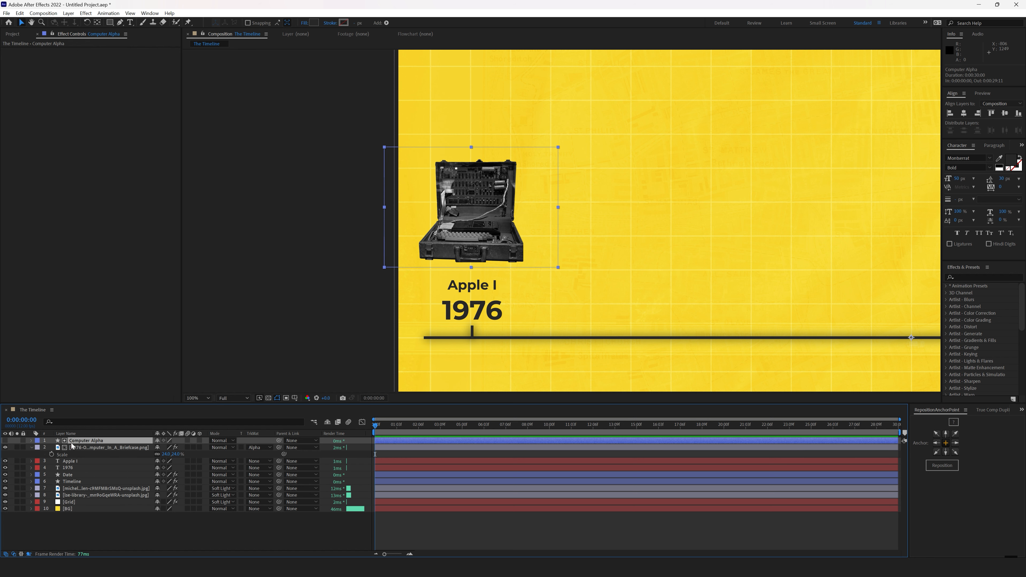
left_click(31, 441)
left_click(65, 469)
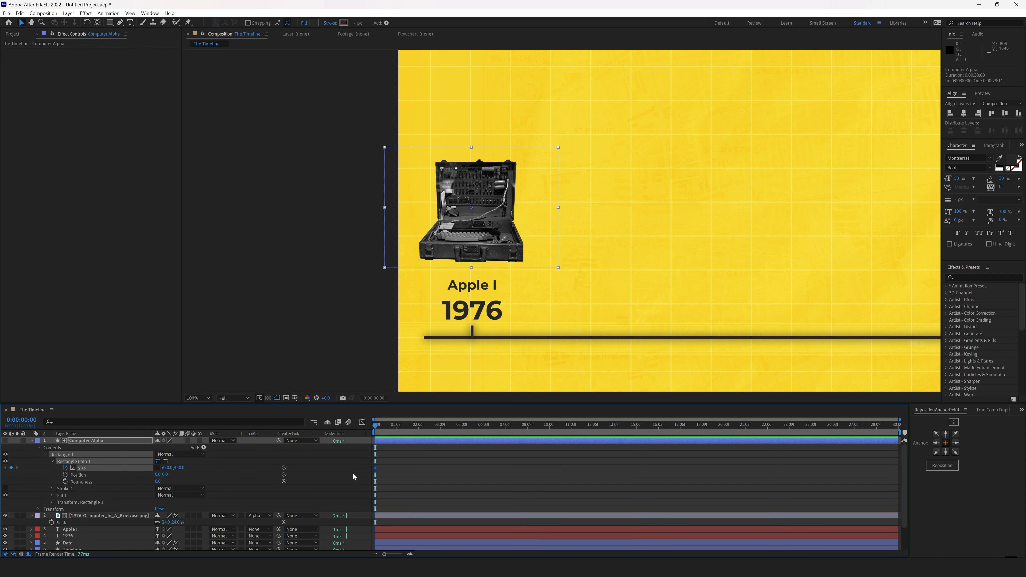
left_click_drag(376, 468, 387, 469)
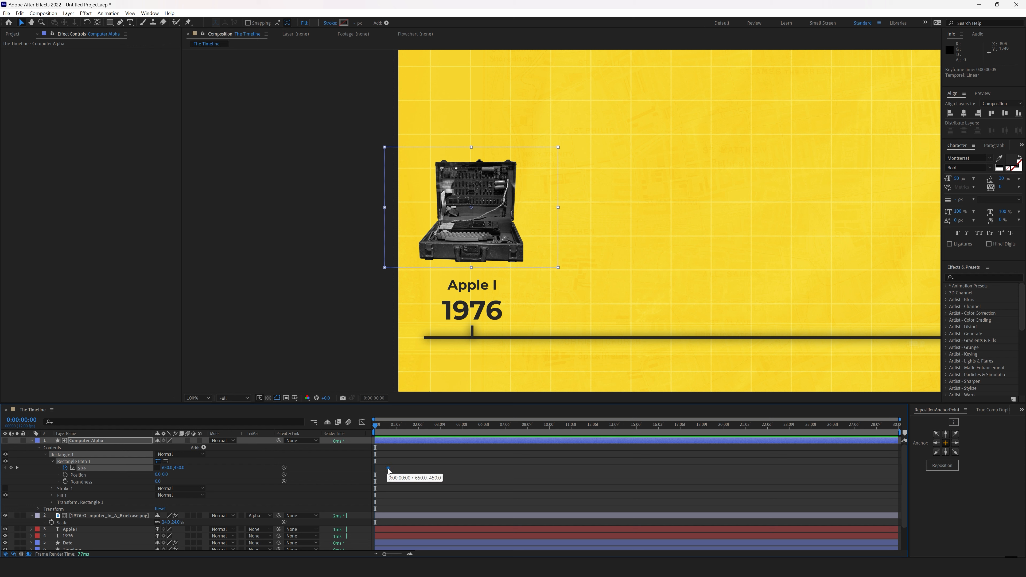
left_click(297, 471)
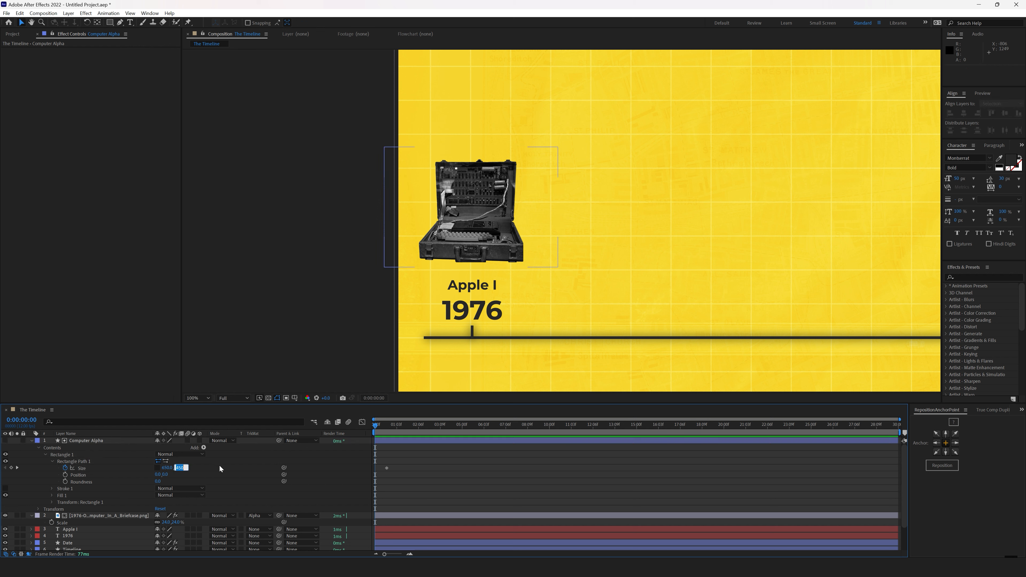
key("Return")
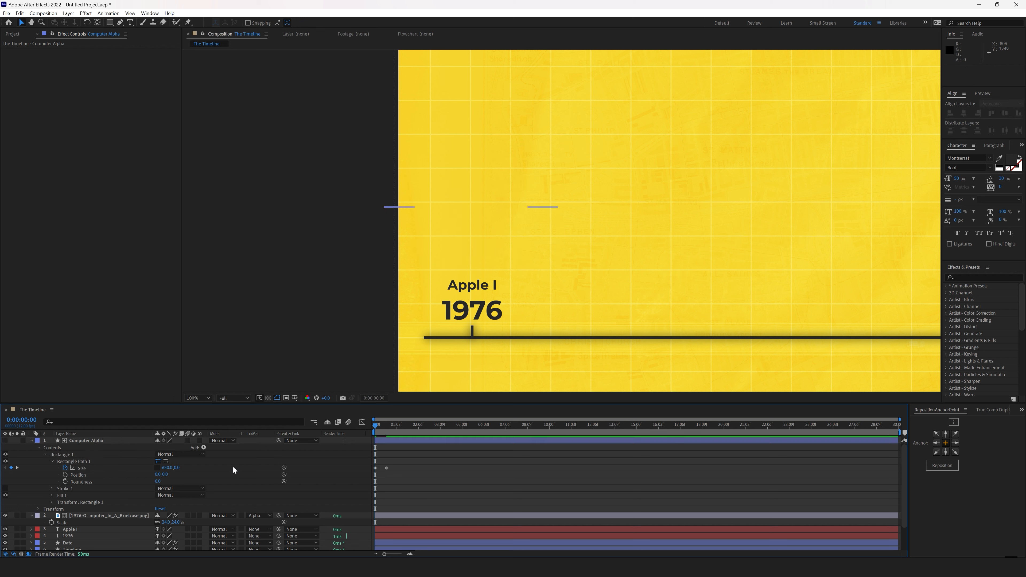
Apply Easy Ease In to the Computer Alpha rectangle's size keyframe at frame 8.
scroll(361, 471, "up", 5)
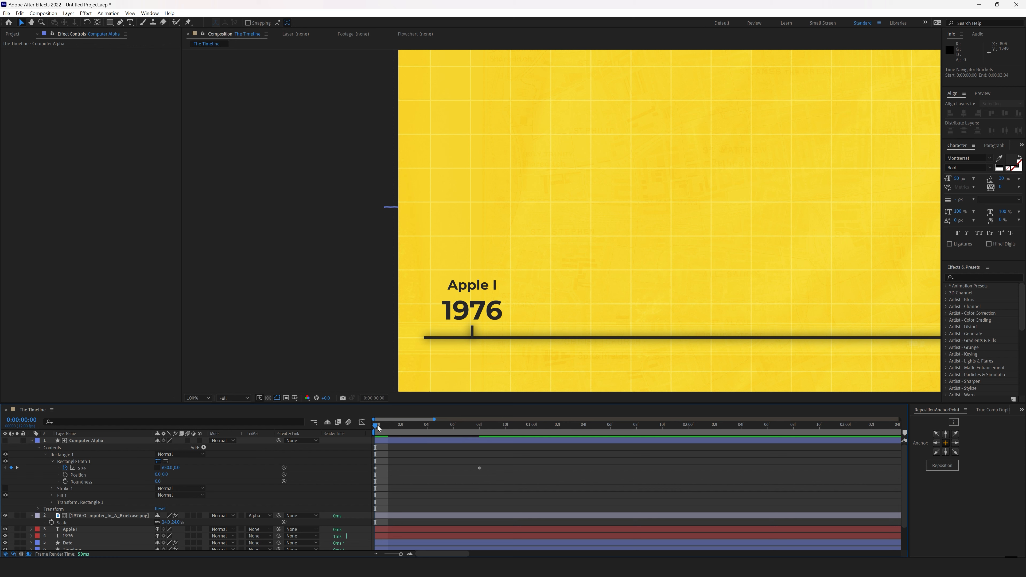
left_click_drag(378, 425, 390, 448)
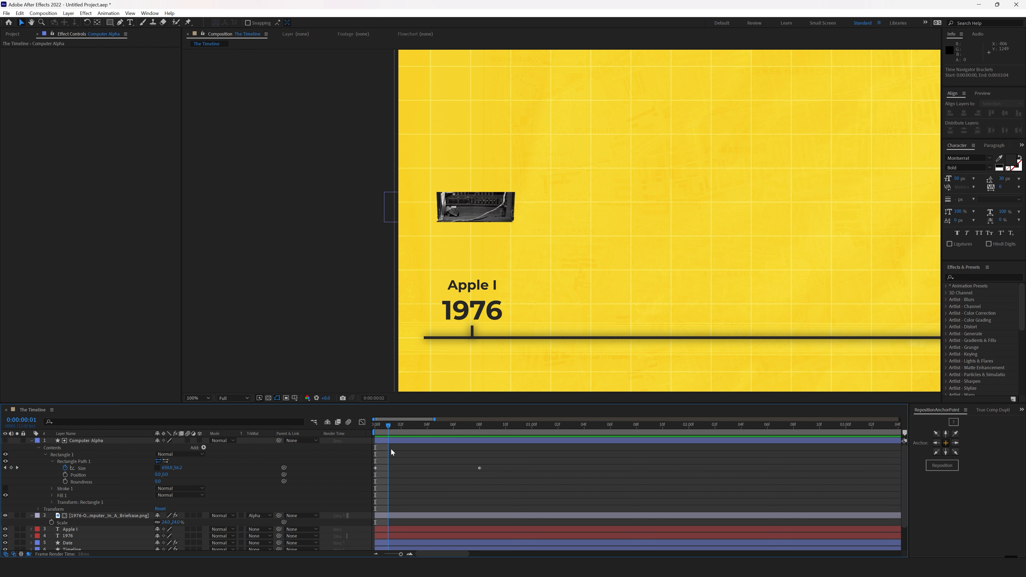
right_click(479, 468)
mouse_move(519, 466)
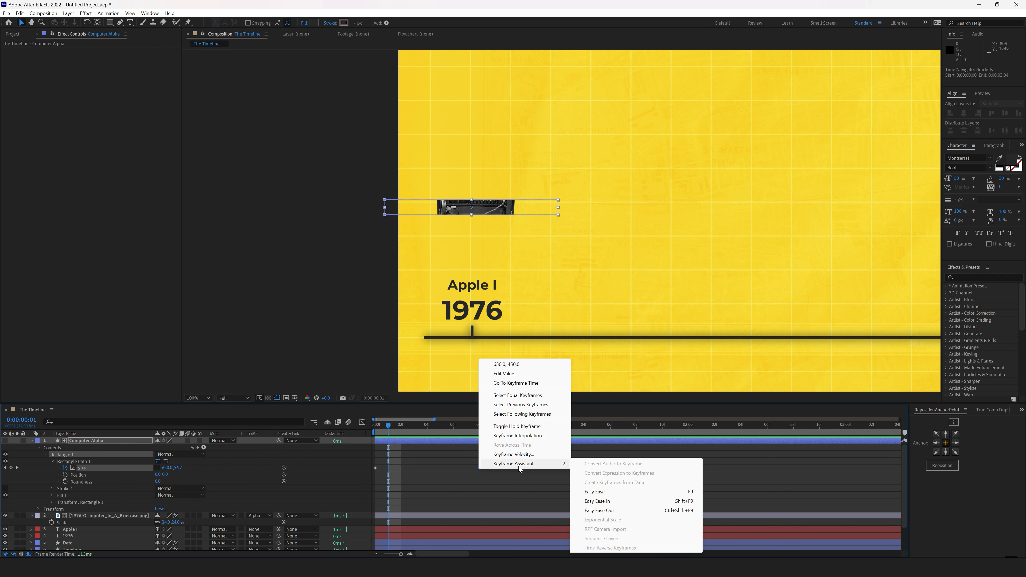
left_click(594, 501)
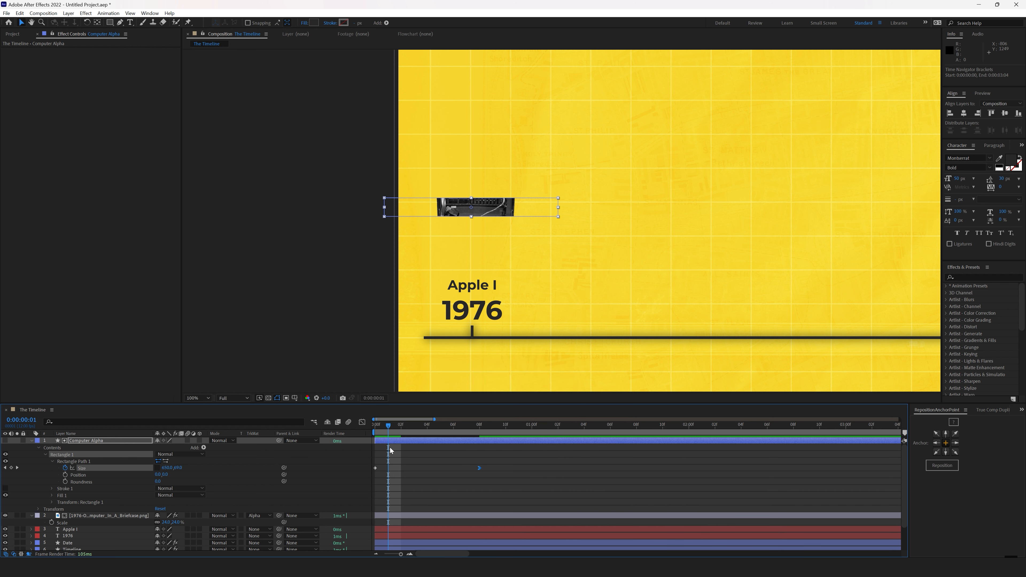
Reshape the size animation's speed curve to peak early and settle slowly, ending at frame 11, and enable motion blur for Computer Alpha.
left_click(361, 421)
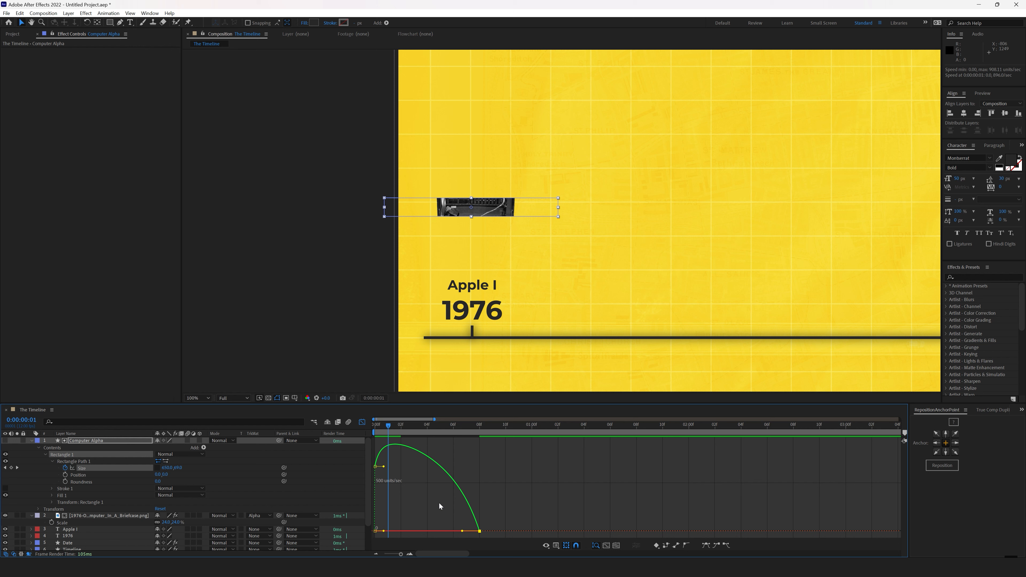
left_click_drag(462, 531, 519, 532)
left_click_drag(375, 426, 479, 449)
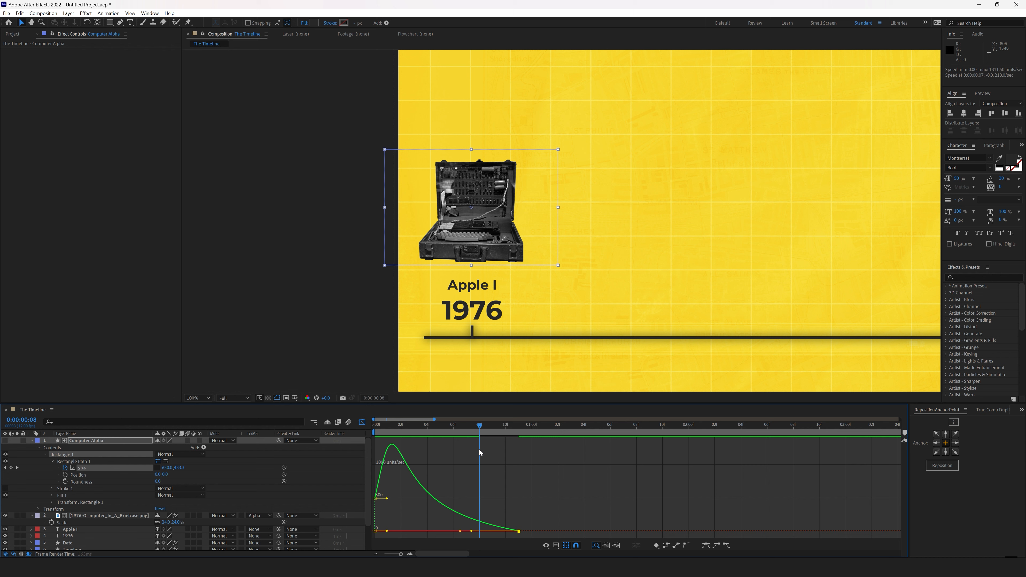
left_click(187, 440)
left_click_drag(380, 427, 450, 446)
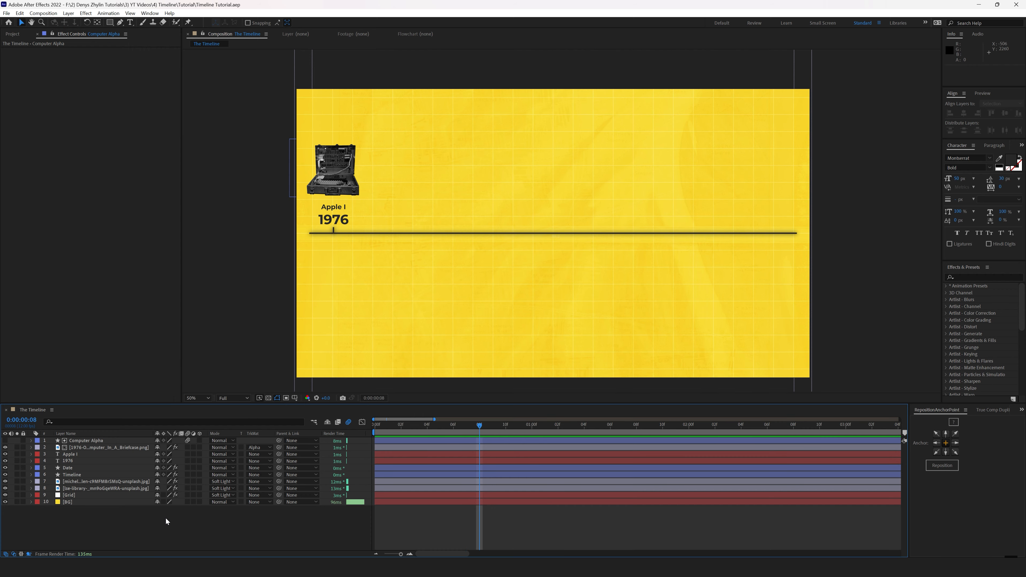
Slightly increase the font size of the Apple I title.
left_click(81, 455)
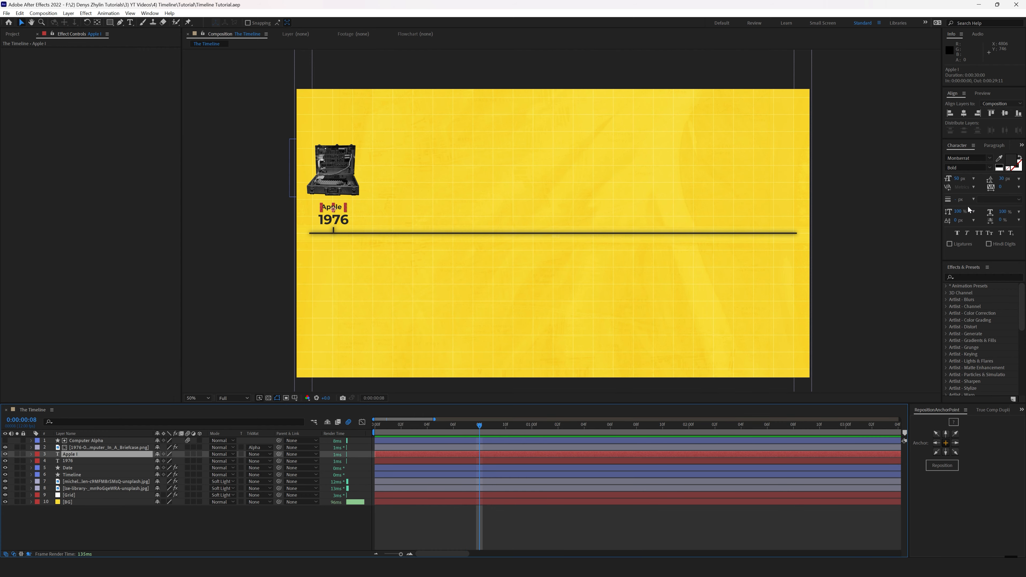
left_click_drag(960, 179, 967, 178)
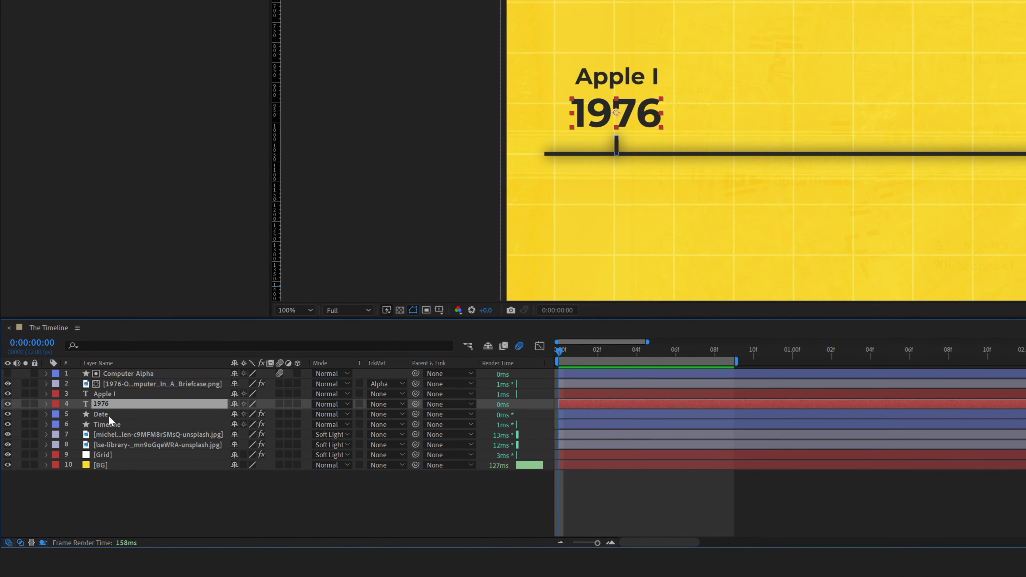
Rename the Date tick layer as Date Pole.
left_click(108, 415)
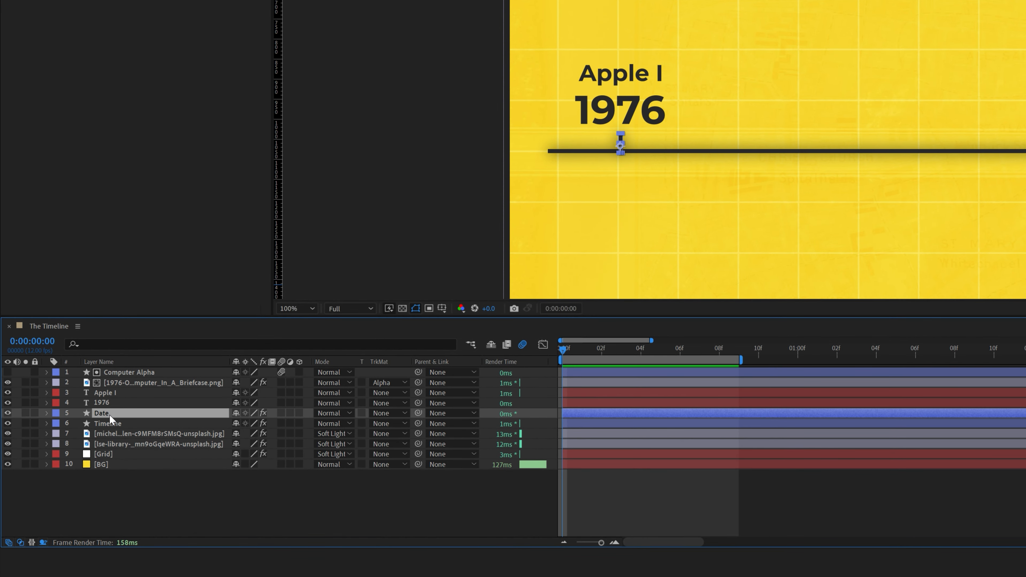
key("Return")
left_click(126, 409)
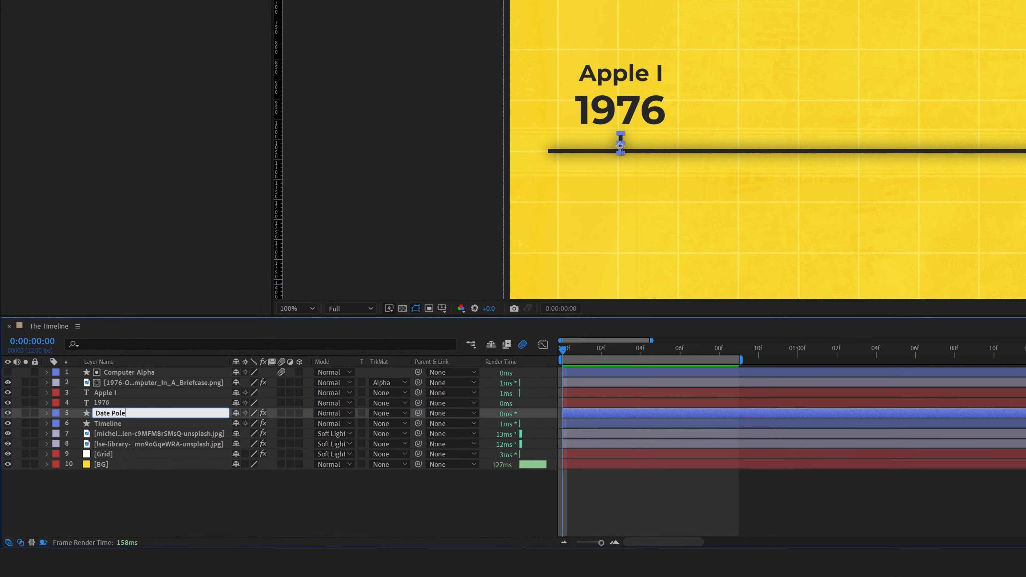
key("Return")
Reveal the Date Pole layer's anchor point and check its position against the base of the pole.
scroll(570, 155, "up", 4)
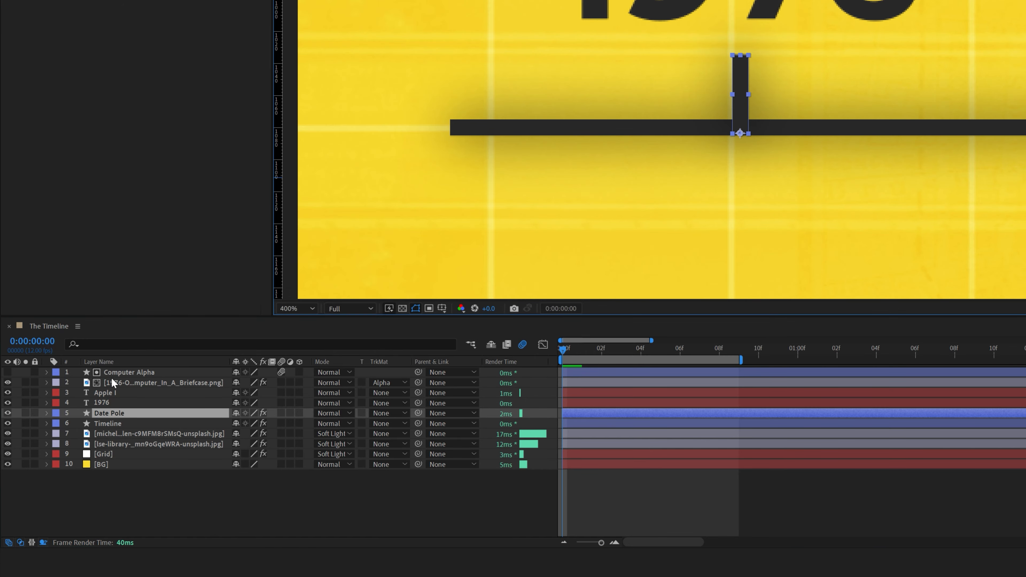
key("a")
mouse_move(257, 424)
left_mouse_down()
mouse_move(285, 424)
mouse_move(254, 424)
left_mouse_up()
left_click_drag(1, 551, 5, 550)
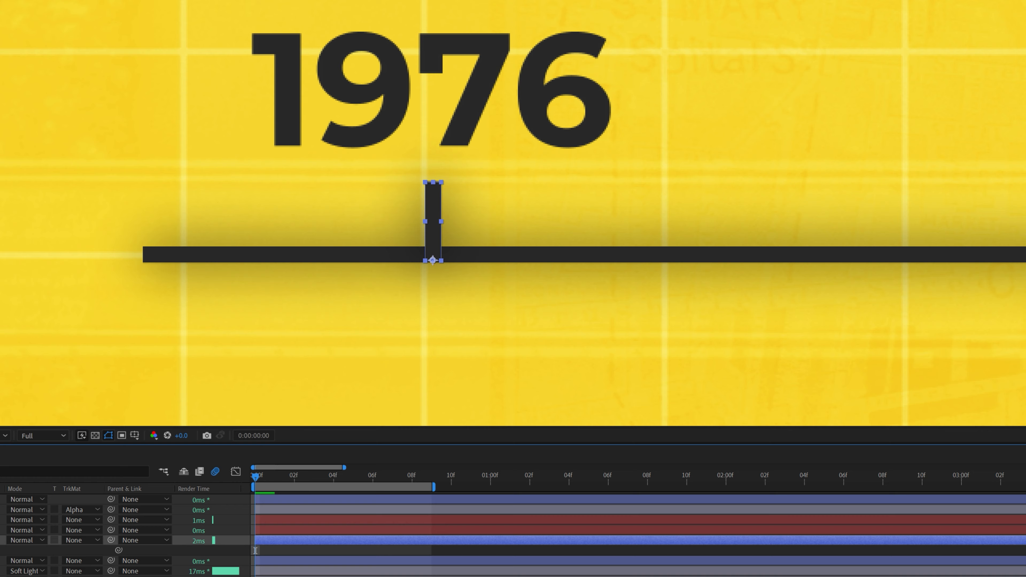
key("F2")
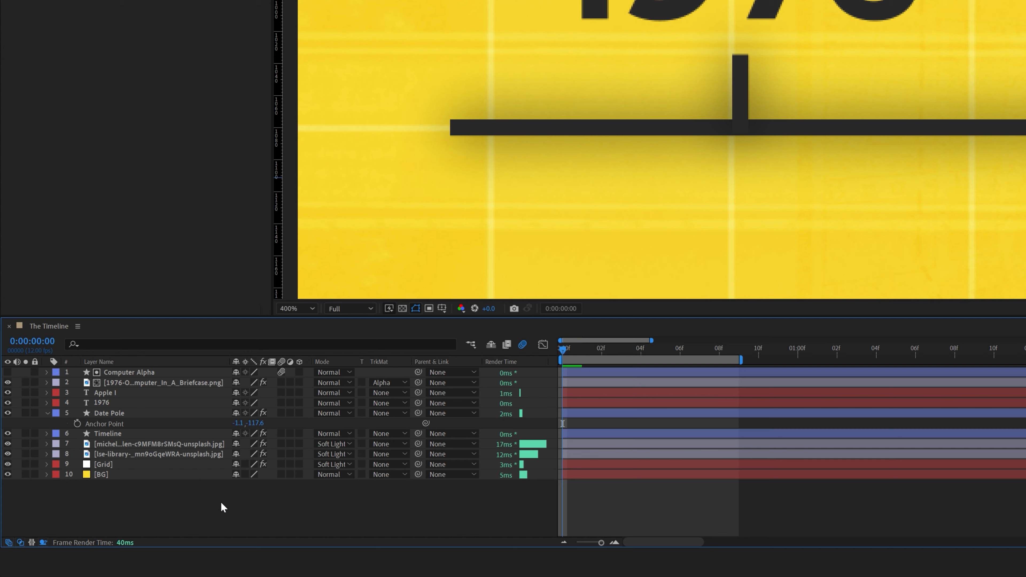
Add a 100% scale keyframe to Date Pole, move it to frame 10, and extend the work area to 1 second.
left_click(110, 412)
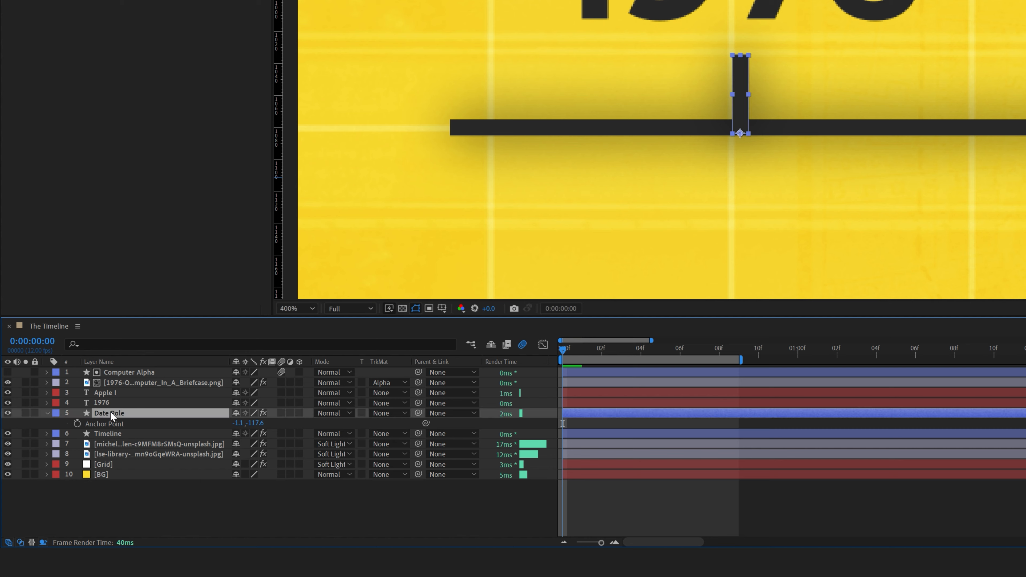
key("s")
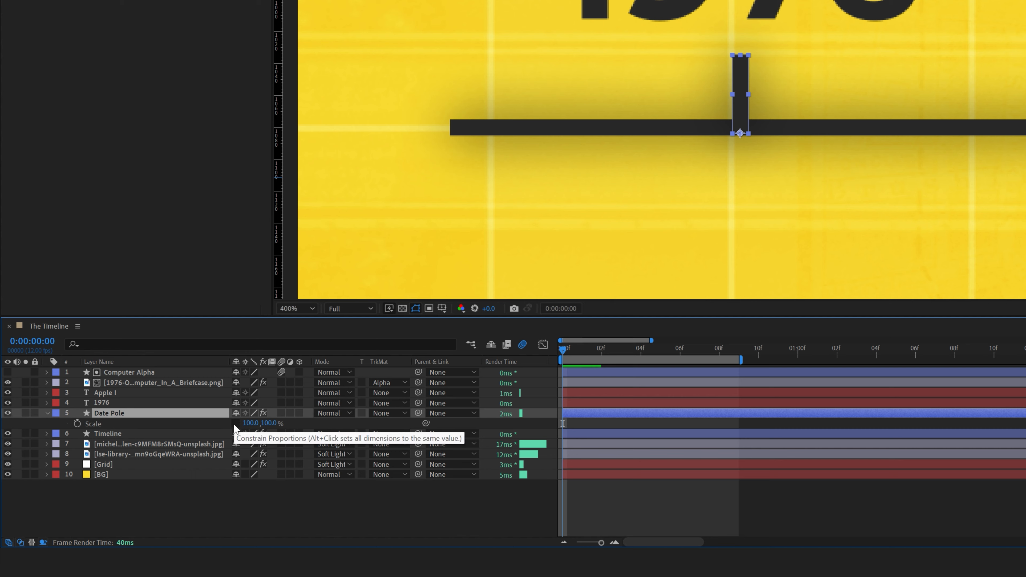
left_click(77, 424)
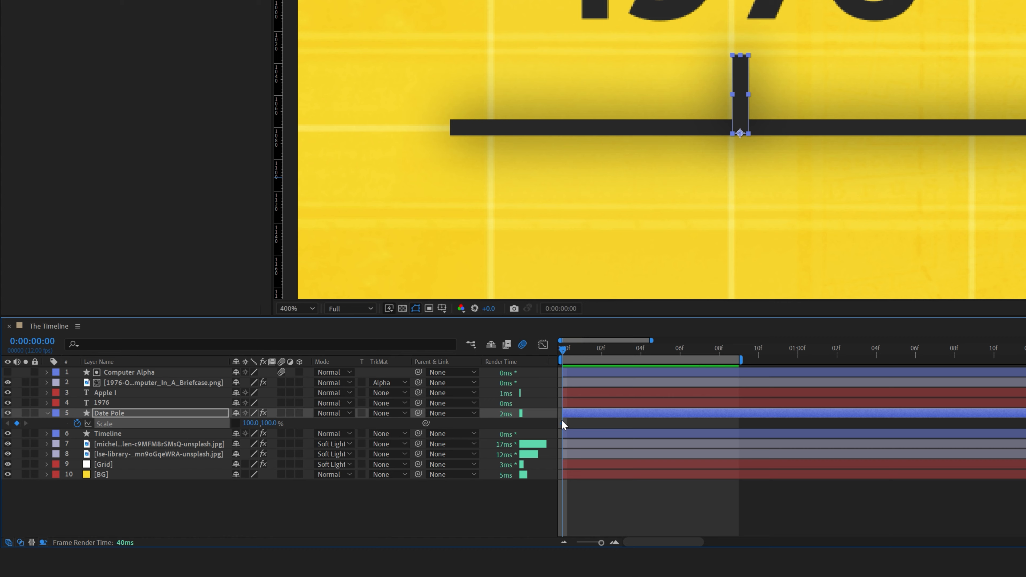
left_click_drag(563, 423, 758, 423)
left_click_drag(741, 359, 799, 360)
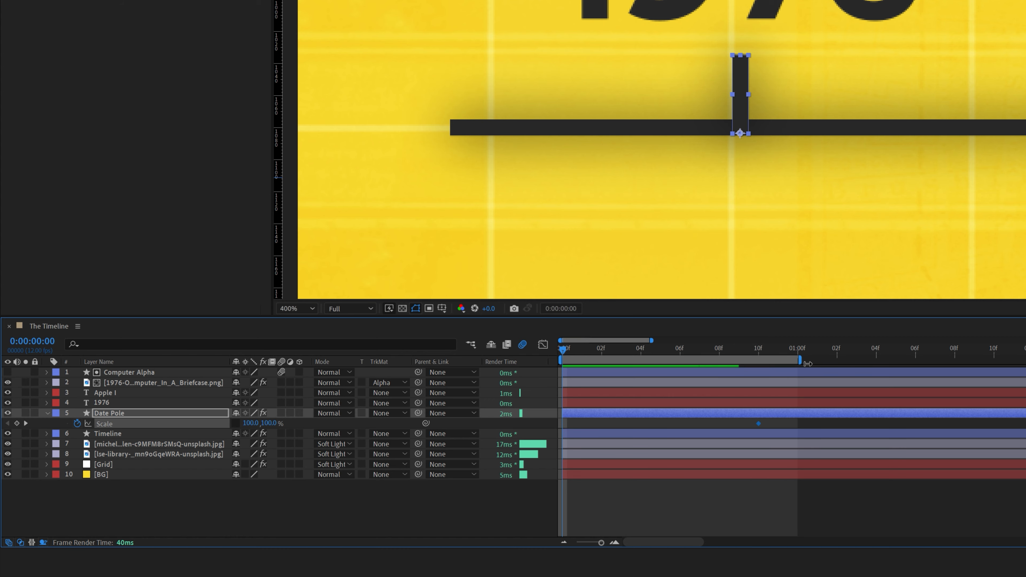
Set Date Pole's vertical scale to 0% at frame 0, keeping its width at 100%, and enable motion blur for the layer.
left_click(616, 429)
left_click(270, 423)
scroll(270, 422, "down", 20)
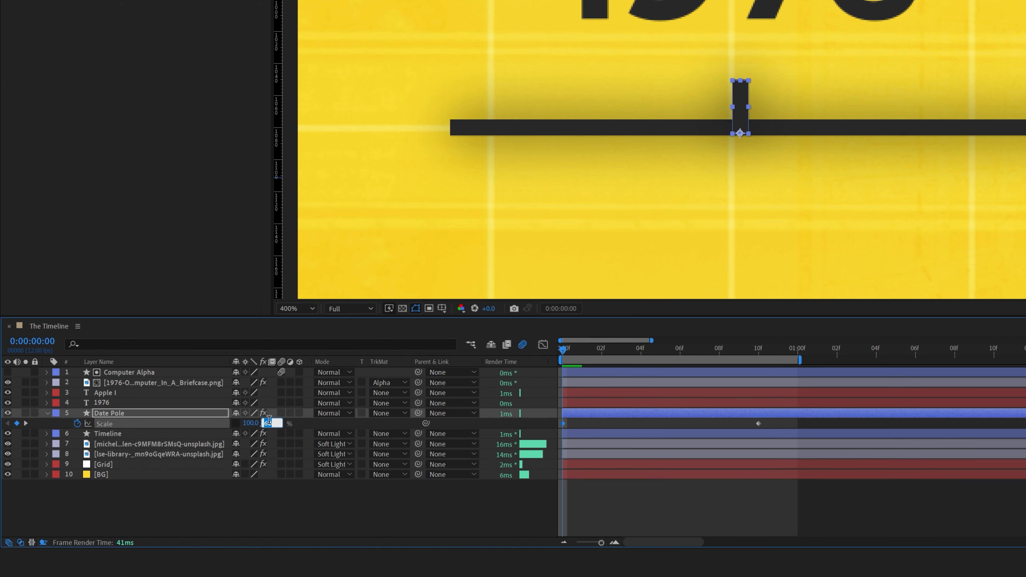
type("0")
key("Return")
left_click(299, 424)
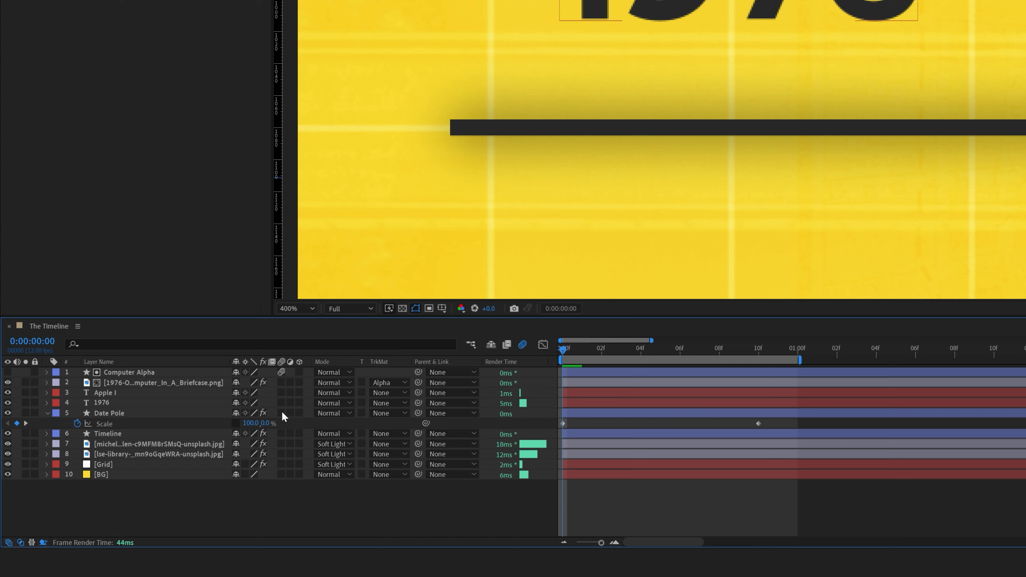
left_click(281, 412)
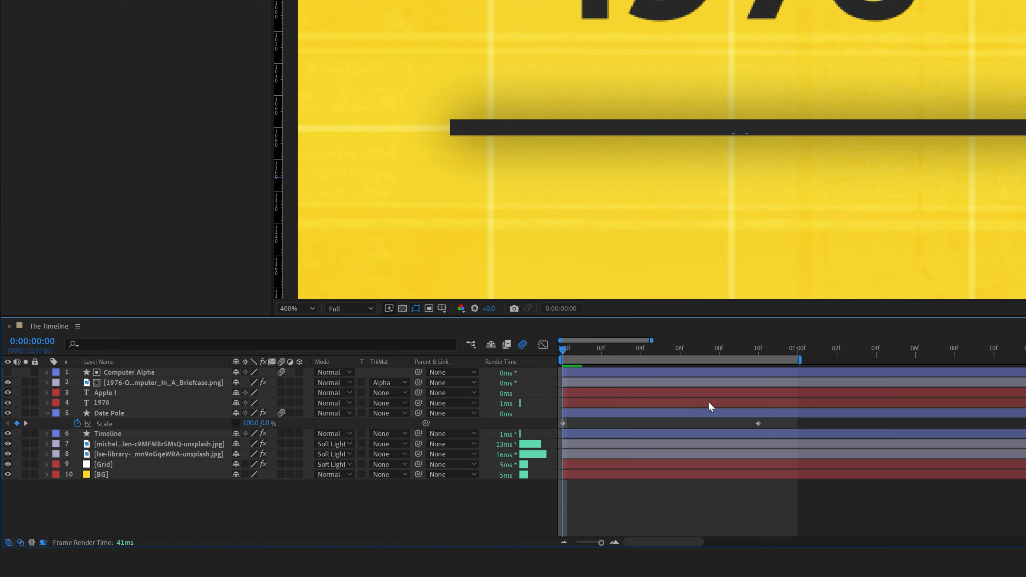
Apply Easy Ease In to Date Pole's scale keyframe at frame 10.
right_click(757, 424)
mouse_move(820, 415)
left_click(924, 472)
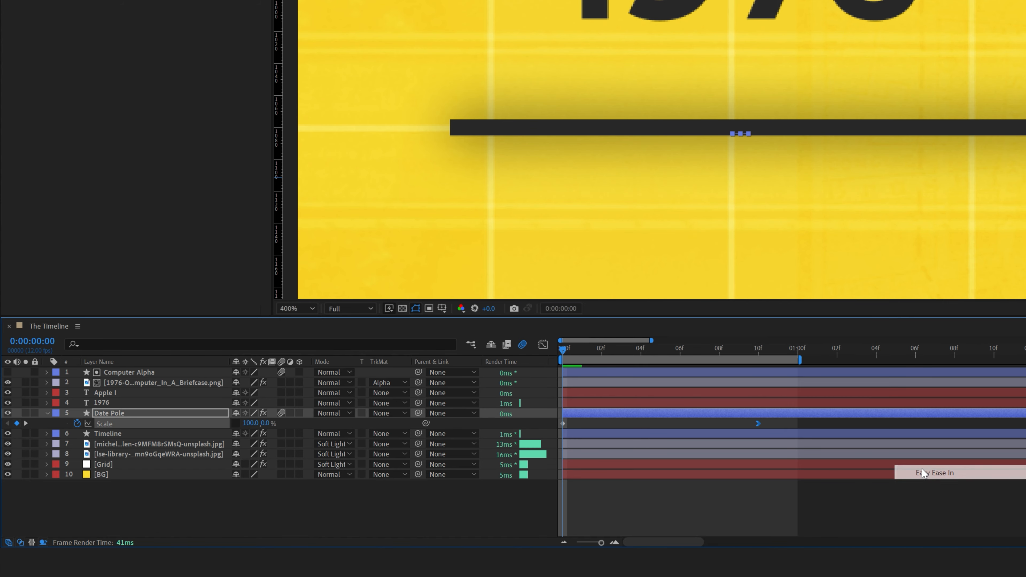
Reshape Date Pole's scale speed curve to peak early and taper off slowly towards frame 10, and preview the growth.
left_click(539, 346)
scroll(867, 462, "up", 2)
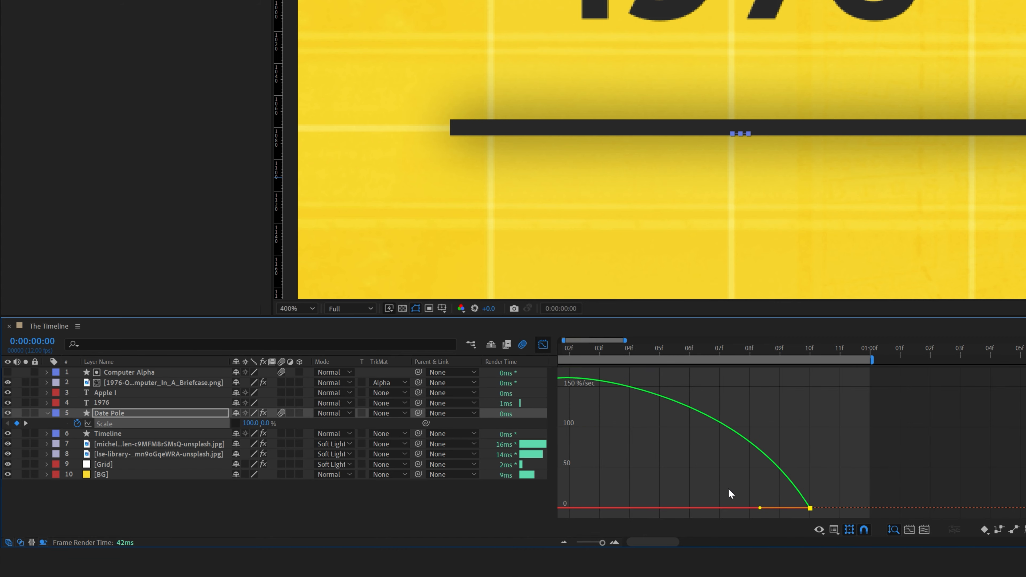
left_click_drag(813, 508, 751, 509)
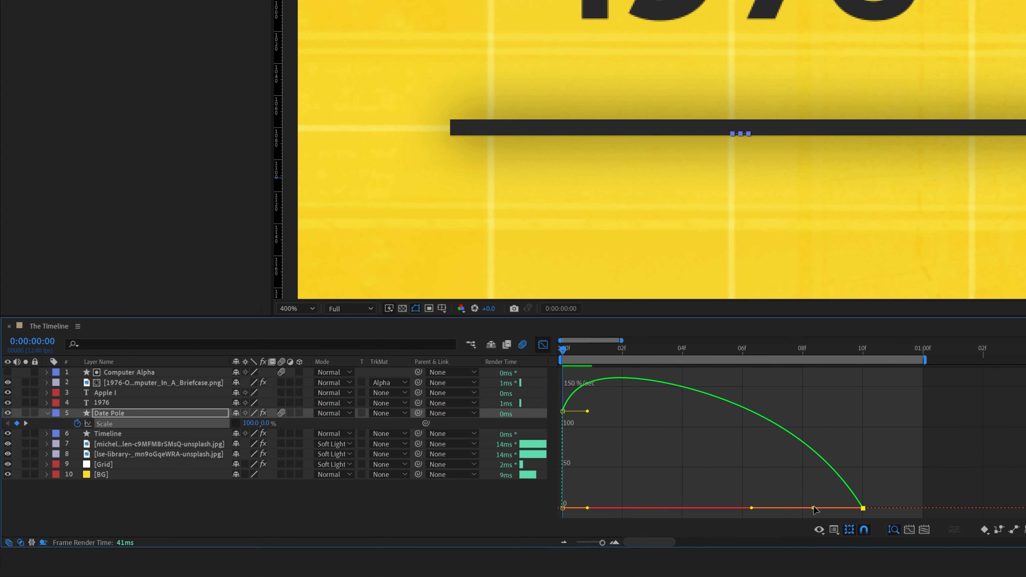
left_click_drag(814, 509, 655, 510)
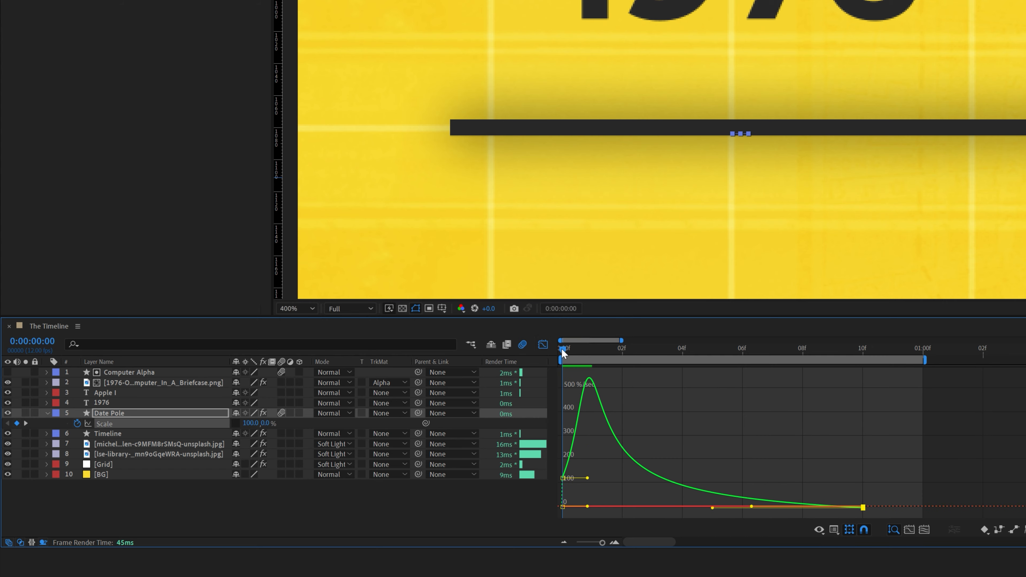
left_click_drag(563, 348, 738, 393)
left_click(673, 427)
left_click_drag(581, 352, 634, 363)
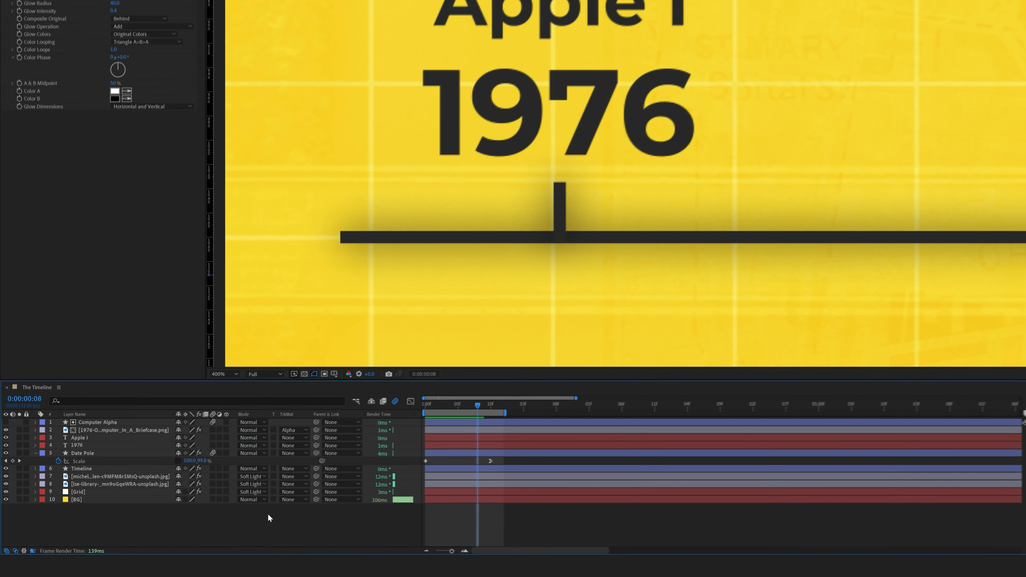
Apply a character-by-character fade-in preset from the Text > Animate In presets to the 1976 layer, and scrub through the result.
left_click(76, 445)
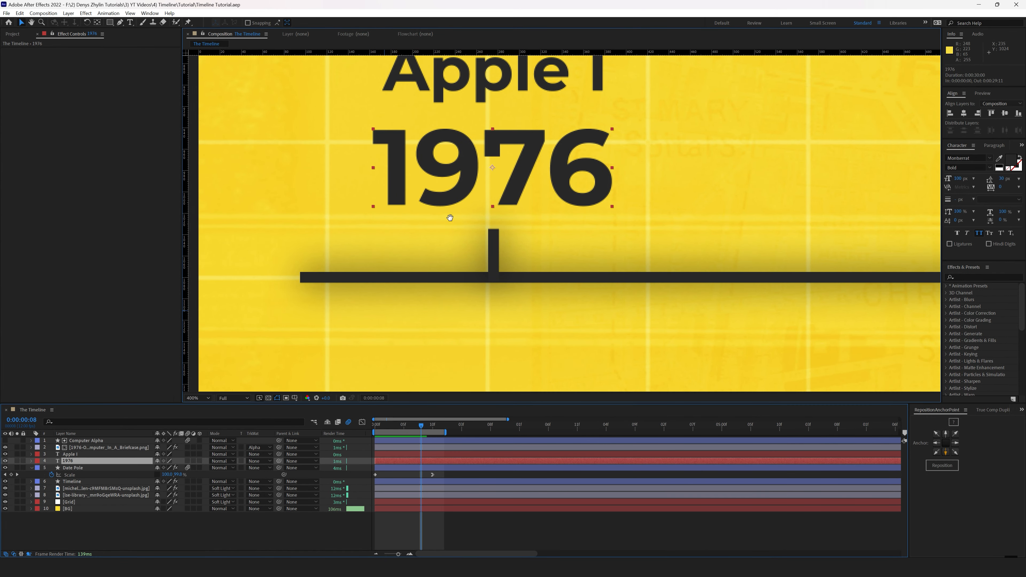
left_click_drag(449, 217, 464, 249)
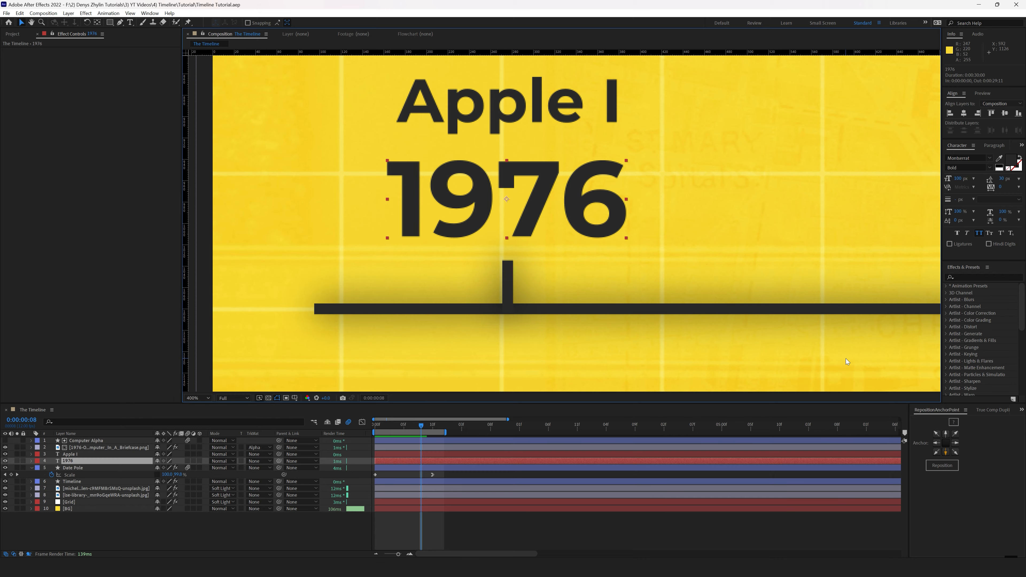
left_click(108, 13)
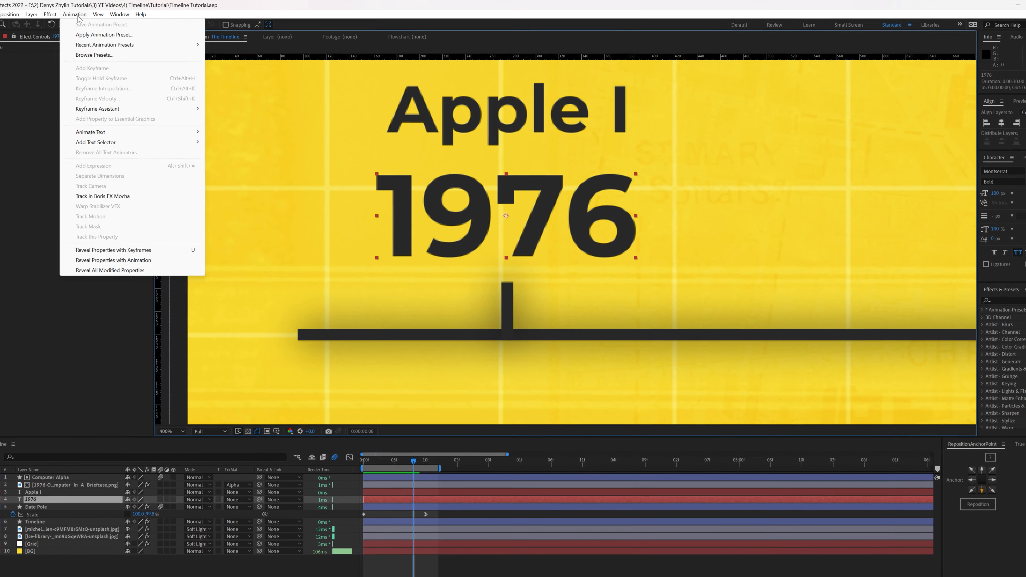
left_click(94, 55)
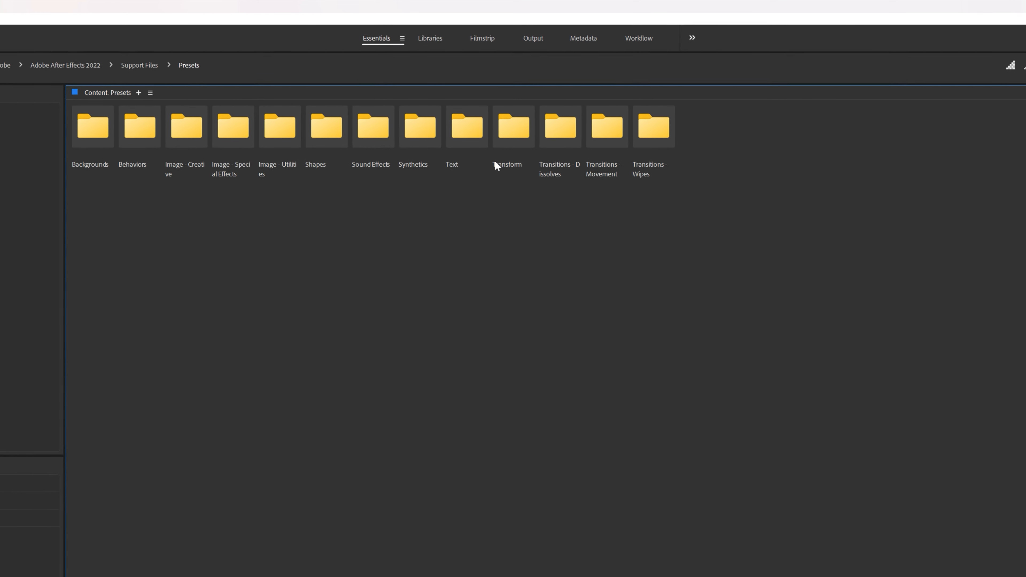
double_click(466, 130)
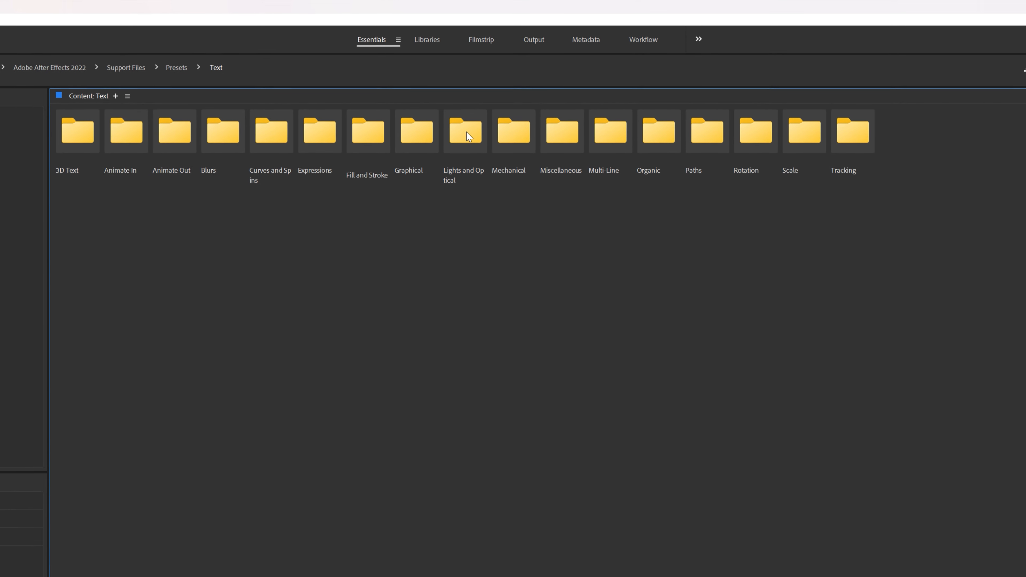
double_click(136, 138)
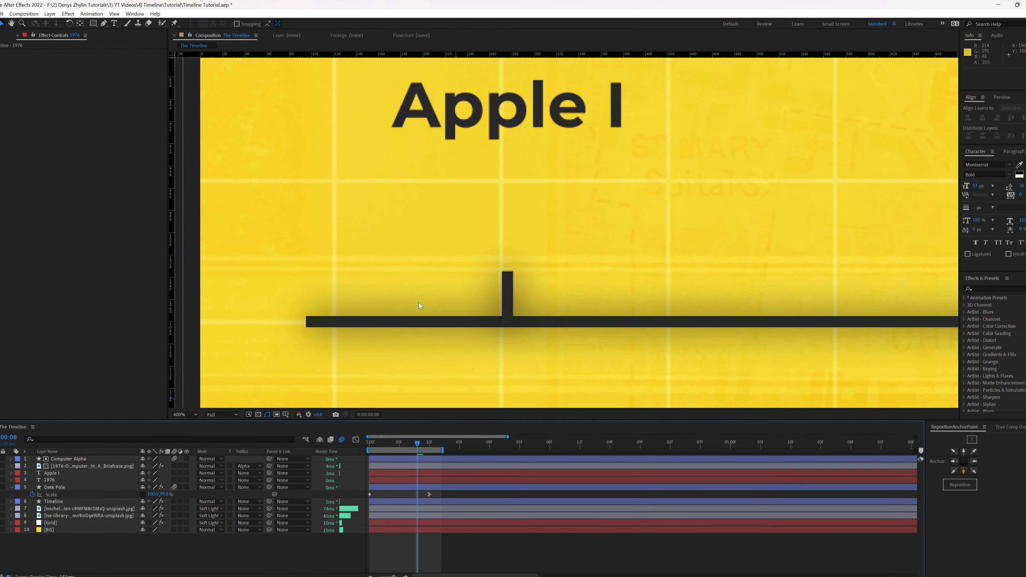
left_click_drag(389, 446, 548, 431)
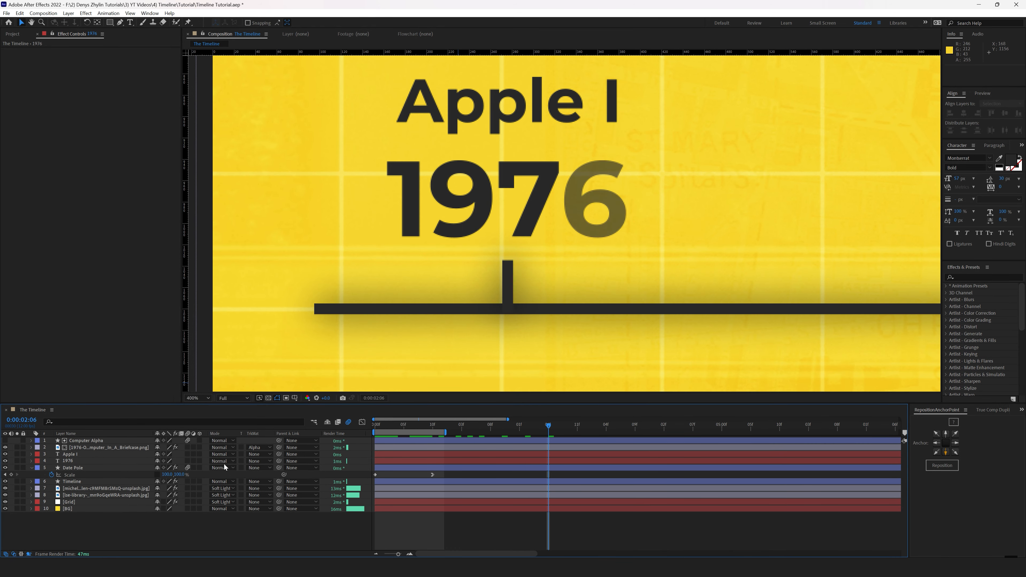
Retime the 1976 layer's range selector Start keyframes to frame 0 and 1 second, and save the project.
left_click(89, 460)
key("u")
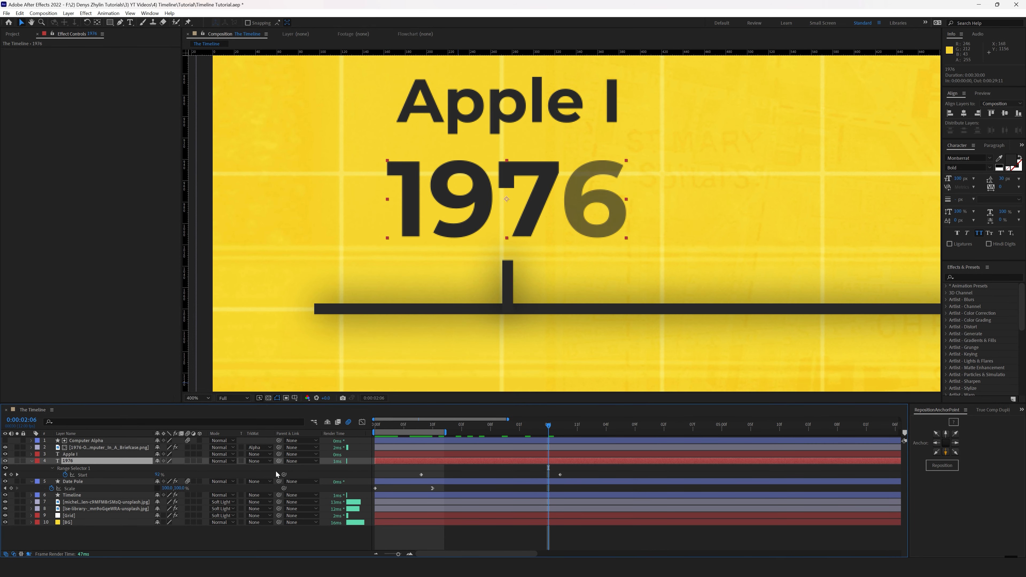
key("Home")
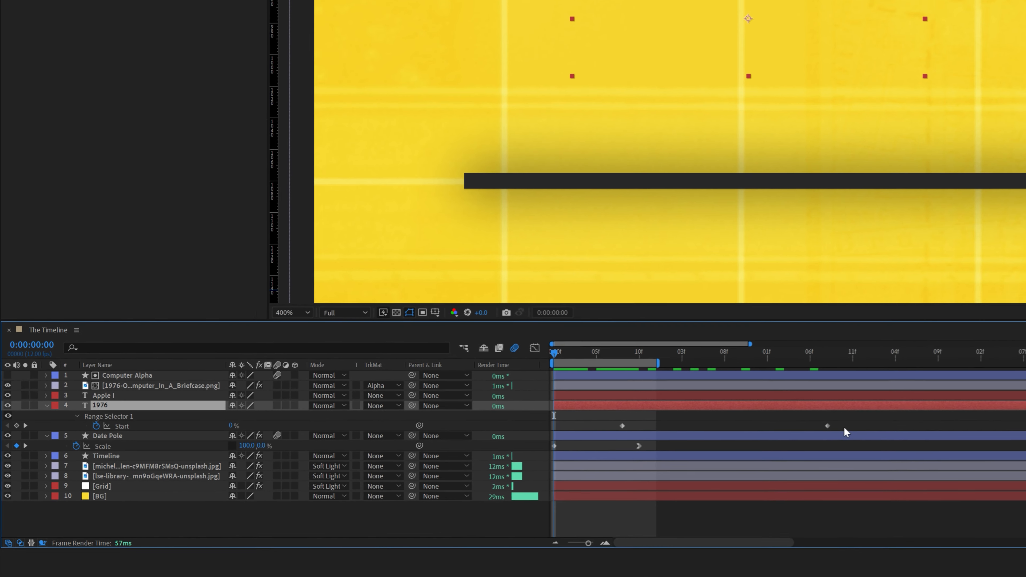
left_click_drag(570, 474, 410, 480)
left_click_drag(631, 424, 571, 423)
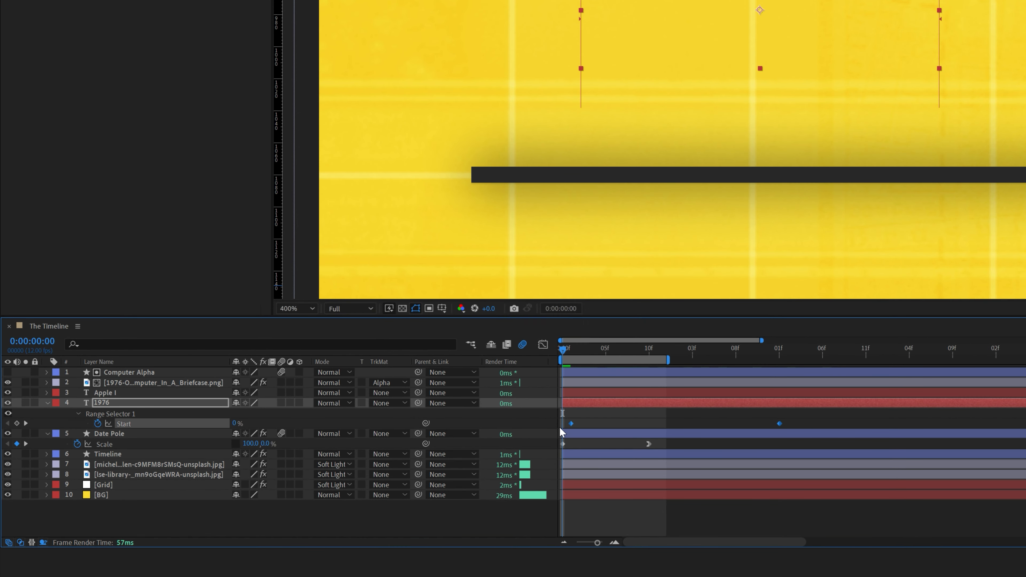
left_click(749, 425)
left_click_drag(771, 423, 668, 425)
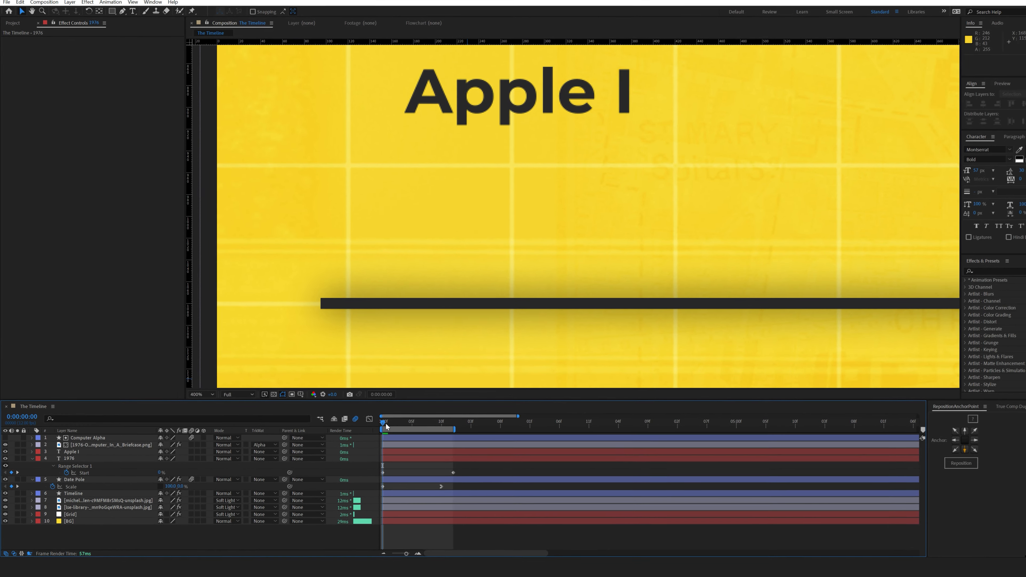
left_click_drag(414, 412, 433, 434)
key("ctrl+s")
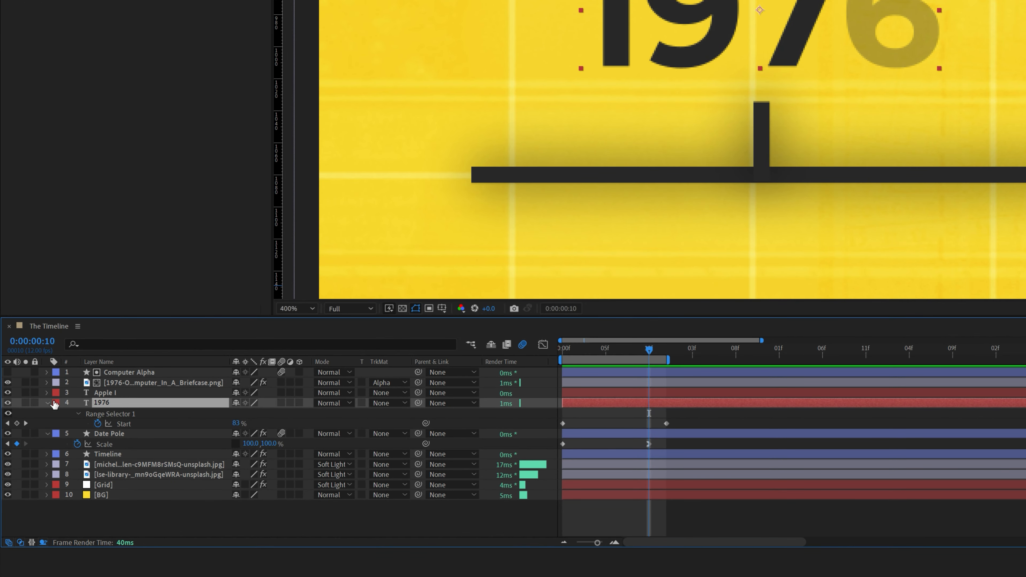
Copy Animator 1 from the 1976 layer and paste it onto the Apple I layer at frame 0.
left_click(48, 404)
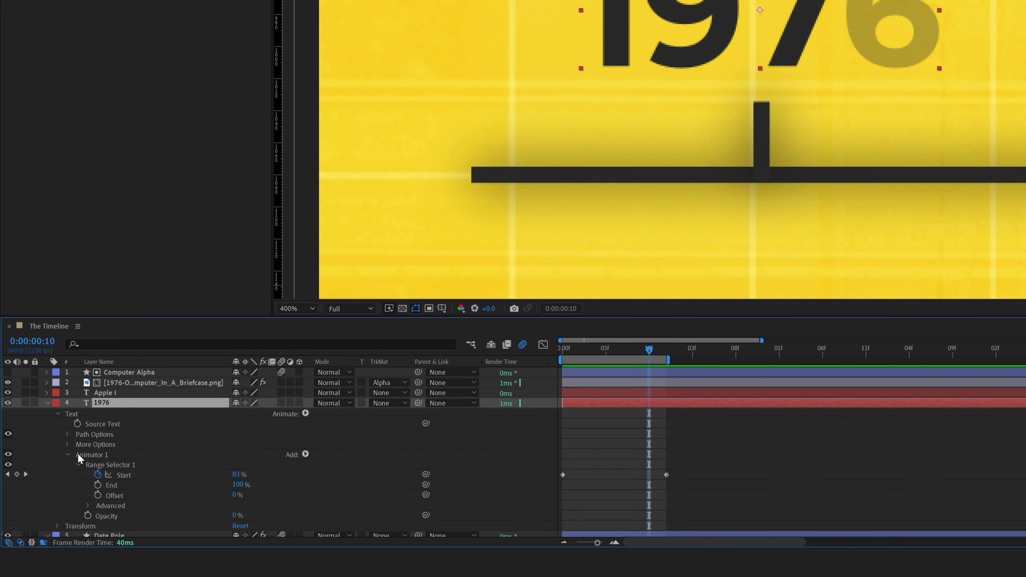
left_click(68, 454)
left_click(98, 456)
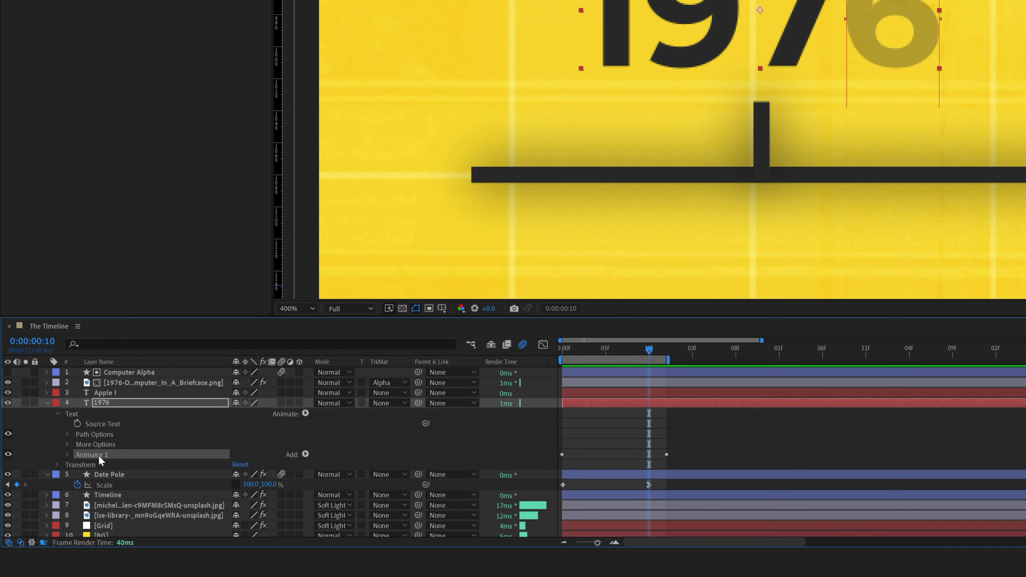
left_click(119, 392)
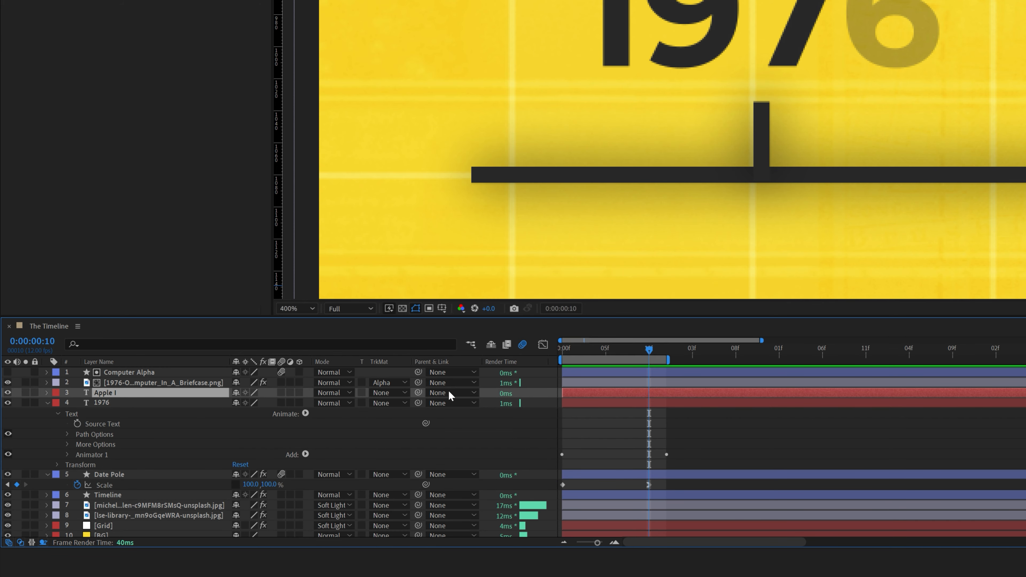
left_click_drag(610, 352, 590, 358)
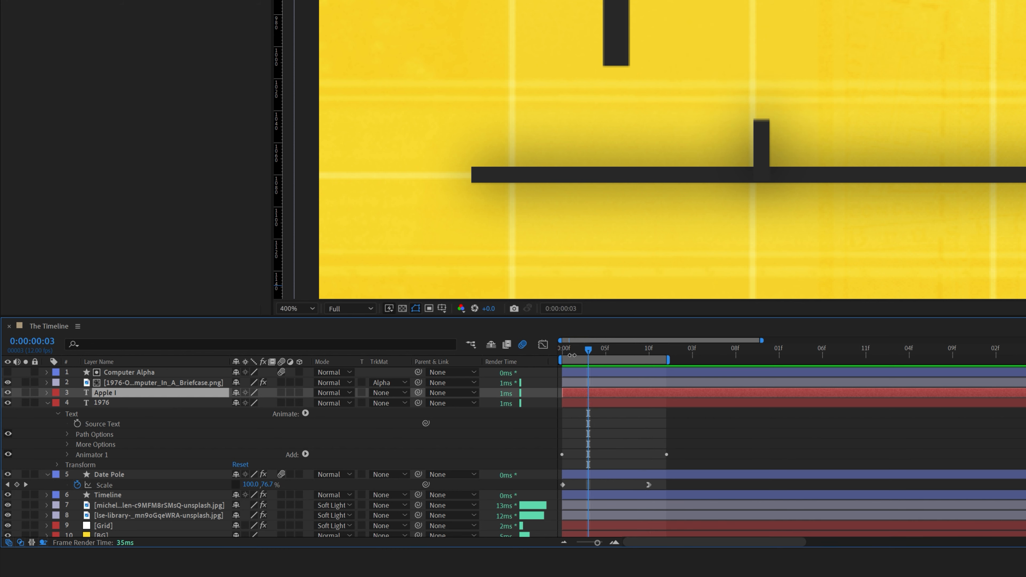
key("Page_Up")
key("Home")
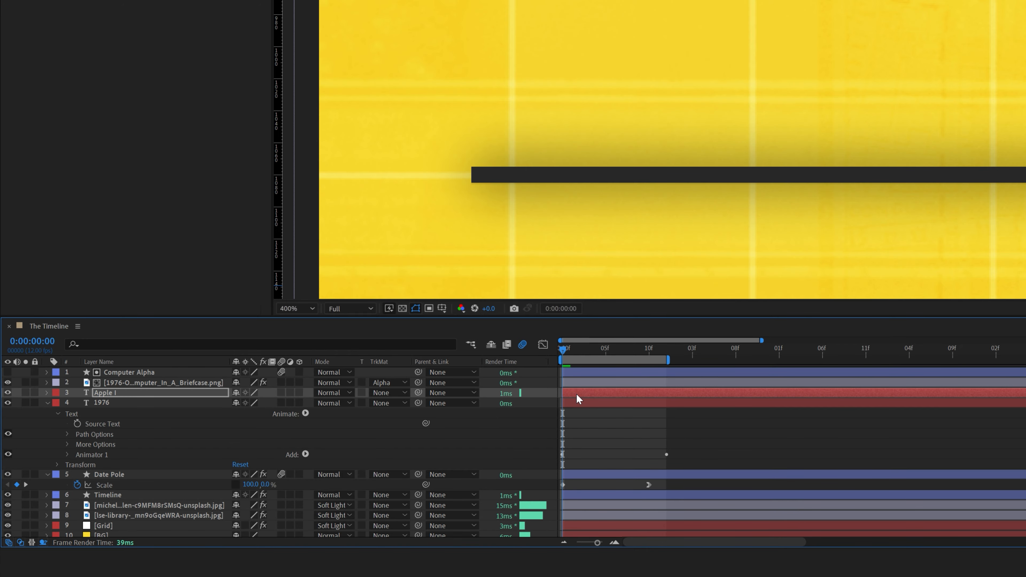
Shift the Apple I layer to start at frame 5, and extend the work area to 0:00:01:07.
left_click_drag(571, 393, 591, 394)
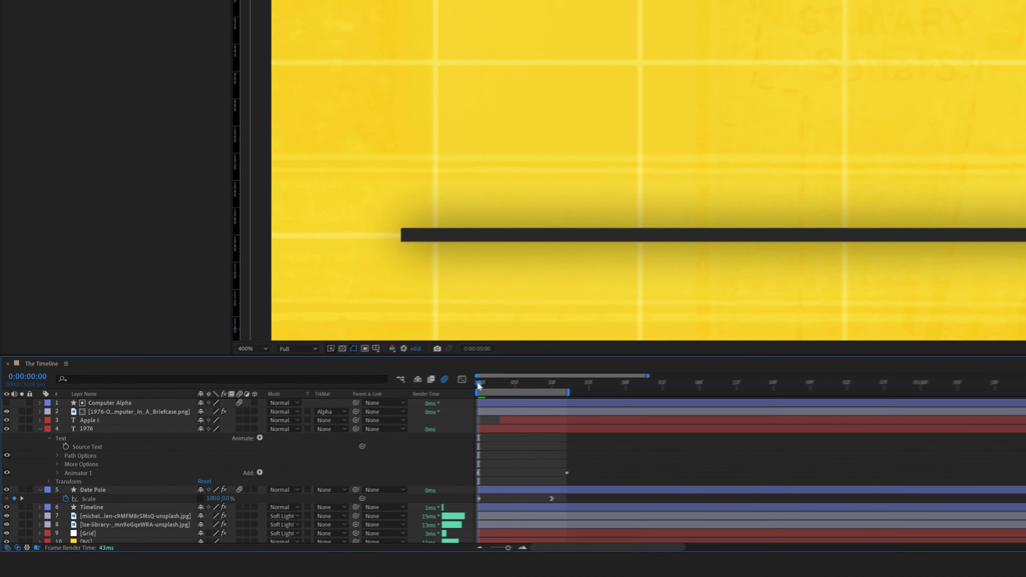
left_click(588, 350)
left_click_drag(401, 424, 462, 438)
left_click_drag(402, 429, 461, 451)
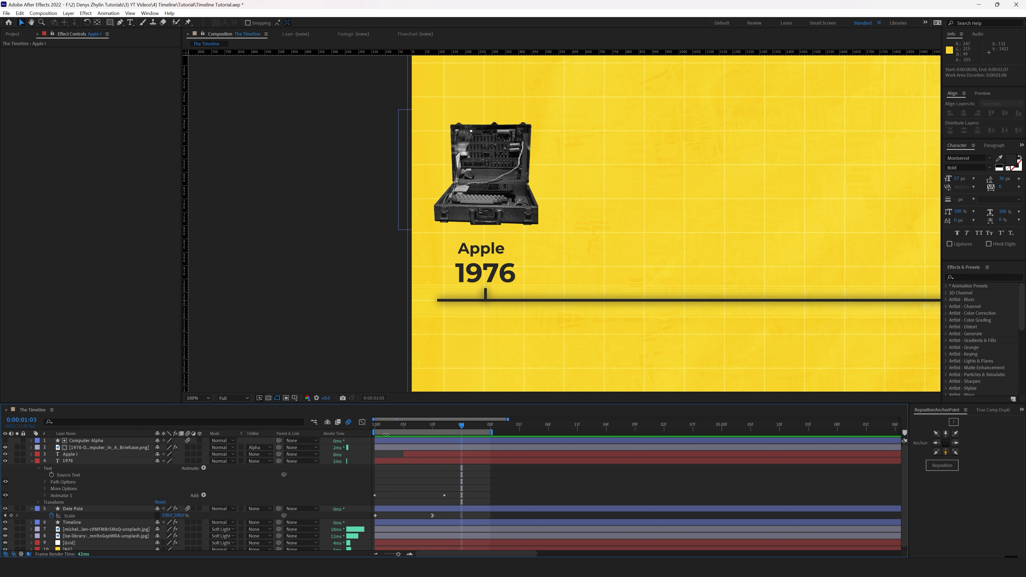
Shift the Computer Alpha and briefcase image layers together to start at frame 9, and preview with the work area extended to 2:11.
left_click(384, 441)
left_click(388, 447, "shift")
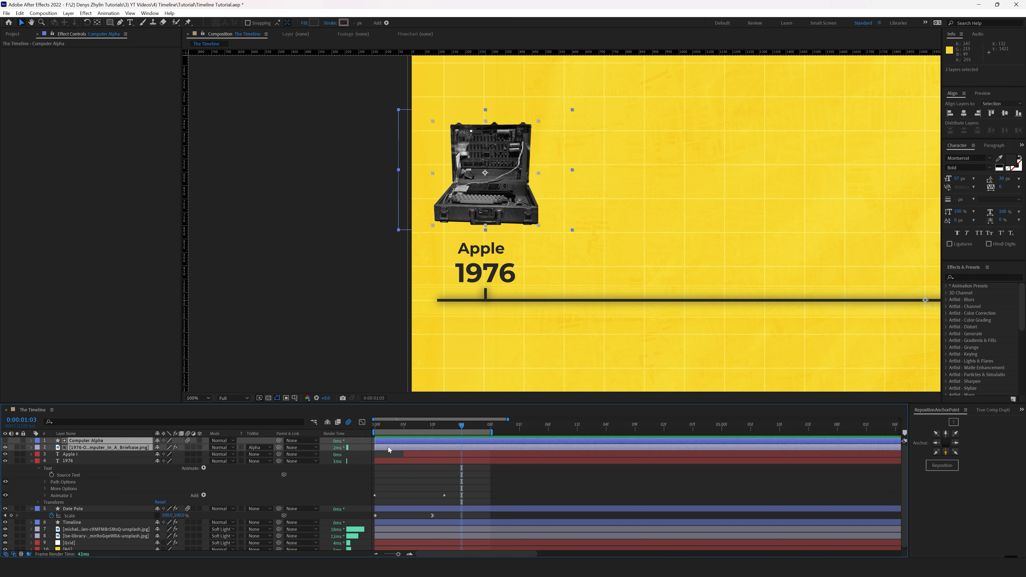
left_click_drag(385, 438, 480, 448)
left_click(390, 443)
key("space")
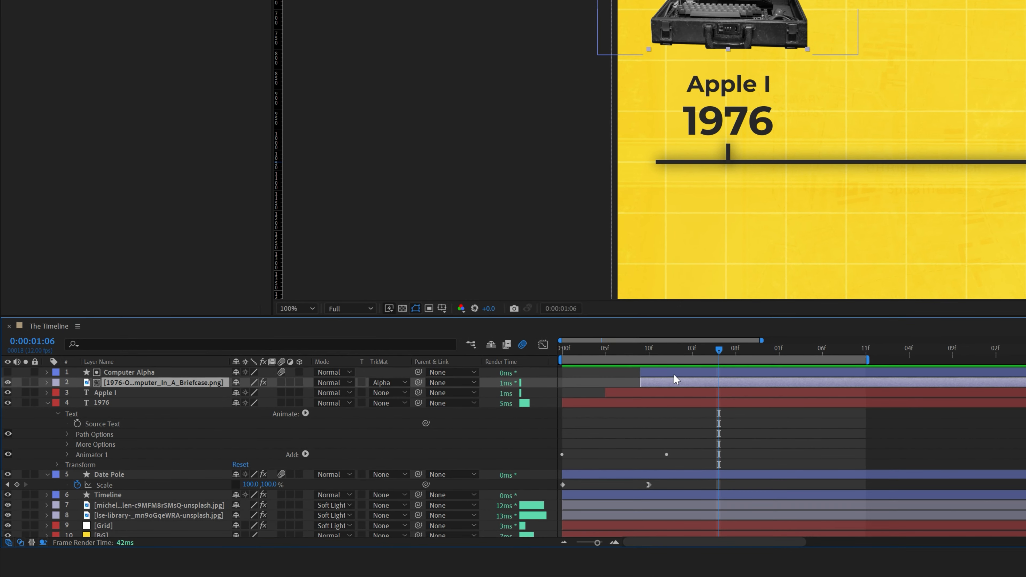
Reveal Computer Alpha's Size keyframes and move the last one to about 2:05 to slow the computer's reveal.
left_click(449, 442)
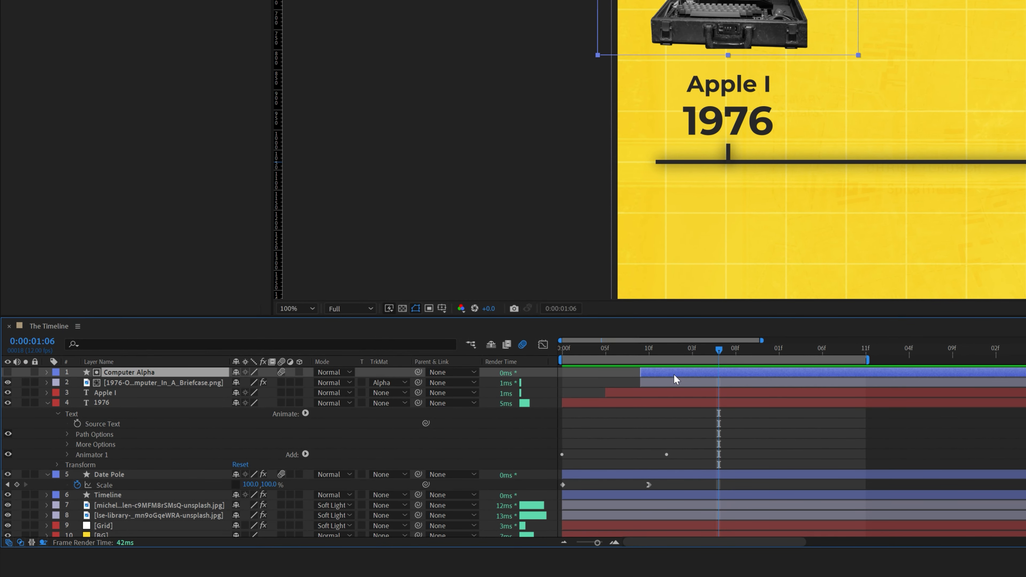
key("u")
left_click_drag(735, 383, 815, 387)
Stagger the reveal by starting the Apple I layer at frame 8 and both computer layers at 1:01, and preview it.
left_click(683, 408)
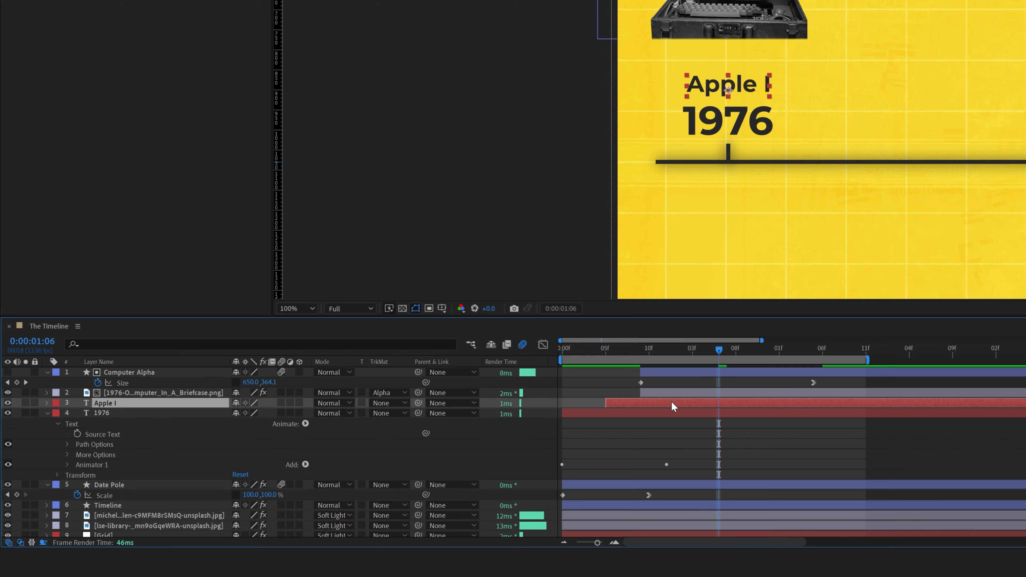
key("u")
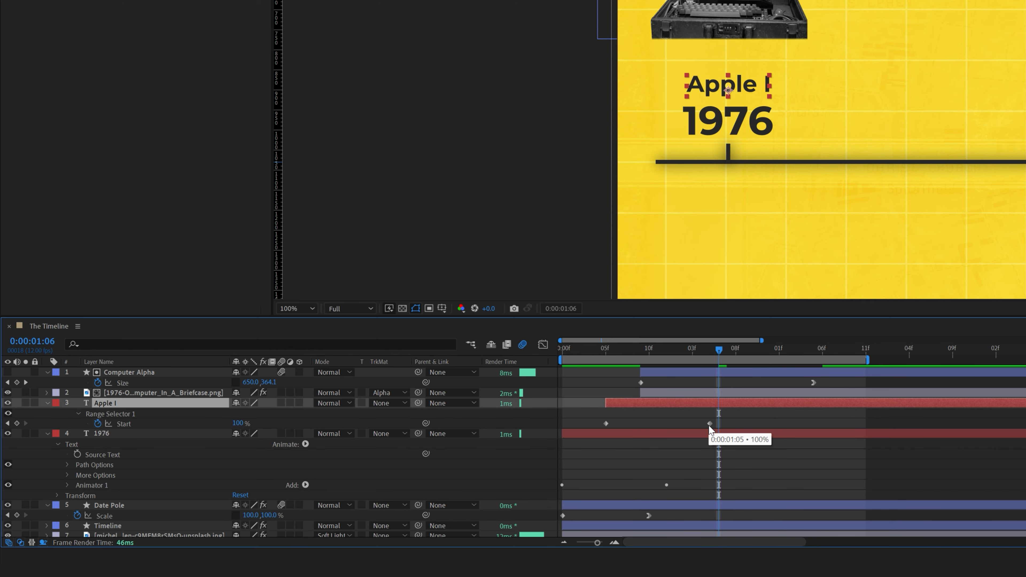
left_click(669, 393)
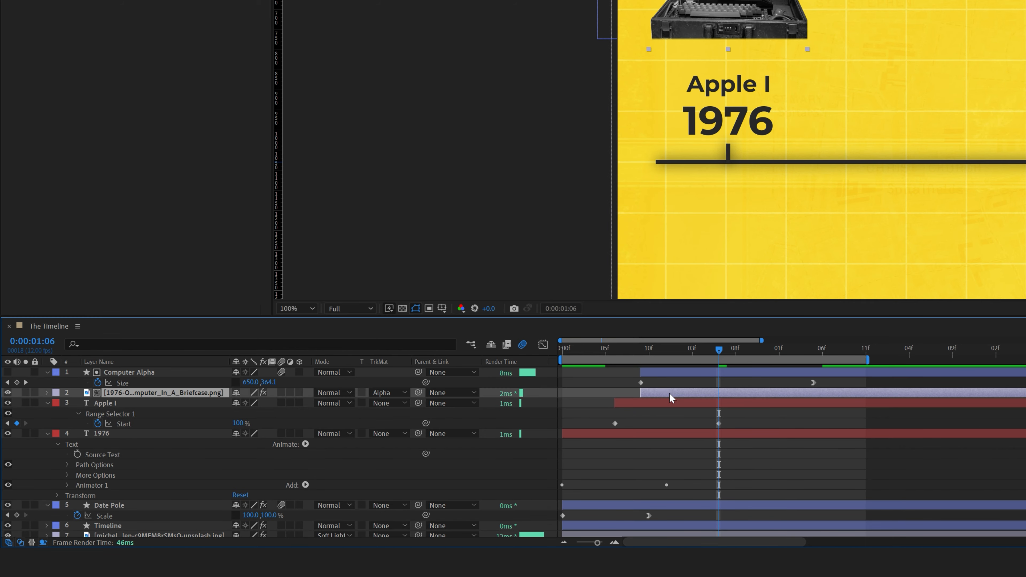
left_click(658, 371, "shift")
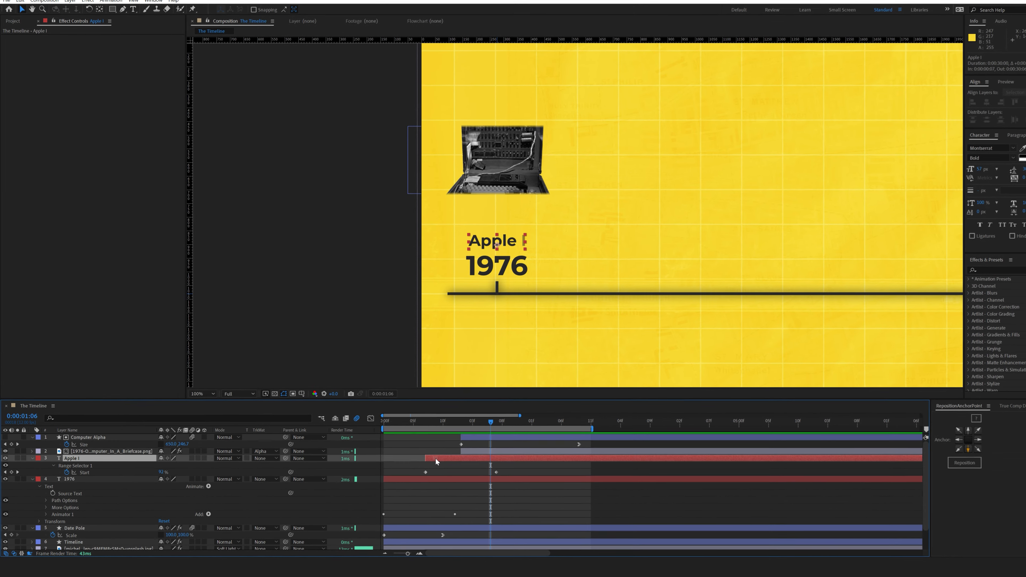
left_click(402, 426)
left_click_drag(402, 428, 519, 462)
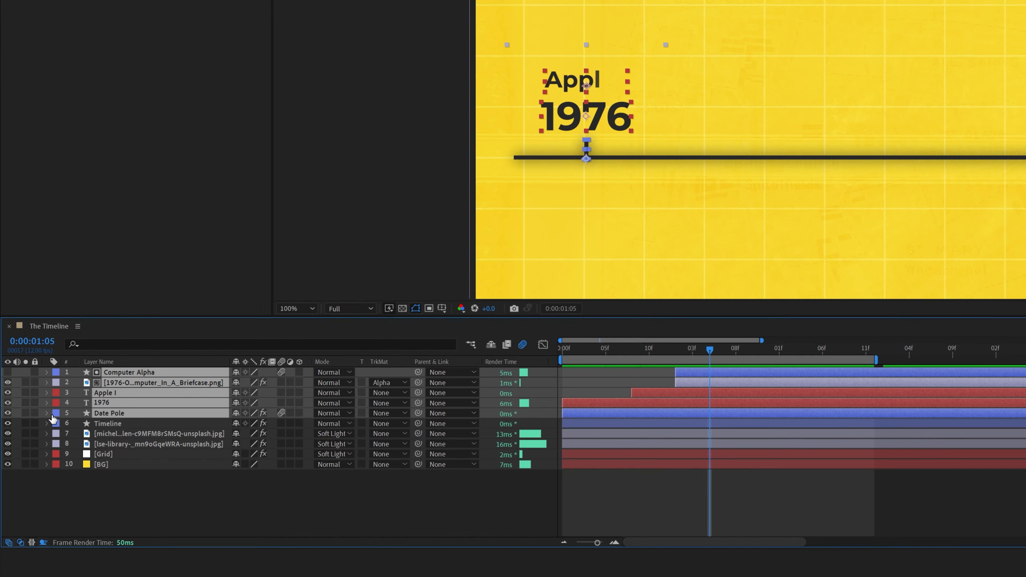
Give the five Apple I date layers, from Computer Alpha to Date Pole, the Orange label colour.
left_click(53, 415)
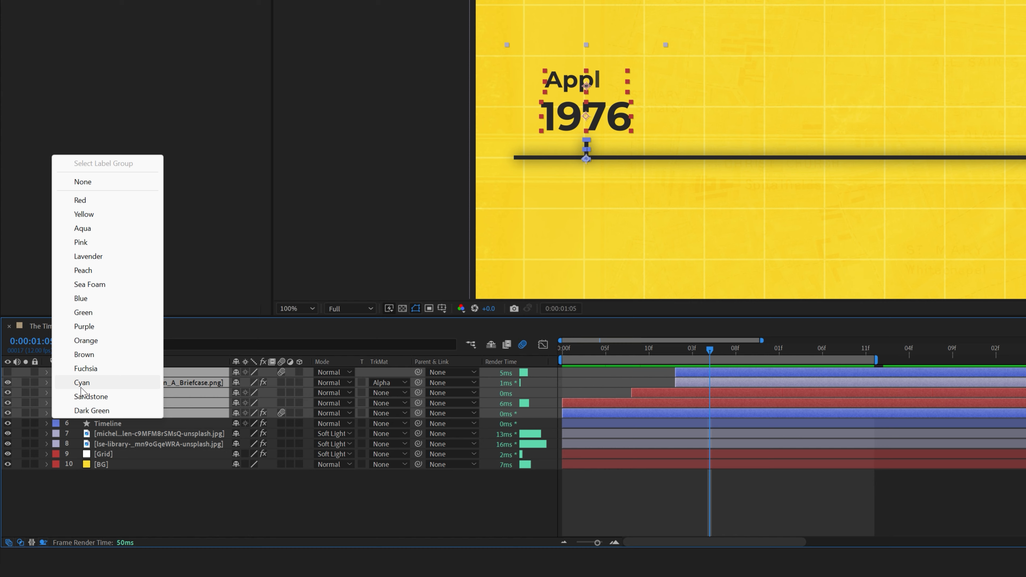
left_click(71, 343)
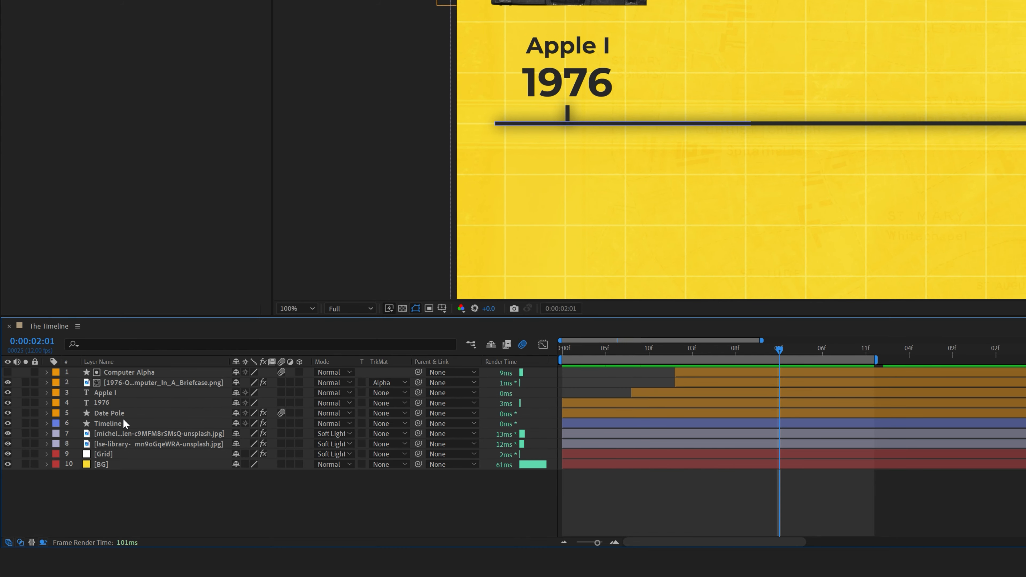
Duplicate the five orange date layers, stack the copies above the originals, and give the copies the Purple label.
left_click(120, 416)
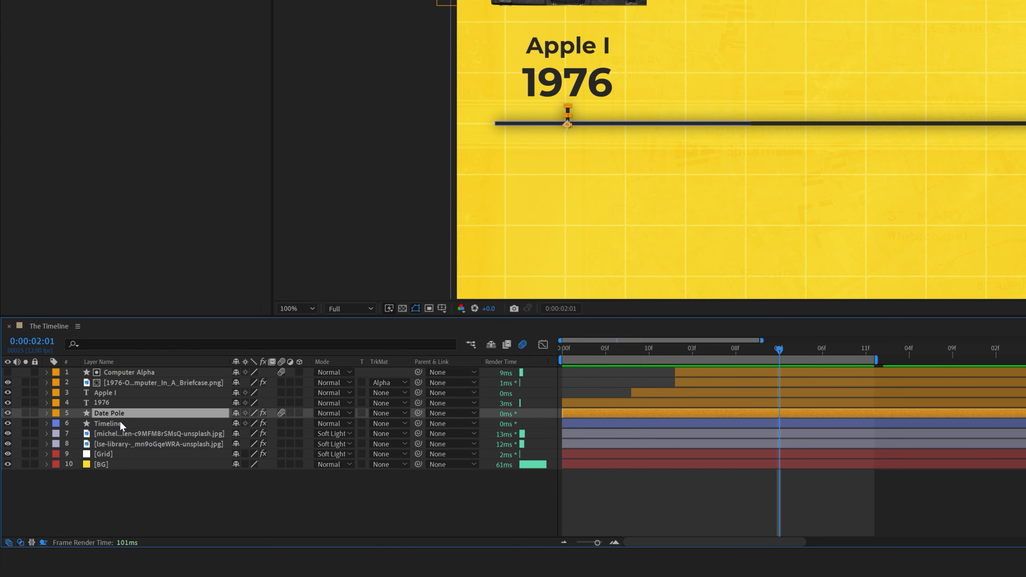
left_click(123, 373, "shift")
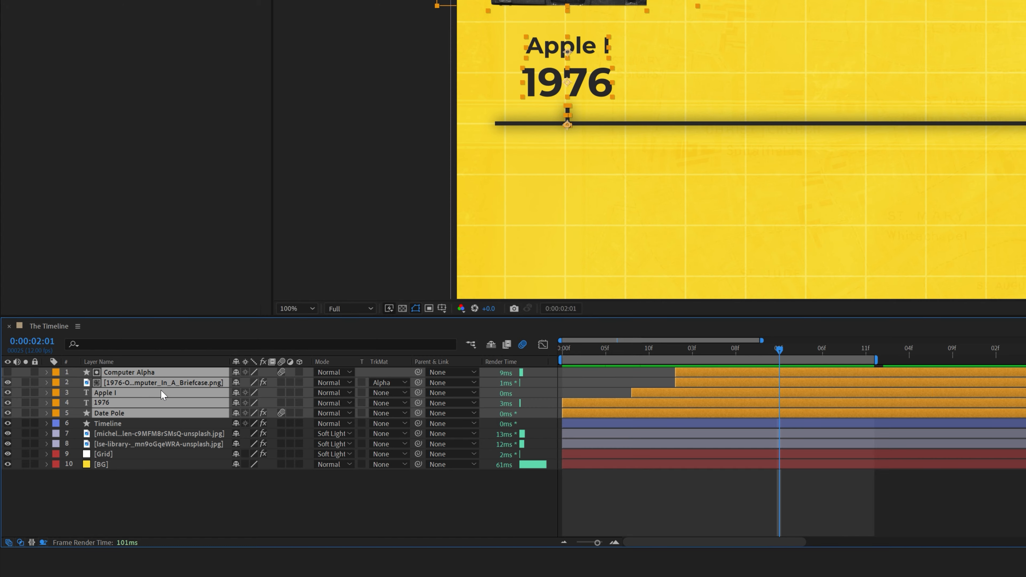
key("ctrl+d")
left_click_drag(108, 413, 106, 387)
left_click(56, 417)
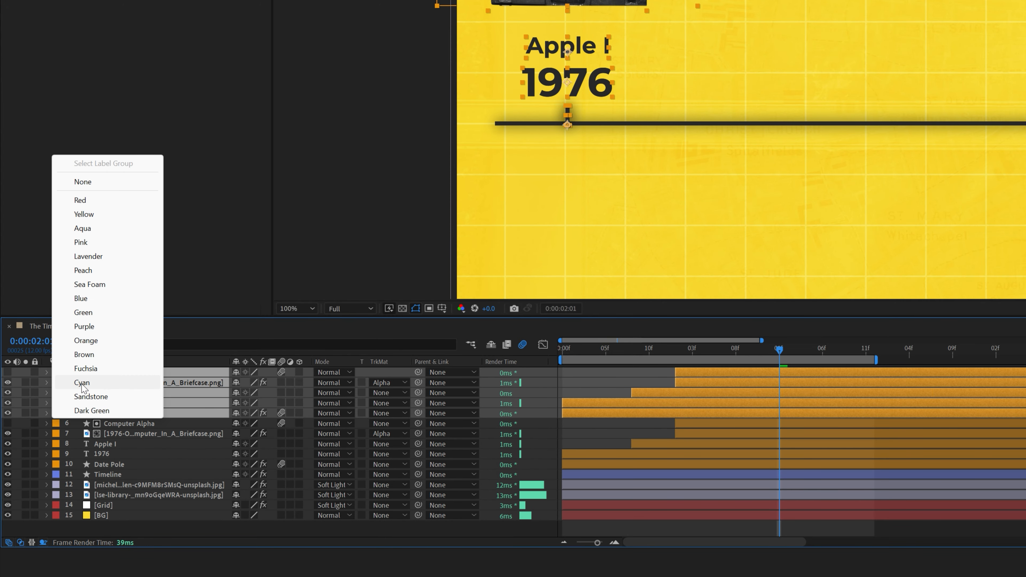
left_click(87, 325)
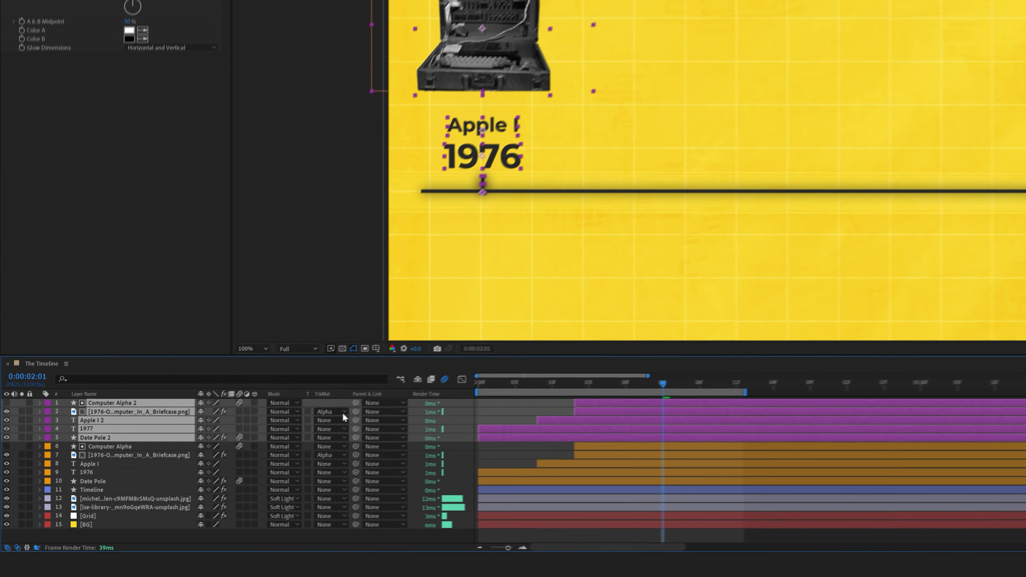
Move the five purple date layers horizontally along the timeline so the copy stands to the right of the Apple I entry.
left_click(618, 382)
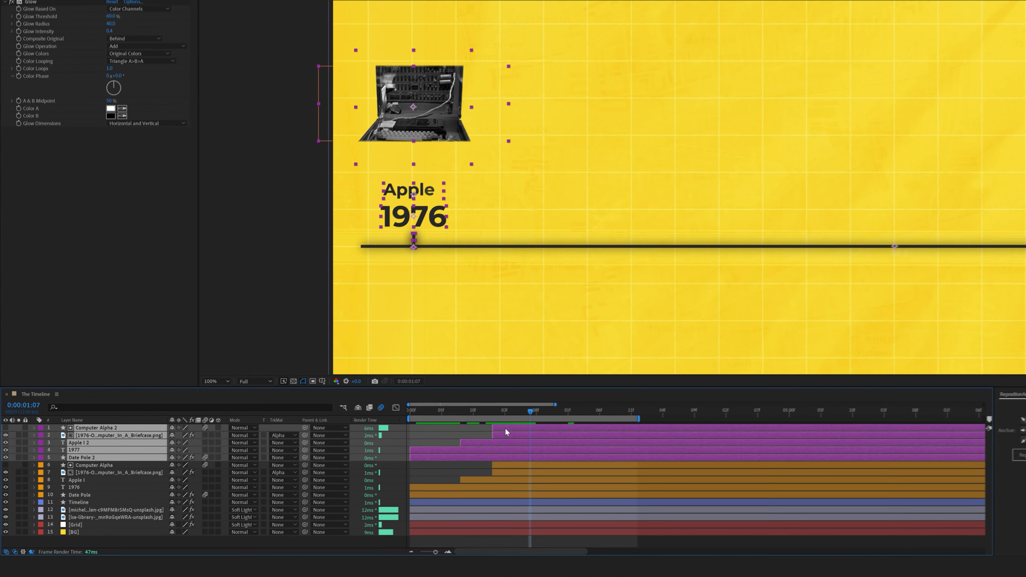
left_click_drag(498, 163, 565, 163)
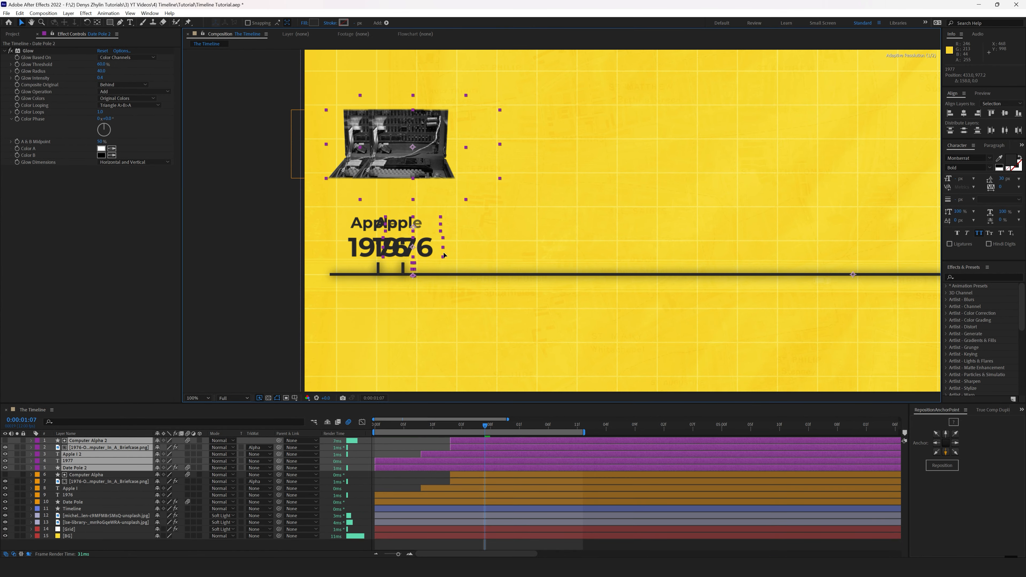
left_click_drag(444, 255, 499, 255)
left_click(402, 487)
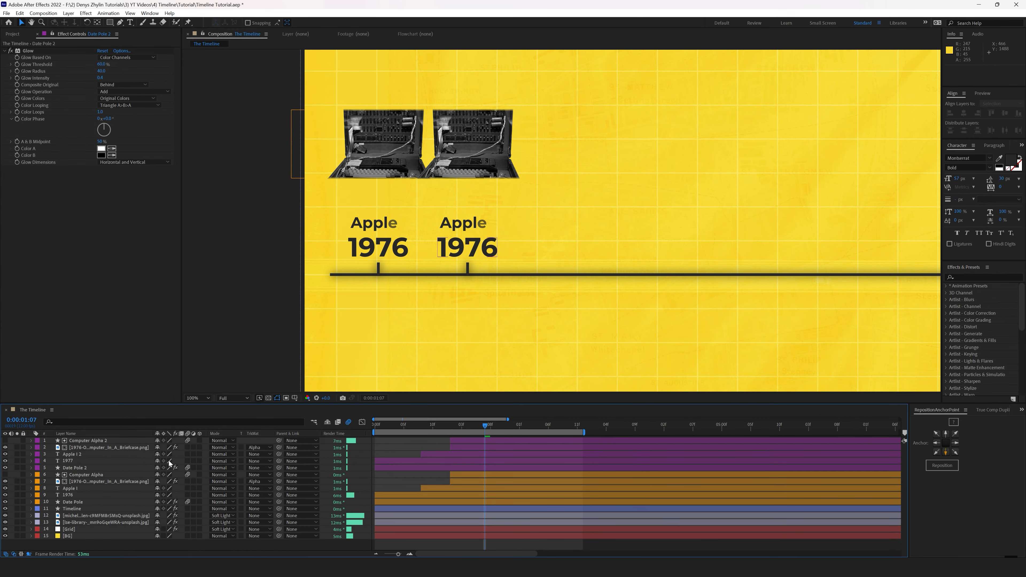
Replace the briefcase image in the purple set with the 1977-Apple_II-IMG_7064.png footage.
left_click(98, 447)
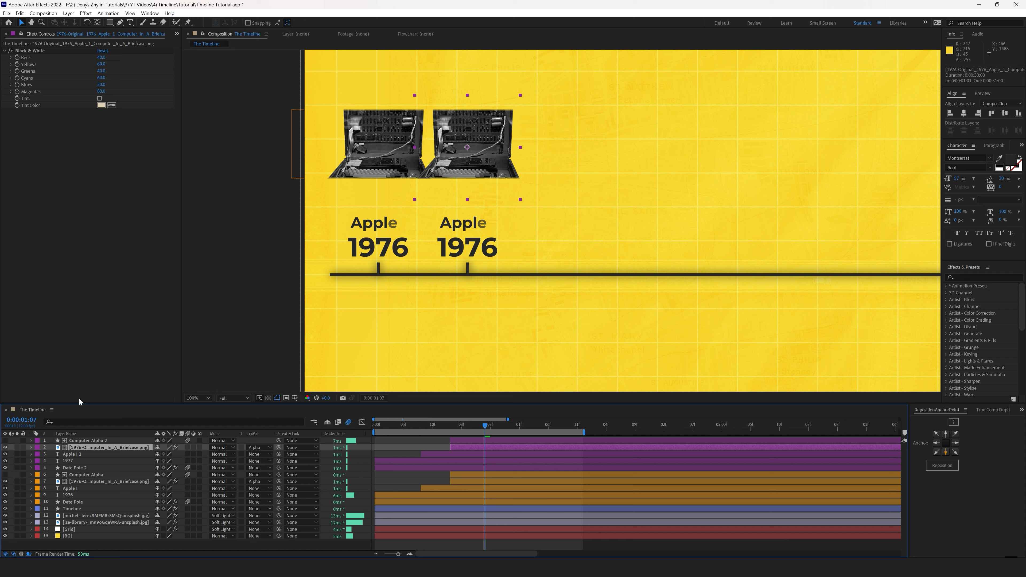
left_click(177, 33)
left_click(182, 49)
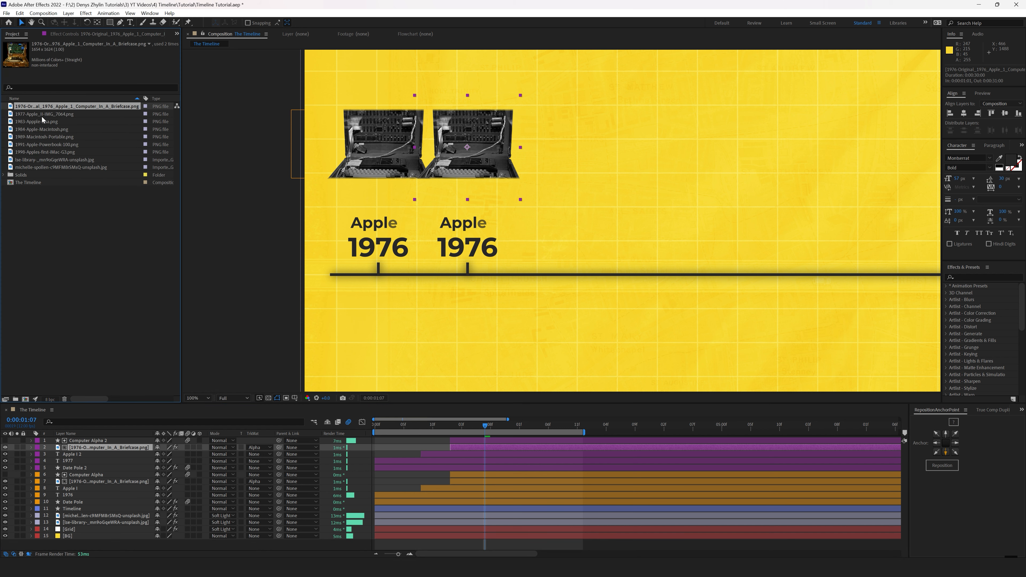
left_click_drag(43, 116, 93, 449)
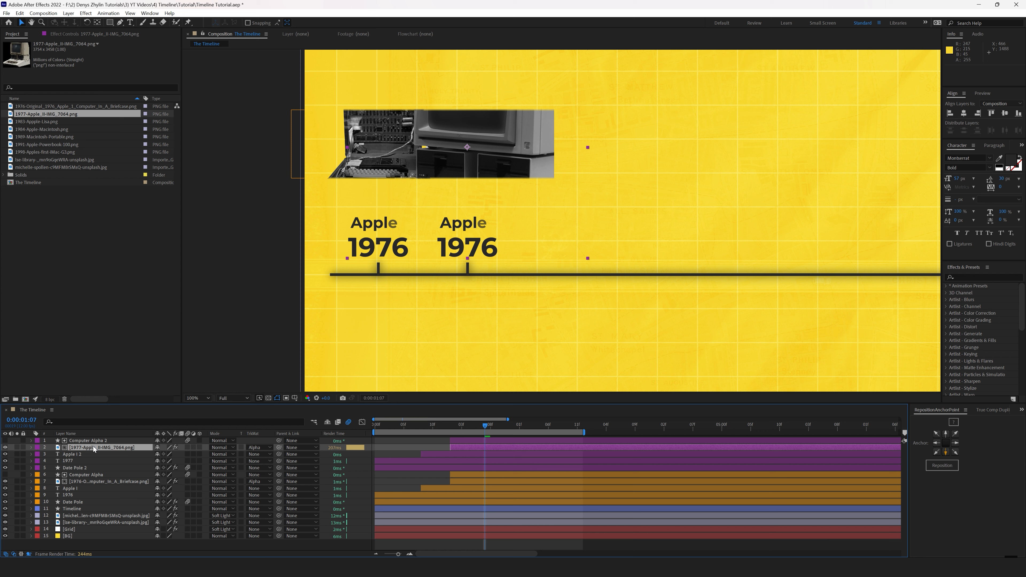
left_click(101, 462)
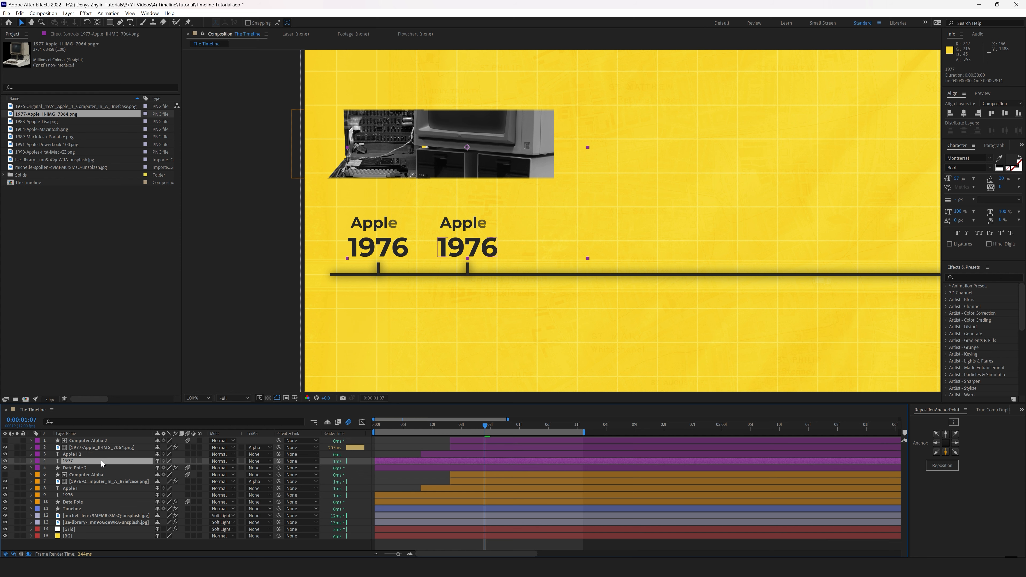
Scale the Apple II image down to 10.8% and position it above the second date.
left_click(103, 447)
key("s")
left_click_drag(167, 454, 160, 455)
left_click_drag(477, 161, 477, 164)
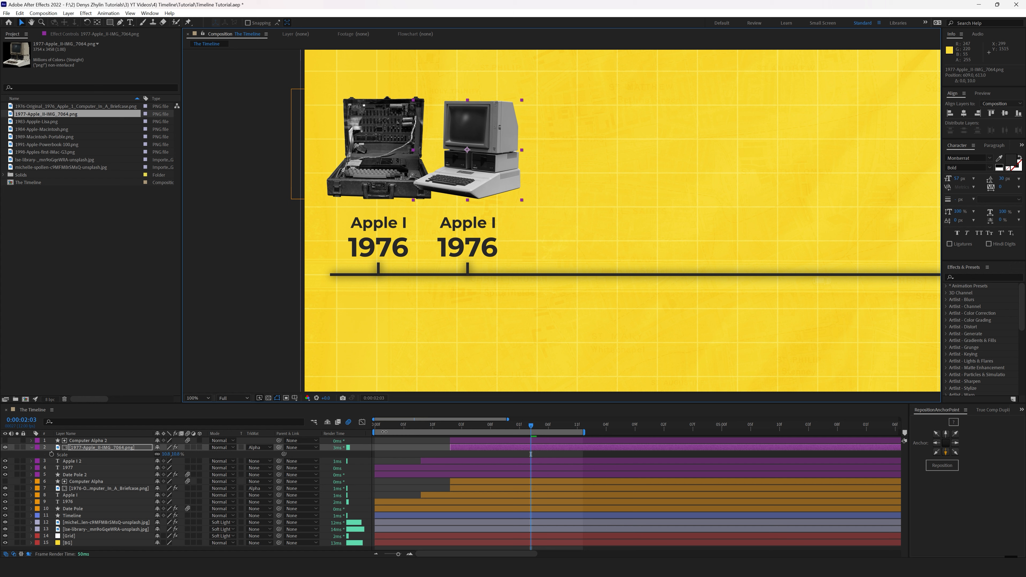
left_click_drag(167, 455, 165, 454)
Shift the five purple date layers further right to leave a clear gap between the two computers.
left_click(86, 474)
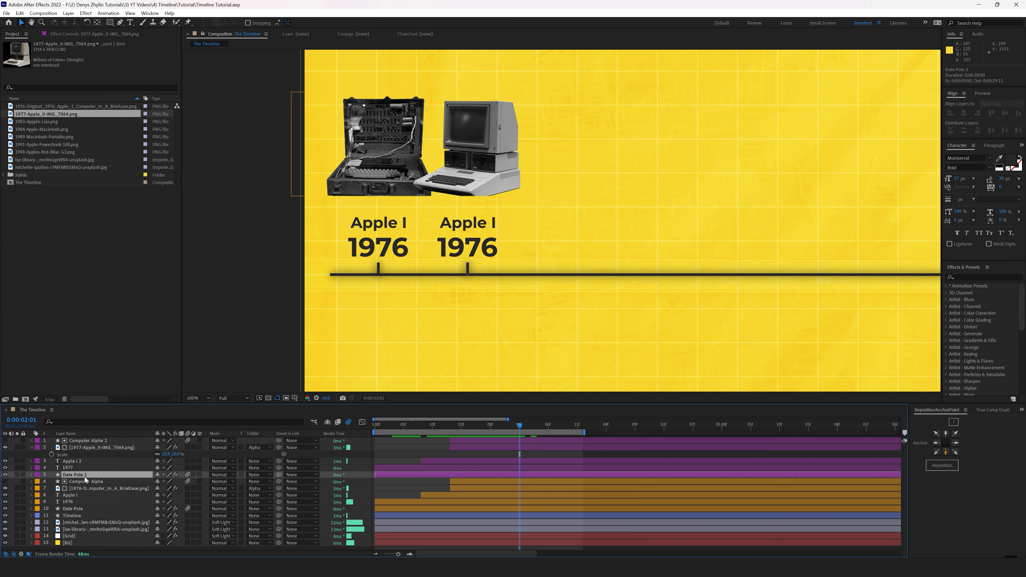
left_click(81, 442, "shift")
left_click_drag(455, 245, 512, 245)
left_click(402, 443)
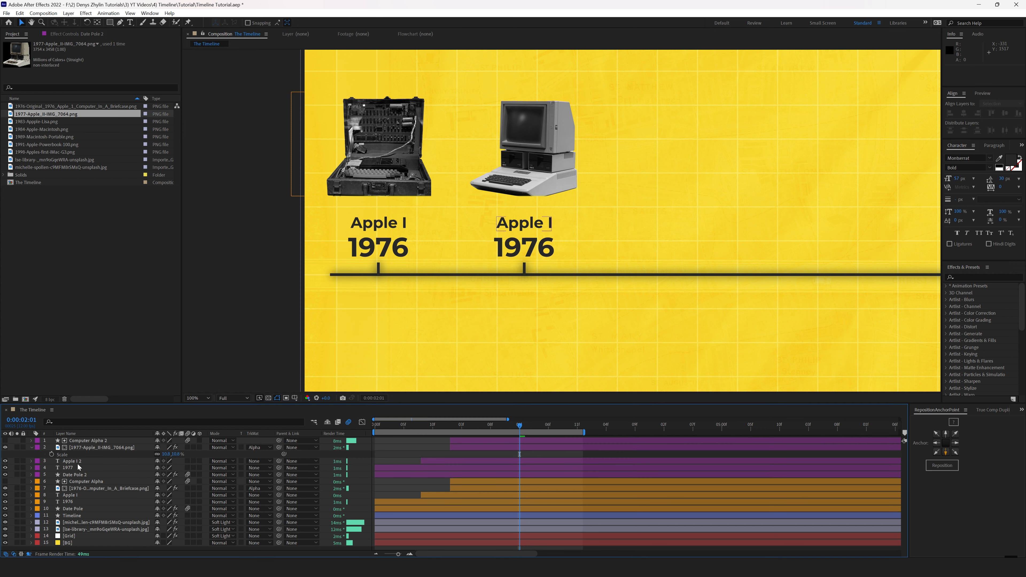
Rotate the Date Pole 2 layer 180° so its tick hangs below the timeline.
left_click(78, 474)
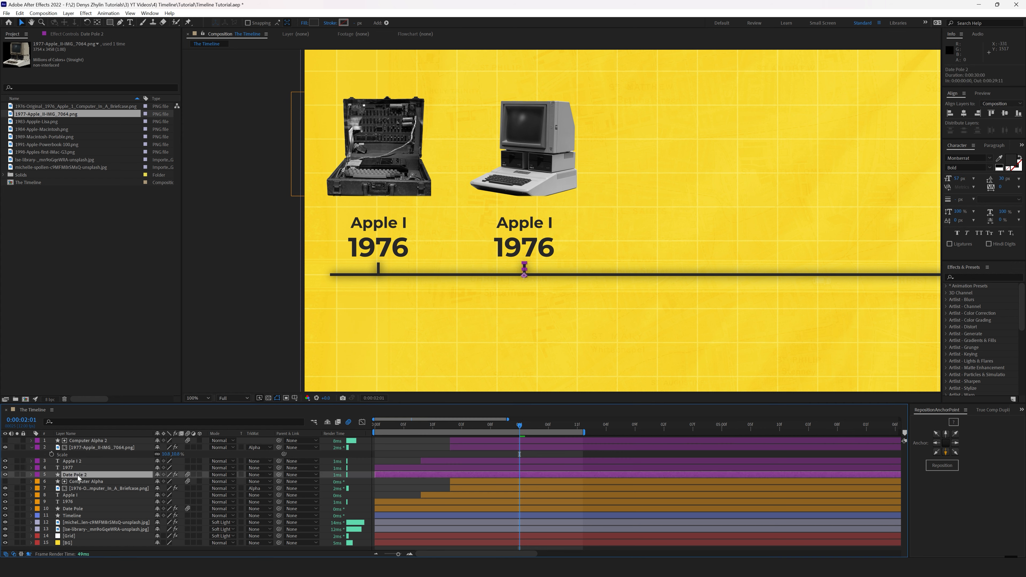
key("r")
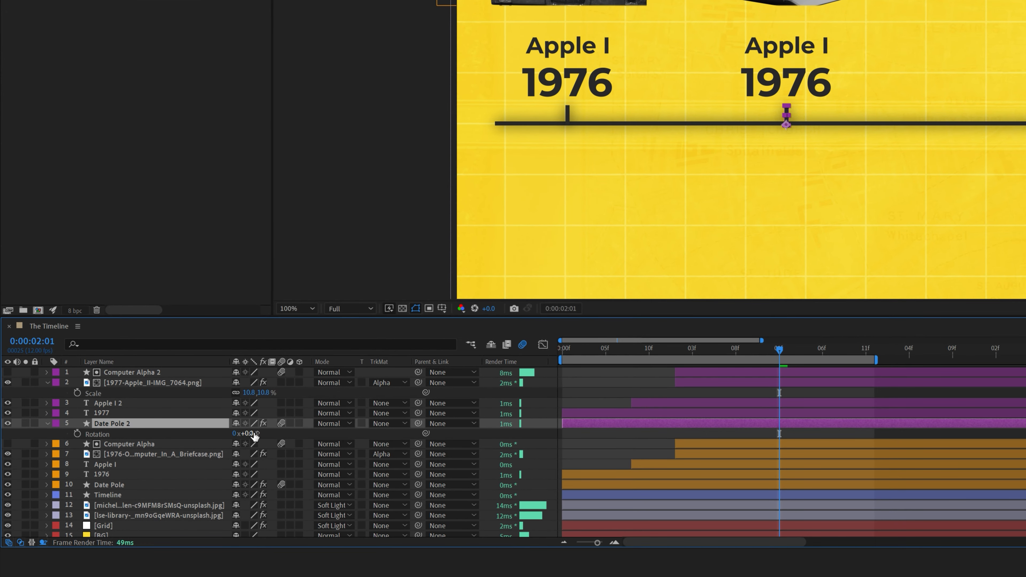
left_click_drag(184, 471, 212, 473)
left_click_drag(287, 436, 369, 439)
Change the second date's year text to 1977.
double_click(785, 82)
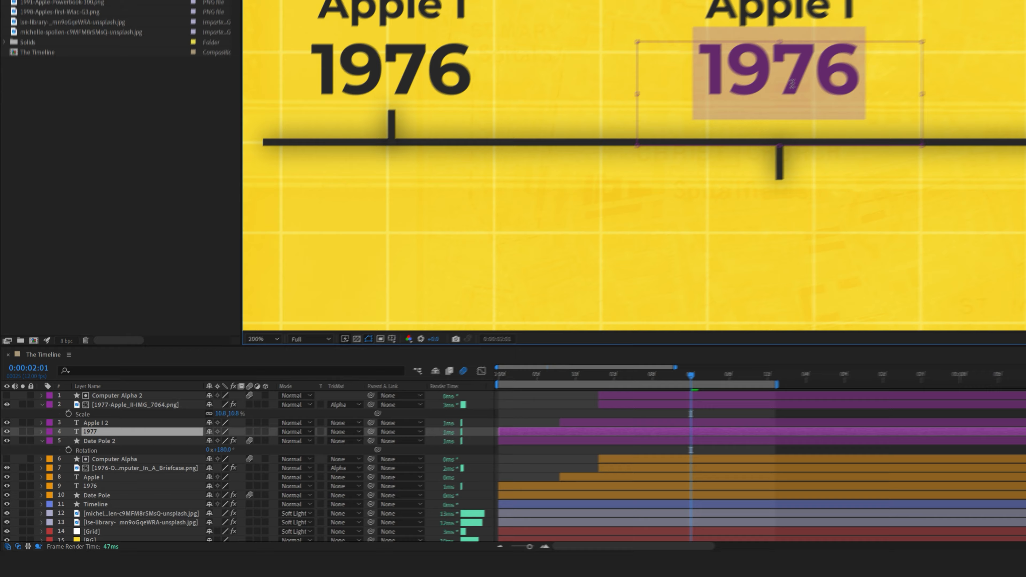
left_click(808, 82)
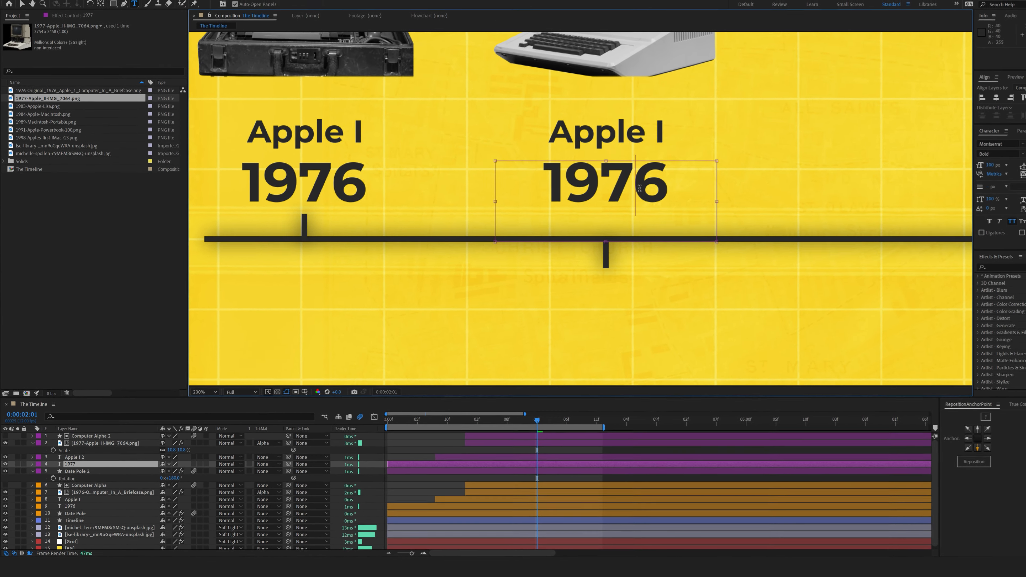
key("Delete")
type("7")
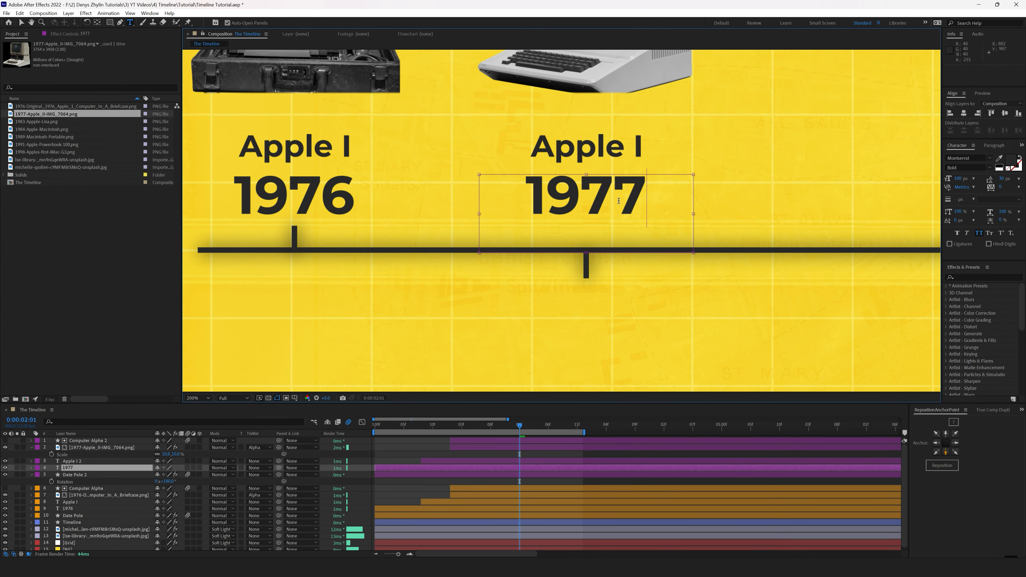
Change the second date's title text to Apple II.
double_click(603, 148)
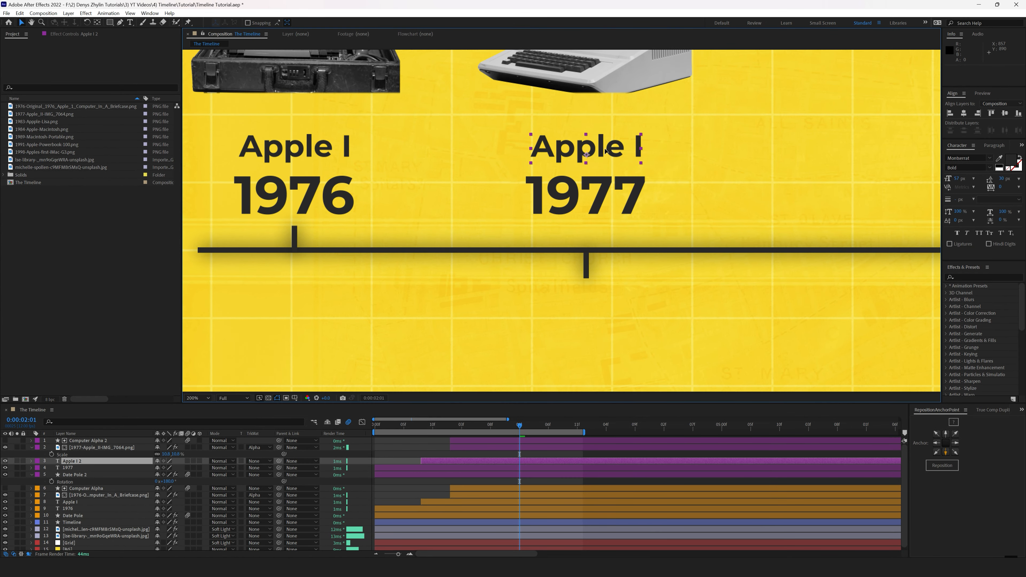
left_click(633, 150)
type("I")
left_click(408, 468)
Move the 1977 year below the flipped tick and place the Apple II title directly beneath it.
key("v")
left_click_drag(606, 202, 606, 322)
left_click_drag(606, 322, 583, 281)
left_click_drag(594, 109, 598, 325)
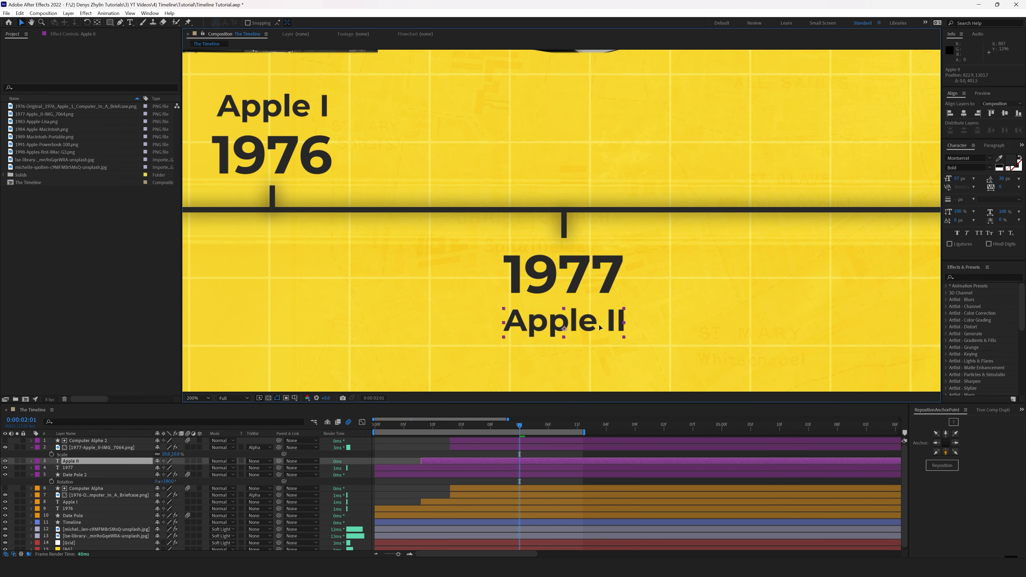
Move the Apple II image together with its Computer Alpha 2 matte below the Apple II title, and check the reveal.
scroll(599, 325, "down", 1)
left_click(94, 453)
left_click(95, 447)
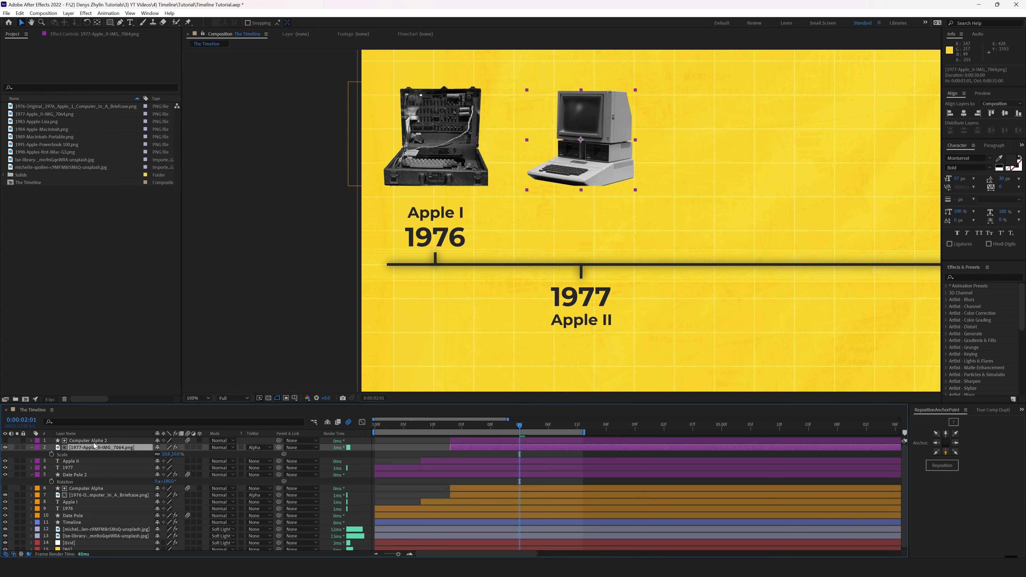
left_click(94, 441, "shift")
left_click_drag(599, 157, 599, 387)
scroll(599, 387, "down", 1)
left_click_drag(634, 312, 564, 305)
left_click(369, 309)
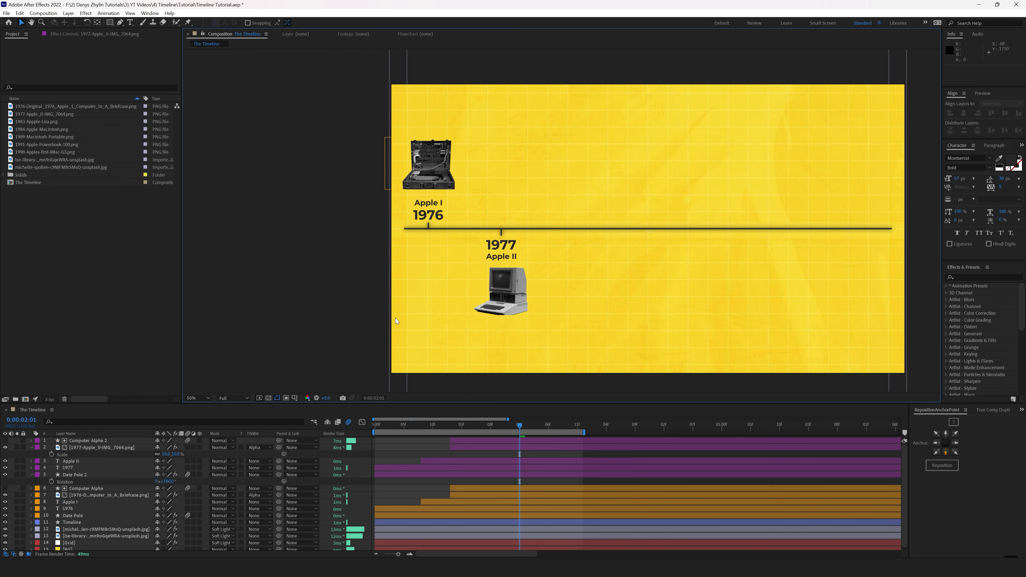
left_click_drag(381, 427, 521, 438)
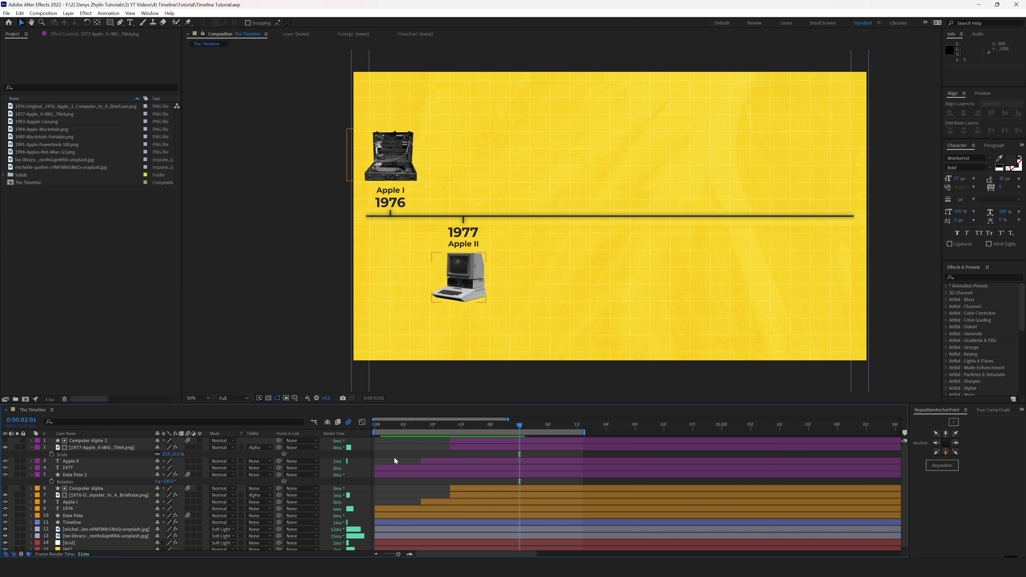
Move the five purple Apple II layers left so the 1977 tick sits close to the 1976 tick.
left_click(85, 475)
left_click(81, 440, "shift")
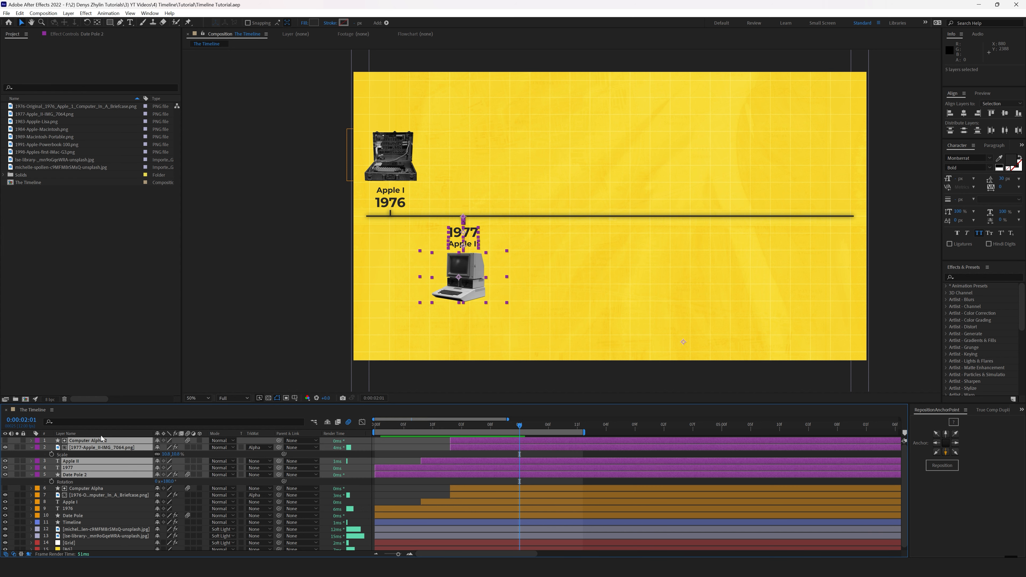
key("period")
left_click_drag(442, 283, 697, 246)
left_click_drag(634, 263, 526, 255)
left_click(642, 236)
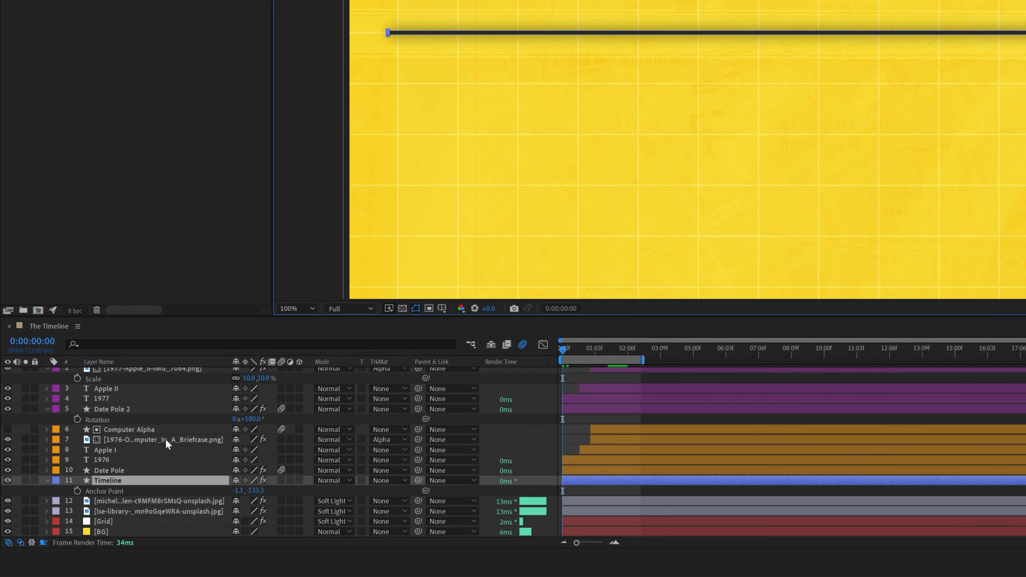
Move the Timeline layer's anchor point to the line's left end and shift its X position to put the line back in place.
left_click_drag(238, 492, 315, 495)
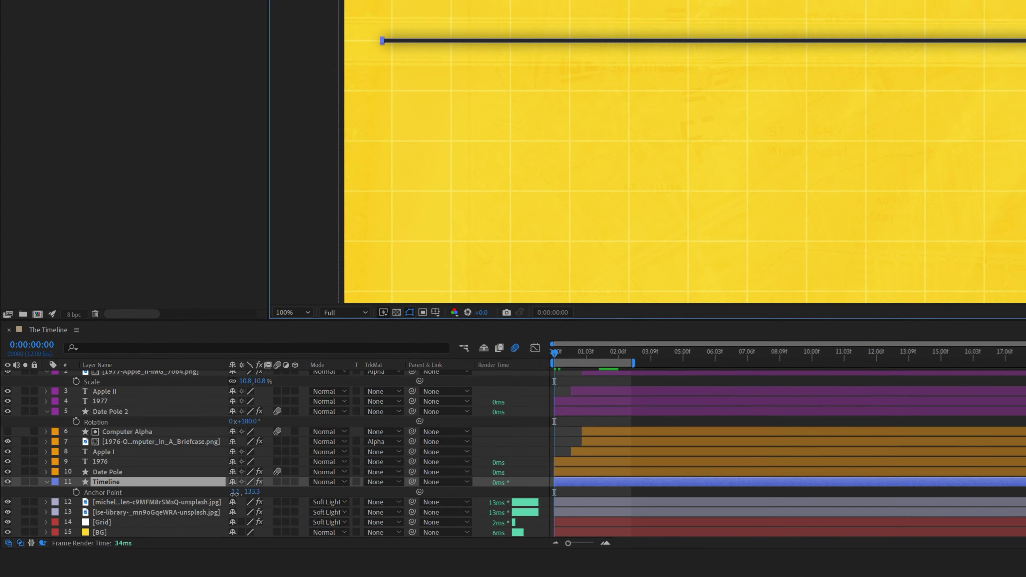
left_click_drag(225, 518, 4, 508)
left_click_drag(162, 519, 109, 519)
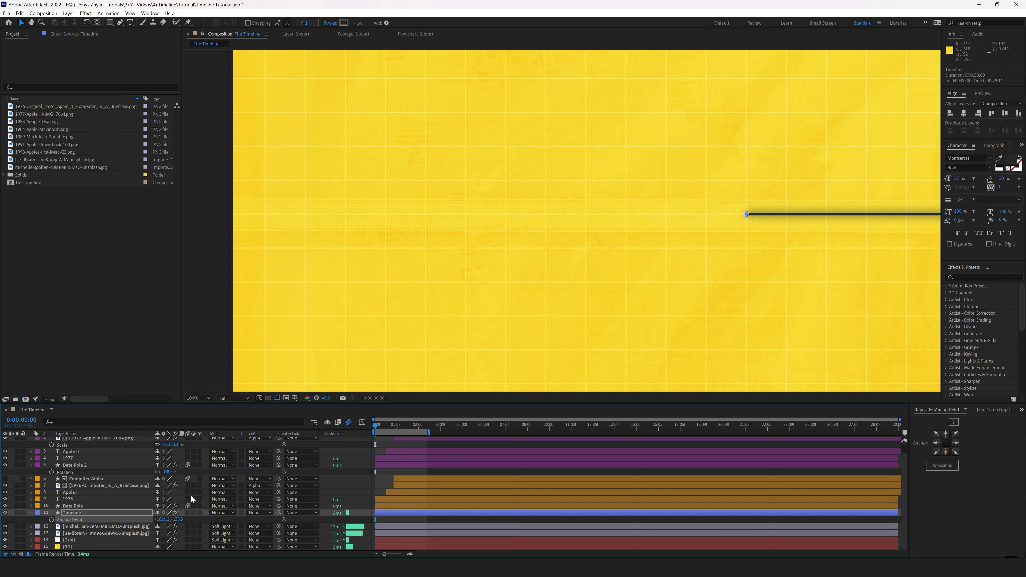
key("p")
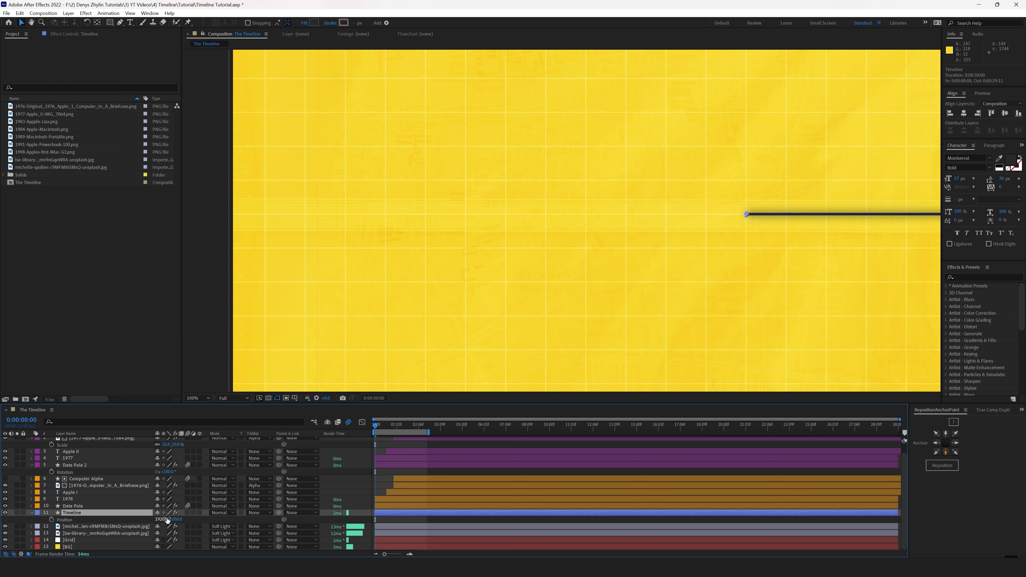
left_click_drag(167, 520, 94, 519)
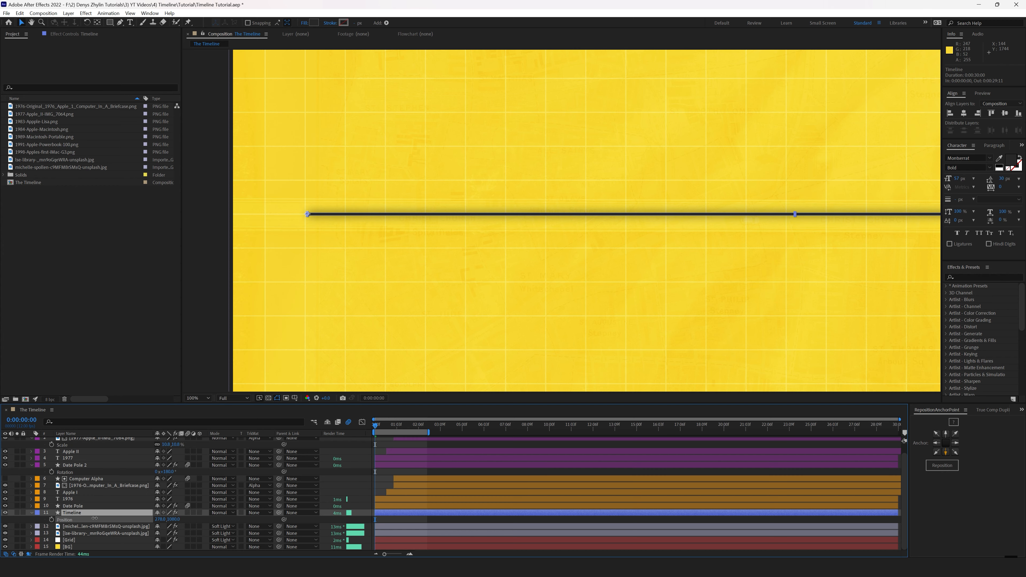
key("comma")
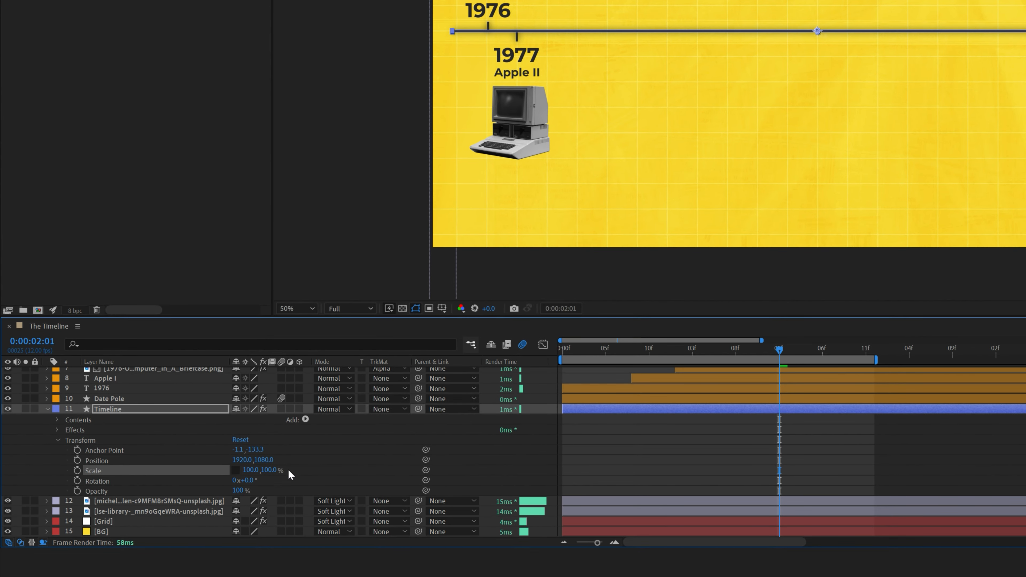
Add a 100% Scale keyframe to the Timeline layer and move it to the end of the composition.
left_click(77, 471)
key("minus")
key("minus")
key("minus")
key("minus")
key("minus")
key("minus")
key("minus")
key("minus")
key("minus")
key("minus")
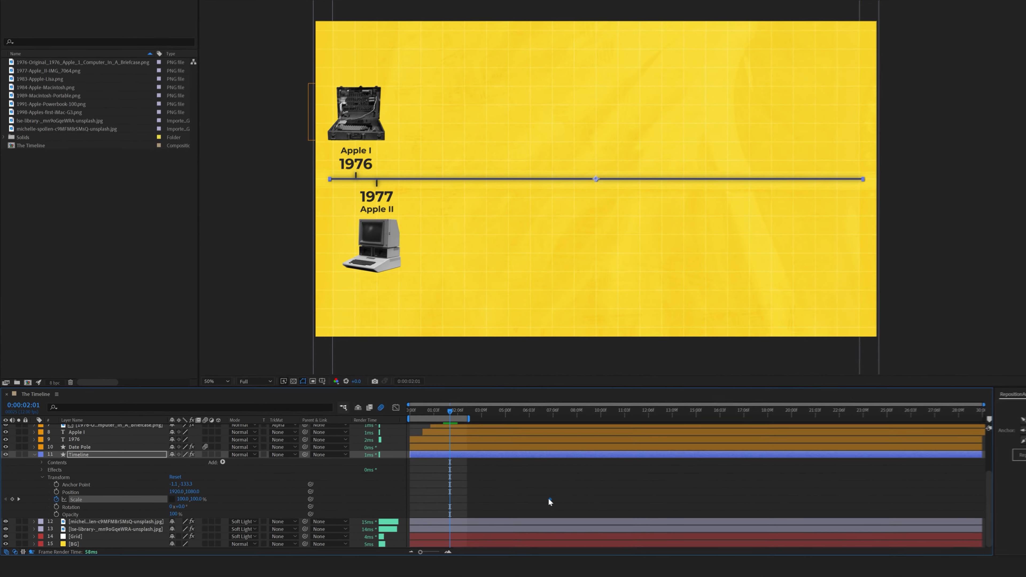
left_click_drag(549, 500, 982, 502)
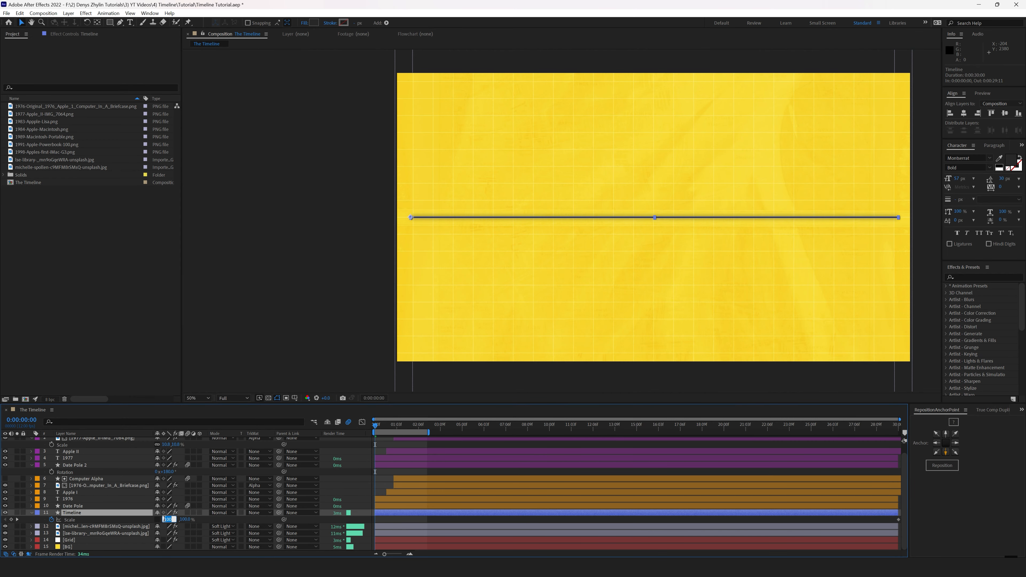
Set the Timeline layer's horizontal scale at 0:00 to about 3% so the line starts as a short stub.
type("0")
key("Return")
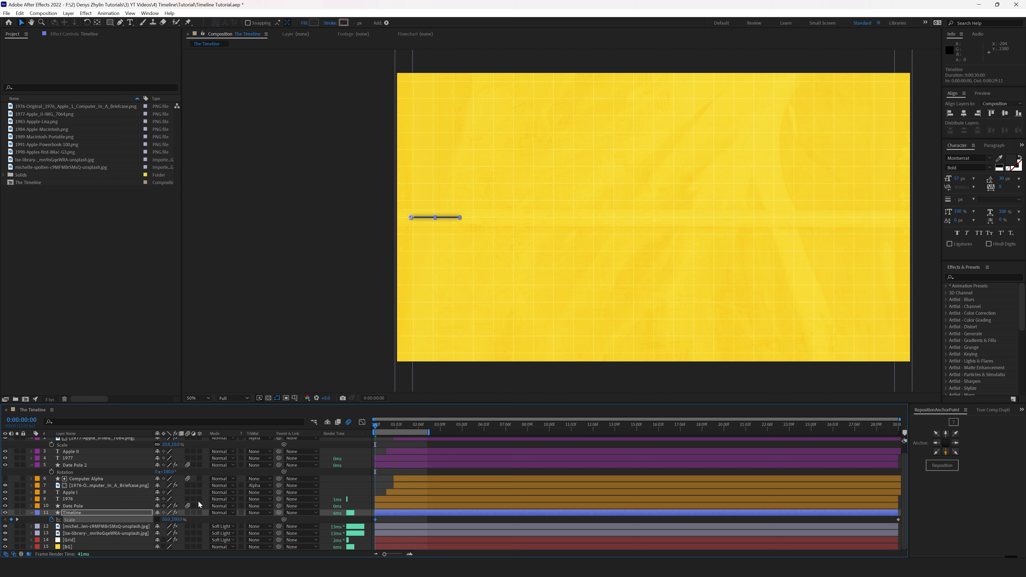
left_click_drag(164, 520, 146, 521)
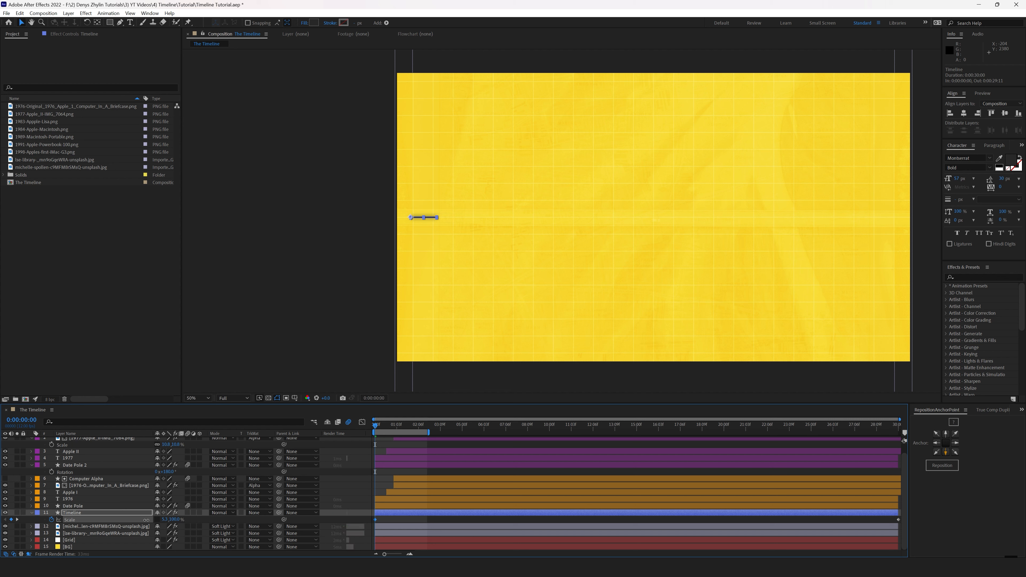
left_click(378, 487)
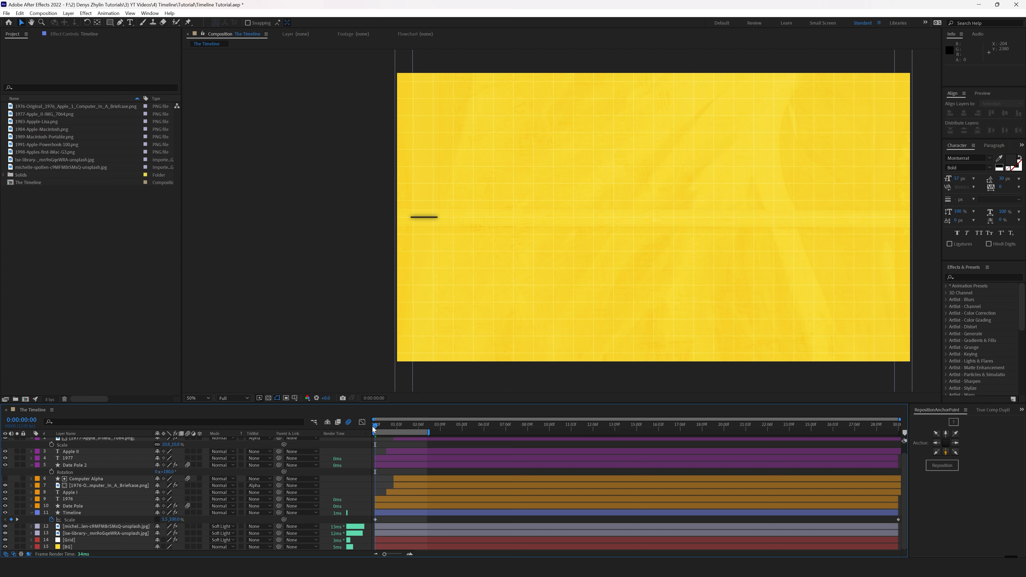
left_click_drag(374, 429, 370, 430)
type("30")
key("Return")
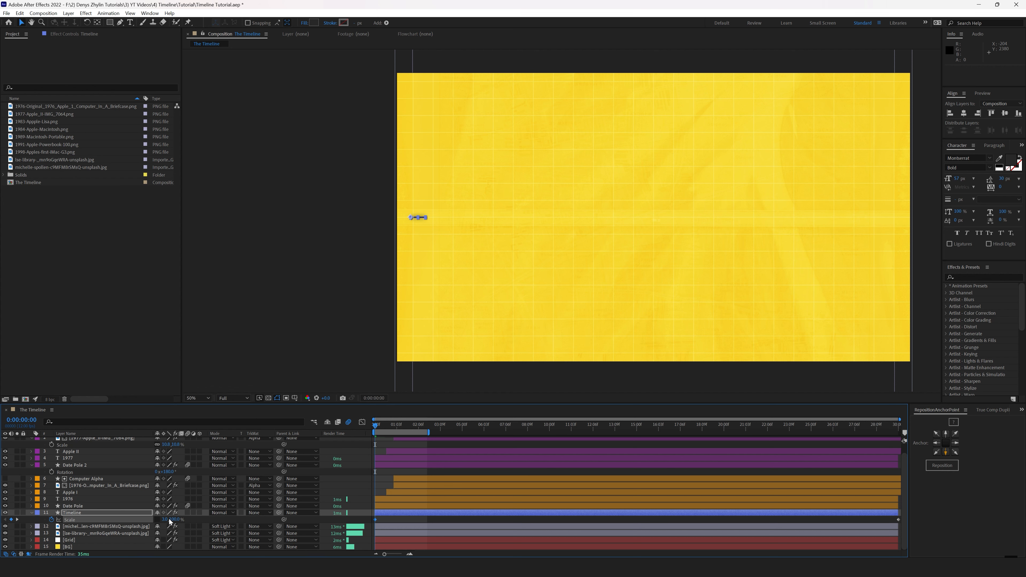
left_click(390, 519)
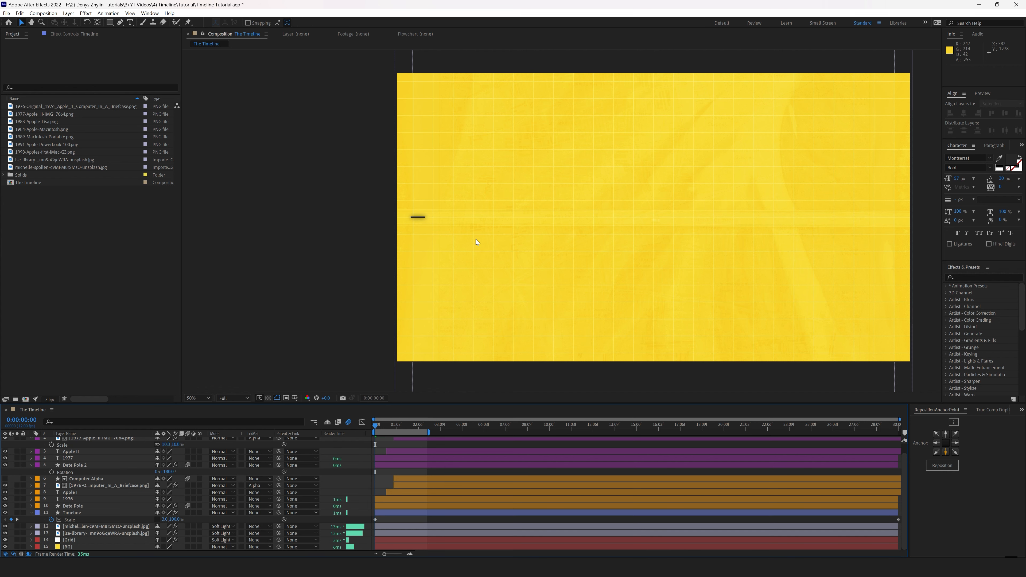
Enable motion blur for the Timeline layer.
key("grave")
scroll(489, 269, "up", 1)
left_click_drag(488, 273, 307, 263)
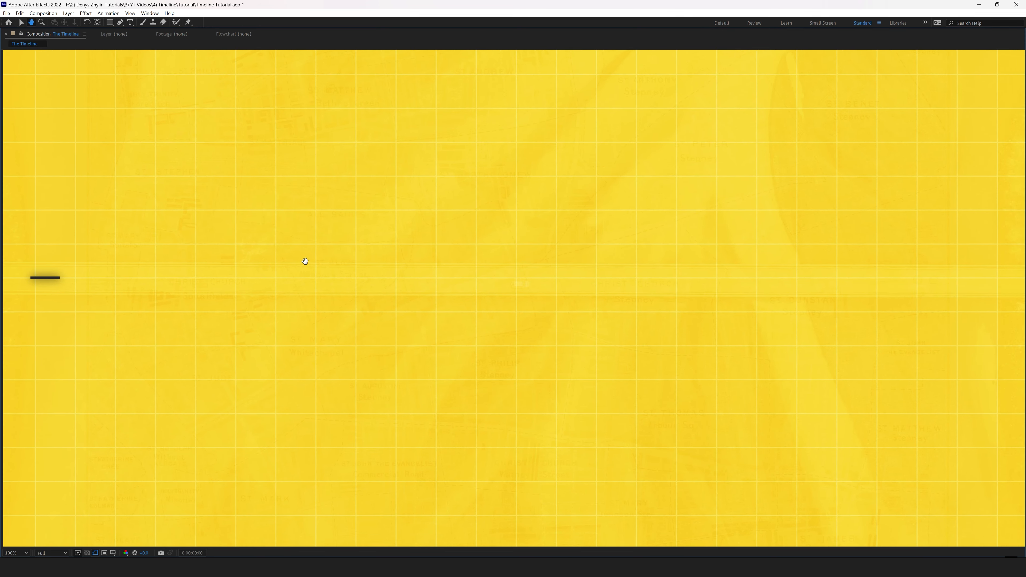
key("grave")
scroll(435, 325, "down", 2)
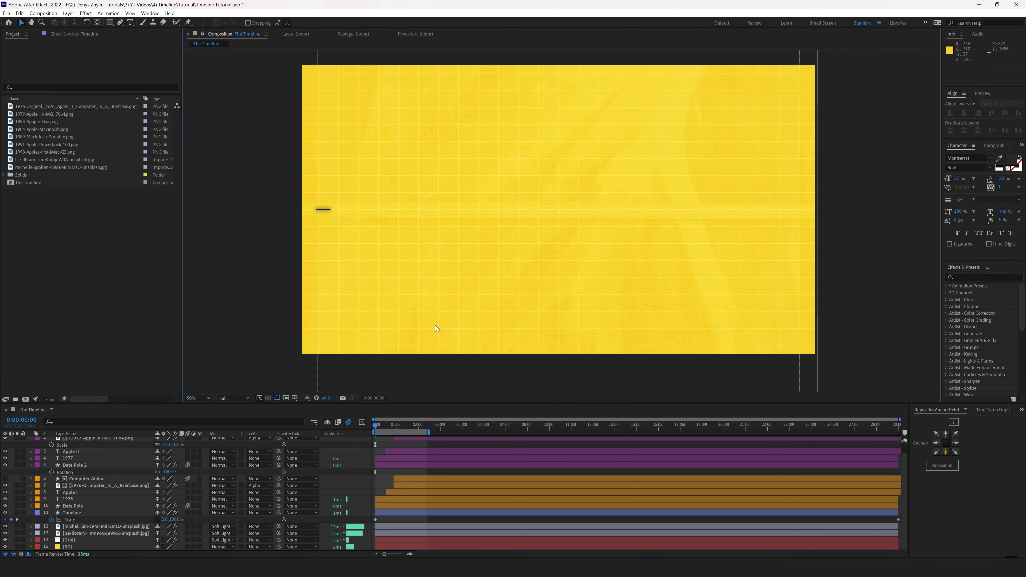
left_click_drag(375, 426, 453, 439)
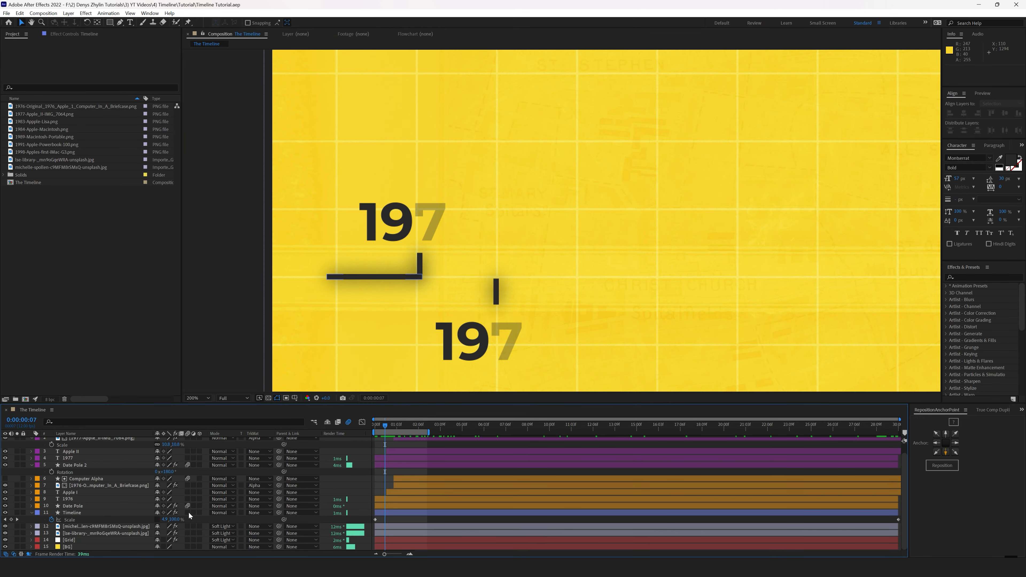
left_click(188, 513)
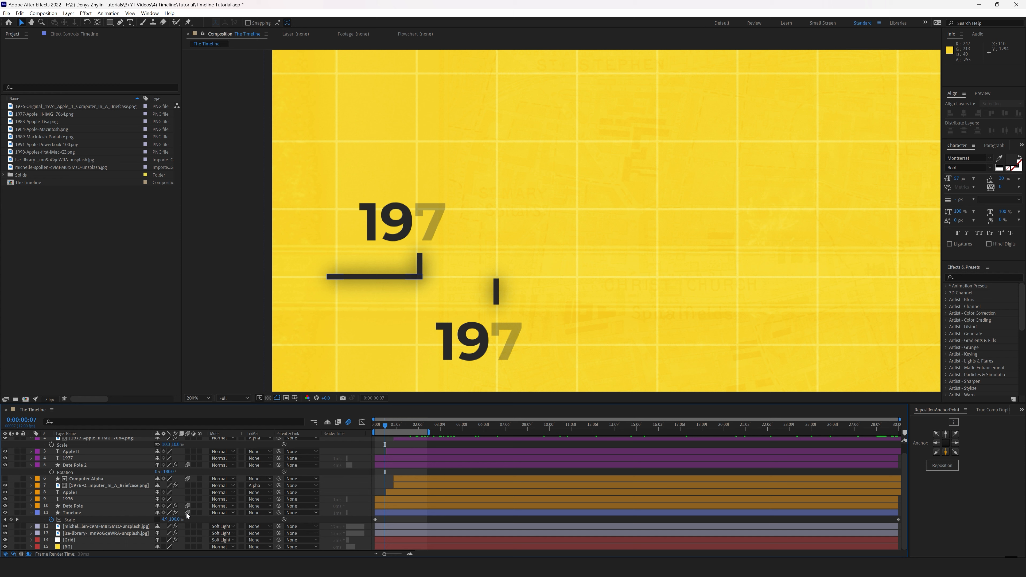
Shift the five orange Apple I layers to start at about 0:00:00:06, as the growing line reaches the 1976 tick.
left_click(86, 512)
left_click(84, 506)
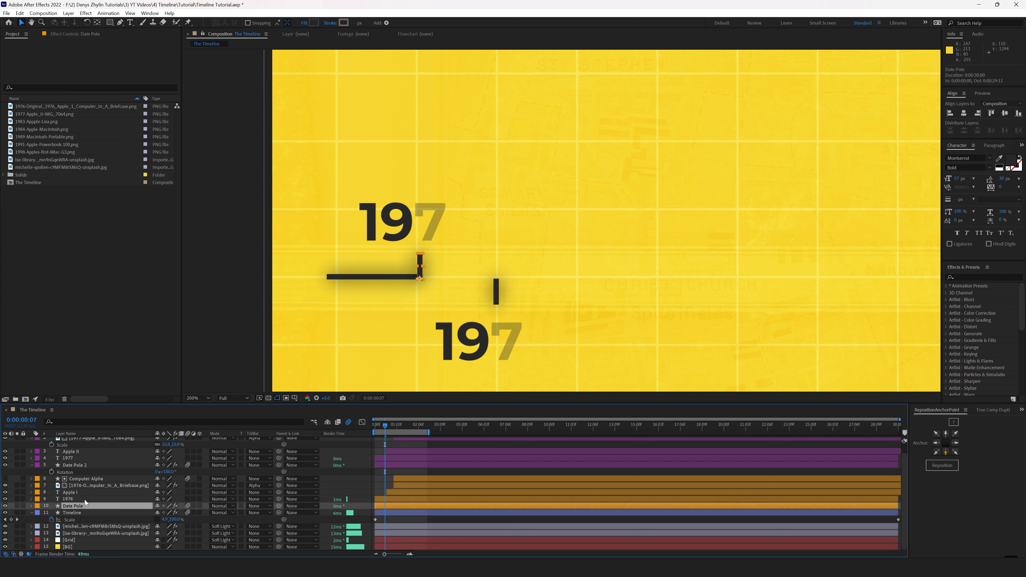
left_click(113, 485, "shift")
left_click(118, 479, "shift")
left_click_drag(379, 505, 390, 506)
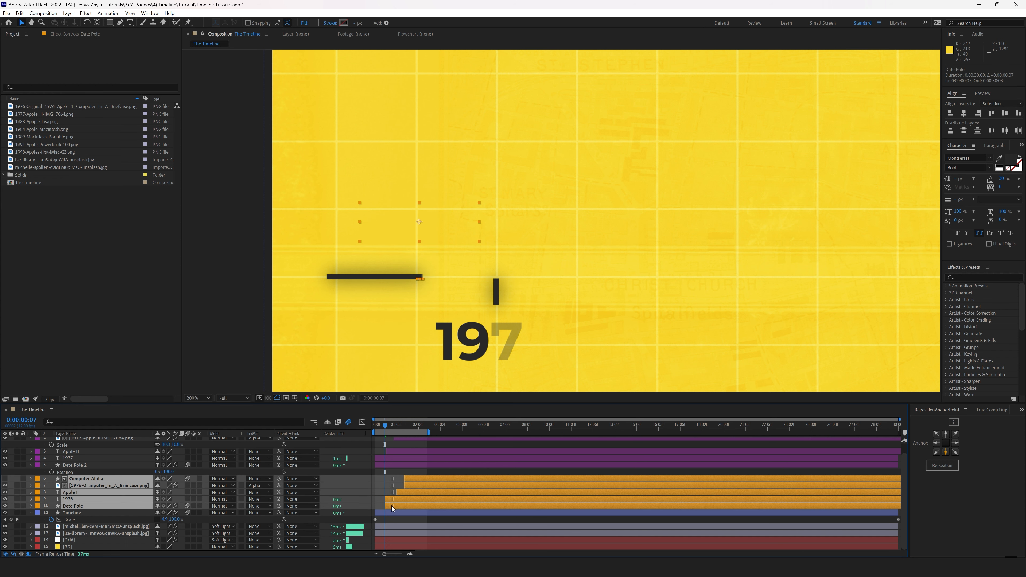
key("alt+Page_Up")
left_click(381, 474)
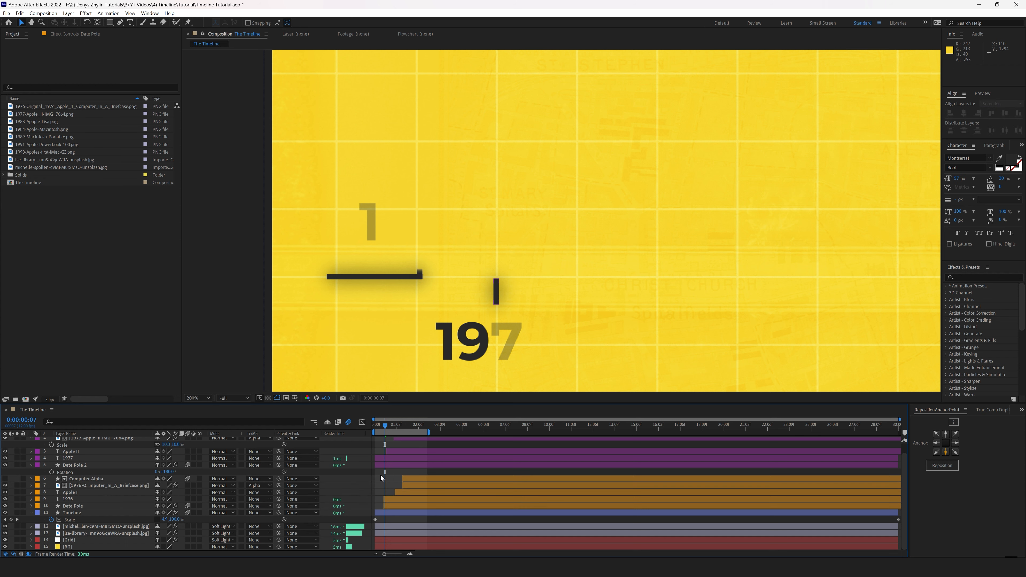
key("Page_Up")
key("Page_Down")
Shift the five purple Apple II layers to start at 0:00:01:09, as the line reaches the 1977 tick, and save the project.
left_click_drag(385, 425, 405, 428)
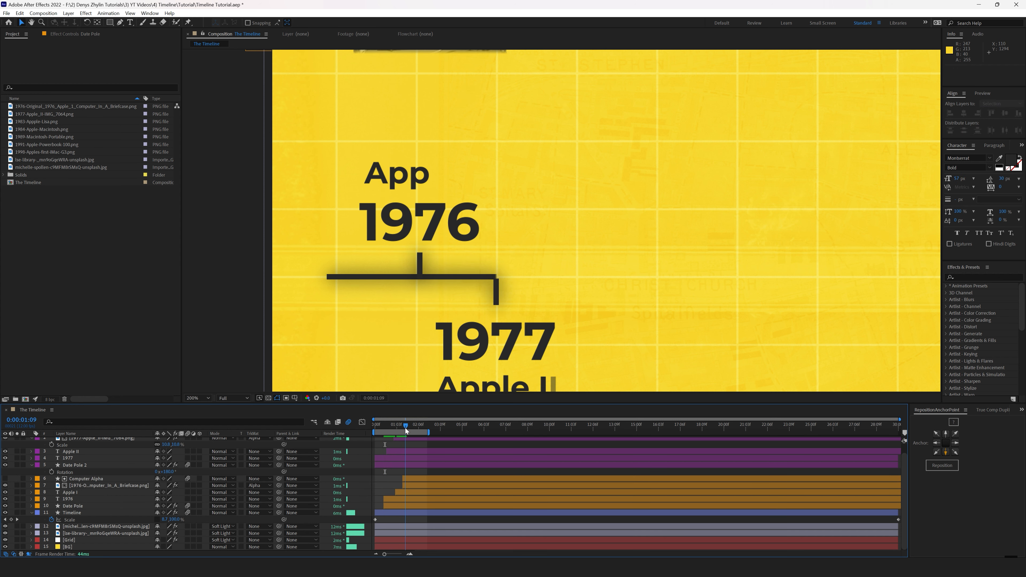
left_click(401, 463)
scroll(407, 457, "up", 1)
left_click(405, 441, "shift")
left_click_drag(385, 469, 415, 472)
left_click(400, 463)
key("ctrl+s")
left_click_drag(379, 423, 407, 430)
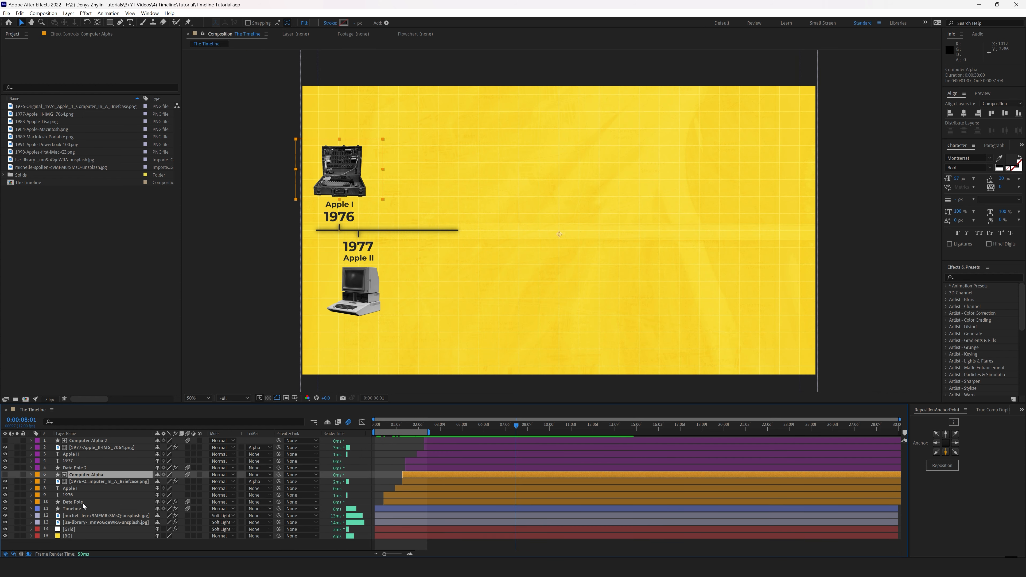
Duplicate the five orange Apple I layers, delay the copies by about four seconds and place them further right along the line.
left_click(78, 503, "ctrl")
left_click_drag(78, 503, 83, 492)
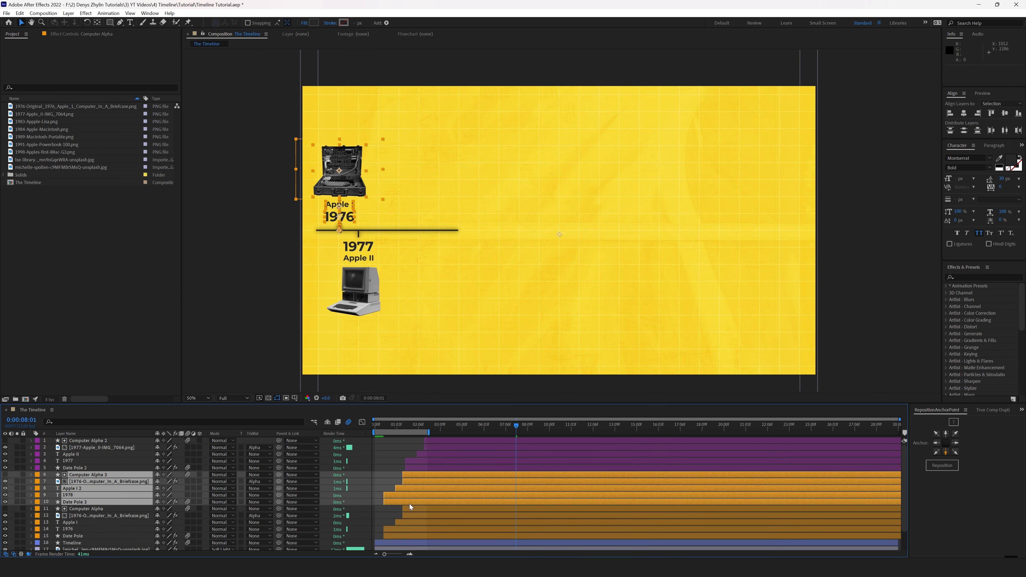
left_click_drag(409, 504, 476, 506)
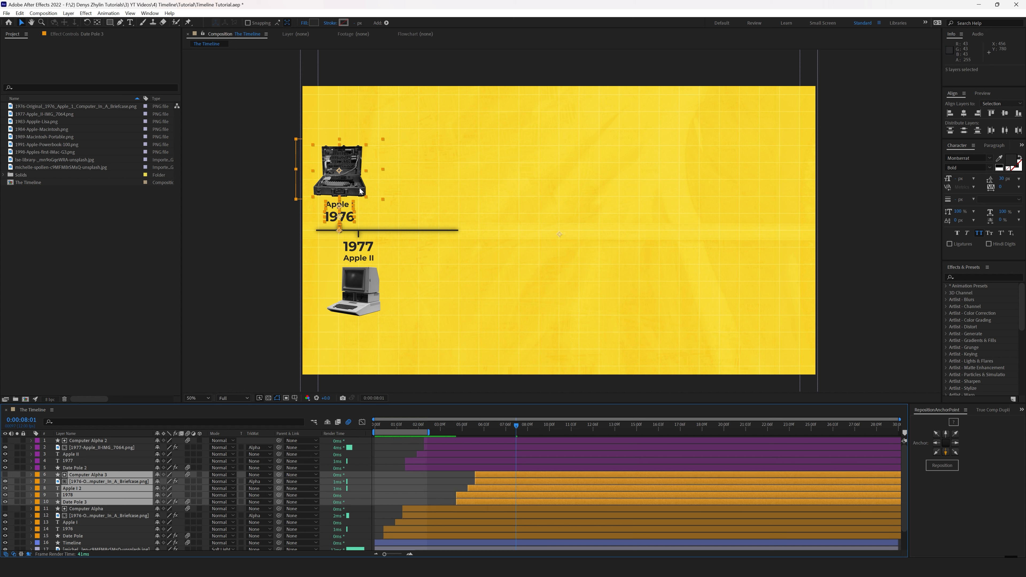
left_click_drag(350, 184, 430, 184)
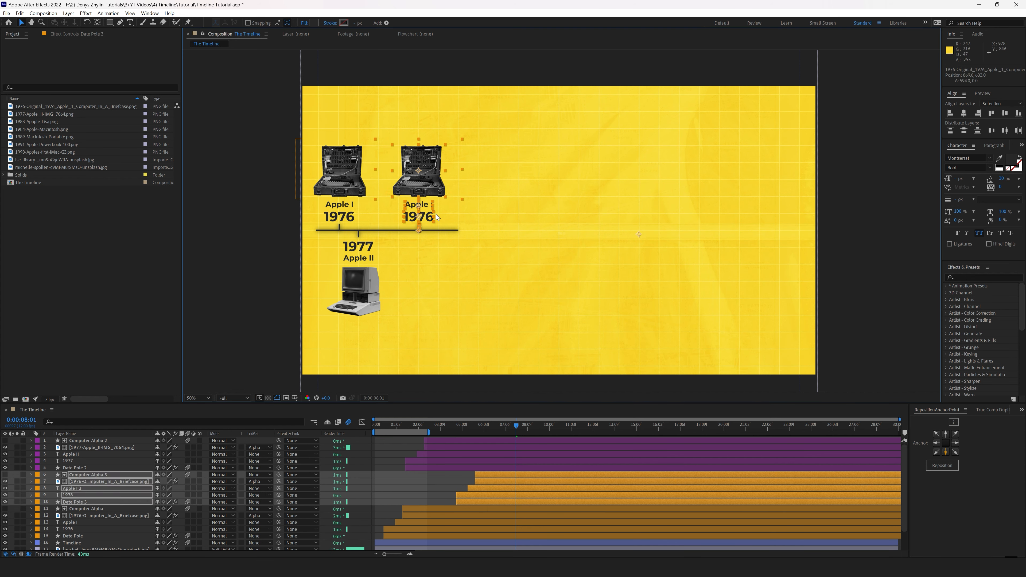
Change the duplicated entry's date to 1983 and its name to Apple Lisa.
double_click(75, 496)
type("1")
key("Escape")
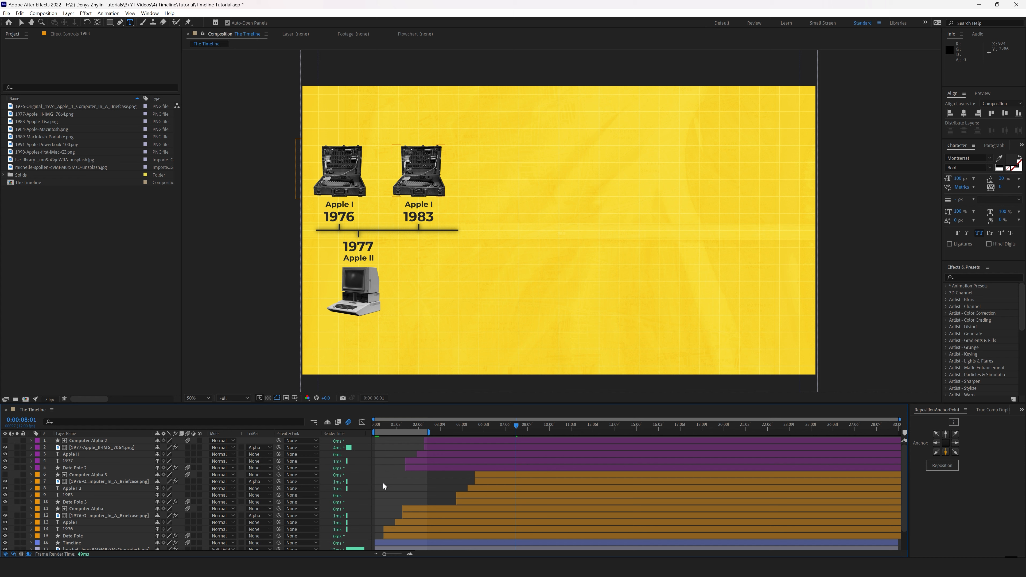
double_click(74, 489)
type("A")
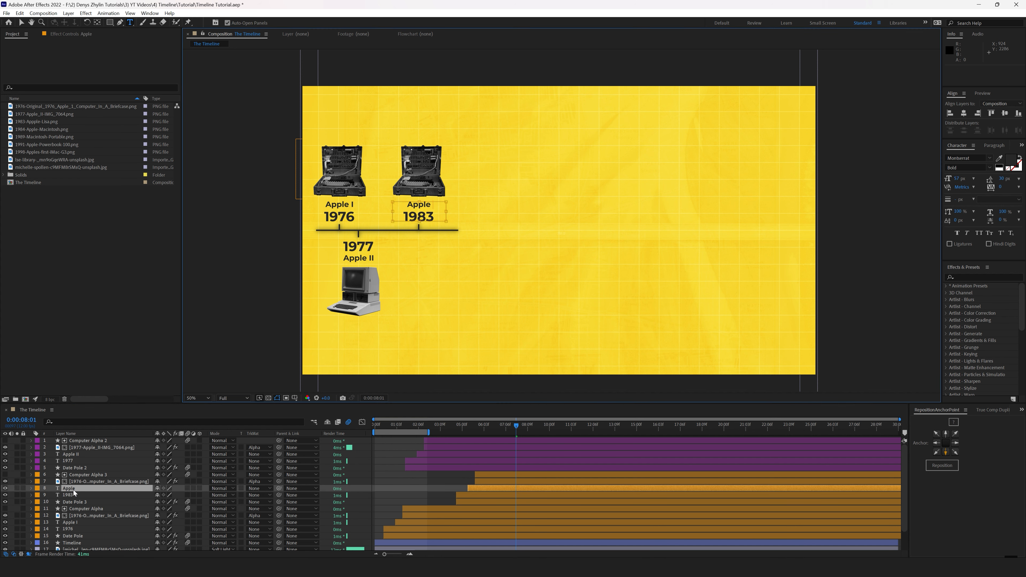
Replace the 1983 entry's computer image with the 1983 Apple Lisa PNG, scale it to about 34% and nudge it down.
left_click(488, 484)
key("/")
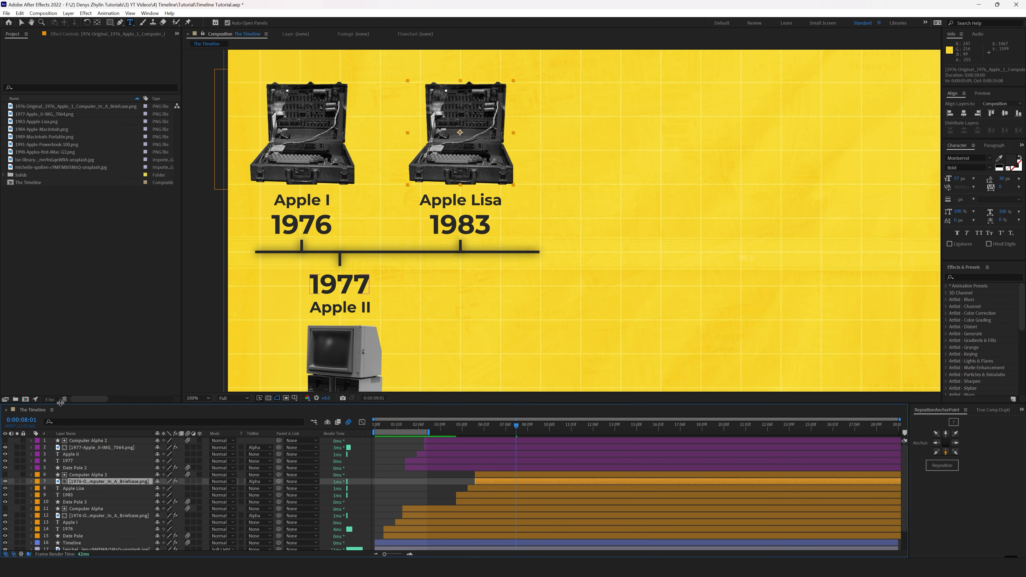
left_click_drag(57, 122, 97, 480)
key("s")
left_click_drag(166, 488, 169, 488)
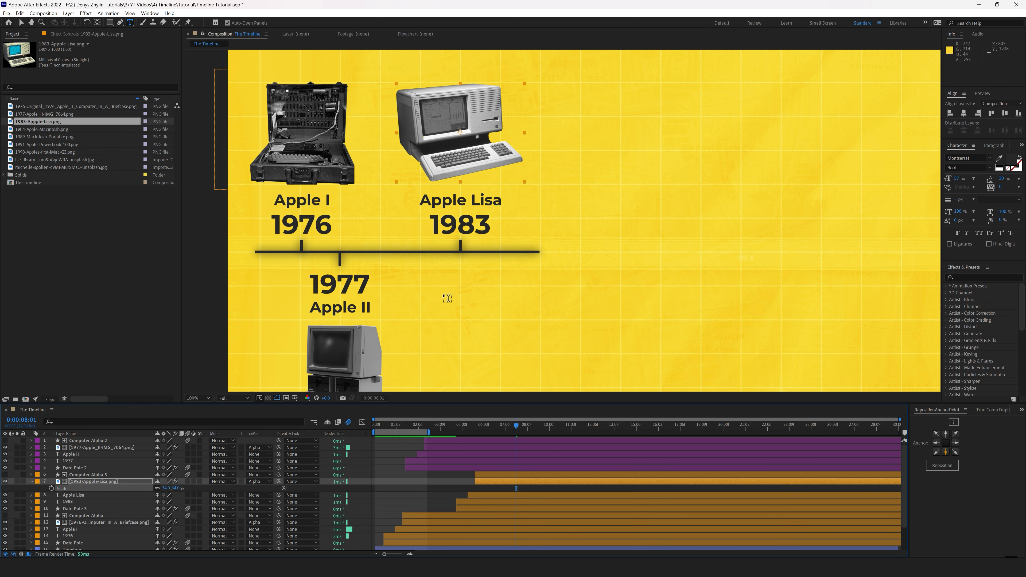
key("Down")
key("Down")
key("Down")
key("Down")
key("Down")
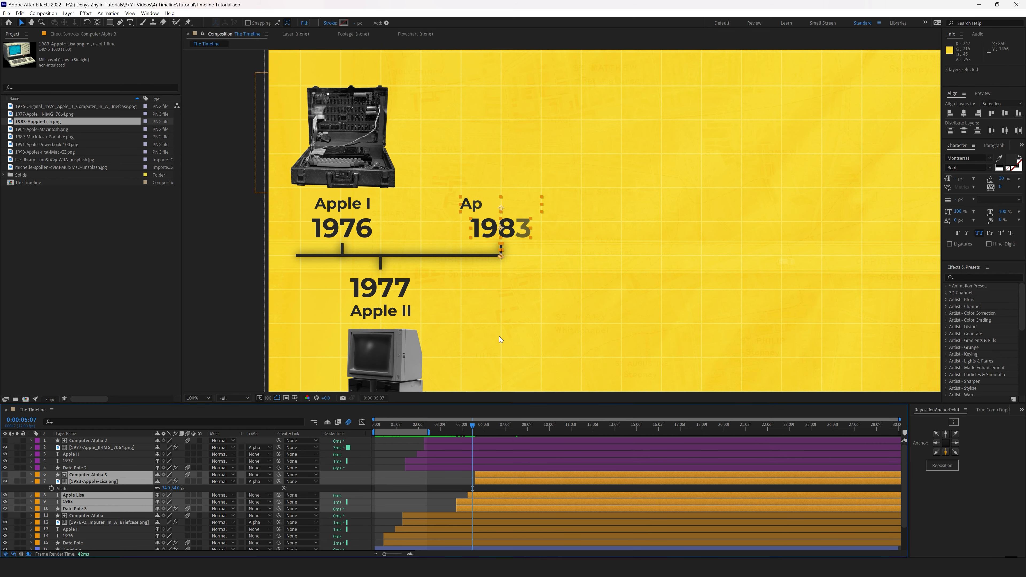
Move the 1983 Apple Lisa entry further right along the line and delay its five layers to roughly match the line's growth.
left_click_drag(472, 228, 535, 228)
key("F2")
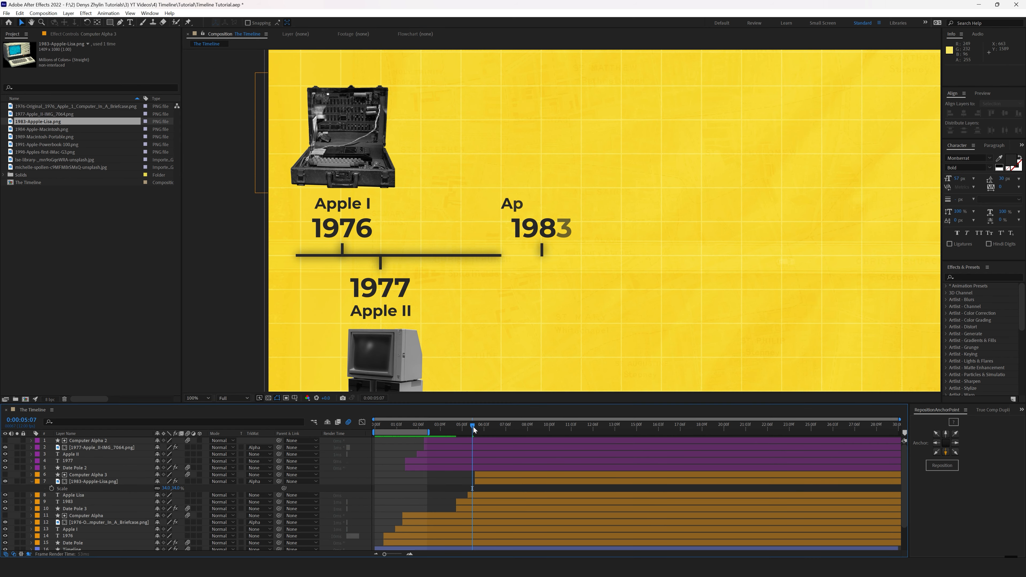
left_click_drag(473, 427, 496, 429)
left_click(484, 475)
left_click(463, 508, "shift")
left_click_drag(463, 508, 502, 508)
left_click(458, 498)
Fine-tune the five Apple Lisa layers to start at about 0:00:06:10, when the line reaches the 1983 tick, and save the project.
mouse_move(496, 429)
left_mouse_down()
mouse_move(516, 440)
mouse_move(493, 440)
left_mouse_up()
left_click(506, 509)
left_click(521, 476, "shift")
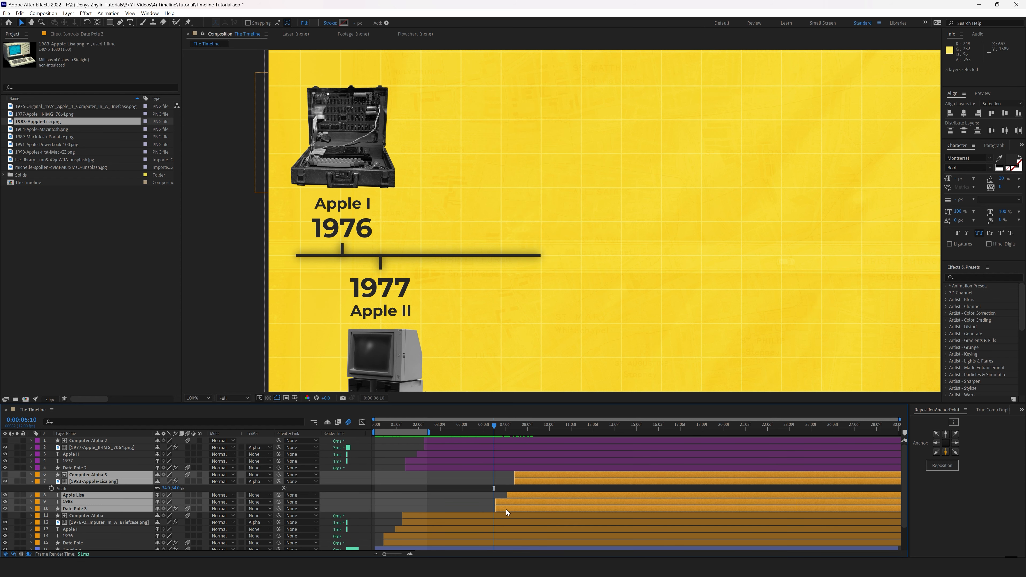
left_click_drag(506, 510, 505, 508)
left_click(460, 496)
key("ctrl+s")
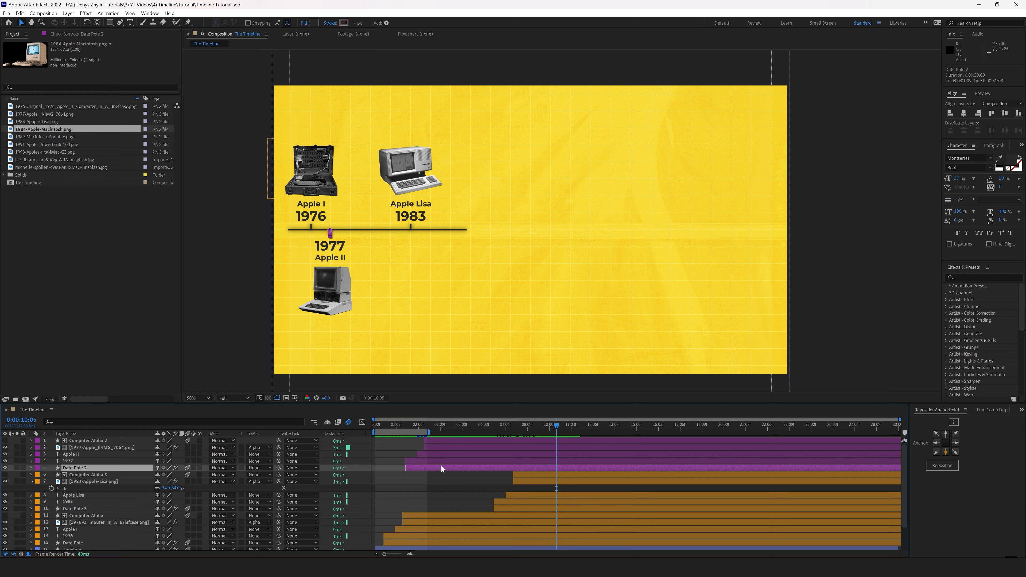
Duplicate the five purple Apple II layers, delay the copies by about six seconds and place them below the line just past 1983.
left_click_drag(44, 129, 81, 444)
left_click_drag(435, 469, 541, 476)
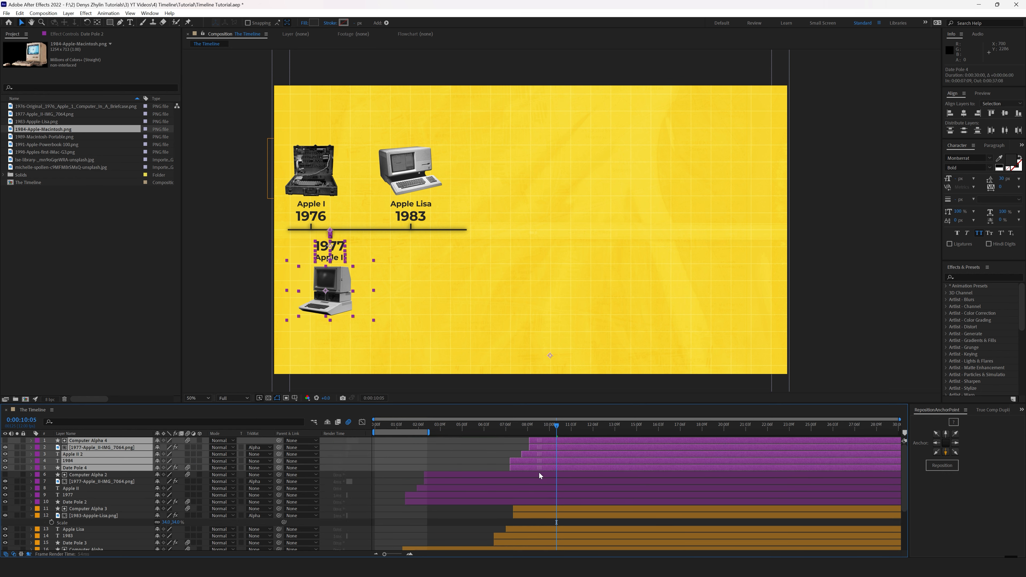
left_click_drag(334, 285, 571, 309)
left_click(433, 363)
Change the copied lower entry's date to 1984 and its name to Apple Macintosh, widening the text box to keep it on one line.
double_click(429, 246)
type("1984")
left_click(429, 313)
scroll(429, 313, "up", 1)
left_click_drag(458, 289, 522, 303)
key("BackSpace")
key("BackSpace")
type("Macintosh")
left_click_drag(385, 303, 368, 303)
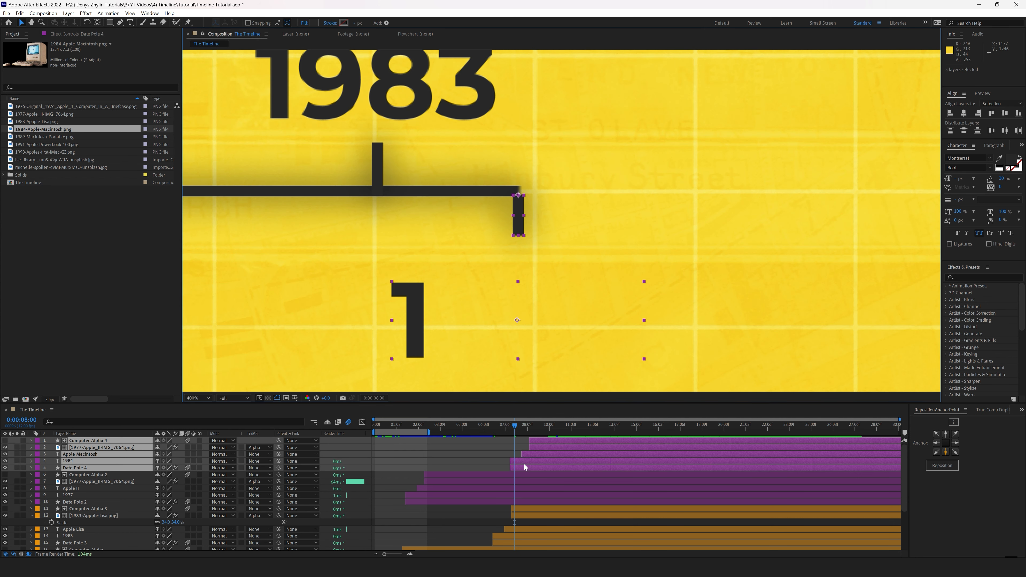
Shift the five 1984 layers to start at about 0:00:08:00 and raise them so the tick meets the timeline line.
left_click_drag(524, 464, 527, 466)
left_click_drag(519, 205, 519, 196)
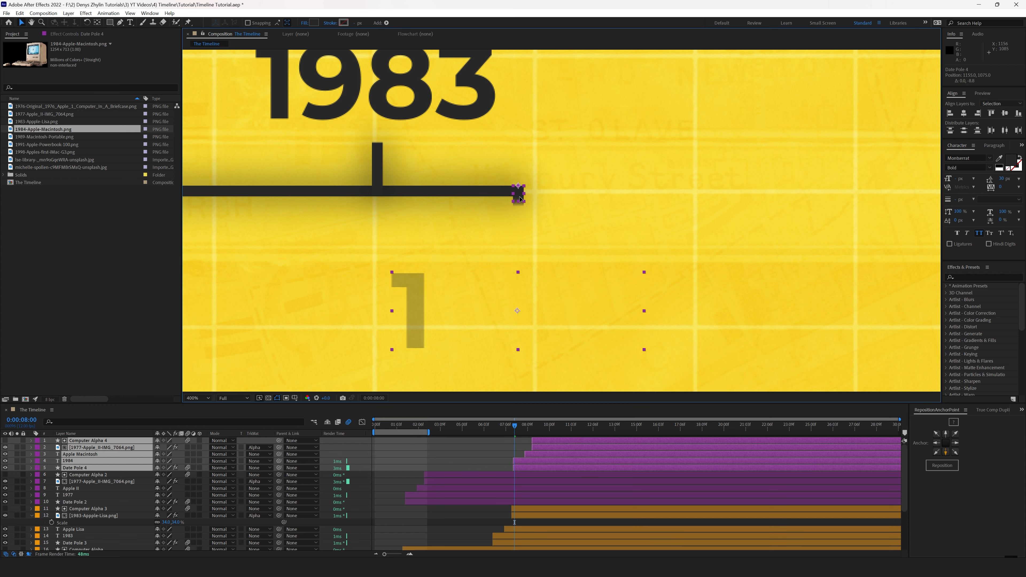
left_click(495, 450)
key("space")
Raise the five purple Apple II layers slightly so the 1977 tick also meets the timeline line.
left_click_drag(414, 425, 408, 426)
scroll(416, 505, "down", 2)
left_click(121, 536)
scroll(120, 507, "up", 2)
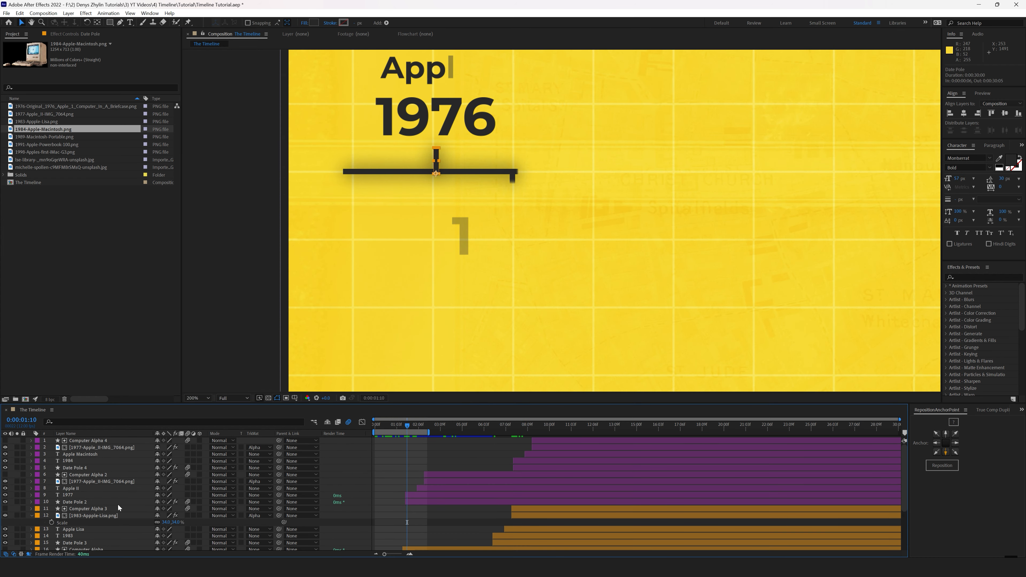
left_click(120, 503)
left_click(436, 475, "shift")
scroll(435, 220, "up", 1)
left_click_drag(488, 240, 489, 231)
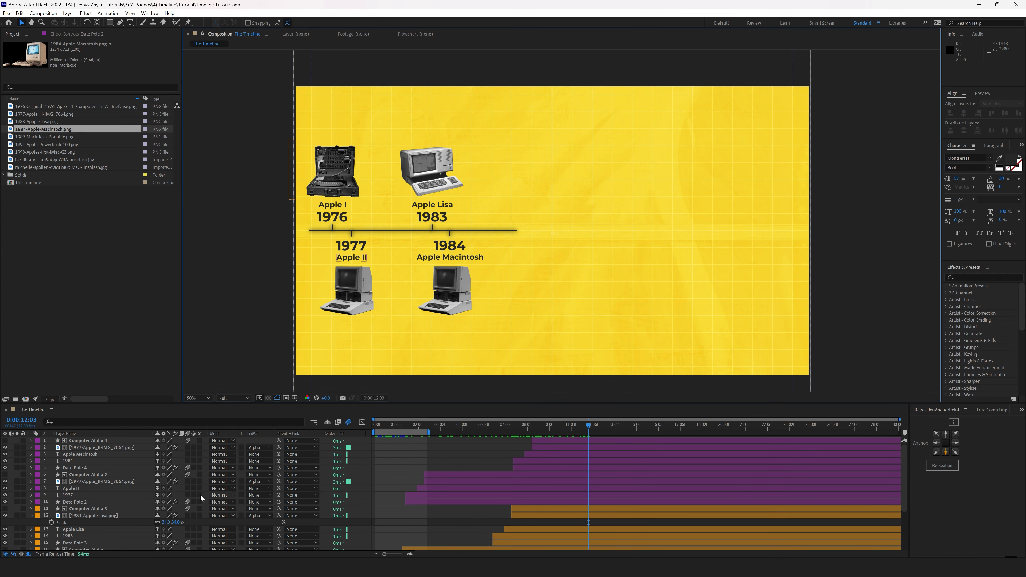
Duplicate the five Apple Lisa layers, shift the copies to start at about 0:00:11:02 and place them further right along the line.
key("ctrl+d")
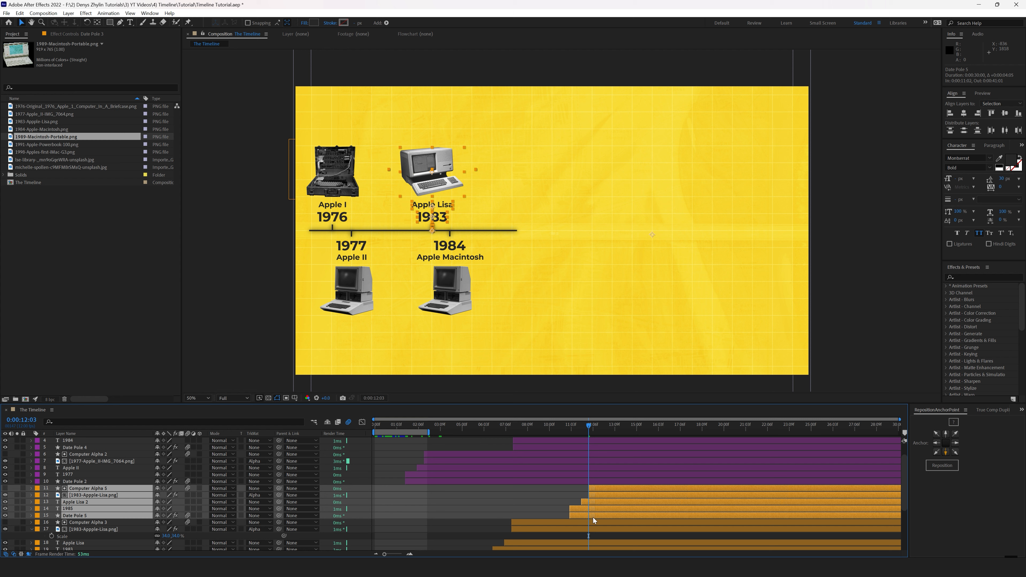
left_click_drag(431, 173, 528, 173)
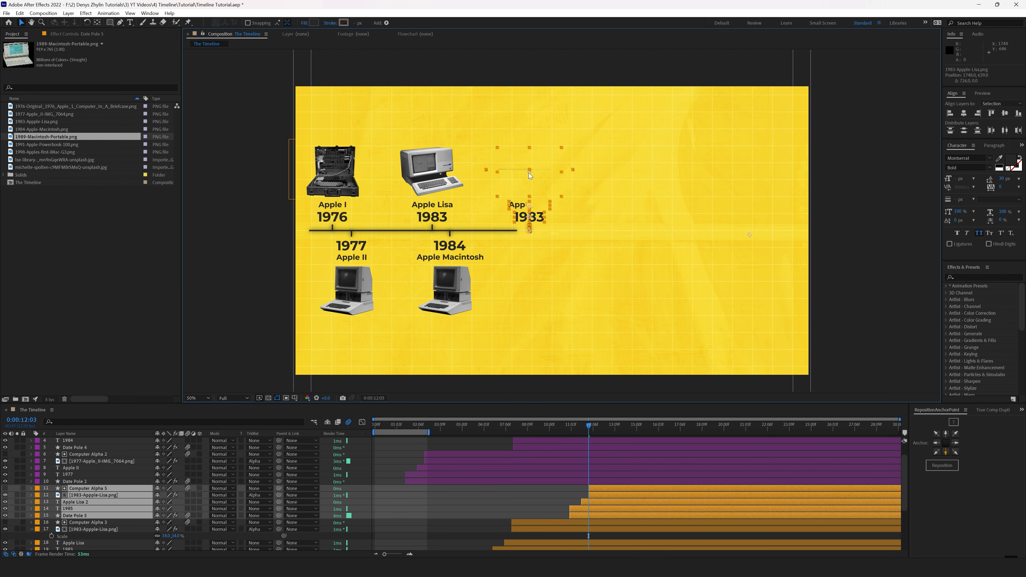
left_click(489, 507)
key("space")
Change the new upper entry's date to 1989 and its name to Macintosh Portable, widening the text box to fit one line.
double_click(540, 218)
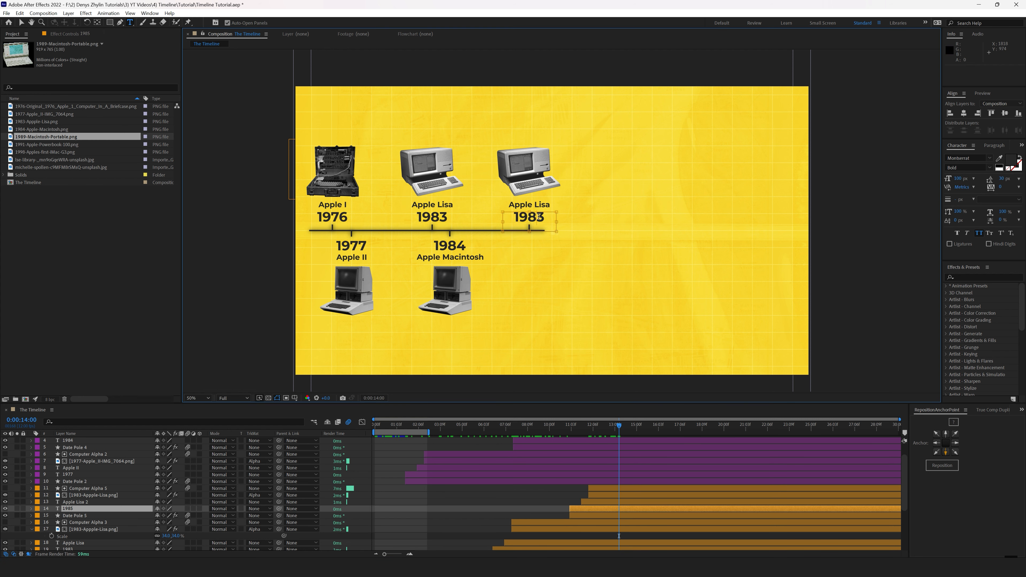
double_click(528, 205)
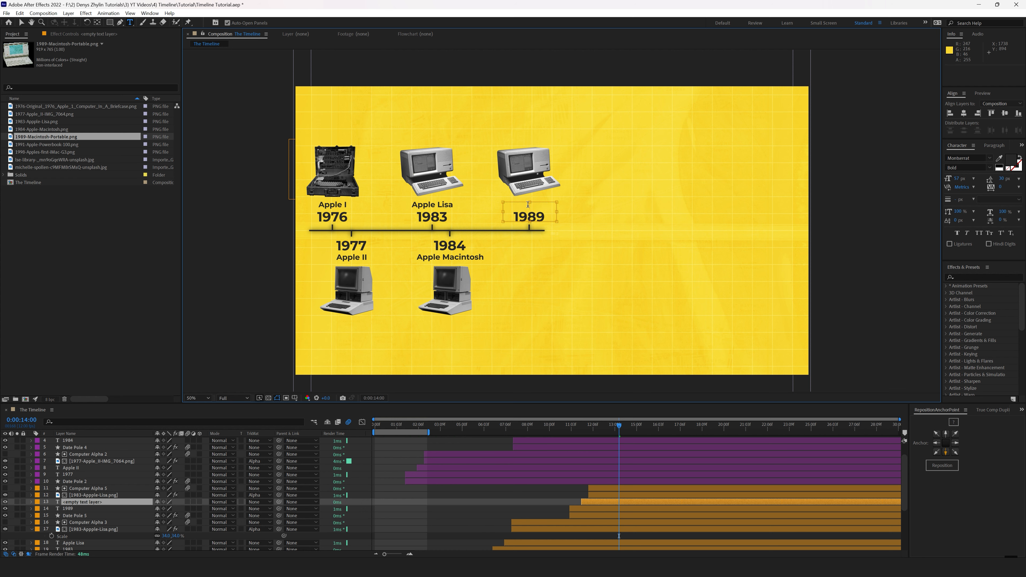
type("Macintosh Portable")
scroll(528, 206, "up", 1)
left_click_drag(444, 202, 422, 200)
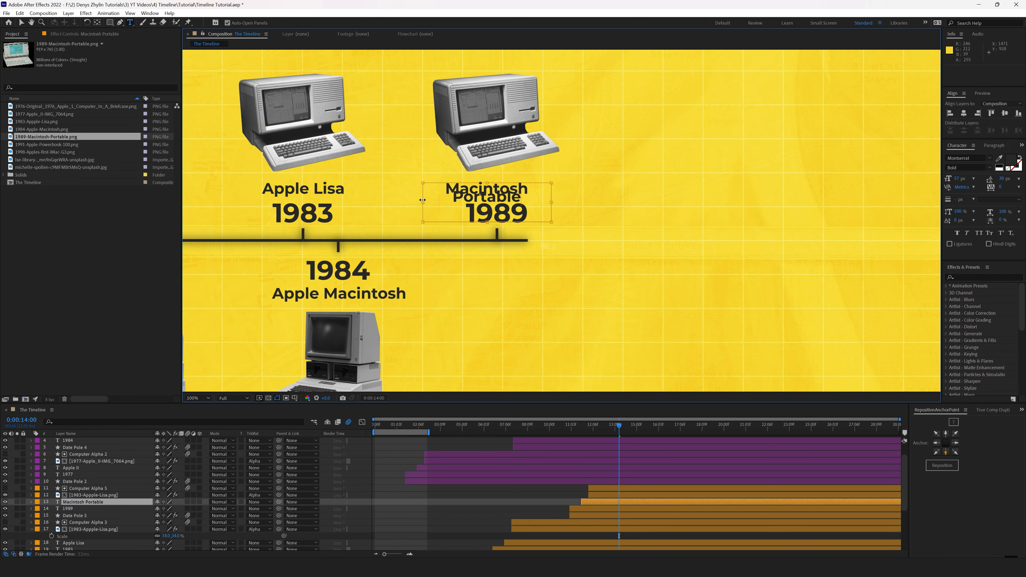
left_click_drag(552, 202, 601, 202)
left_click_drag(421, 202, 394, 199)
left_click(477, 482)
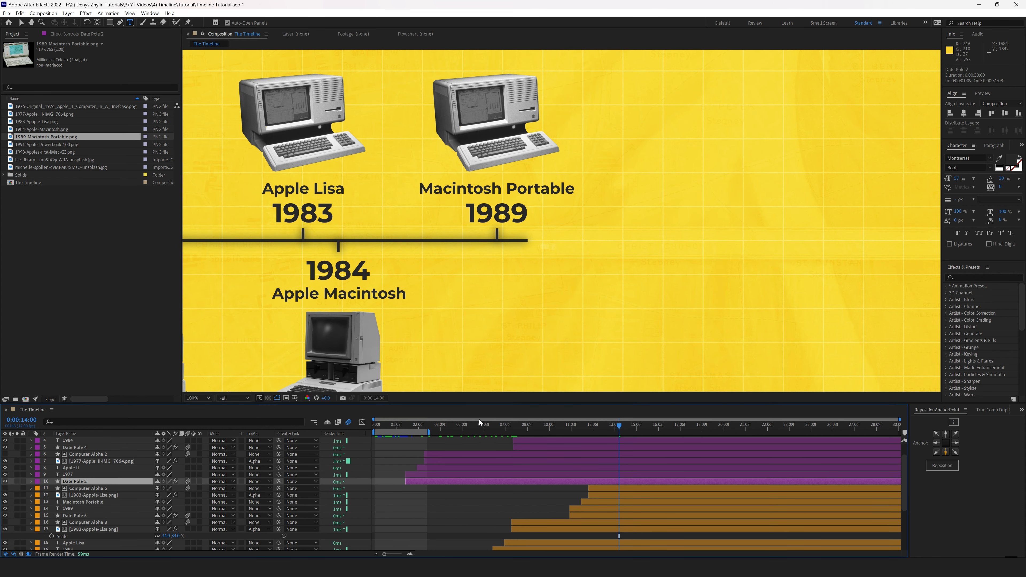
key("v")
key("comma")
Replace the 1989 entry's computer image with 1989-Macintosh-Portable.png and scale it up to about 52%.
left_click(600, 495)
left_click_drag(76, 136, 101, 495)
left_click(504, 495)
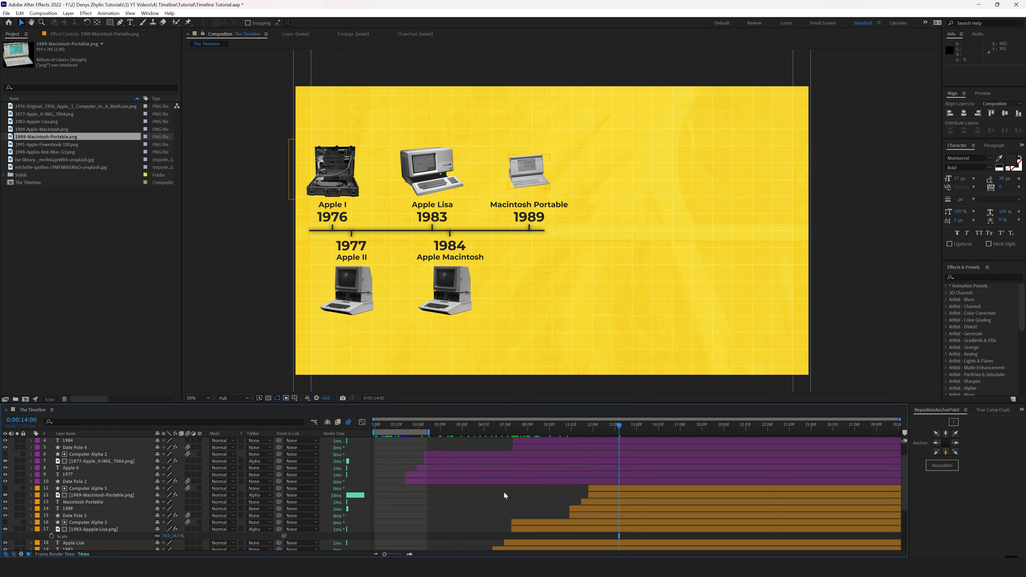
scroll(516, 179, "up", 1)
left_click(519, 179)
key("s")
left_click_drag(165, 502, 175, 504)
Shift the five 1989 Macintosh Portable layers to start at about 0:00:13:00, when the line reaches their tick.
left_click(604, 502)
left_click(604, 467, "shift")
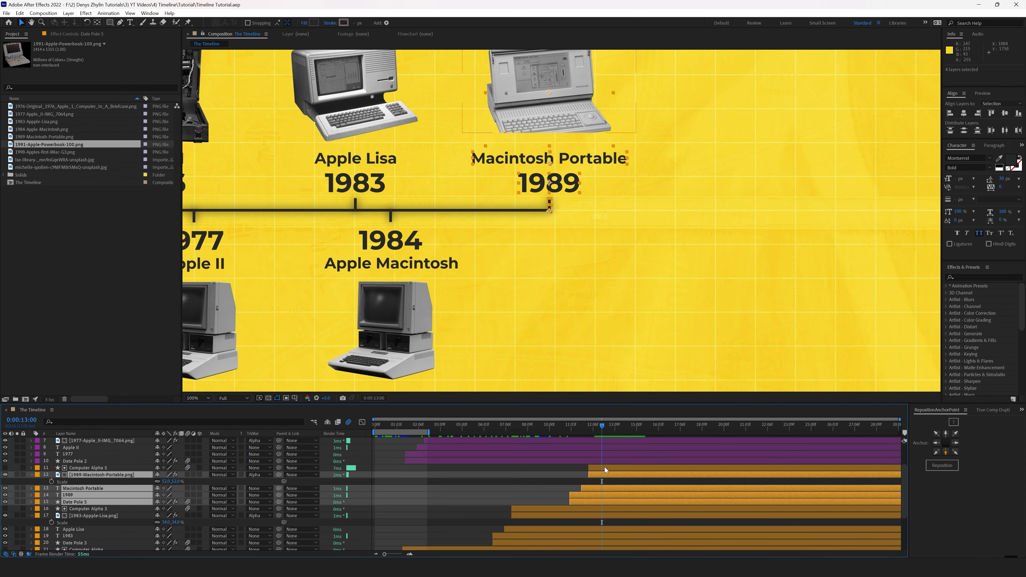
scroll(543, 226, "up", 2)
left_click_drag(530, 263, 527, 313)
left_click_drag(588, 503, 619, 503)
left_click(612, 478)
left_click_drag(605, 430, 625, 429)
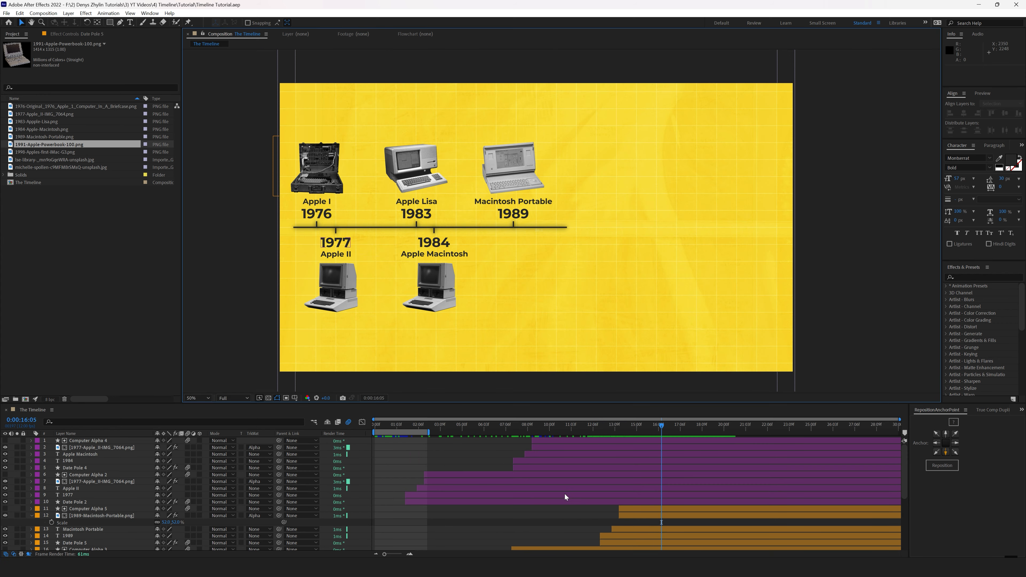
Duplicate the five Apple Macintosh layers, shift the copies to start at about 0:00:15 and place them further right along the line.
left_click_drag(384, 235, 481, 365)
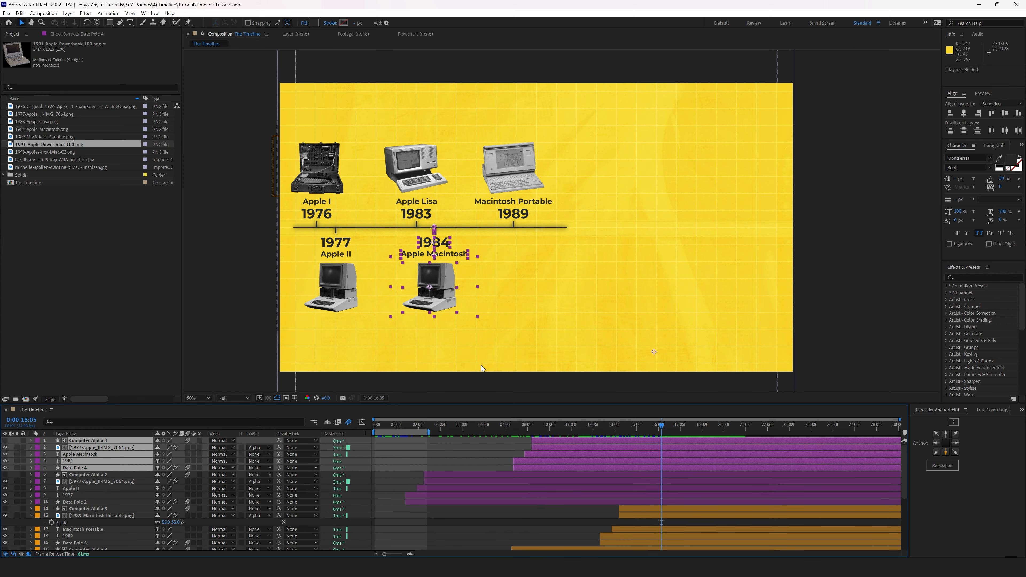
key("ctrl+d")
left_click_drag(565, 461, 695, 461)
left_click_drag(434, 287, 535, 287)
key("period")
key("period")
Change the new lower entry's date to 1991 and its name to Apple PowerBook 100, widening the text box to fit one line.
double_click(553, 263)
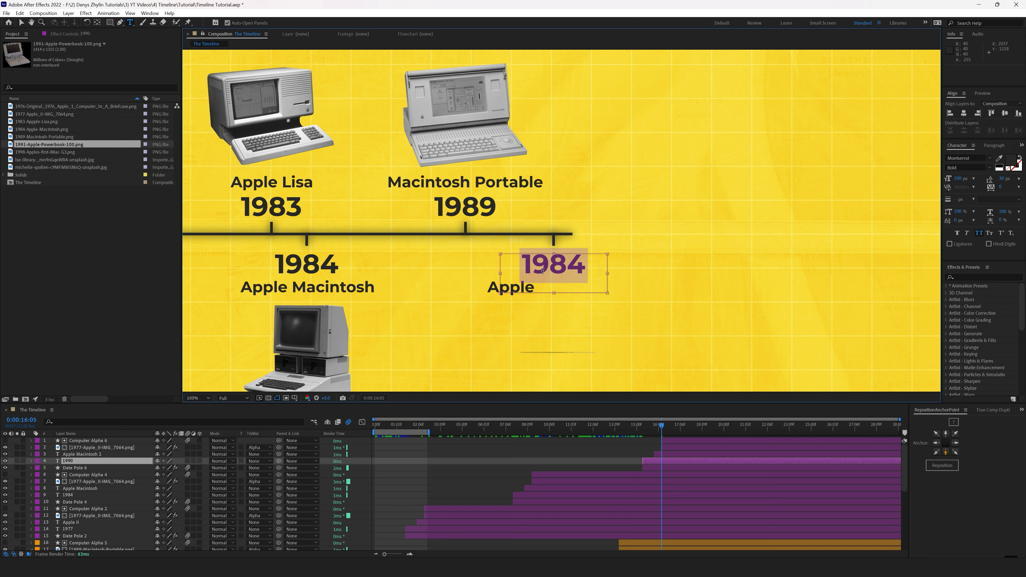
type("1991")
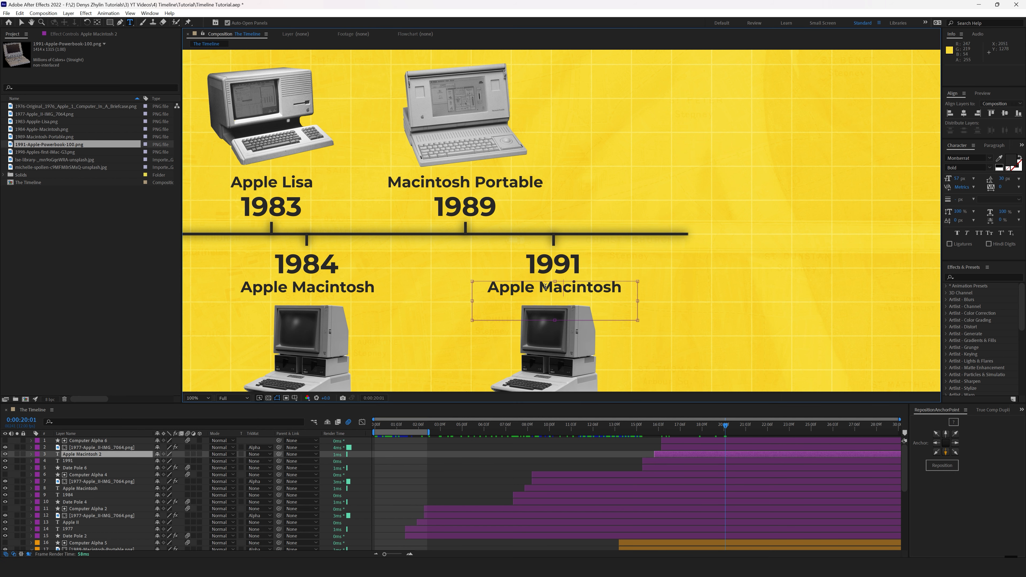
double_click(586, 287)
key("BackSpace")
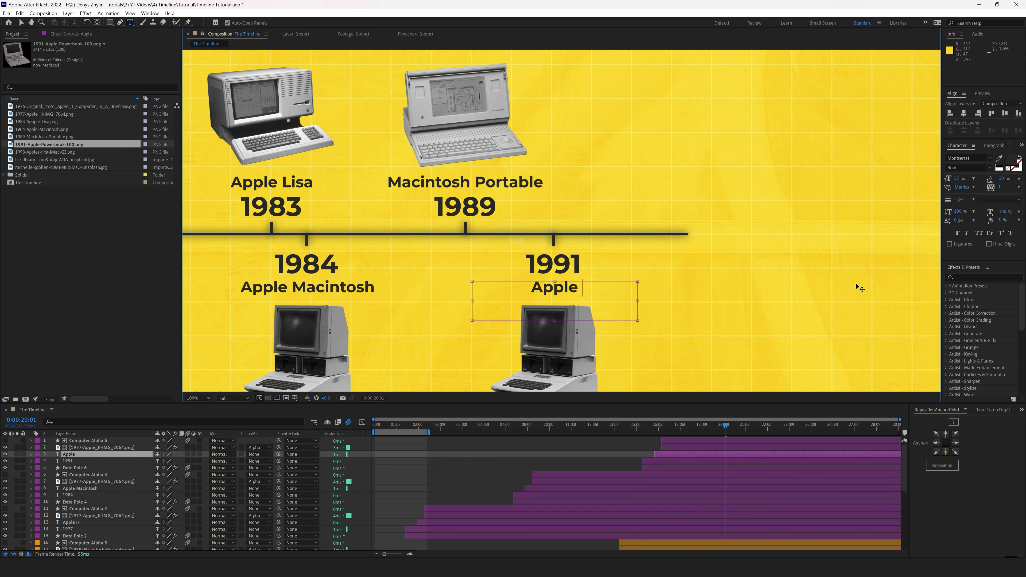
type("PowerBook 100")
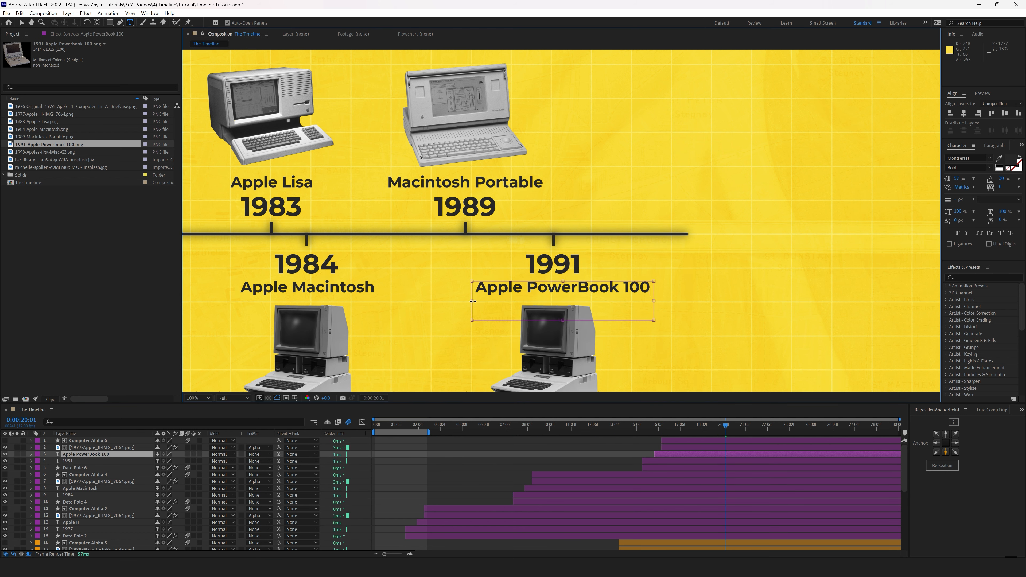
left_click(480, 453)
key("v")
Replace the 1991 entry's computer image with 1991-Apple-Powerbook-100.png, scale it to about 33% and position it with its matte beneath the label.
left_click(521, 356)
left_click_drag(50, 145, 90, 448)
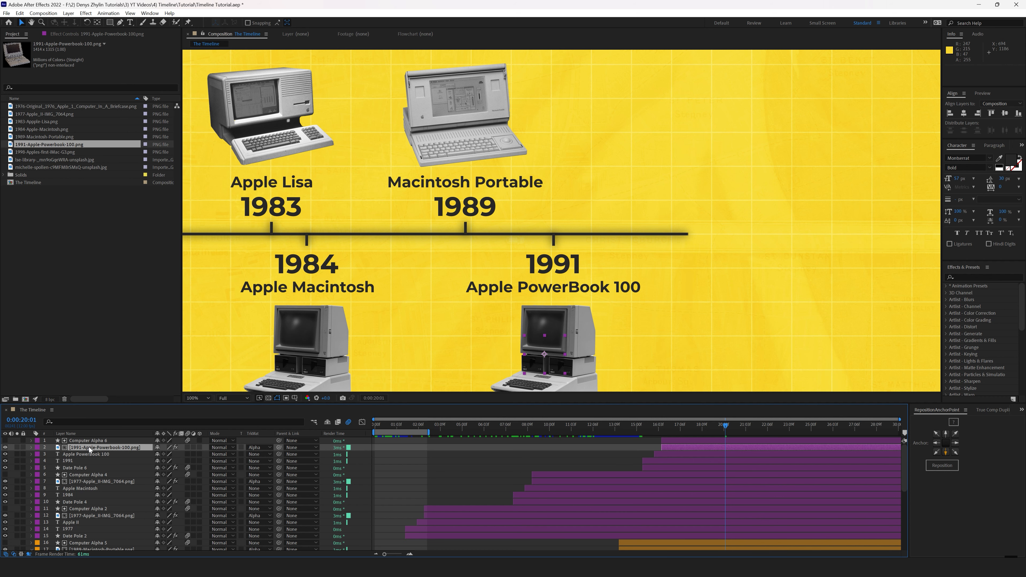
left_click_drag(525, 335, 517, 262)
key("s")
left_click_drag(179, 455, 551, 300)
left_click(674, 441, "shift")
left_click_drag(166, 454, 166, 454)
scroll(561, 332, "down", 1)
left_click_drag(553, 331, 561, 345)
Replace the 1984 entry's computer image with 1984-Apple-Macintosh.png, scale it to about 57% and position it beneath the Apple Macintosh label.
left_click(102, 488)
left_click_drag(43, 129, 104, 488)
key("s")
left_click_drag(401, 323, 460, 318)
scroll(393, 311, "up", 1)
left_click_drag(175, 496, 195, 496)
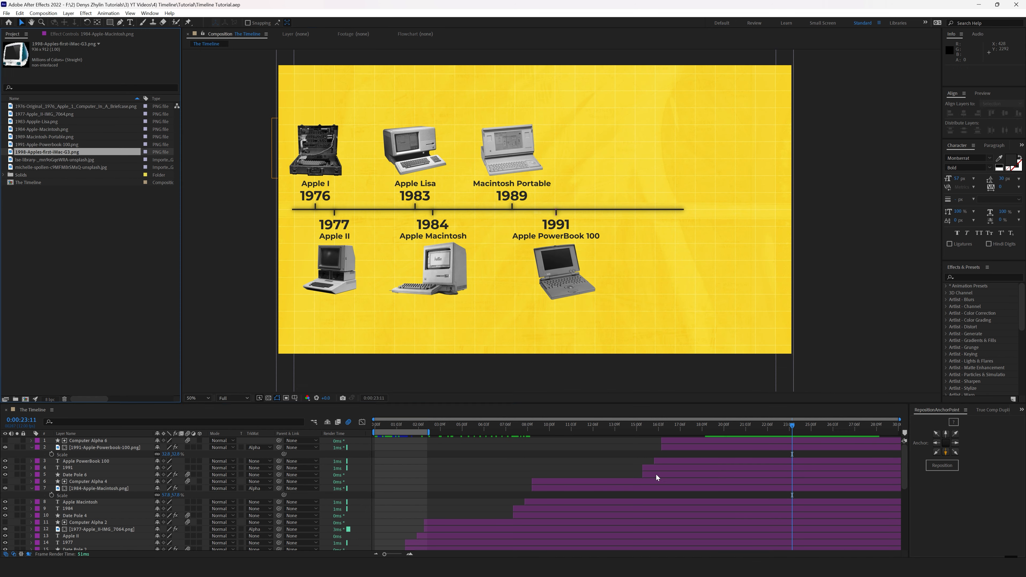
Duplicate the five PowerBook 100 layers, place the copies near the line's far end and shift them to start at about 0:00:24.
left_click_drag(655, 475, 677, 440)
key("ctrl+d")
left_click_drag(118, 445, 117, 438)
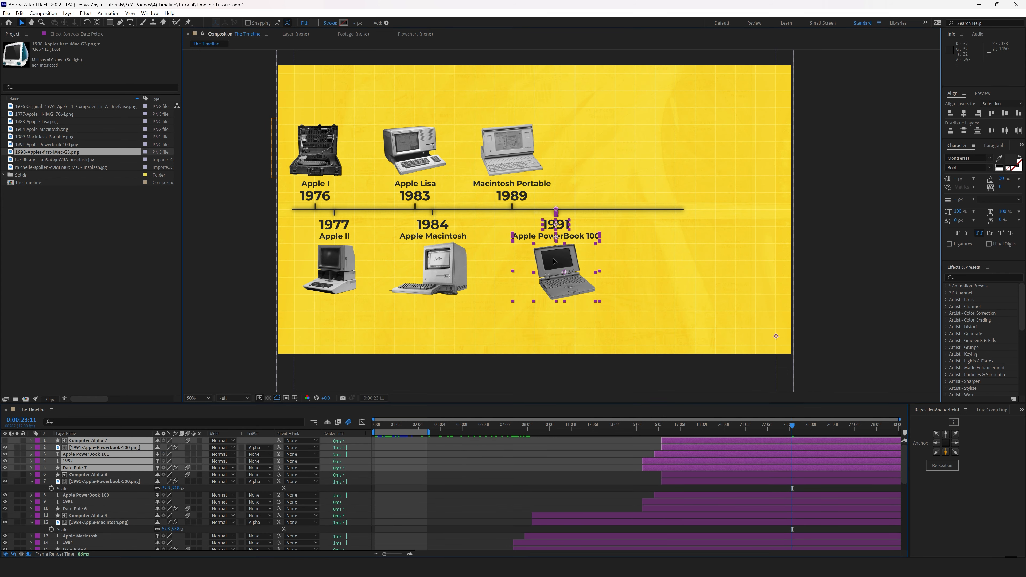
left_click_drag(560, 262, 698, 263)
left_click_drag(793, 426, 804, 426)
left_click_drag(696, 468, 825, 465)
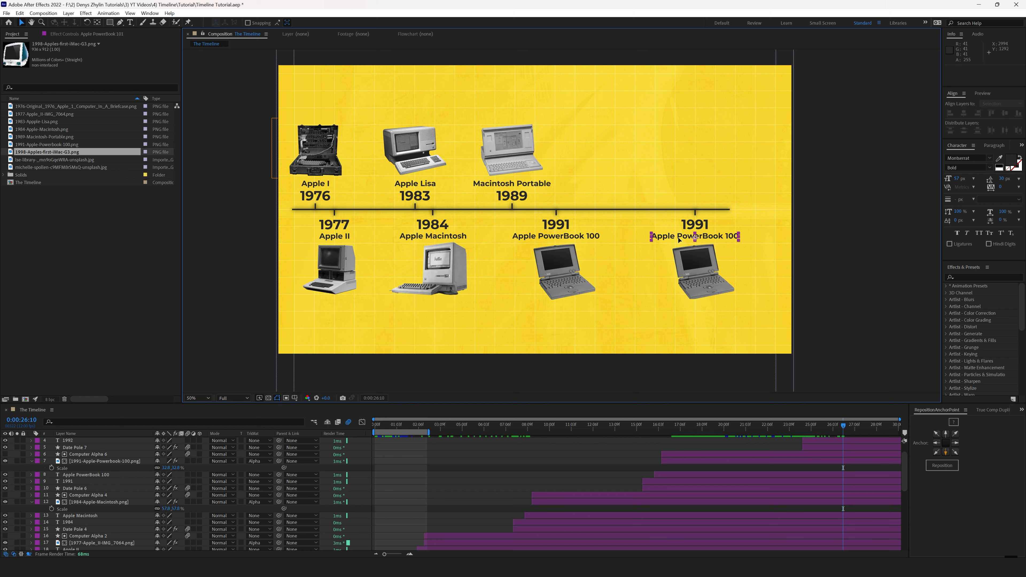
Change the computer name in the last entry on the line to Apple iMac G3.
double_click(684, 237)
left_click_drag(677, 236, 734, 236)
key("BackSpace")
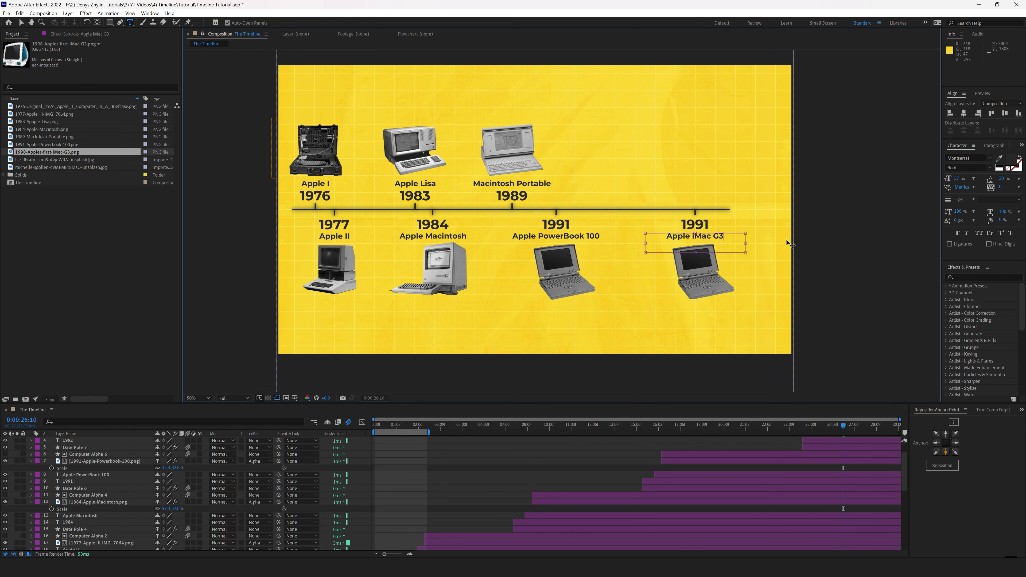
left_click(787, 448)
scroll(835, 447, "up", 2)
left_click(835, 447)
scroll(627, 254, "up", 1)
Replace the iMac entry's image with 1998-Apples-first-iMac-G3.png at about 45% scale and change its date to 1998.
left_click_drag(627, 254, 453, 219)
left_click_drag(43, 154, 502, 474)
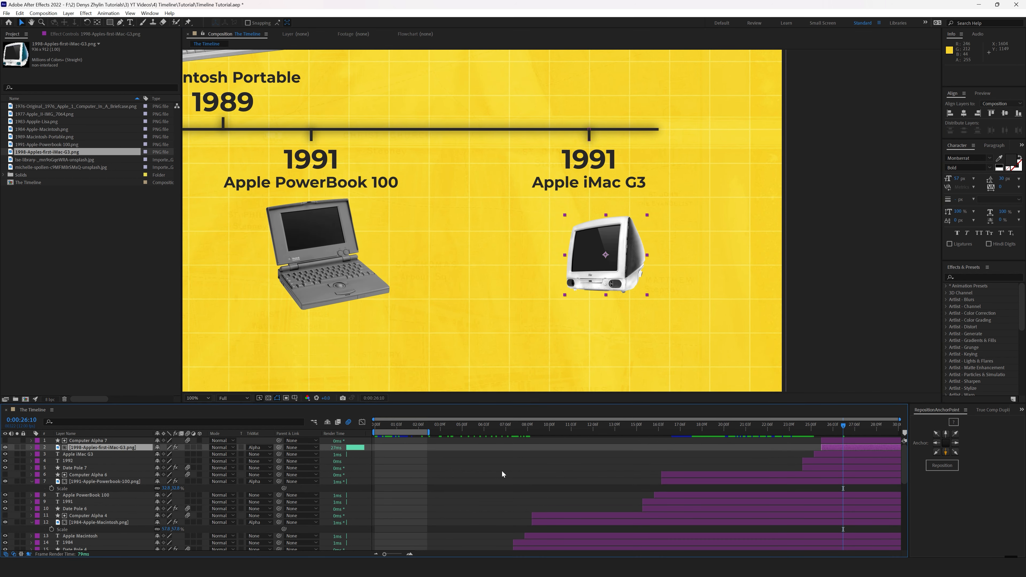
key("s")
left_click_drag(166, 454, 171, 455)
left_click_drag(642, 283, 626, 282)
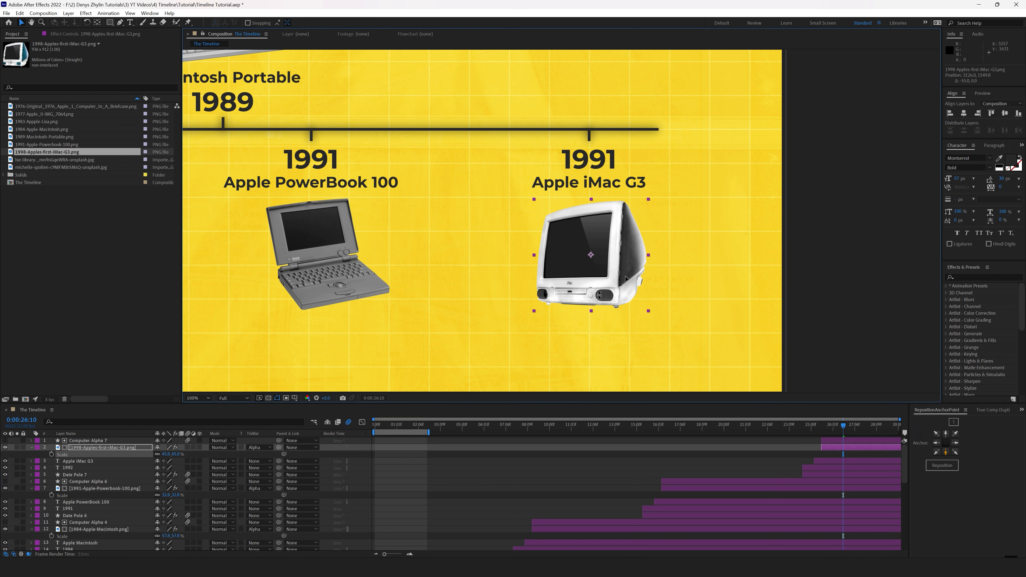
double_click(716, 239)
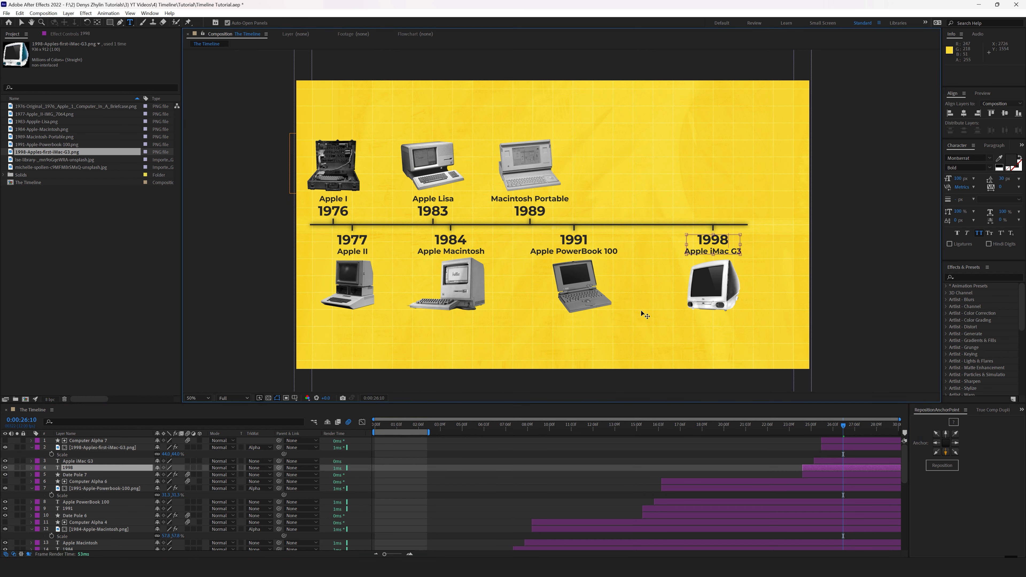
left_click(447, 490)
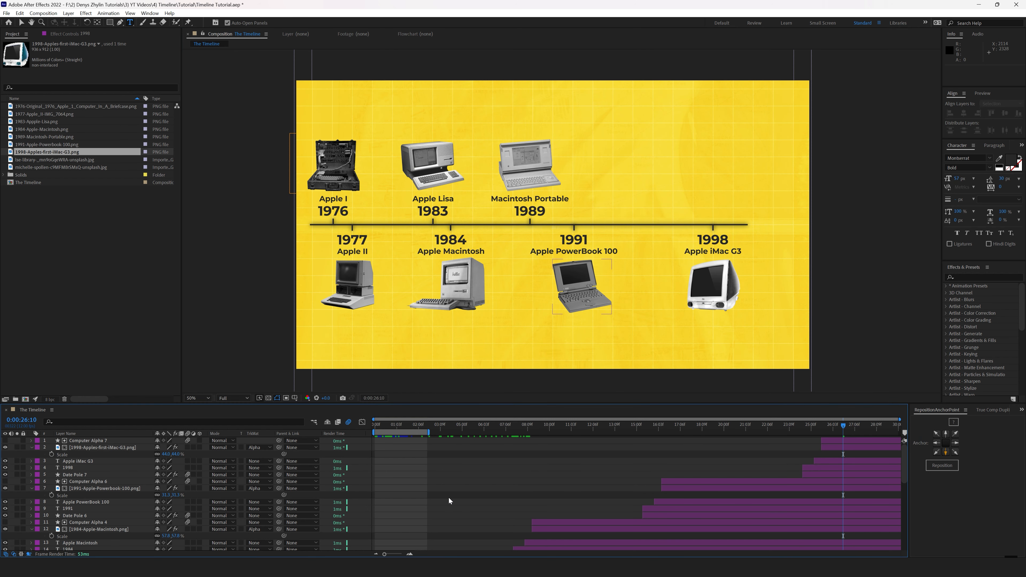
Add an adjustment layer above all other layers and name it Vignette.
left_click(90, 441)
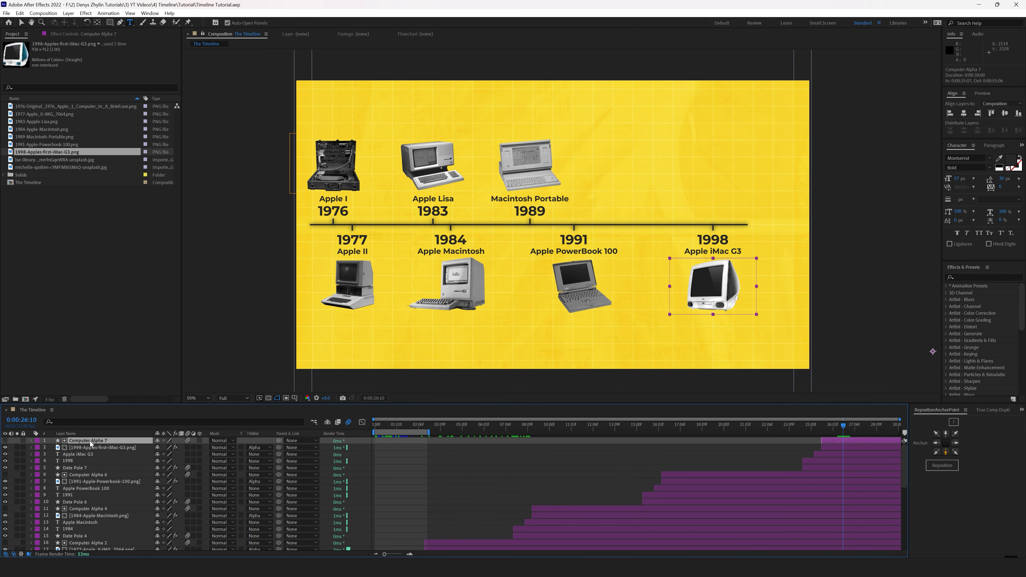
key("ctrl+alt+y")
key("Return")
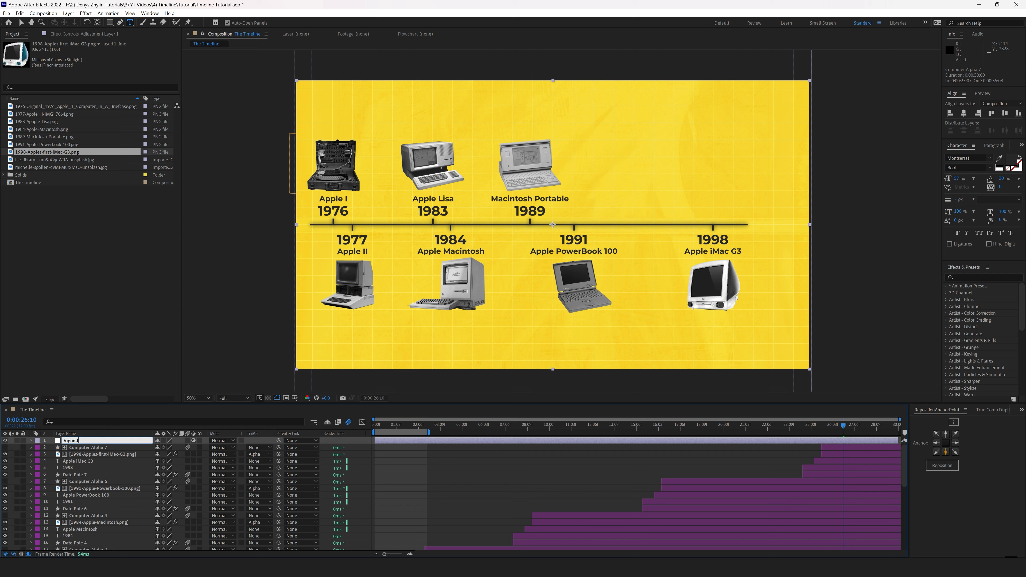
Apply the Curves effect to the Vignette layer and bend the middle of the RGB curve downward to darken the image.
key("ctrl+5")
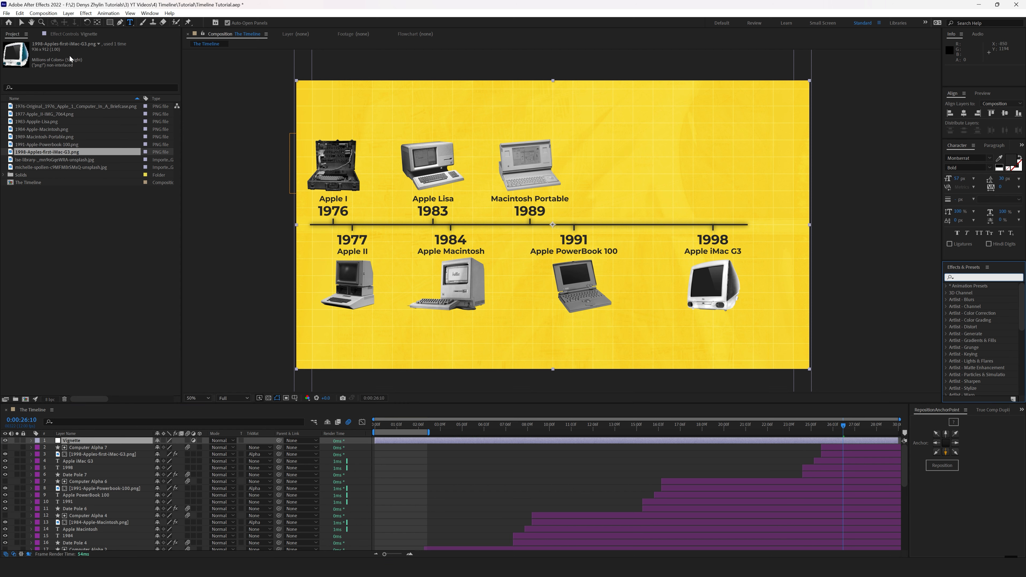
left_click(65, 32)
right_click(56, 170)
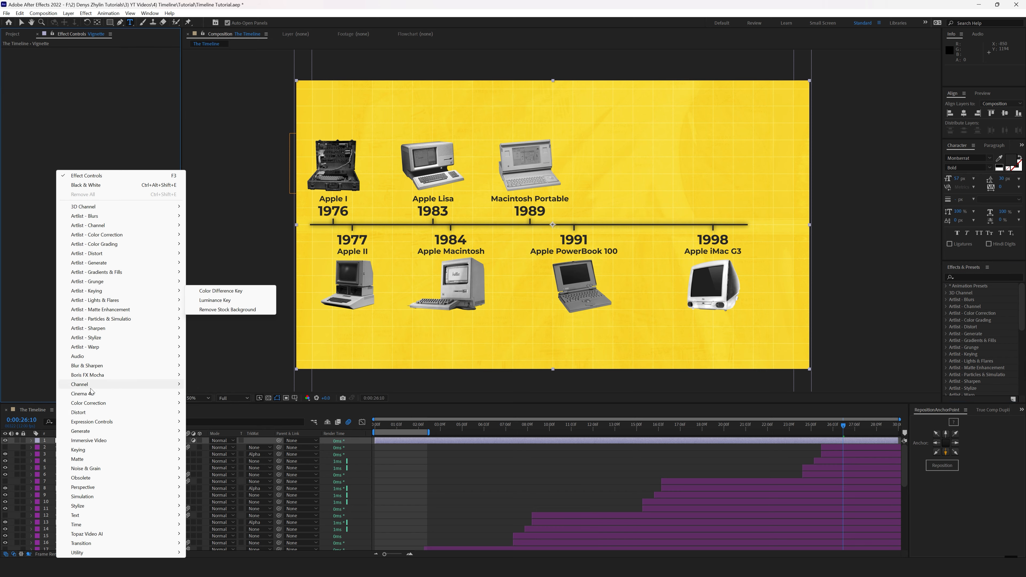
mouse_move(100, 404)
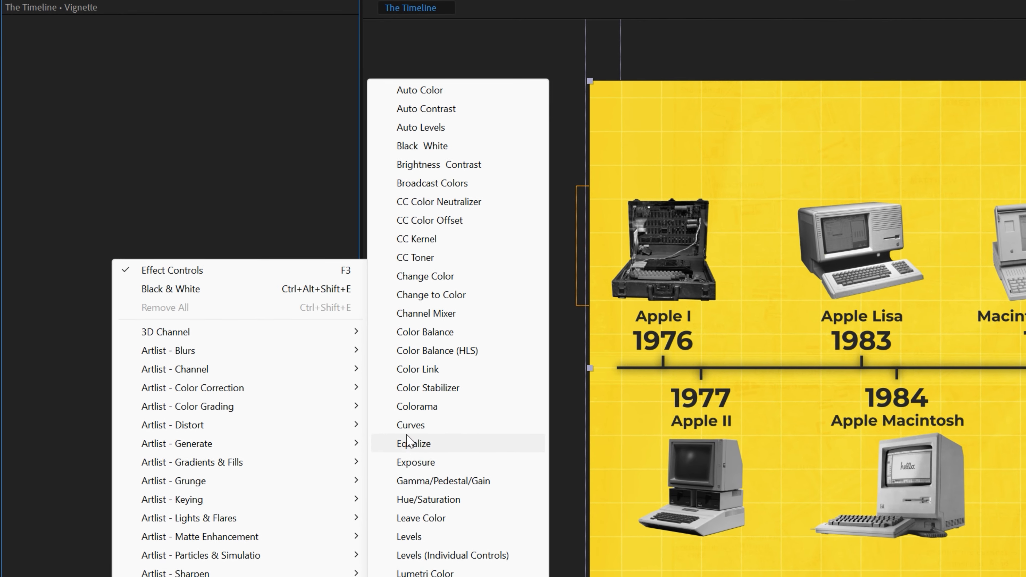
left_click(232, 275)
left_click_drag(133, 187, 149, 202)
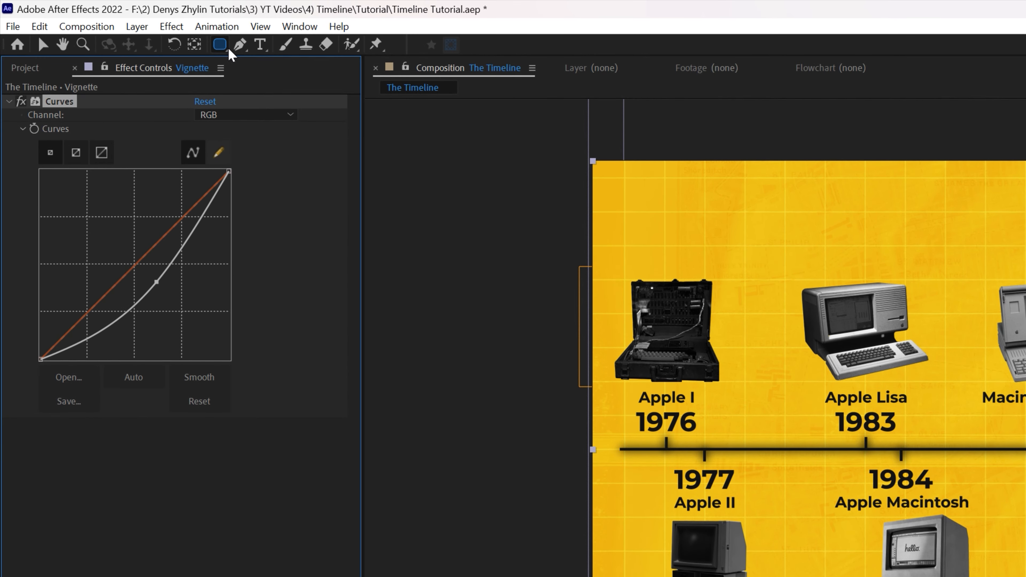
Add an elliptical mask that fills the whole frame to the Vignette layer.
key("q")
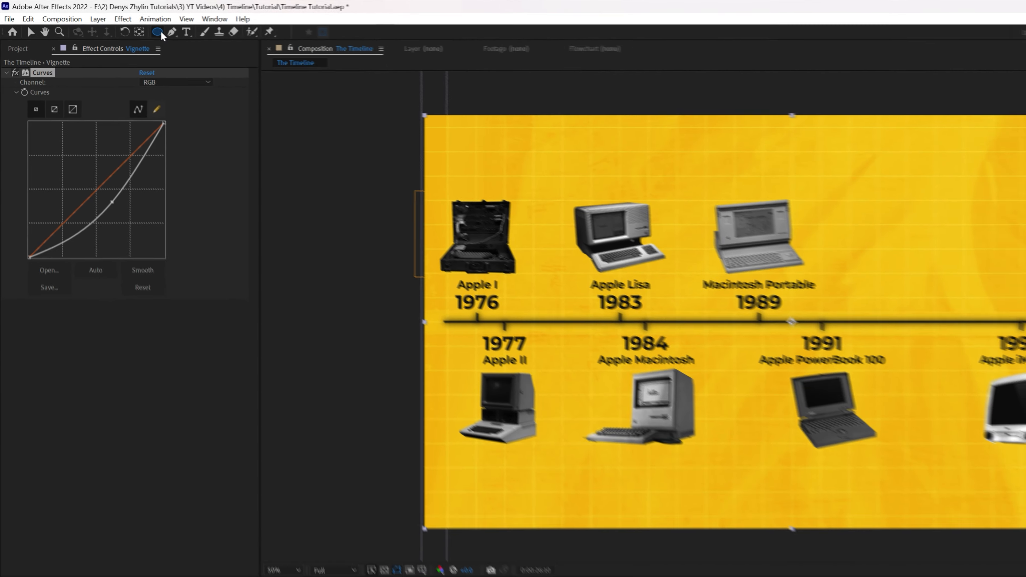
double_click(221, 45)
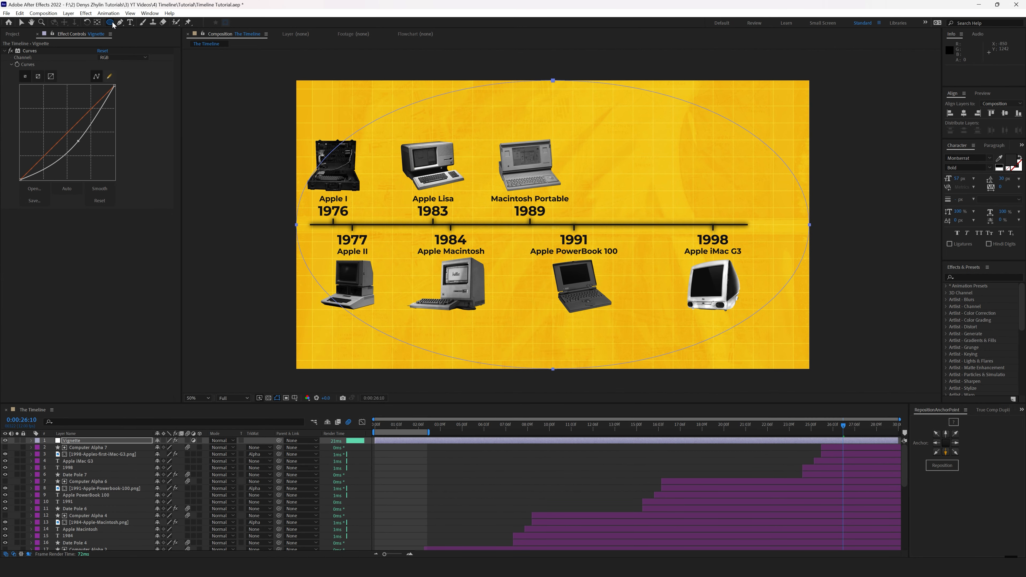
key("v")
Invert the Vignette layer's elliptical mask and set its feather to 350 pixels.
key("f")
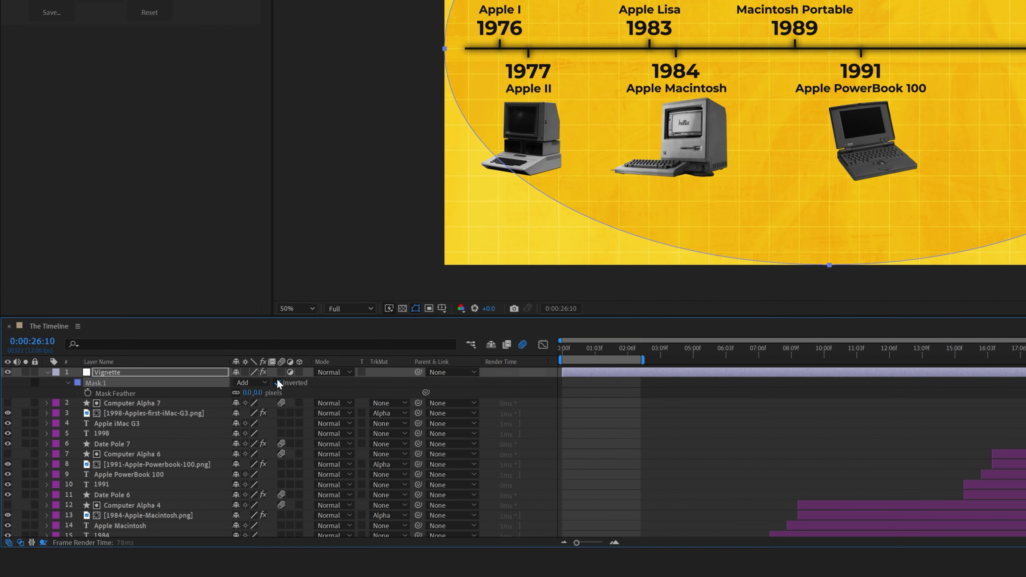
left_click(277, 383)
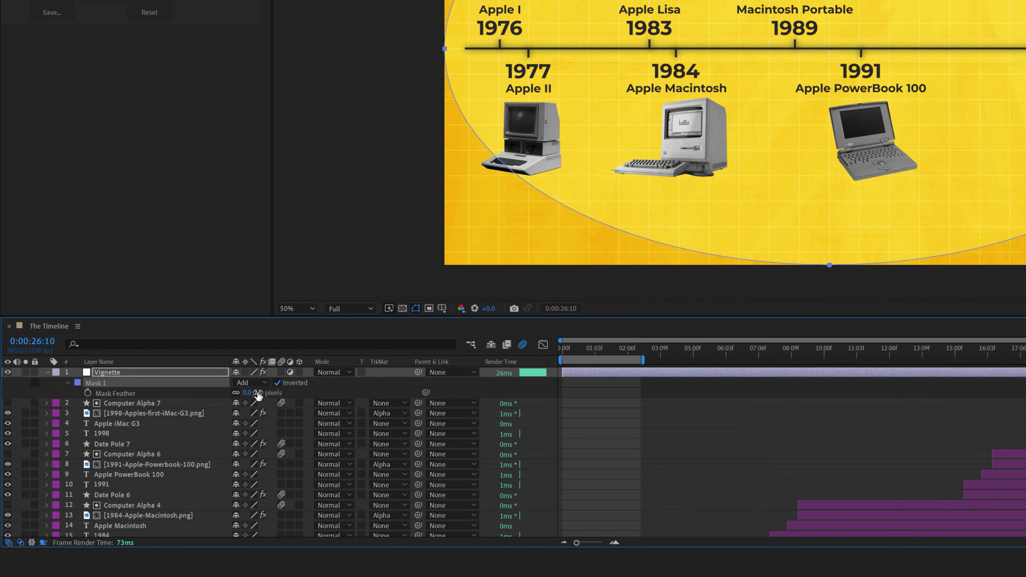
type("350")
key("Return")
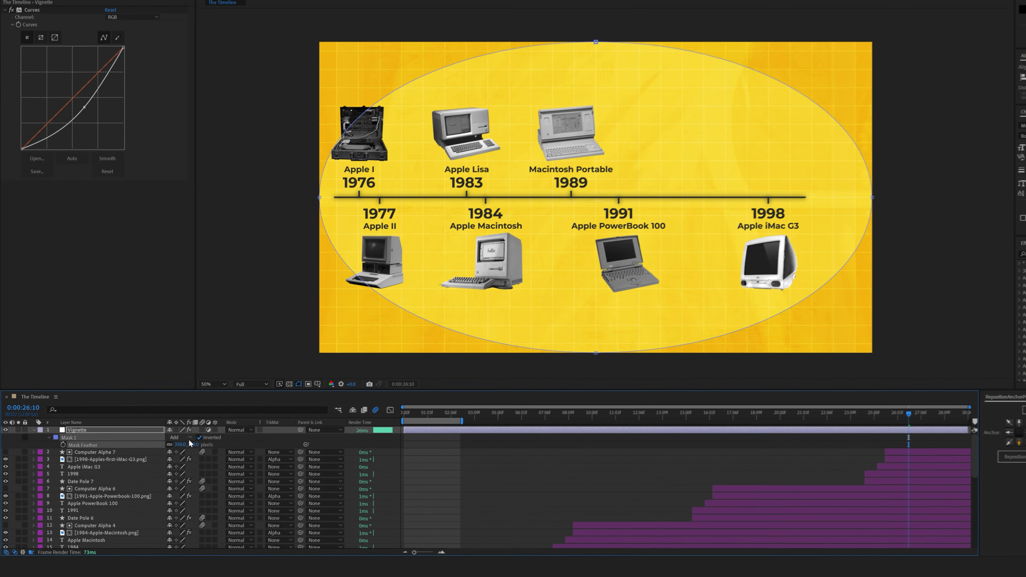
left_click(498, 508)
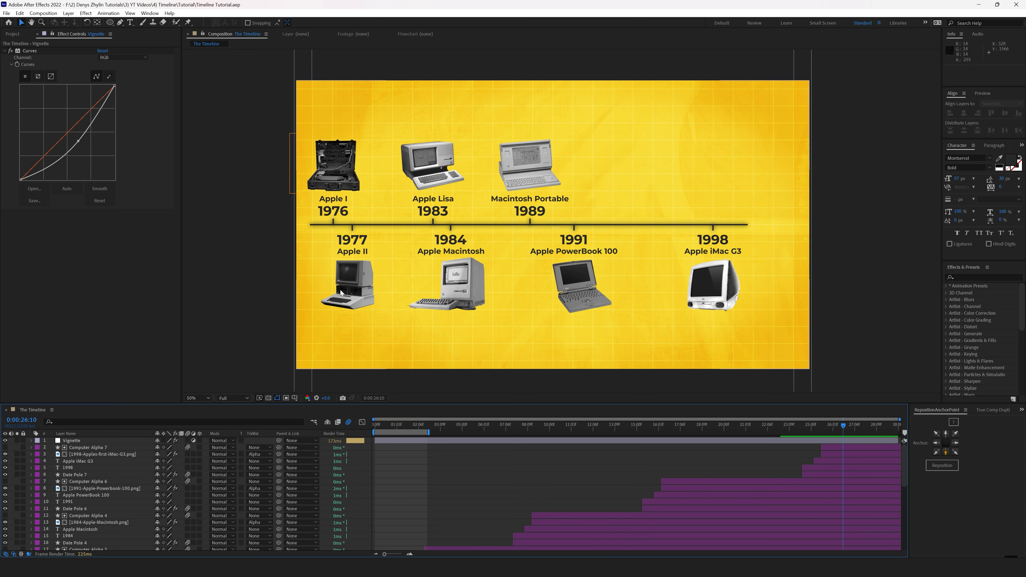
Move the four computer images below the line, together with their Computer Alpha mattes, slightly down away from their labels.
scroll(108, 512, "down", 8)
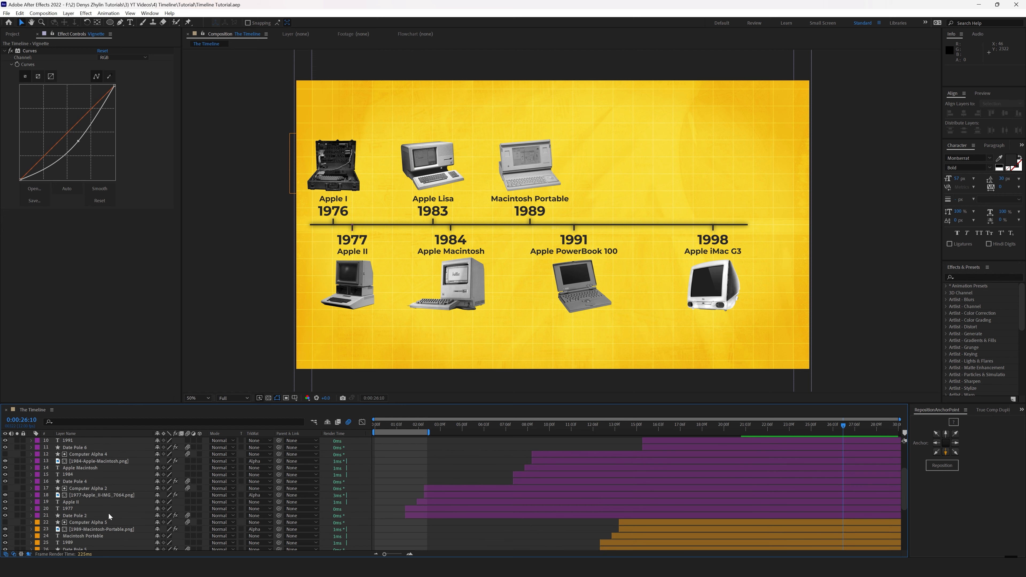
scroll(87, 495, "up", 5)
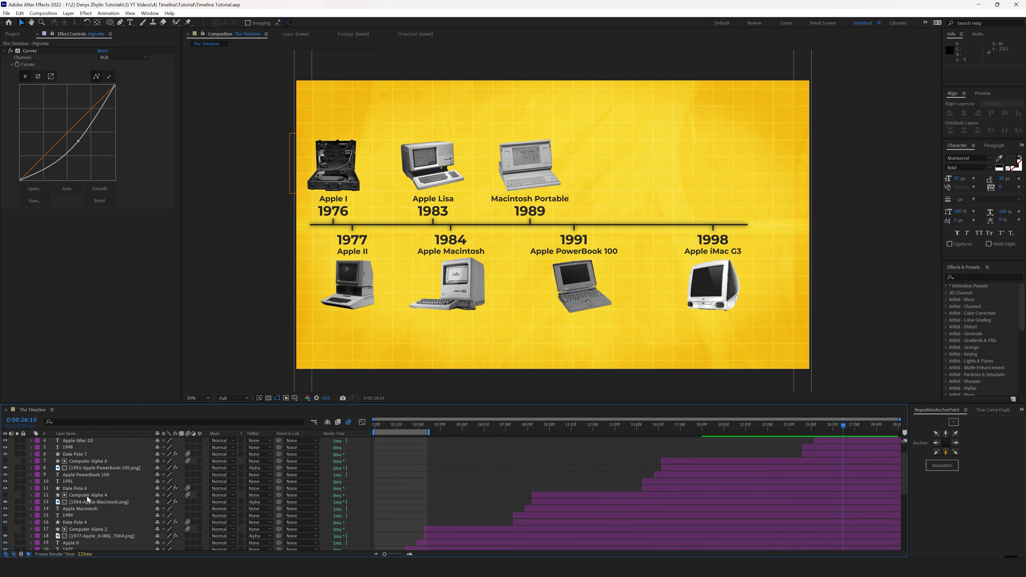
left_click(88, 496)
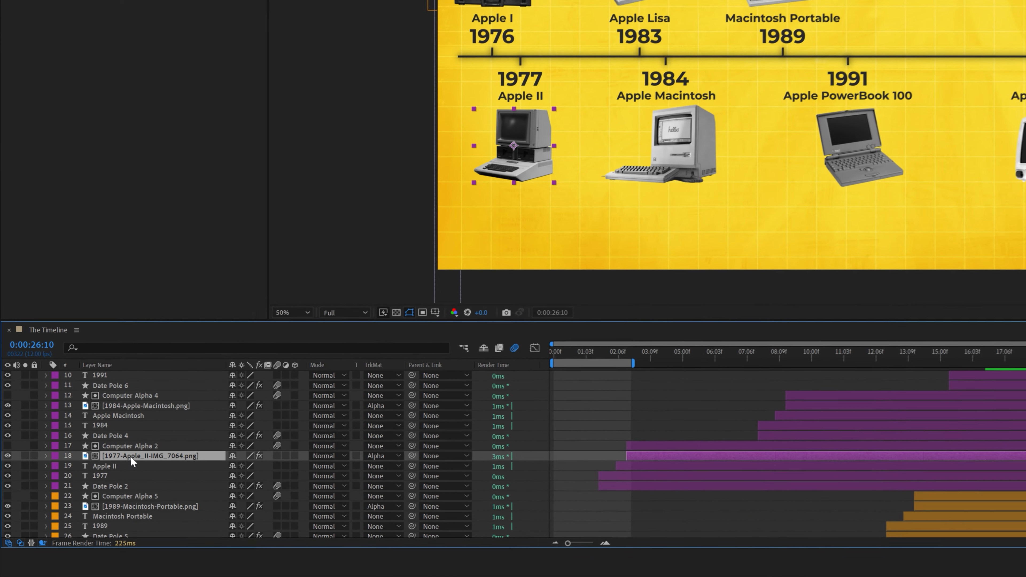
left_click(145, 443, "shift")
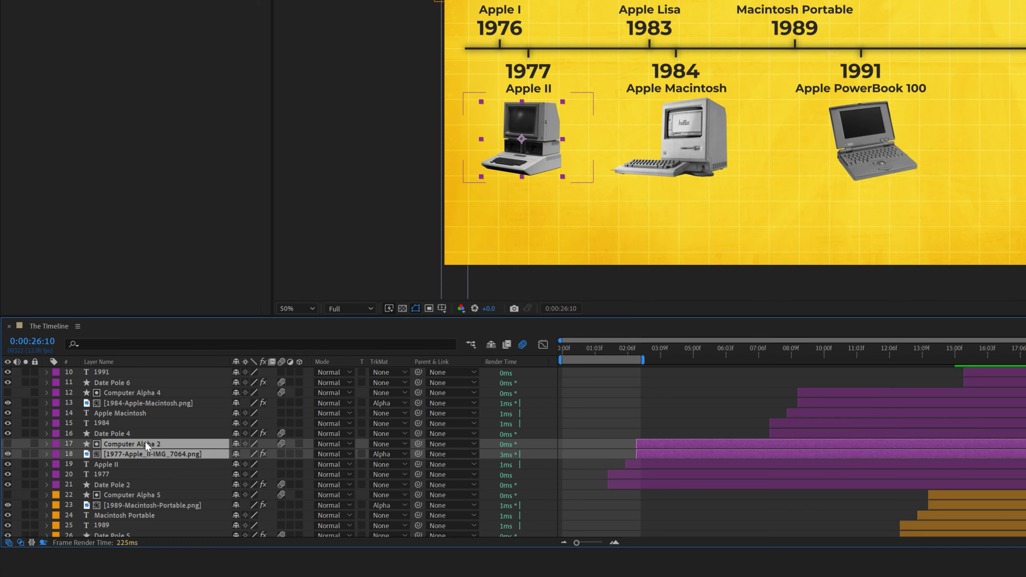
left_click(128, 403, "ctrl")
left_click(127, 393, "ctrl")
scroll(127, 393, "up", 3)
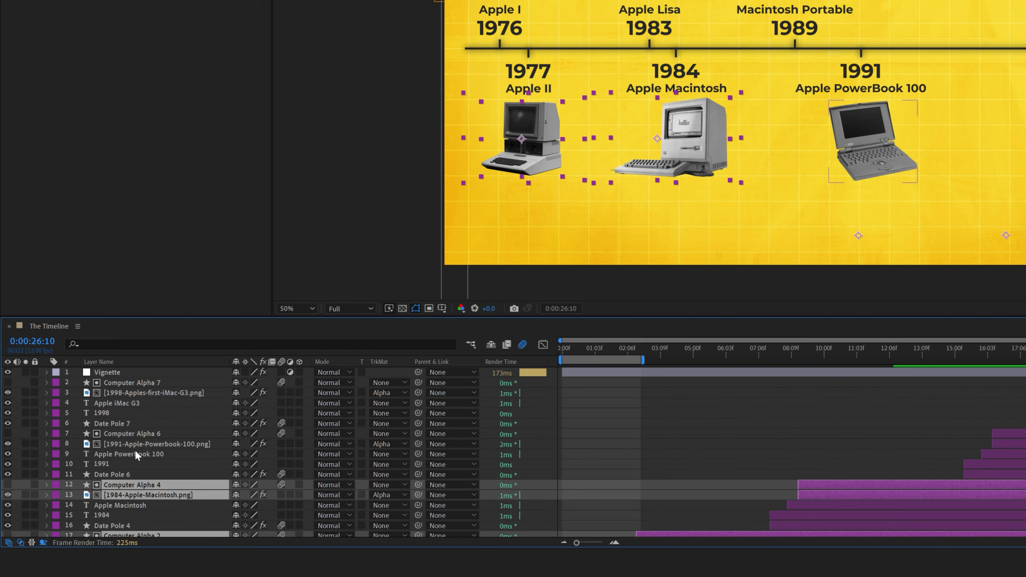
left_click(135, 443, "ctrl")
left_click(133, 434, "ctrl")
left_click(120, 392, "ctrl")
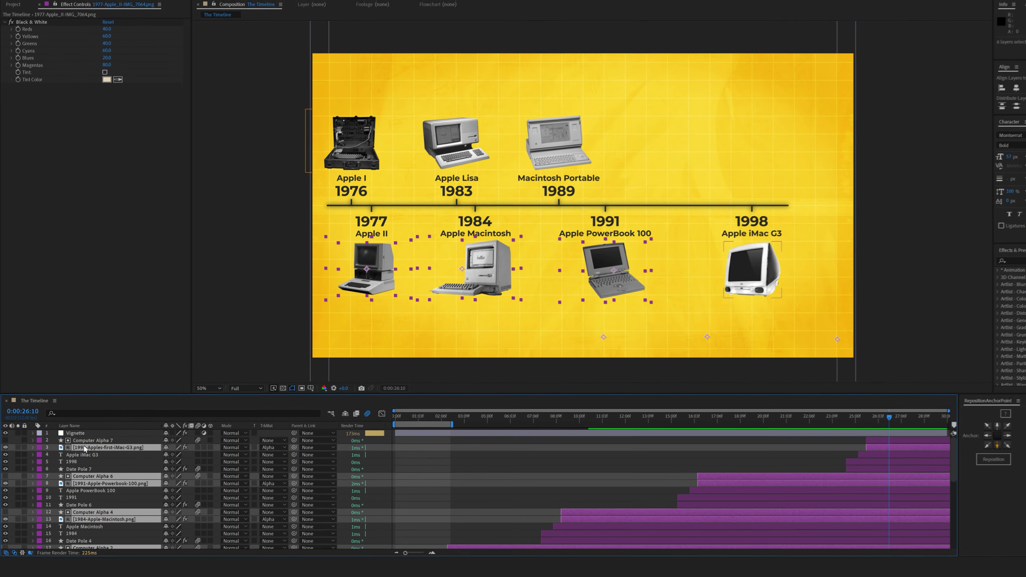
left_click(93, 440, "ctrl")
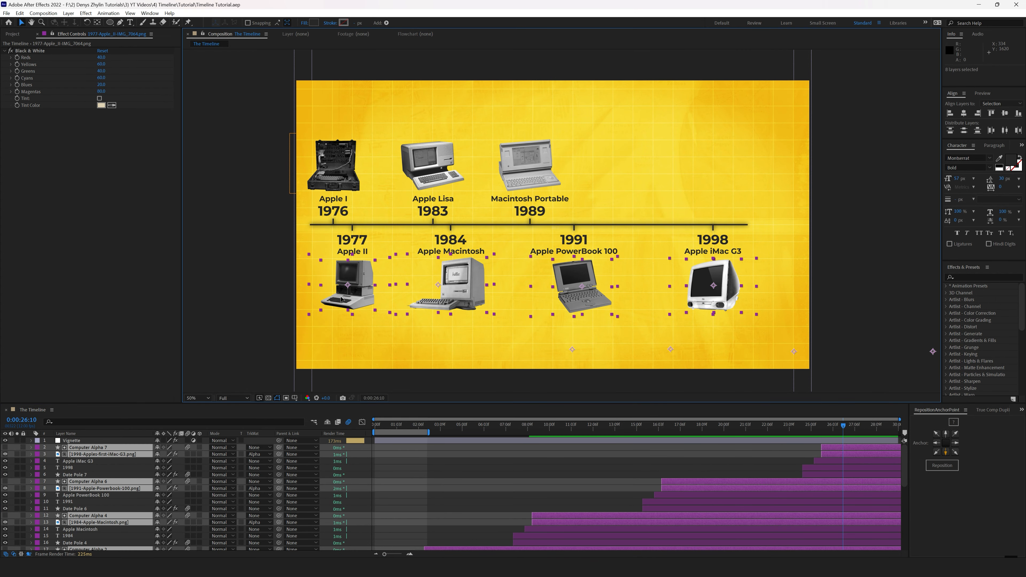
left_click_drag(341, 300, 340, 304)
Move the three computer images above the line, together with their Computer Alpha mattes, slightly up away from their labels.
scroll(91, 522, "down", 5)
left_click(87, 533)
left_click(84, 526, "ctrl")
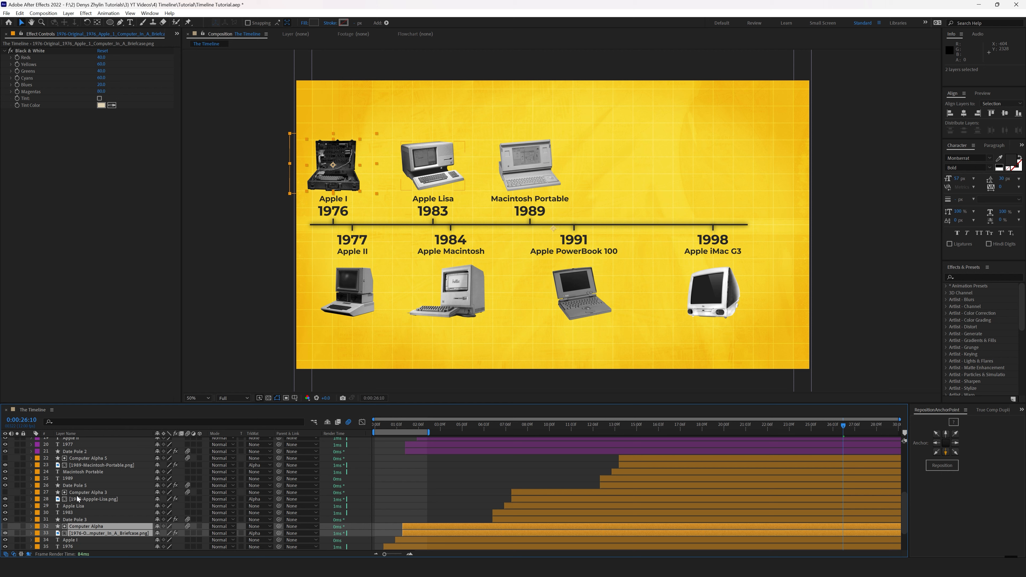
left_click(77, 499, "ctrl")
left_click(77, 492, "ctrl")
left_click(78, 466, "ctrl")
left_click(78, 458, "ctrl")
left_click_drag(328, 185, 327, 178)
scroll(101, 449, "up", 10)
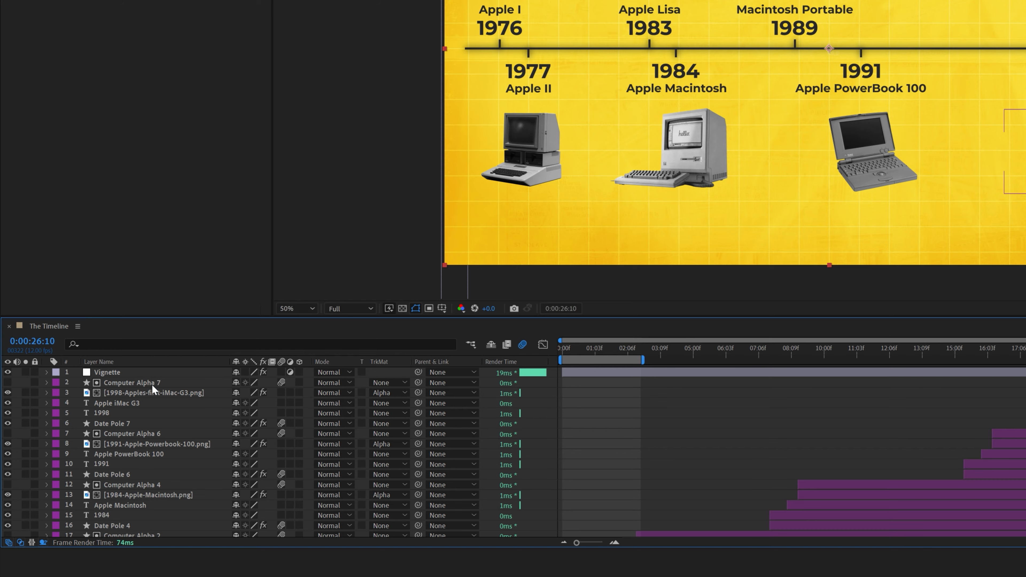
Turn every layer between Vignette and the BG solid into a 3D layer.
key("ctrl+a")
left_click_drag(299, 412, 300, 382)
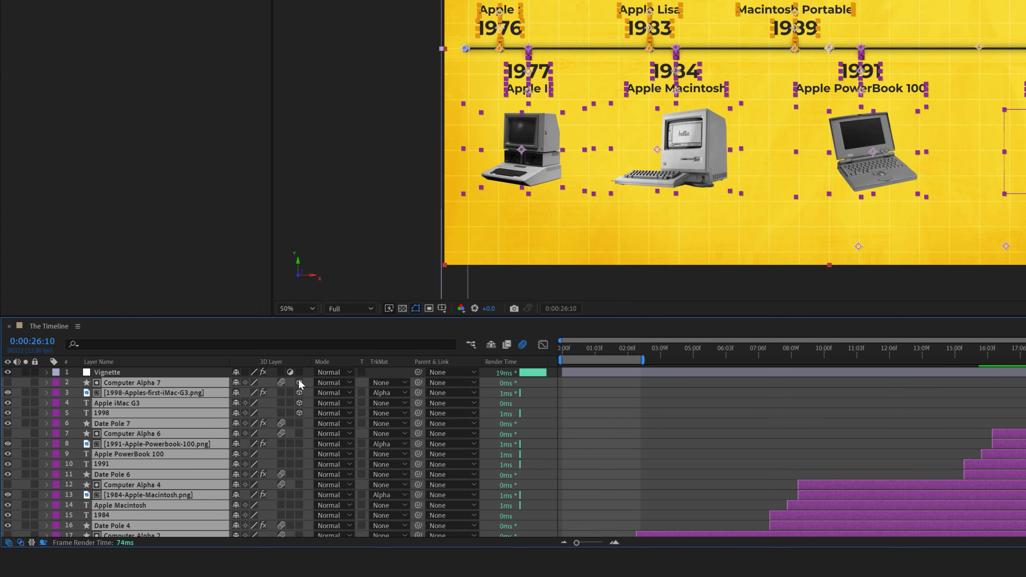
left_click(299, 382)
left_click(570, 431)
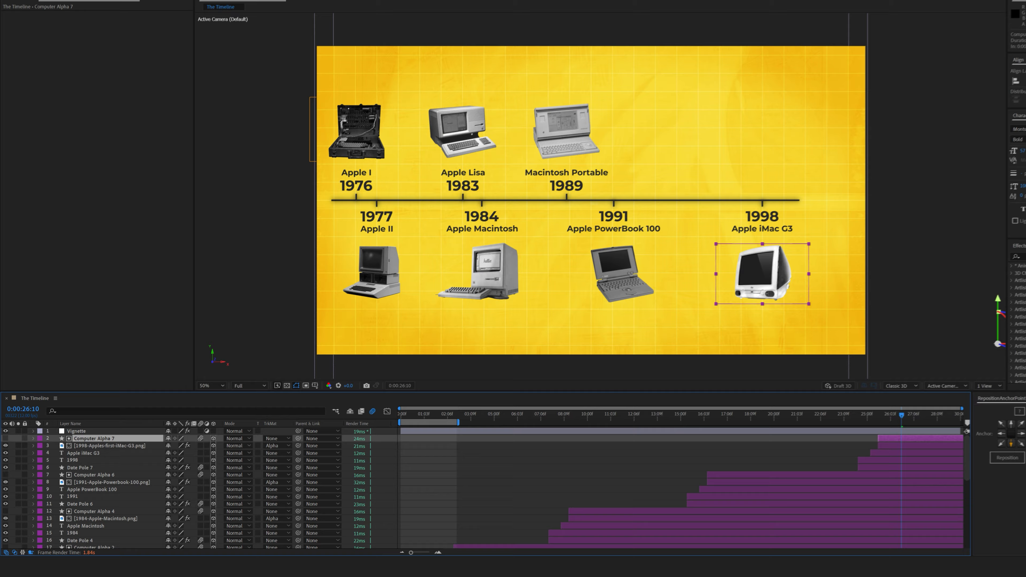
Add a two-node camera with the 50mm preset and place it above the Vignette layer.
left_click(68, 13)
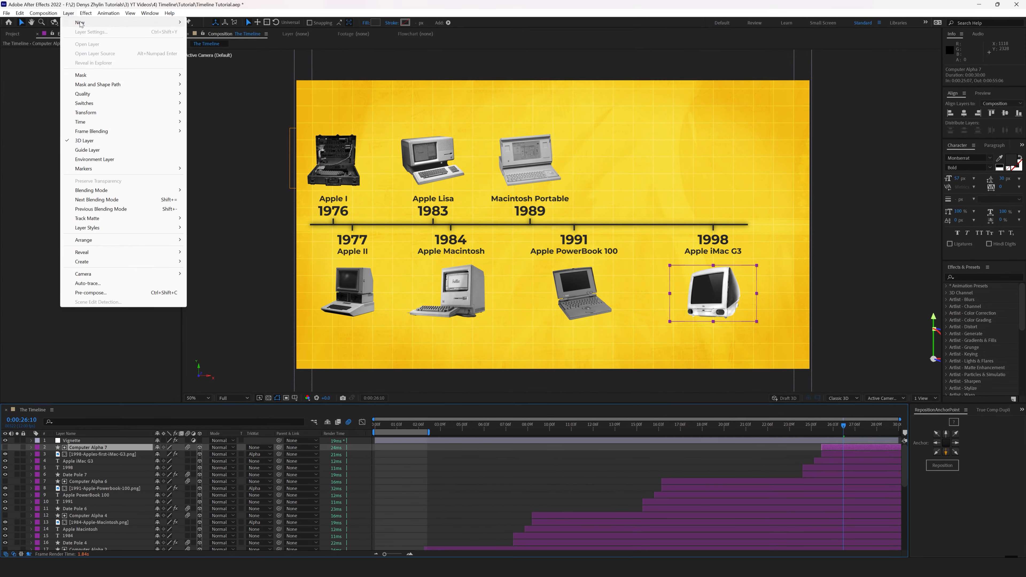
mouse_move(80, 22)
left_click(210, 50)
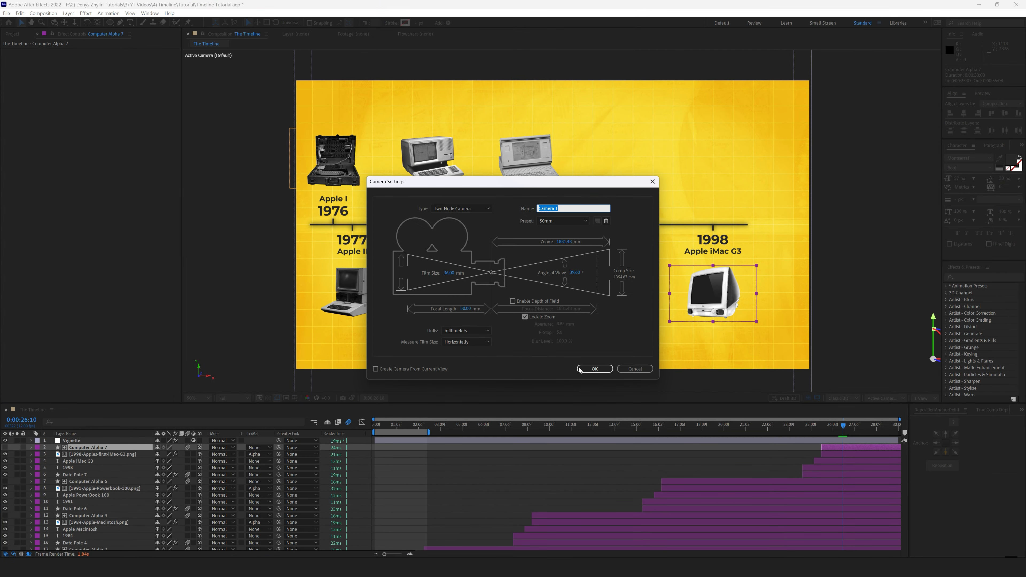
left_click(593, 368)
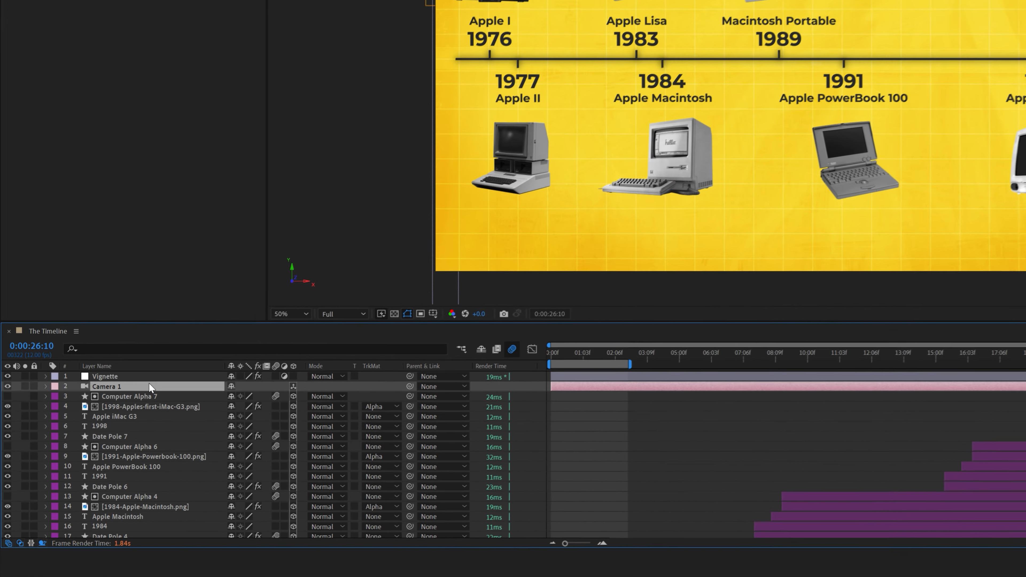
left_click_drag(108, 379, 107, 371)
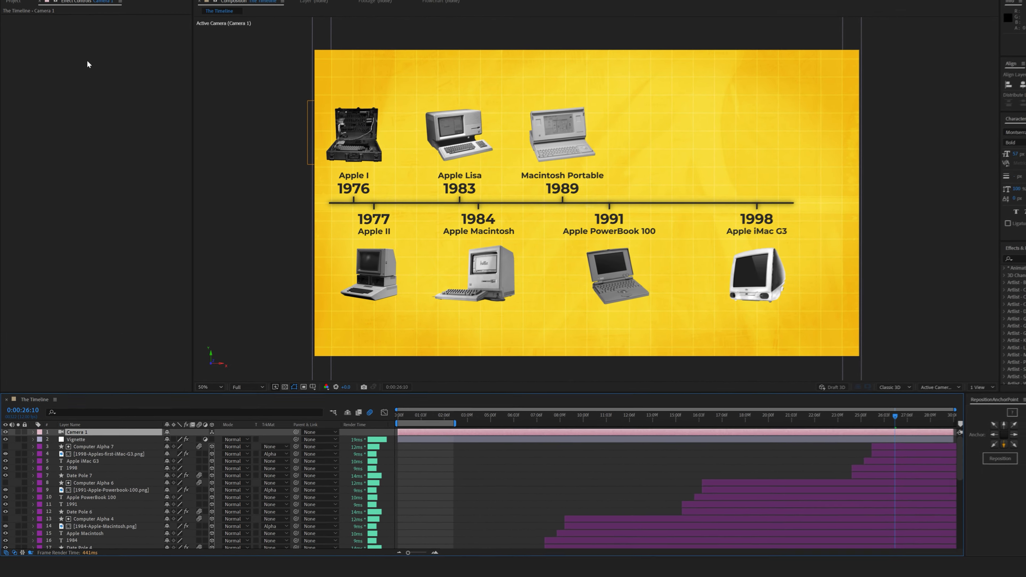
Add a 3D null object named Camera Controls and parent Camera 1 to it.
left_click(68, 13)
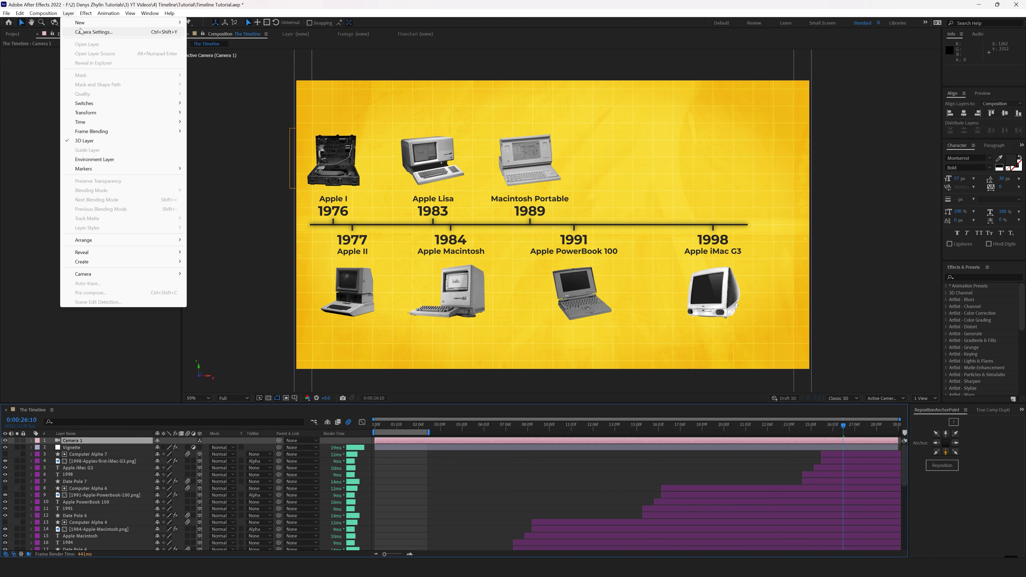
mouse_move(93, 22)
left_click(211, 60)
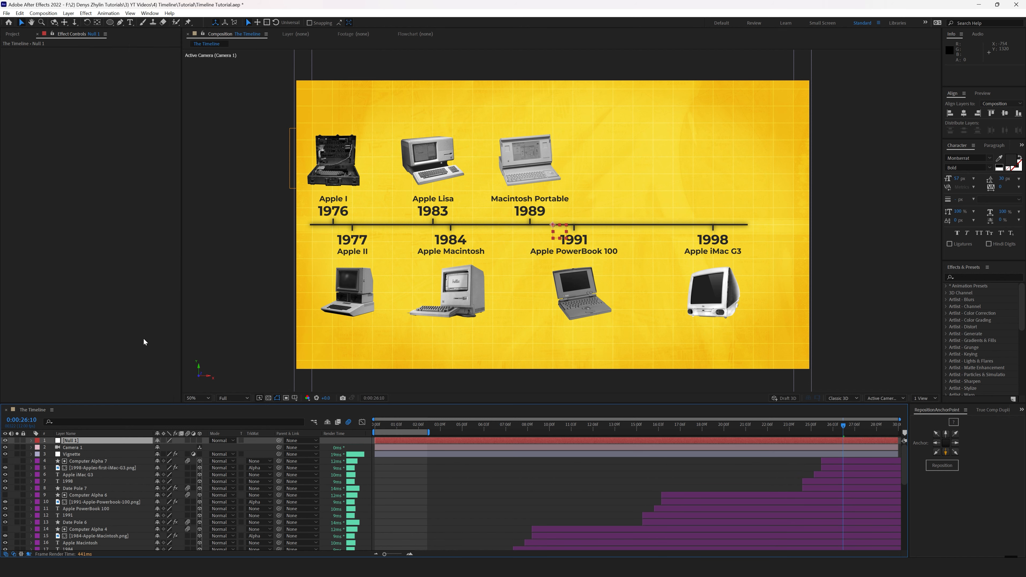
key("Return")
type("Camera ")
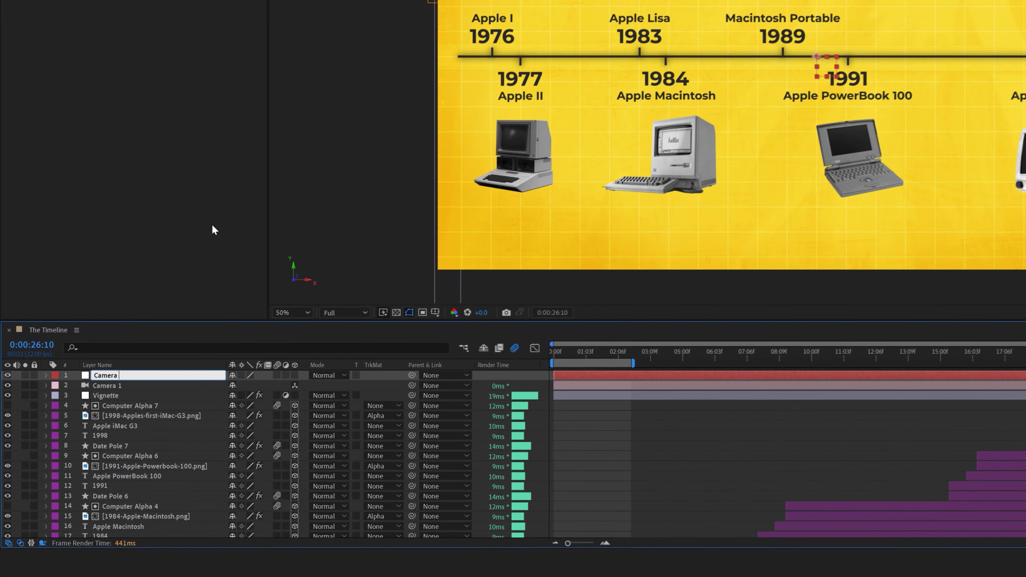
type("Controls")
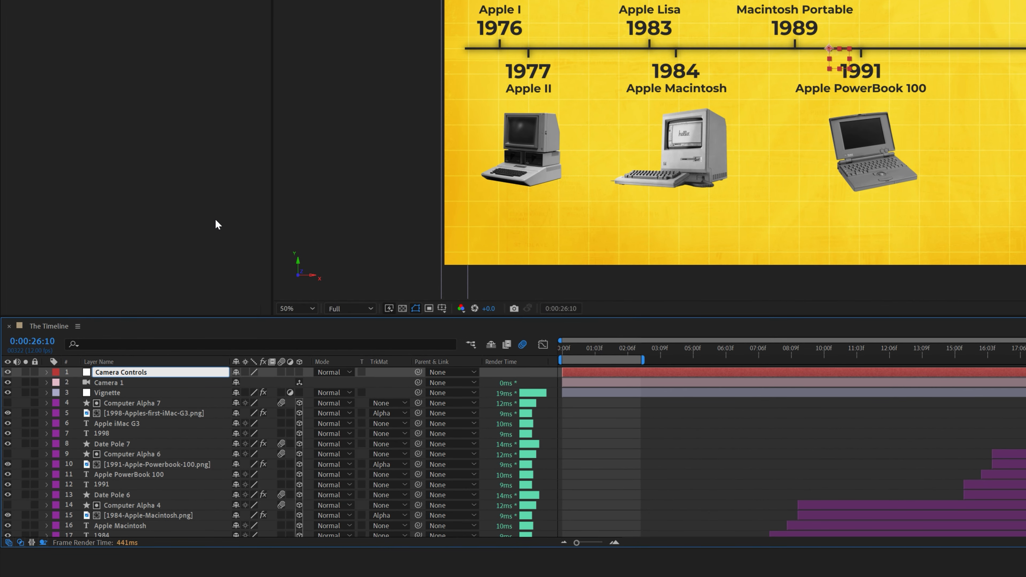
key("Return")
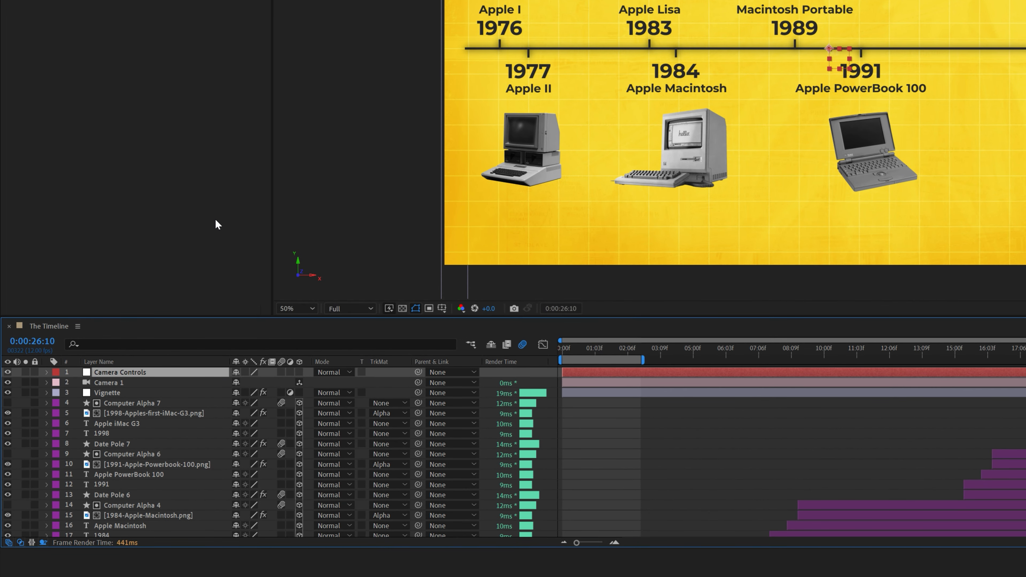
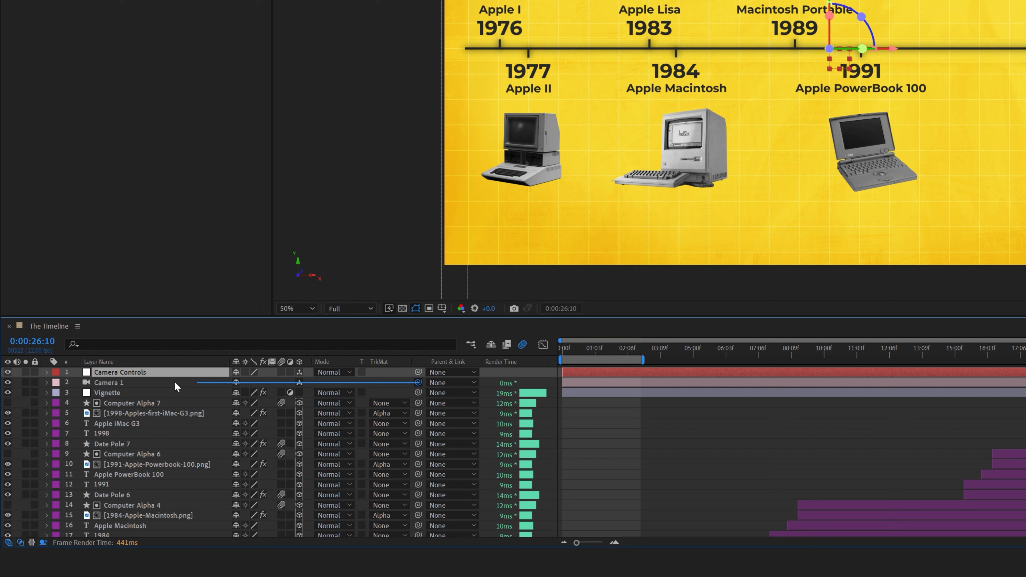
left_click_drag(174, 381, 138, 373)
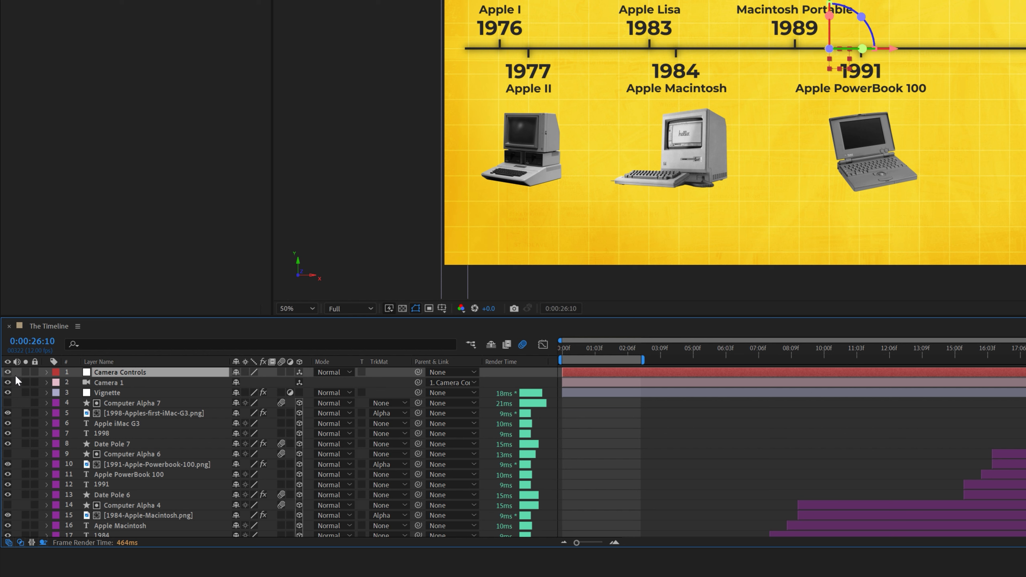
Set the Camera Controls null's X Rotation to 16° and Y Rotation to 38°.
left_click(47, 372)
left_click(55, 384)
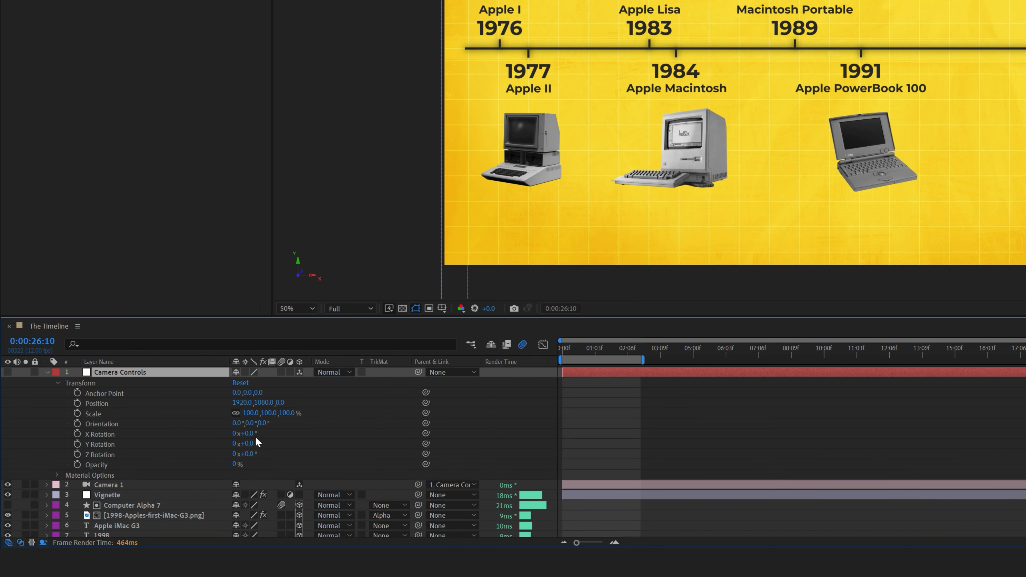
left_click(351, 445)
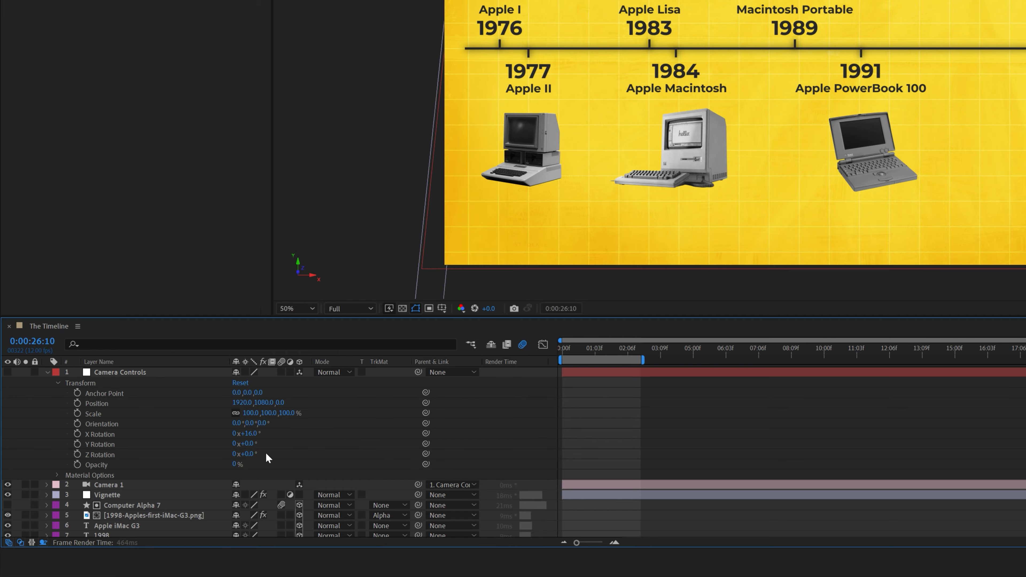
left_click(248, 444)
type("38")
left_click(335, 448)
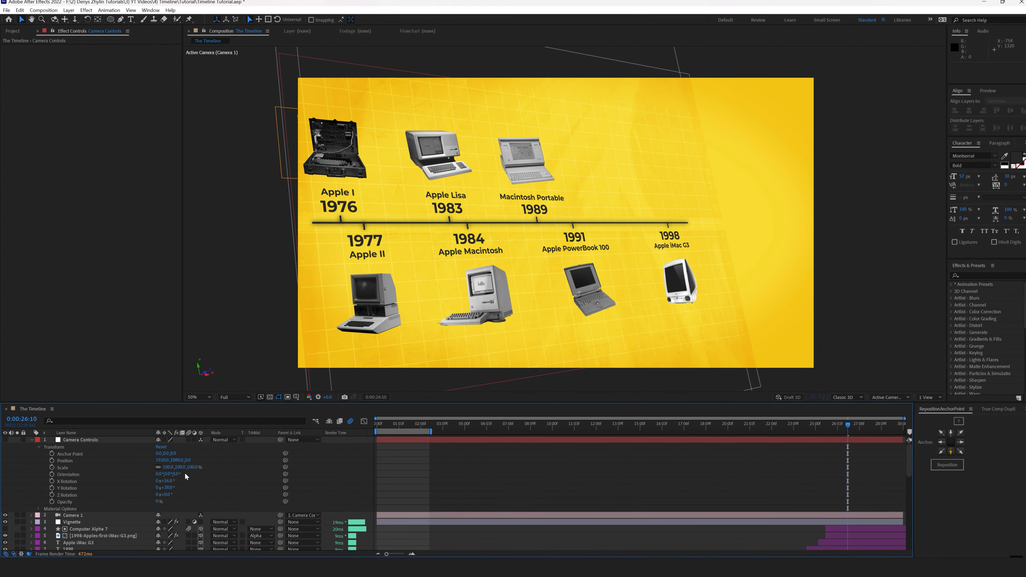
Reposition Camera Controls with a Z position of 722 to frame the timeline closer, and keyframe its Position at the start.
left_click_drag(168, 456, 30, 463)
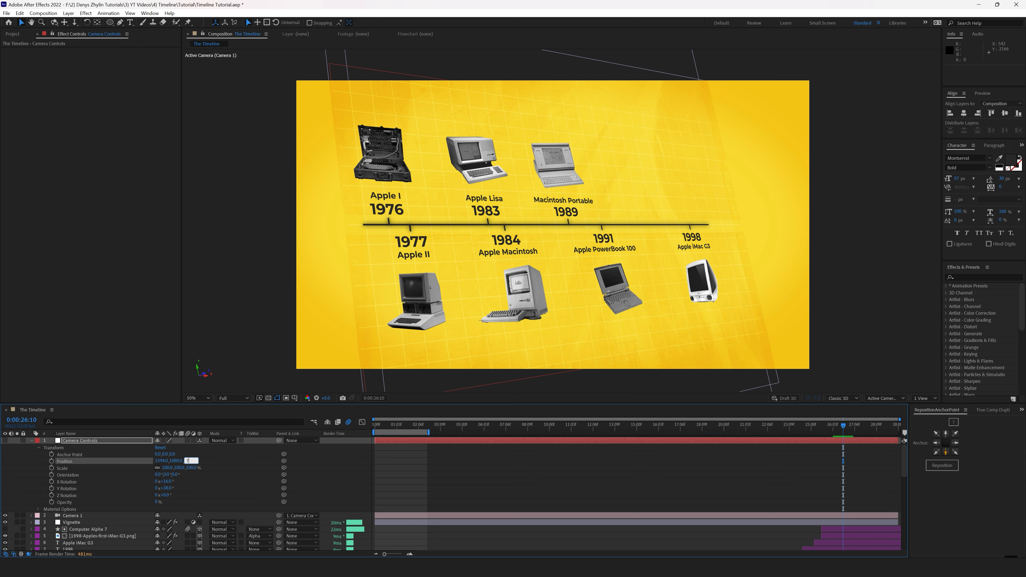
key("Return")
left_click_drag(175, 461, 71, 462)
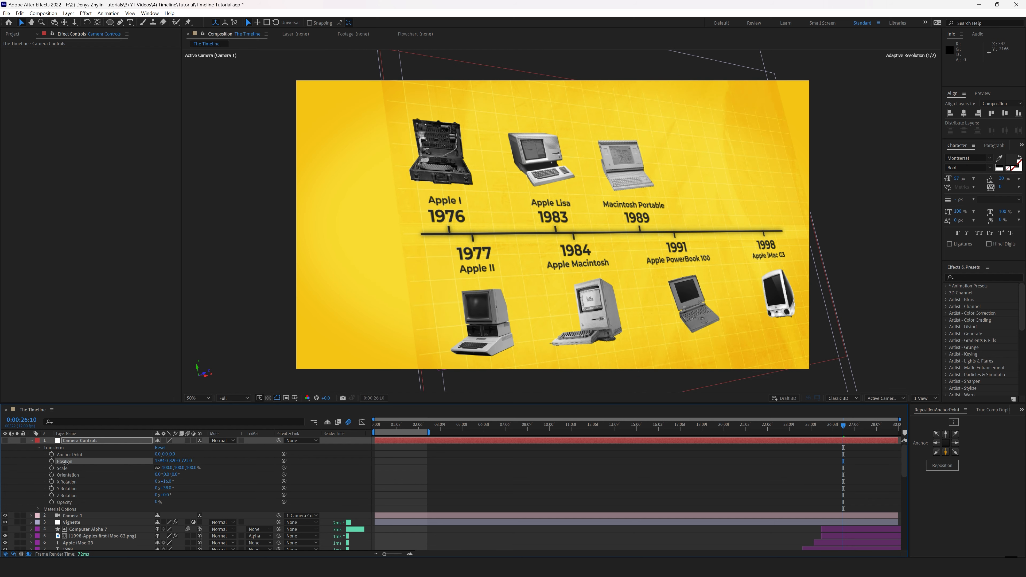
left_click_drag(159, 463, 193, 463)
key("space")
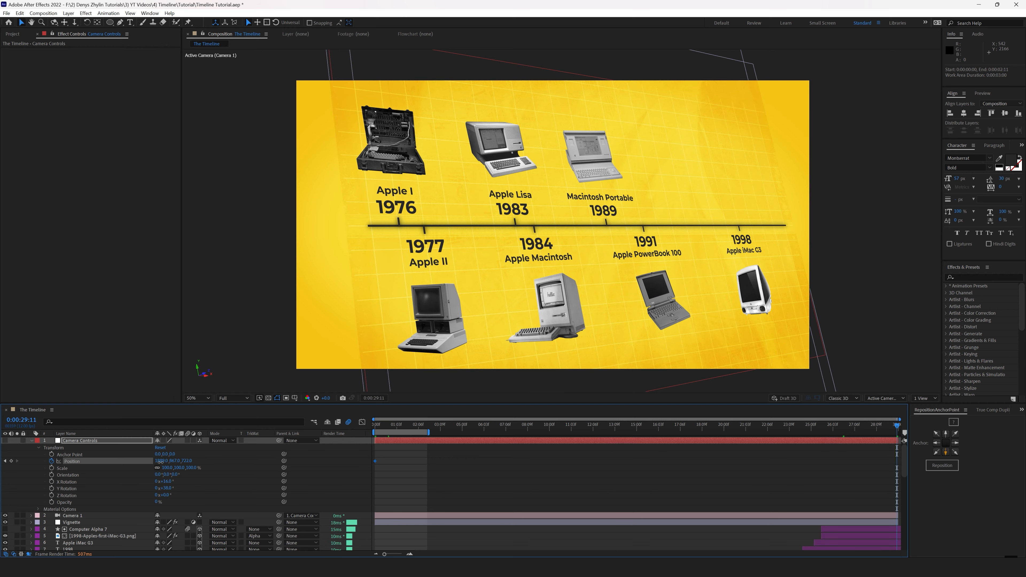
Keyframe the Camera Controls Position at 0:00:29:11 with a larger X value so the camera travels to the 1998 entry, and scrub through the move.
left_click_drag(160, 462, 389, 475)
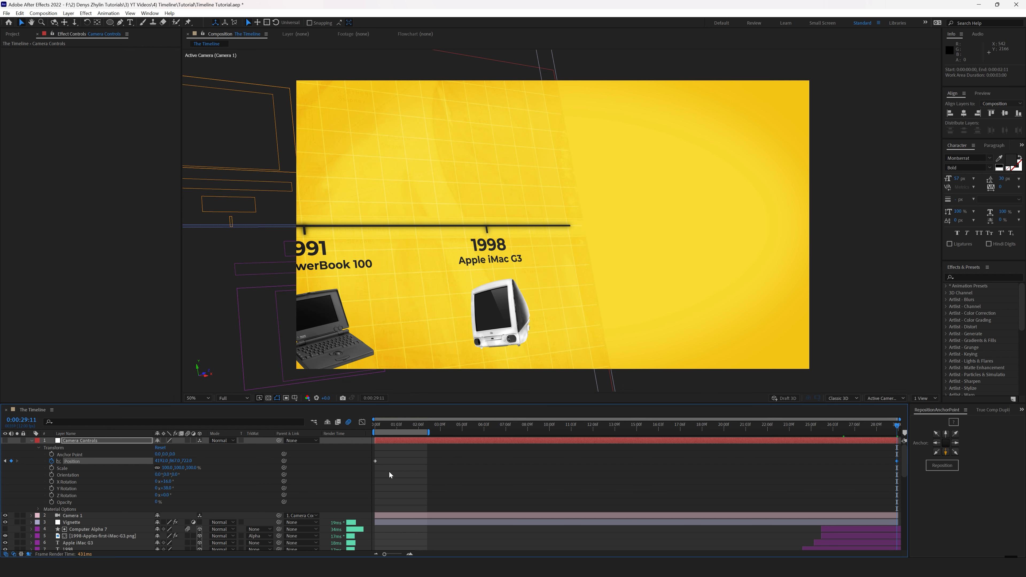
left_click_drag(163, 461, 55, 461)
left_click(465, 474)
left_click_drag(377, 426, 802, 452)
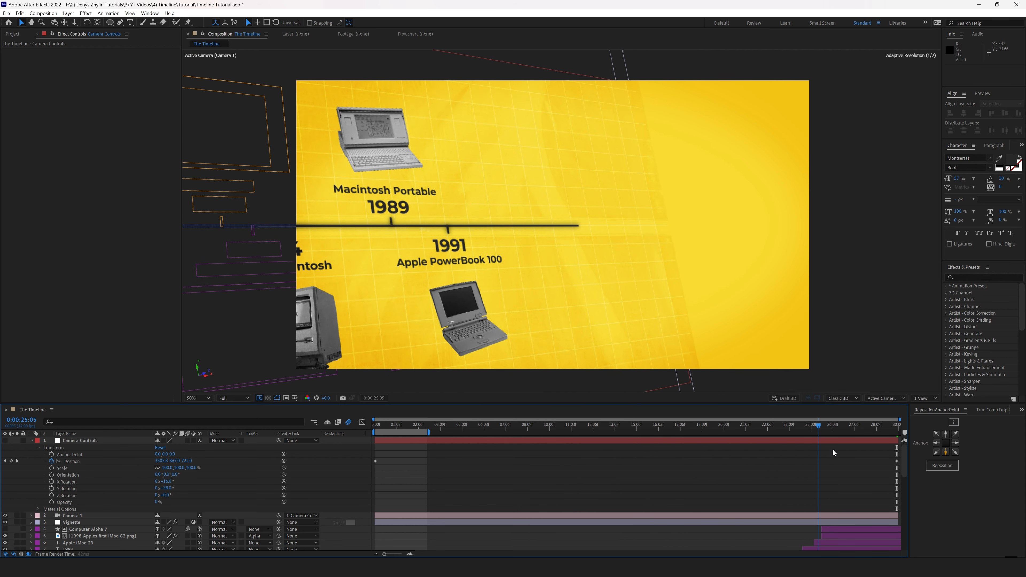
left_click_drag(833, 451, 872, 450)
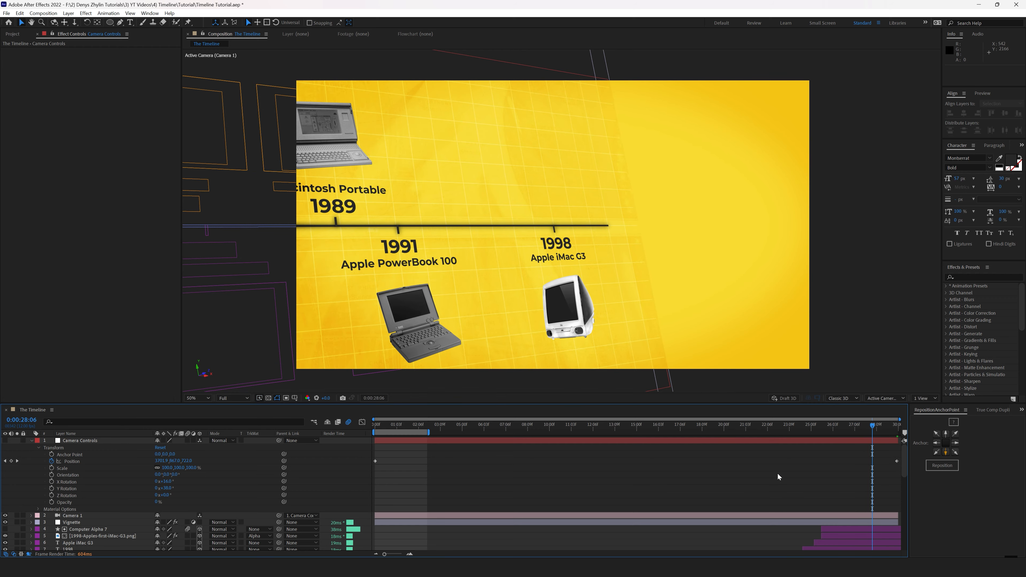
Push the Grid layer back in depth by setting its Z position to 1335.
scroll(447, 473, "down", 12)
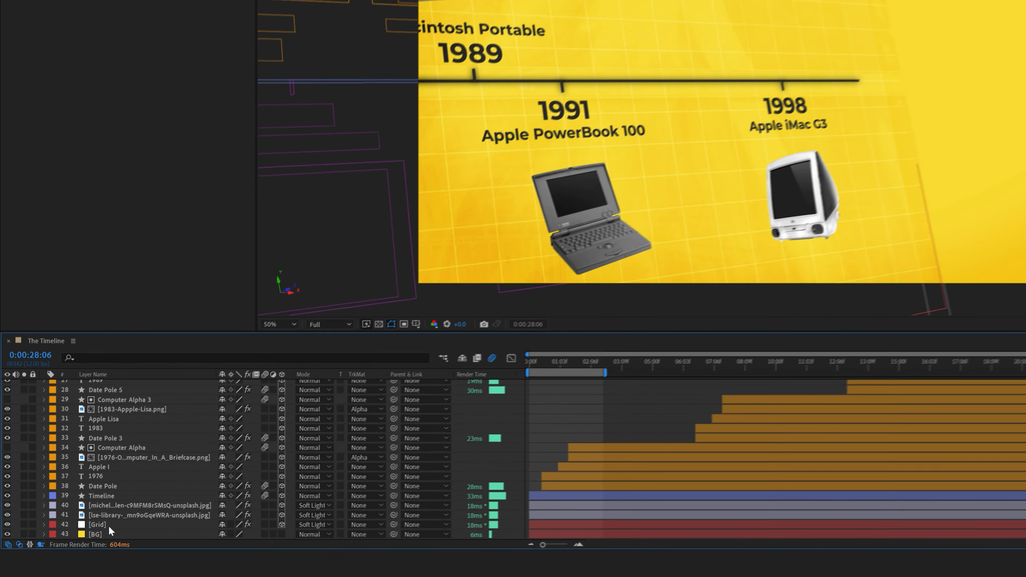
left_click(77, 540)
key("p")
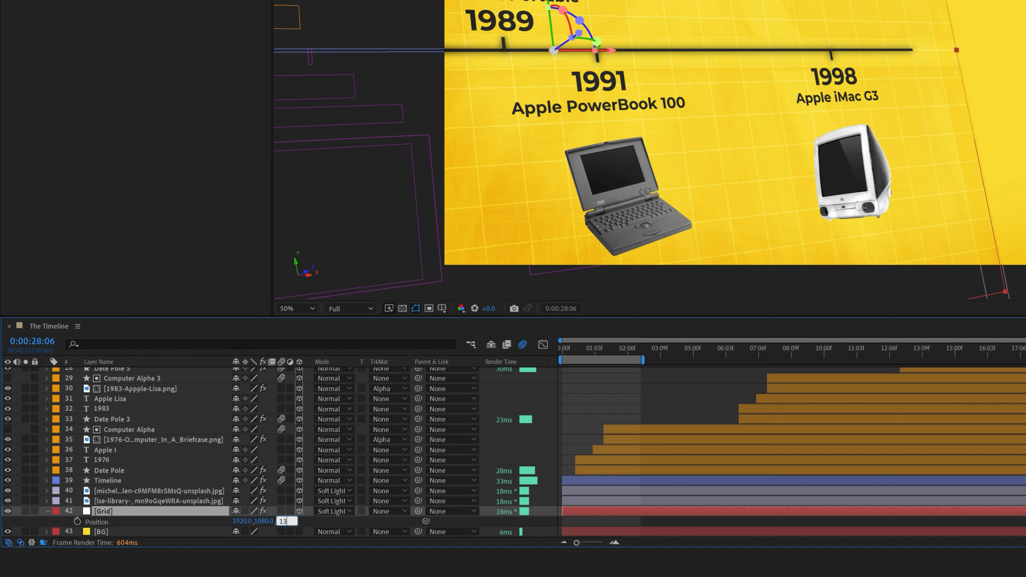
key("Return")
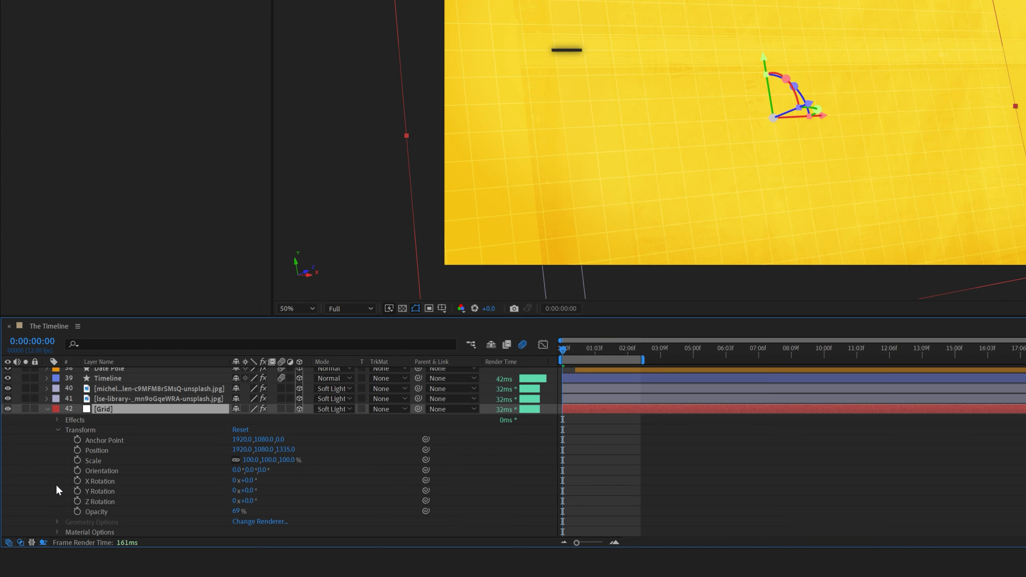
Scale the Grid layer to 154% and move it up and to the right to cover more of the camera view.
left_click_drag(253, 464, 287, 464)
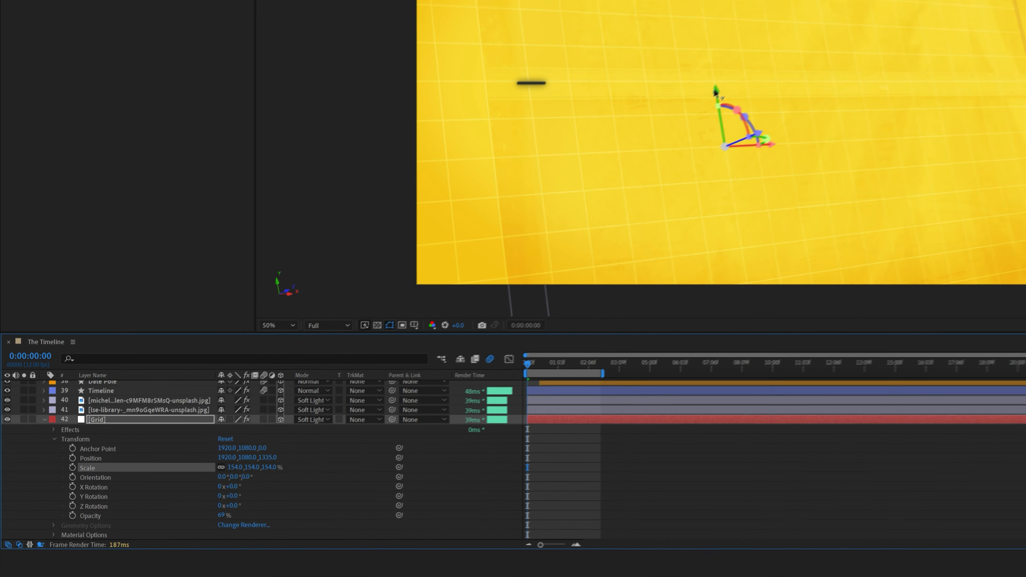
left_click_drag(715, 92, 713, 11)
left_click_drag(507, 173, 507, 171)
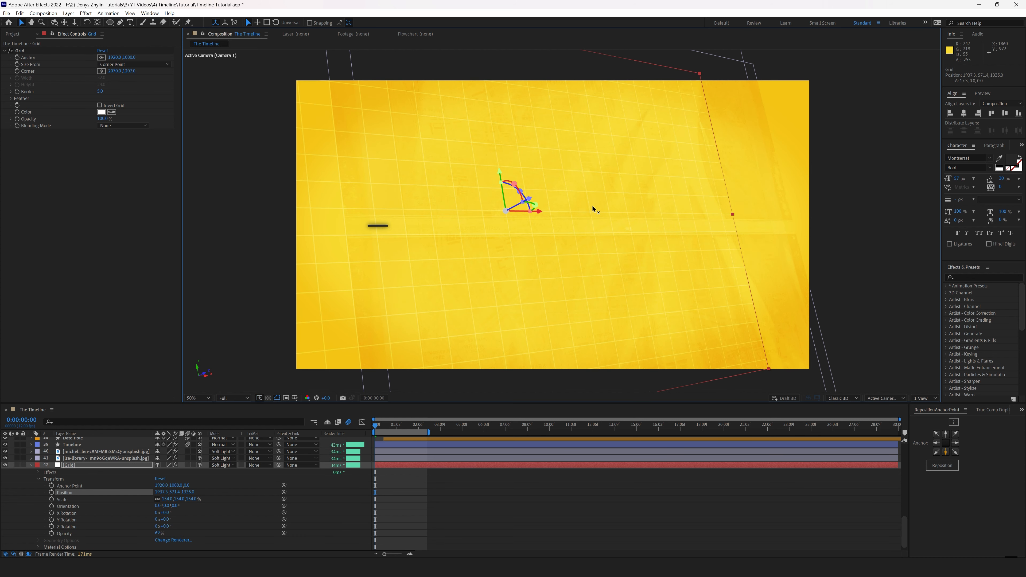
left_click_drag(593, 209, 642, 205)
left_click_drag(600, 177, 600, 172)
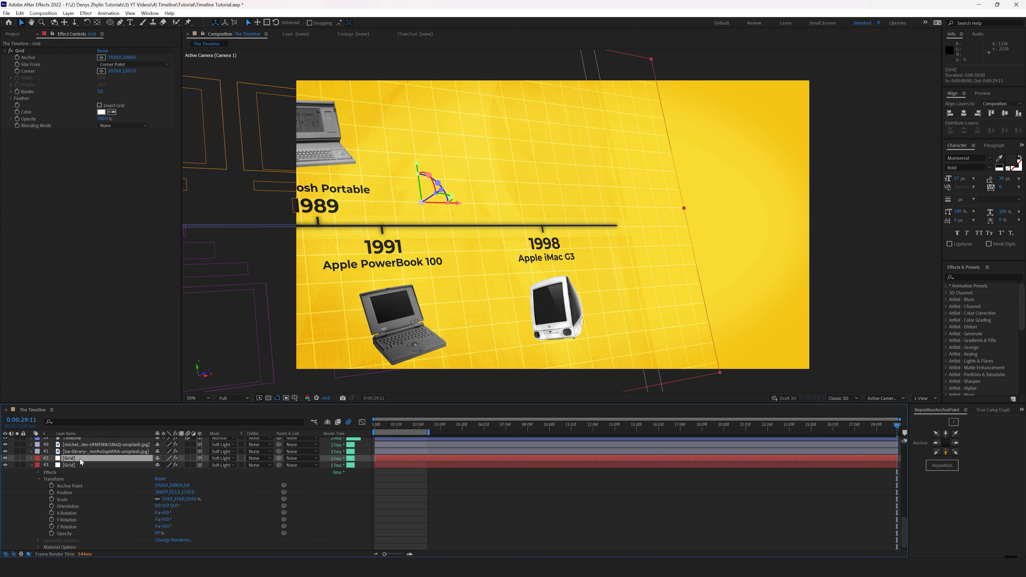
Duplicate the Grid layer and shift the copy right along X to cover the empty area beyond the timeline's end.
key("p")
left_click_drag(159, 467, 358, 463)
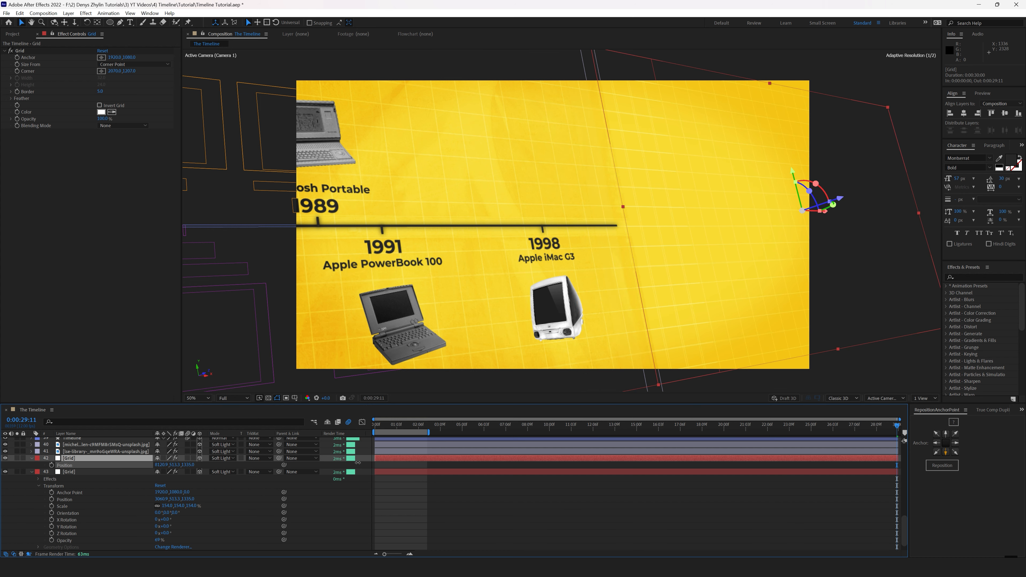
left_click_drag(160, 466, 187, 464)
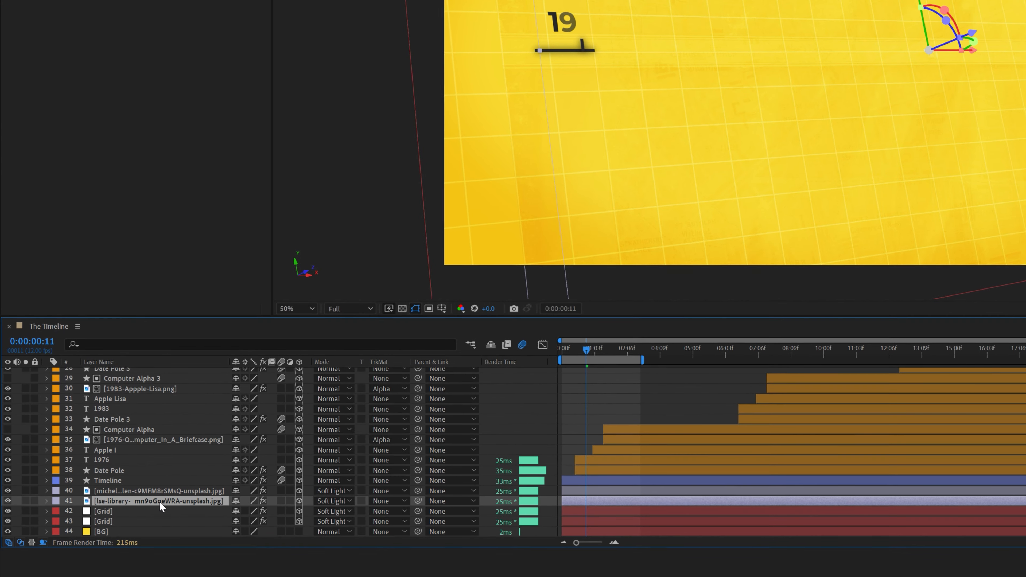
Rotate the lse-library texture image 90° on Z and scale it up to cover the frame.
key("r")
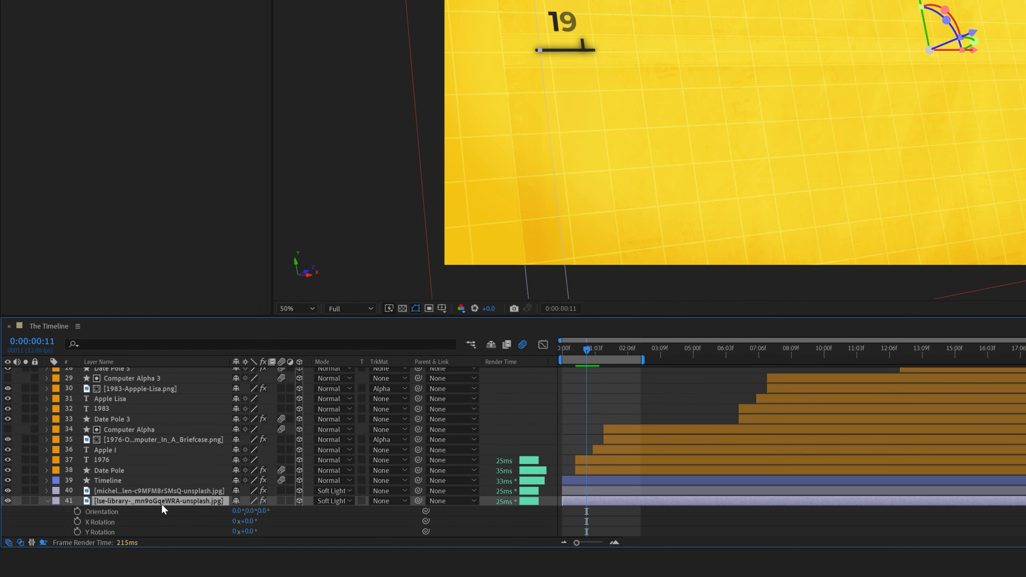
type("90")
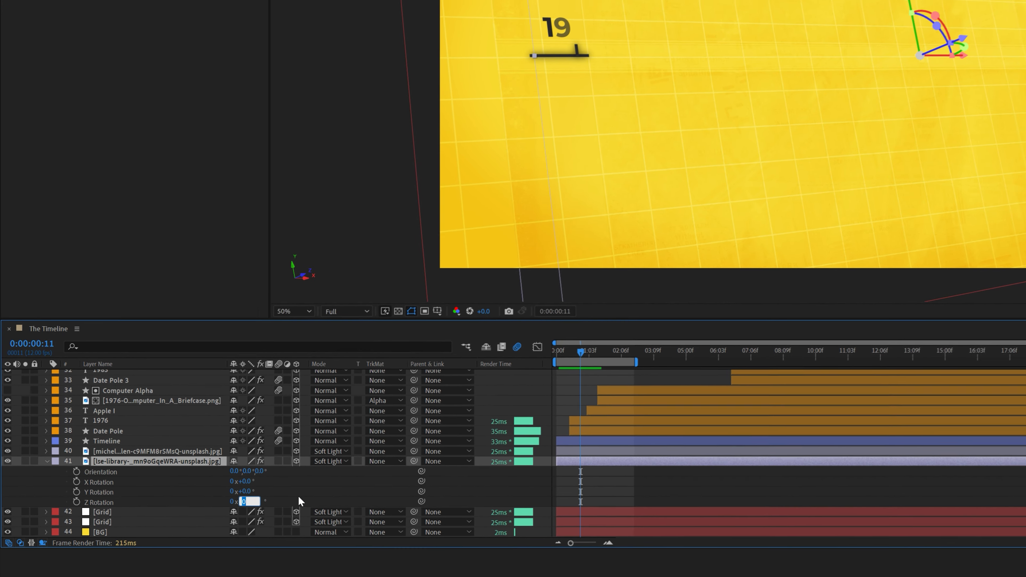
key("Return")
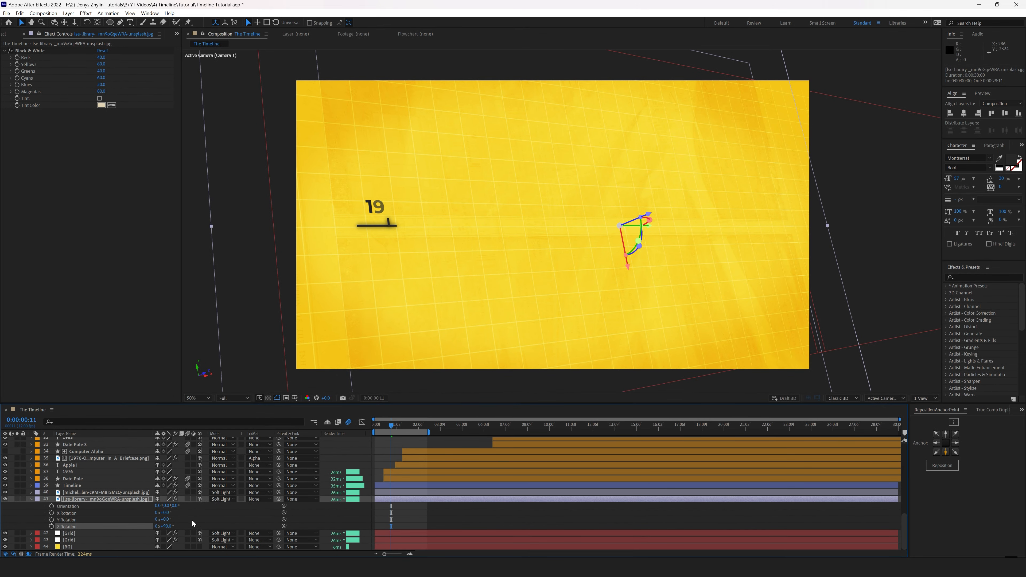
key("s")
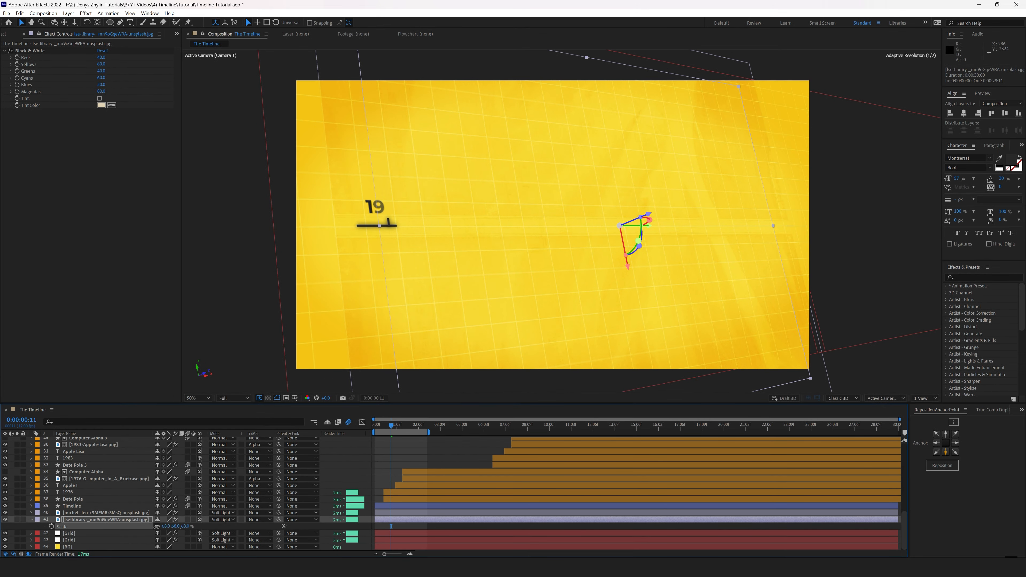
left_click_drag(156, 526, 158, 526)
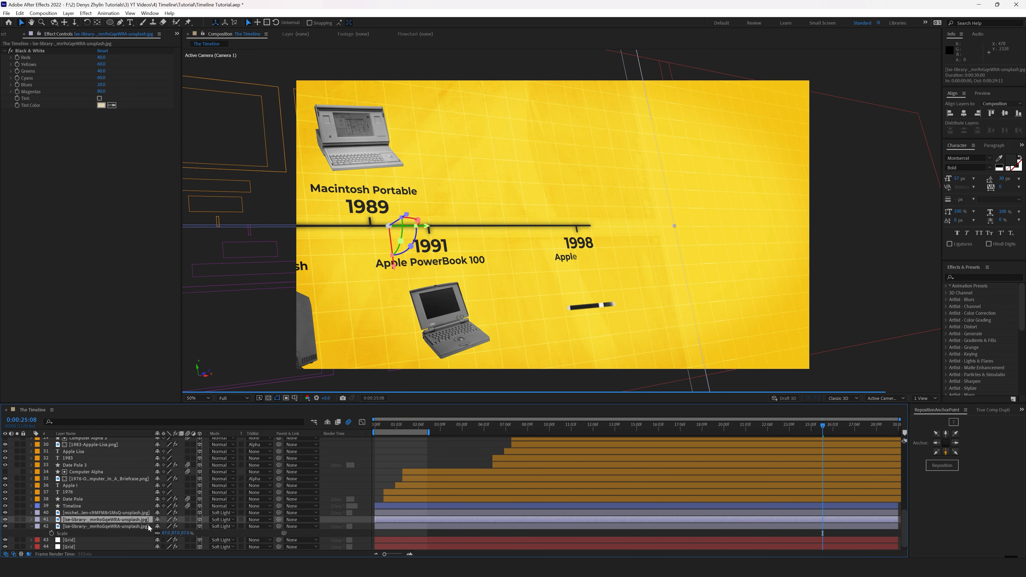
Set the Z position of the original lse-library texture layer to 1426.
left_click(81, 520)
key("p")
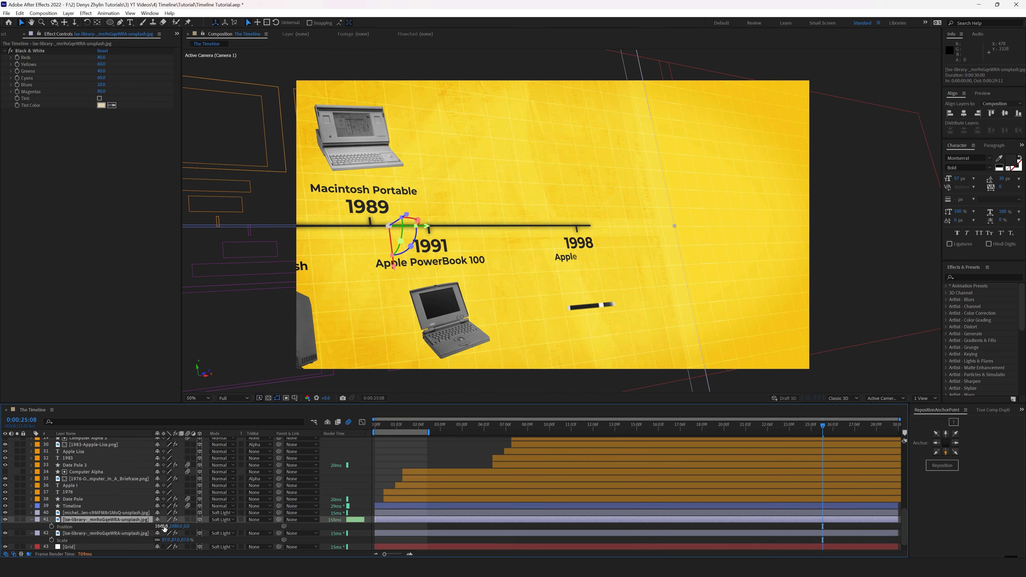
scroll(77, 524, "down", 1)
left_click(78, 520, "shift")
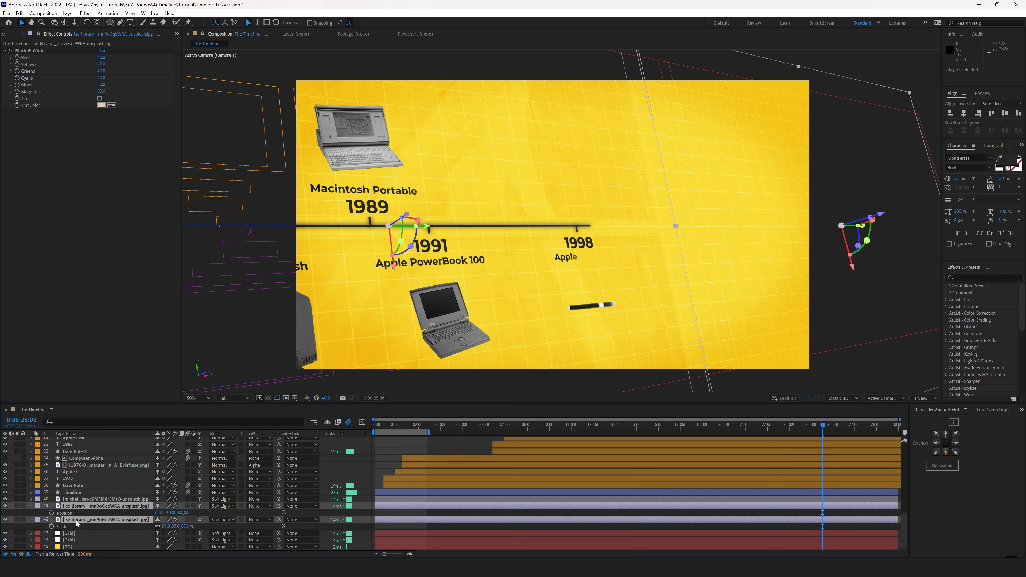
key("p")
left_click(192, 525)
type("142")
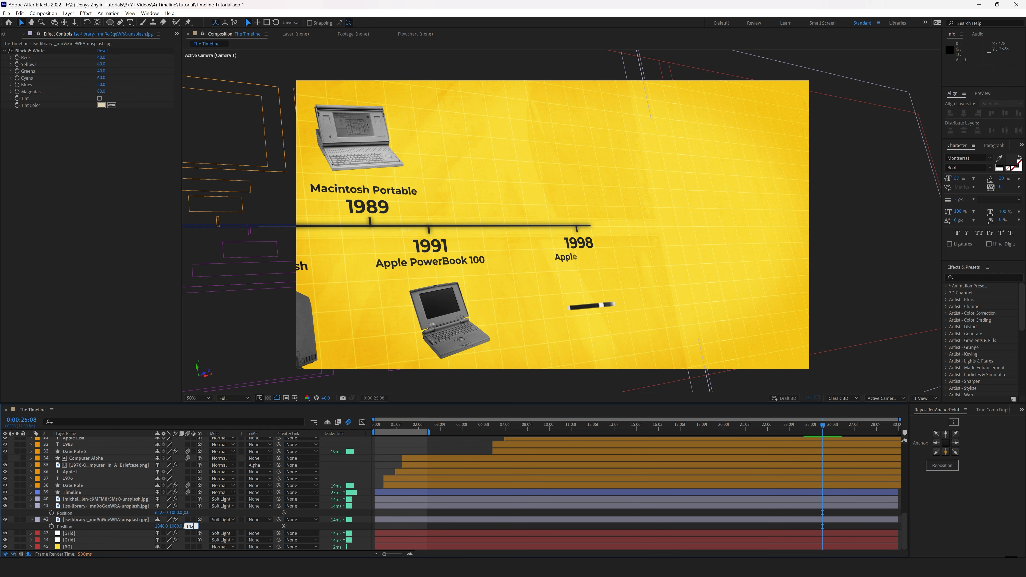
type("6")
key("Return")
Set the duplicated lse-library texture's Z position to 1426 and move both copies up to cover the frame.
left_click(187, 512)
type("14")
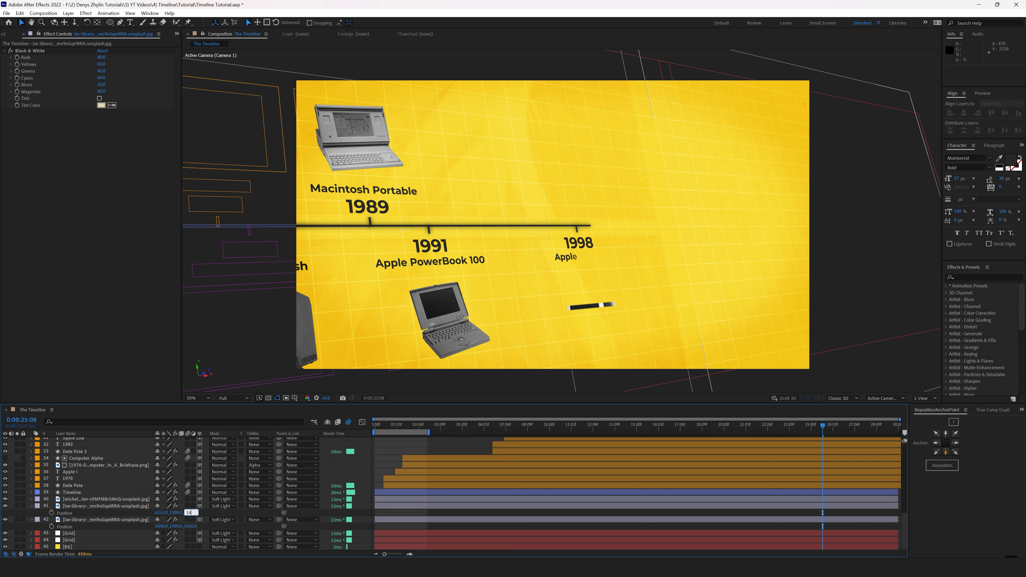
key("Return")
left_click_drag(209, 509, 205, 513)
left_click_drag(504, 309, 495, 255)
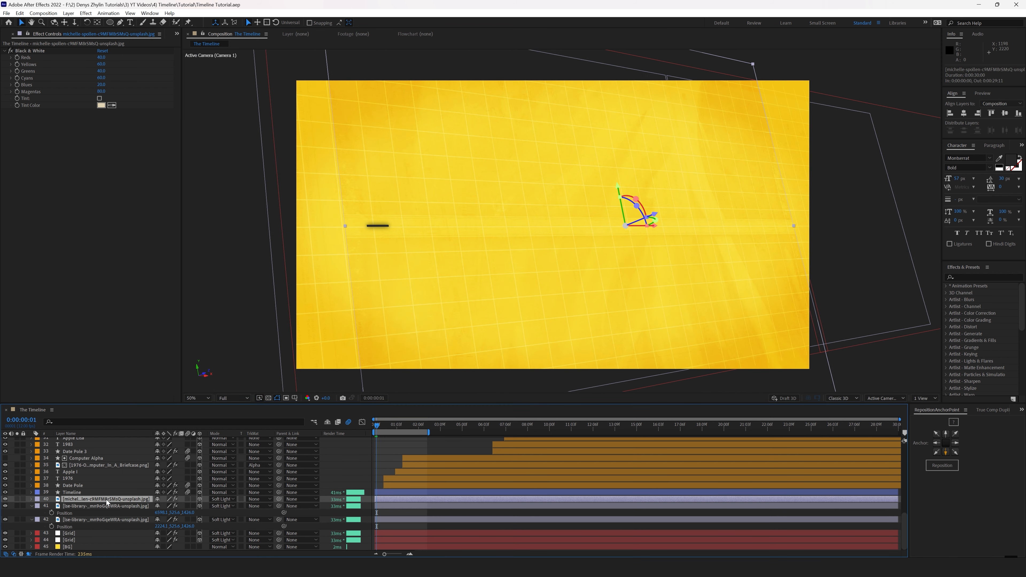
Push the michelle-spollen texture back to Z 1426, reposition it over the timeline's start, and duplicate it farther right along X.
left_click(124, 500)
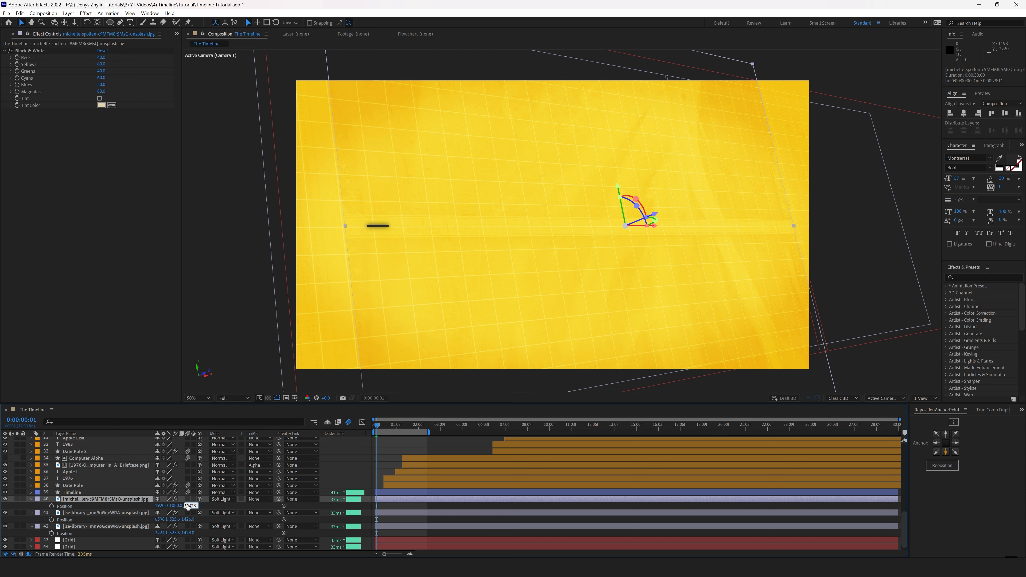
key("Return")
left_click_drag(510, 234, 505, 186)
key("ctrl+d")
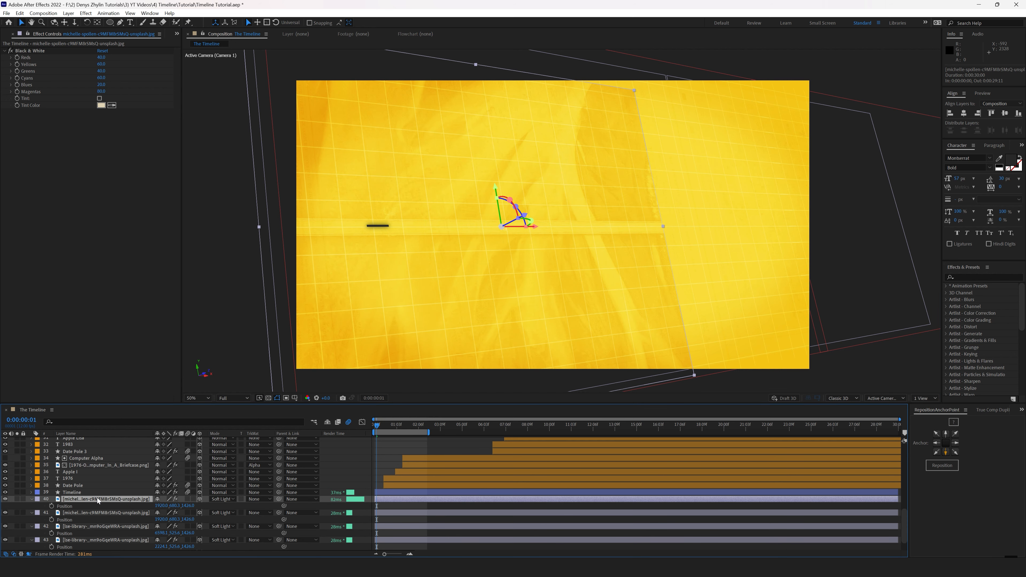
left_click_drag(159, 505, 297, 488)
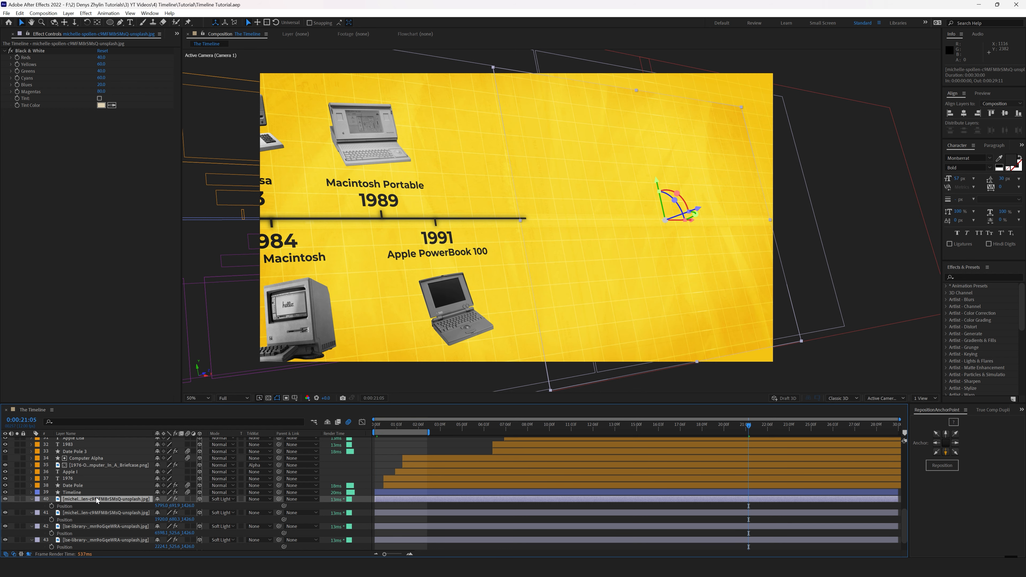
right_click(97, 500)
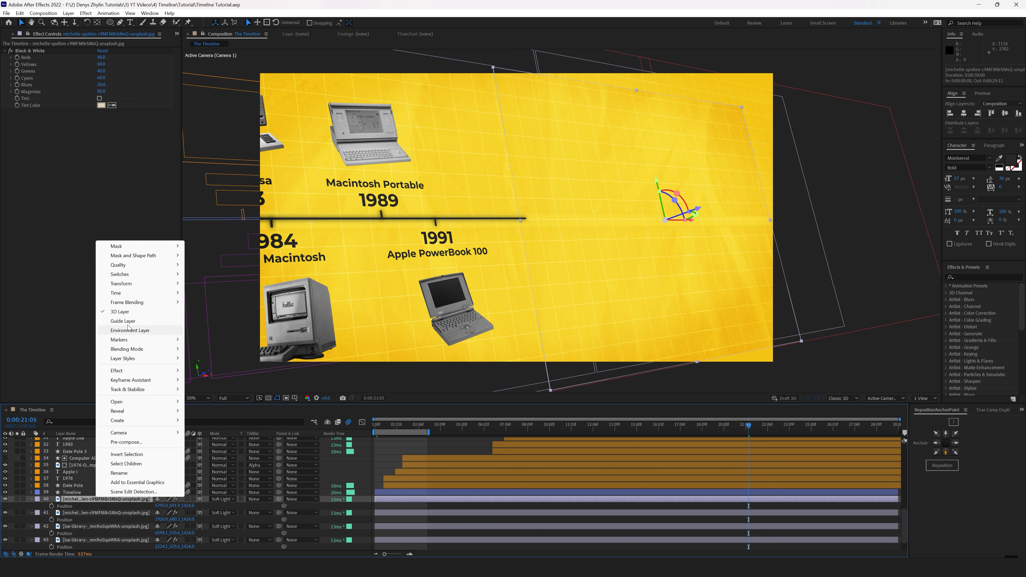
mouse_move(135, 284)
left_click(567, 265)
Lower the Camera Controls null's X position at the first frame to bring the timeline's start further into view.
scroll(568, 266, "up", 4)
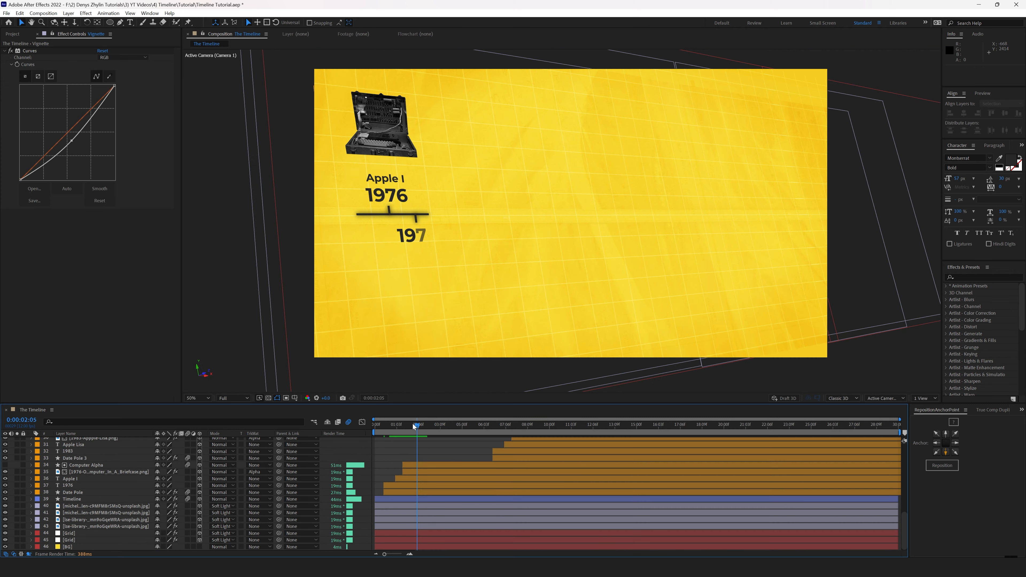
left_click_drag(414, 427, 905, 425)
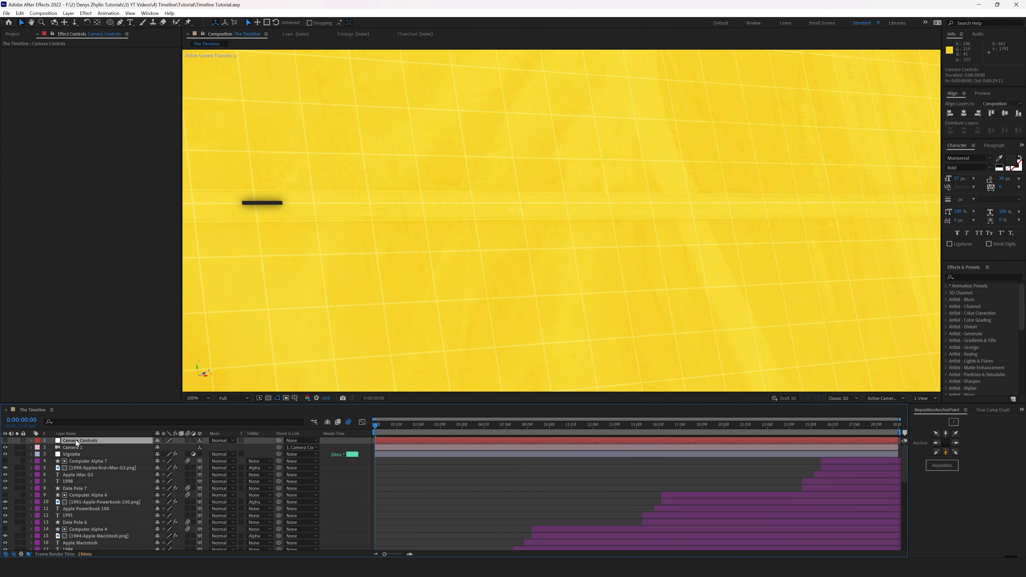
key("p")
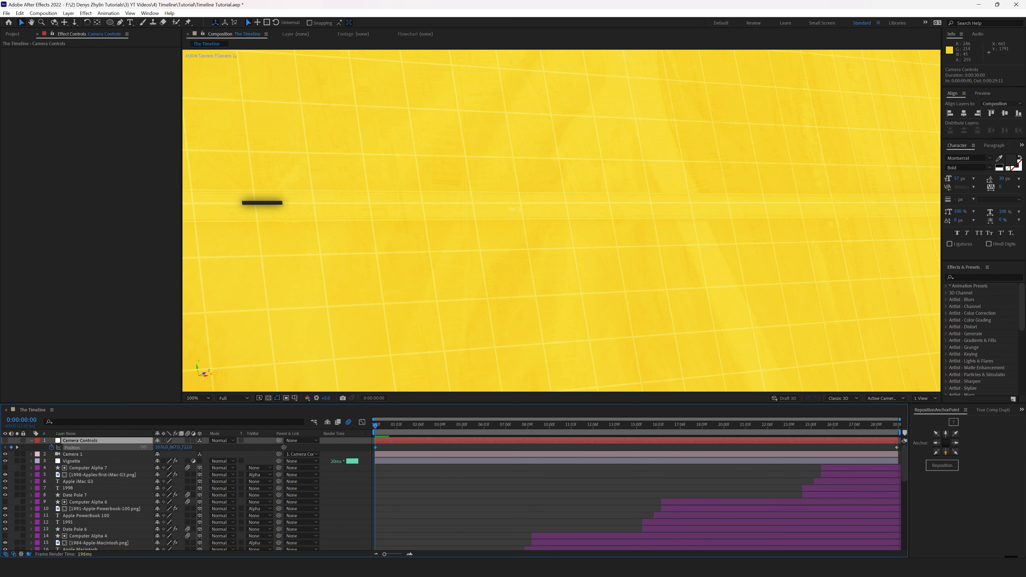
left_click_drag(143, 447, 0, 444)
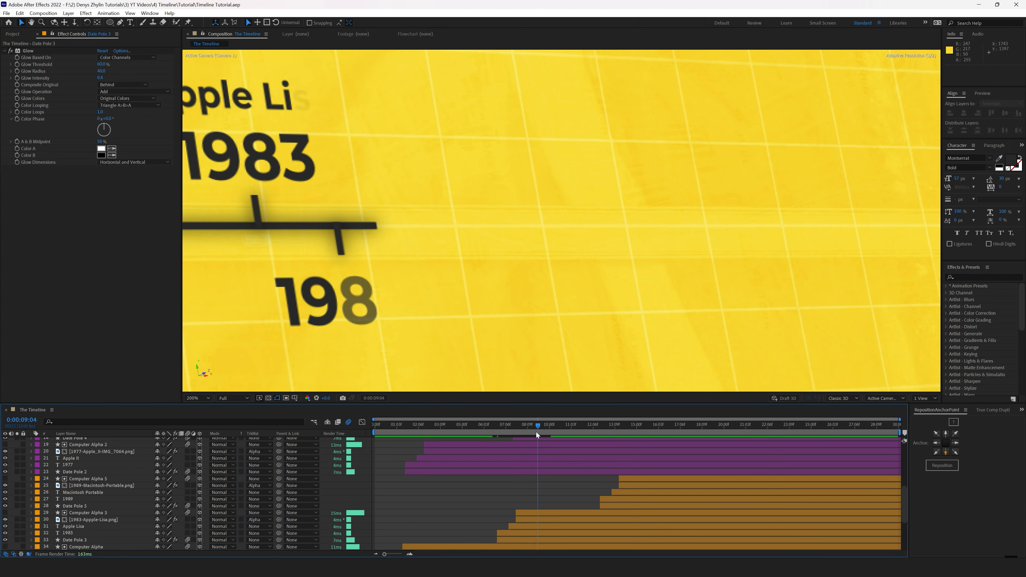
Retime the 1984 Apple Macintosh layers to match the moment the growing timeline line reaches their date pole.
left_click_drag(537, 433, 514, 435)
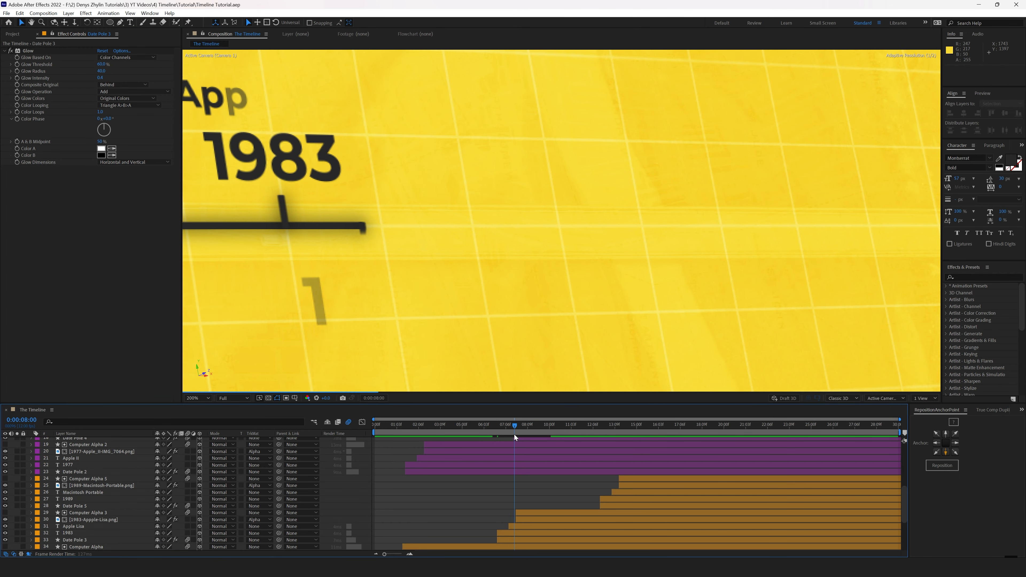
scroll(522, 476, "up", 2)
left_click_drag(505, 479, 600, 444)
left_click(448, 480)
Move the 1989 Macintosh Portable layers two frames later to start at 0:00:13:01.
scroll(626, 464, "down", 3)
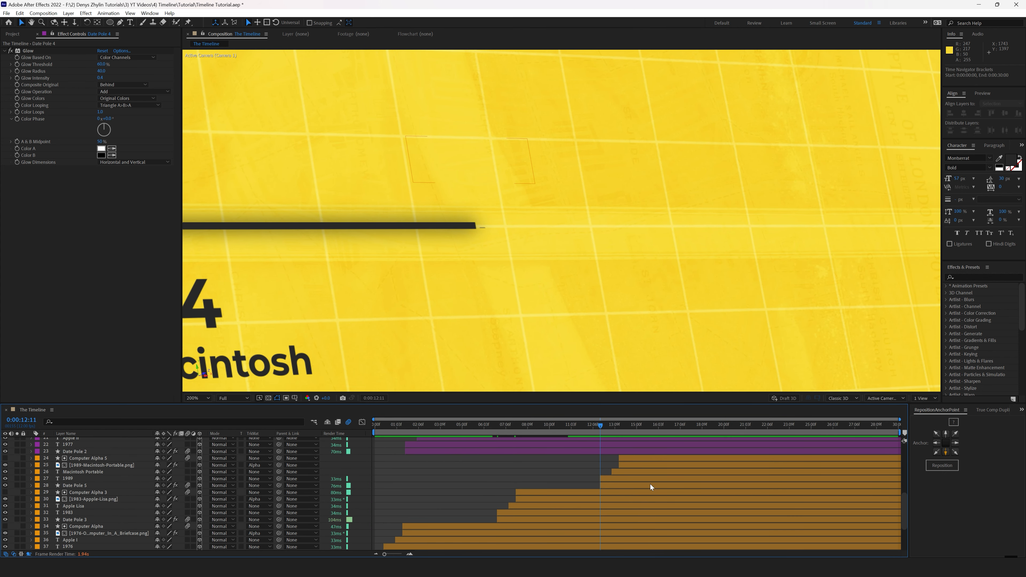
left_click(650, 484)
scroll(630, 479, "up", 3)
key("Page_Down")
key("Page_Down")
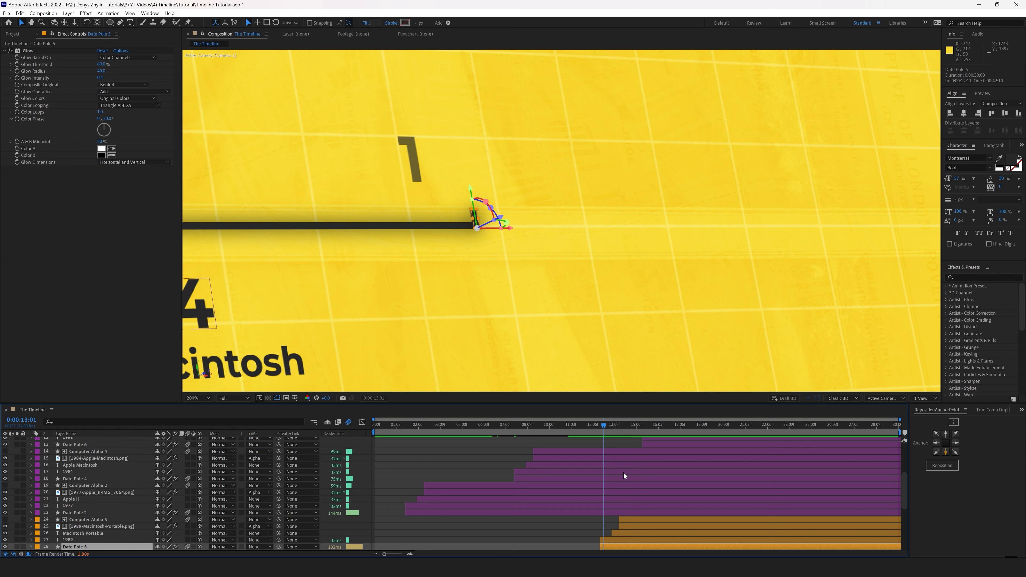
scroll(624, 472, "up", 2)
scroll(623, 473, "down", 6)
scroll(682, 472, "up", 1)
scroll(662, 475, "up", 2)
left_click(549, 488, "shift")
left_click_drag(549, 487, 555, 488)
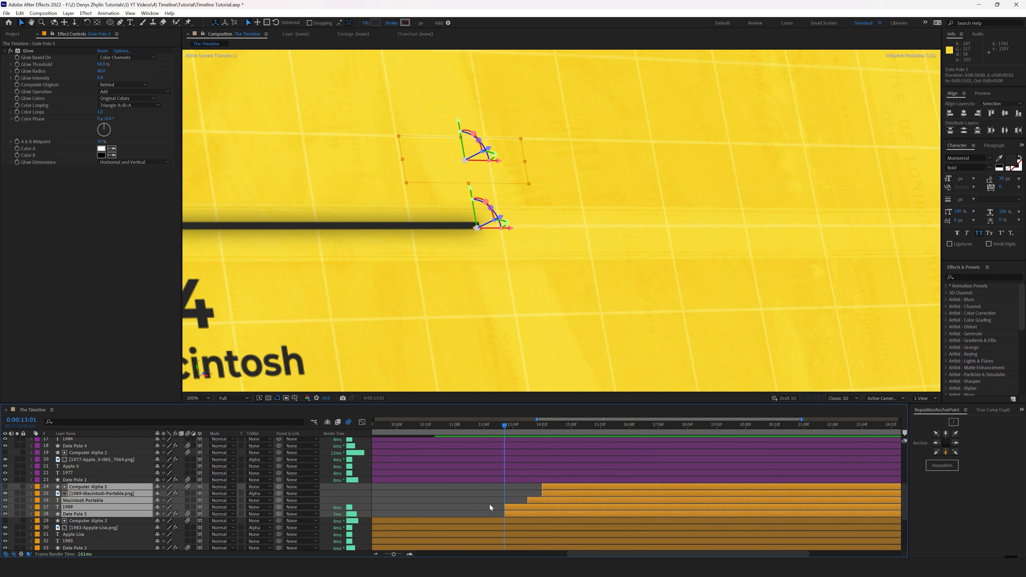
left_click(489, 505)
scroll(578, 442, "down", 3)
Move the 1991 Apple PowerBook 100 layers later to start at 0:00:15:10, and save the project.
left_click_drag(600, 426, 641, 434)
scroll(644, 457, "up", 5)
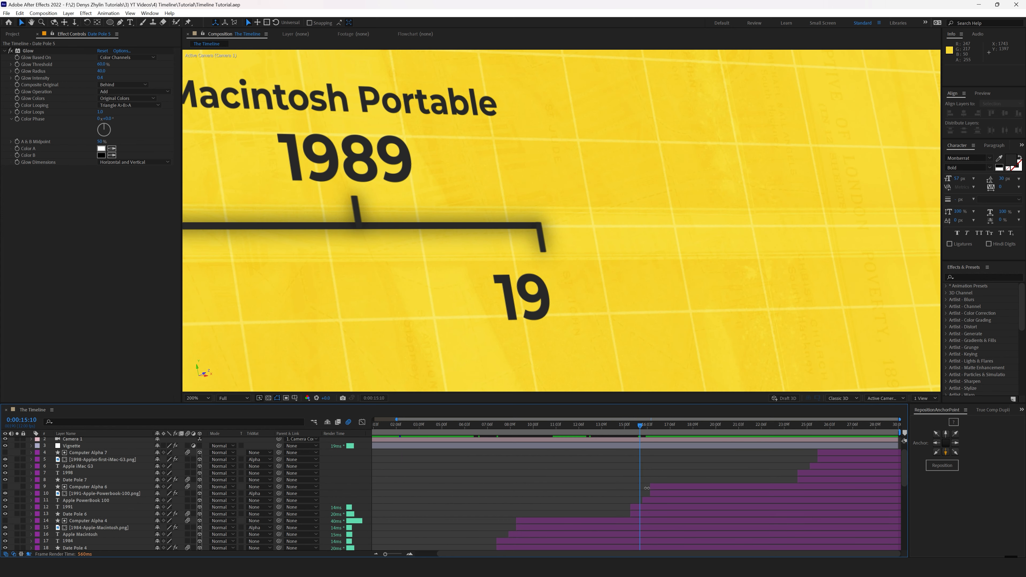
left_click(654, 513)
scroll(654, 507, "up", 2)
left_click(595, 486, "shift")
left_click_drag(529, 513, 548, 512)
left_click(528, 497)
key("ctrl+s")
Move the 1998 Apple iMac G3 layers one frame later to start at 0:00:24:07.
scroll(528, 498, "down", 3)
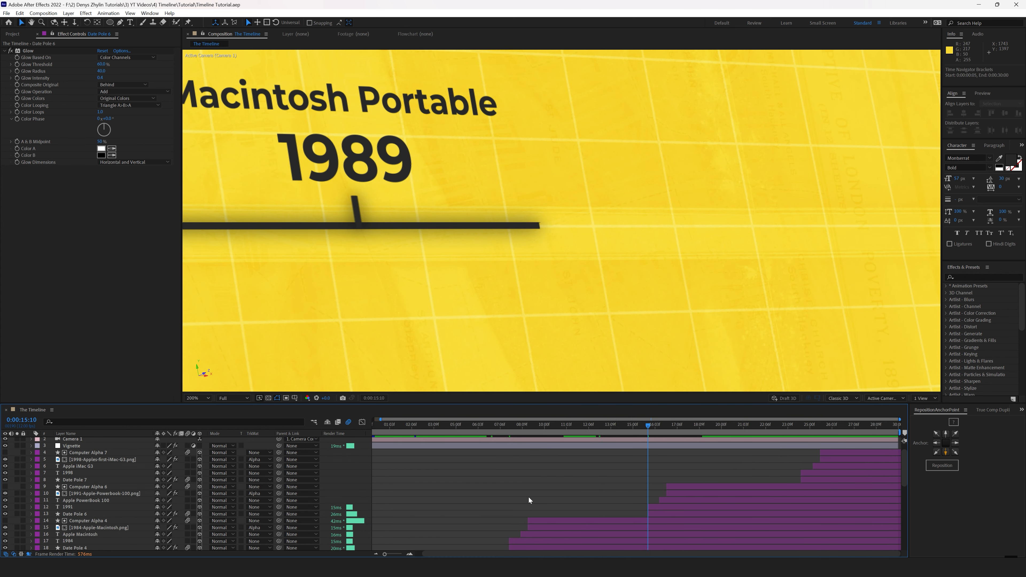
left_click_drag(651, 426, 802, 430)
left_click(824, 480)
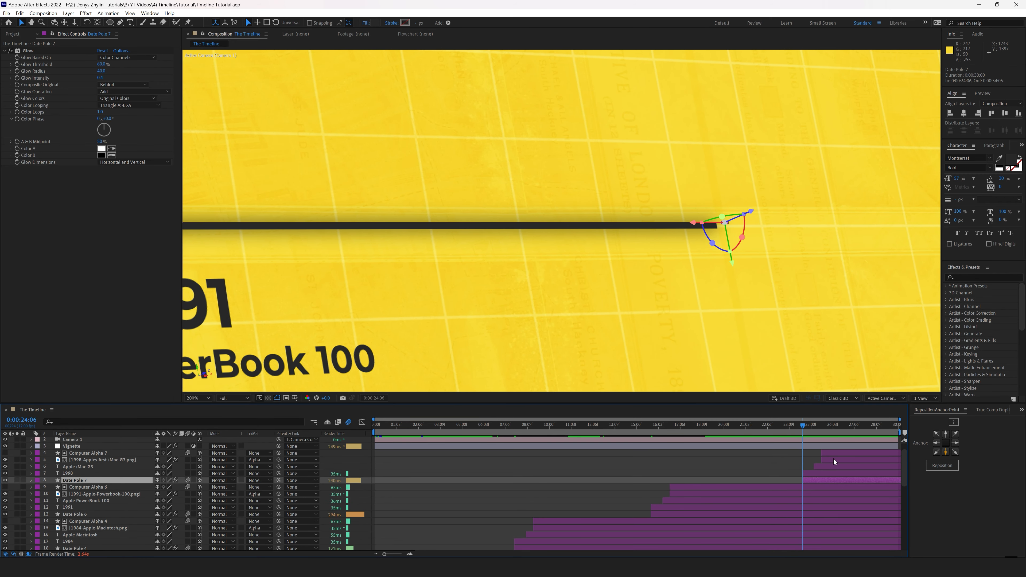
left_click(834, 454, "shift")
scroll(834, 459, "up", 3)
left_click_drag(749, 490, 570, 496)
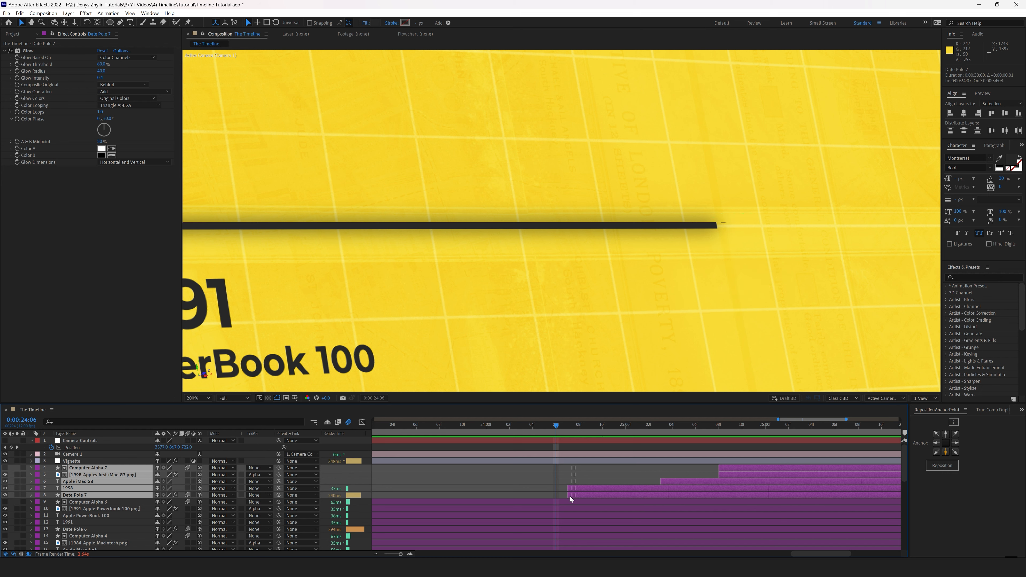
left_click_drag(556, 428, 570, 427)
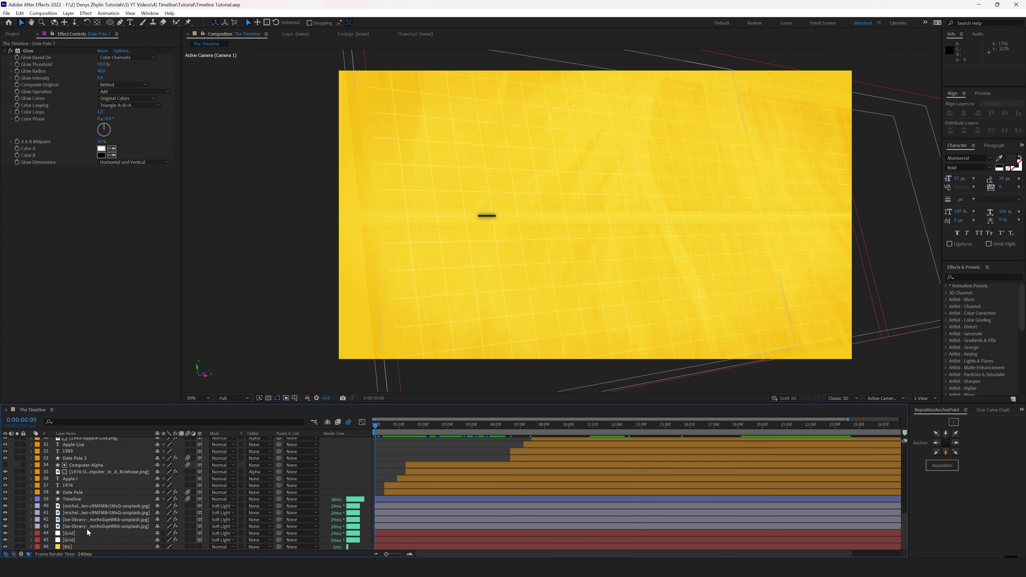
Shift all four texture image layers left along X at the first frame and save the project.
left_click(84, 521)
left_click(85, 527)
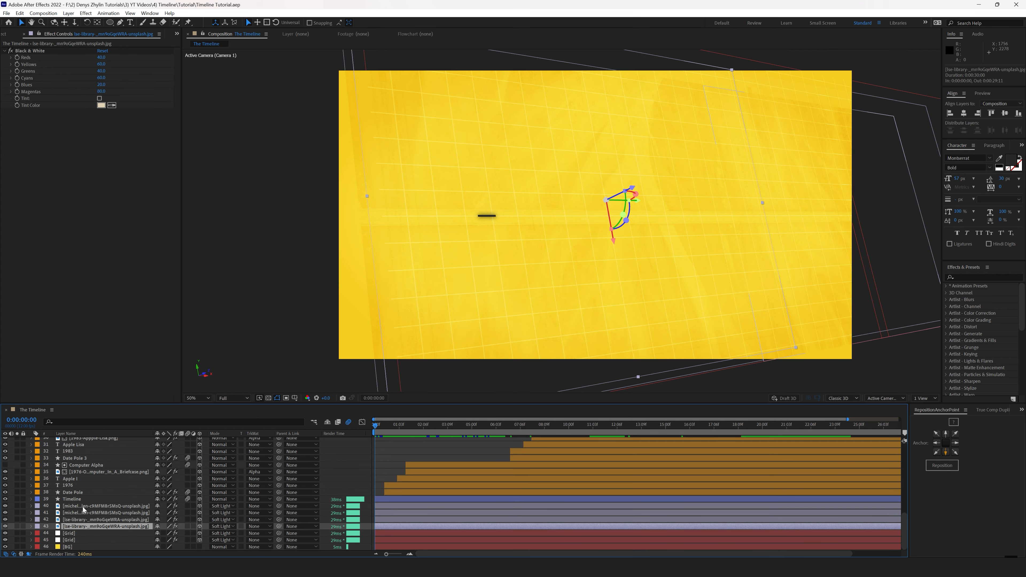
left_click(85, 507, "shift")
left_click_drag(615, 218, 588, 219)
key("ctrl+s")
Shift both Grid layers left along X to cover the timeline's start, and preview the animation at full size.
left_click(78, 533)
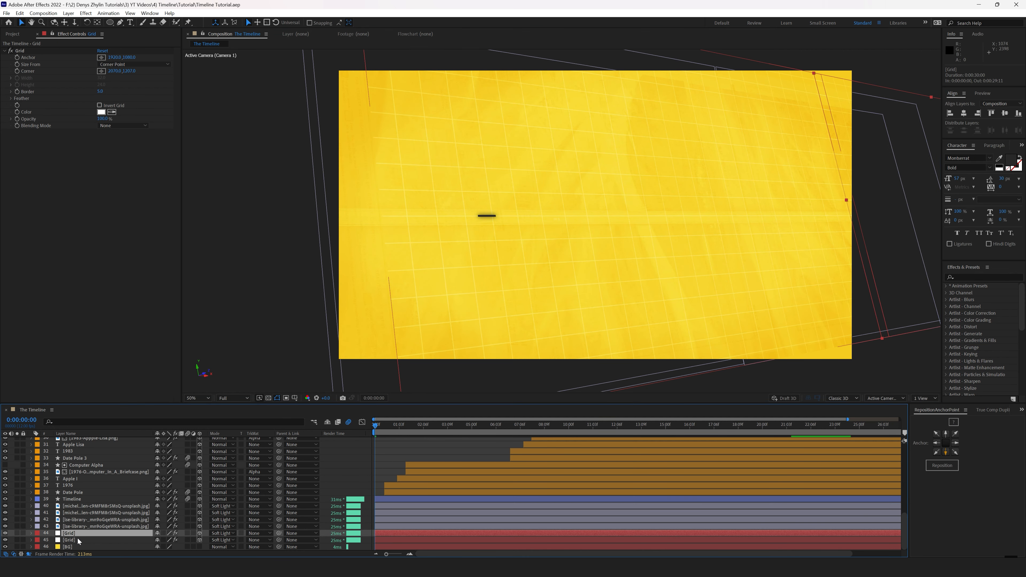
left_click(78, 540, "shift")
left_click_drag(712, 196, 689, 194)
key("space")
key("grave")
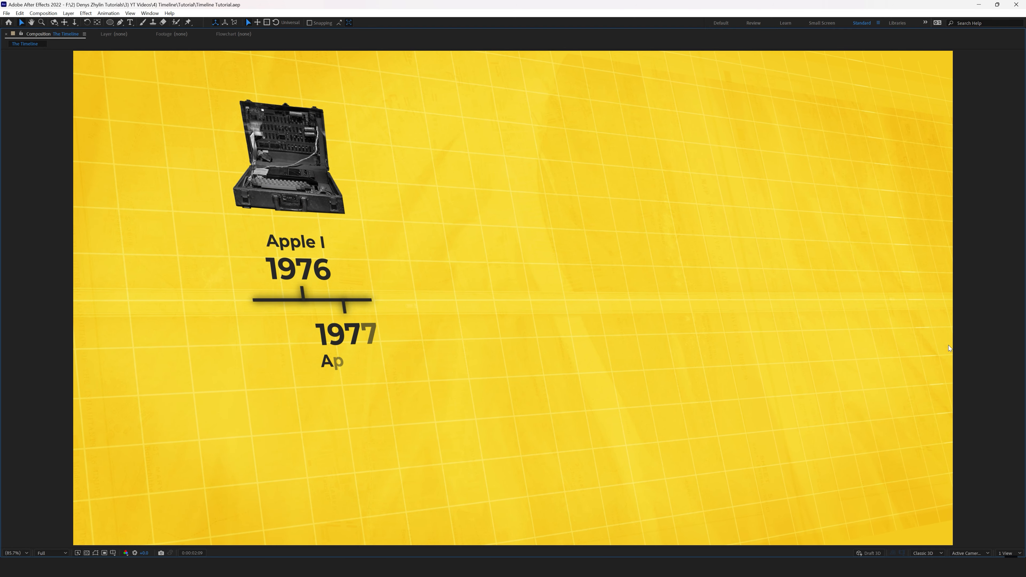
key("grave")
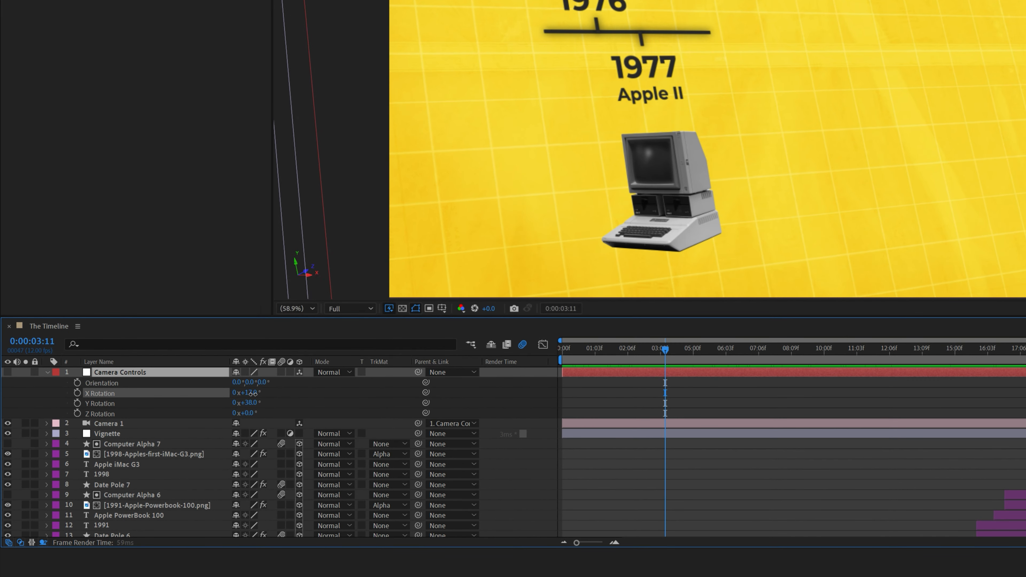
Adjust the X Rotation of the Camera Controls null and scrub through the timeline to check the new camera angle.
left_click_drag(253, 393, 214, 405)
left_click(286, 407)
left_click_drag(628, 362, 596, 380)
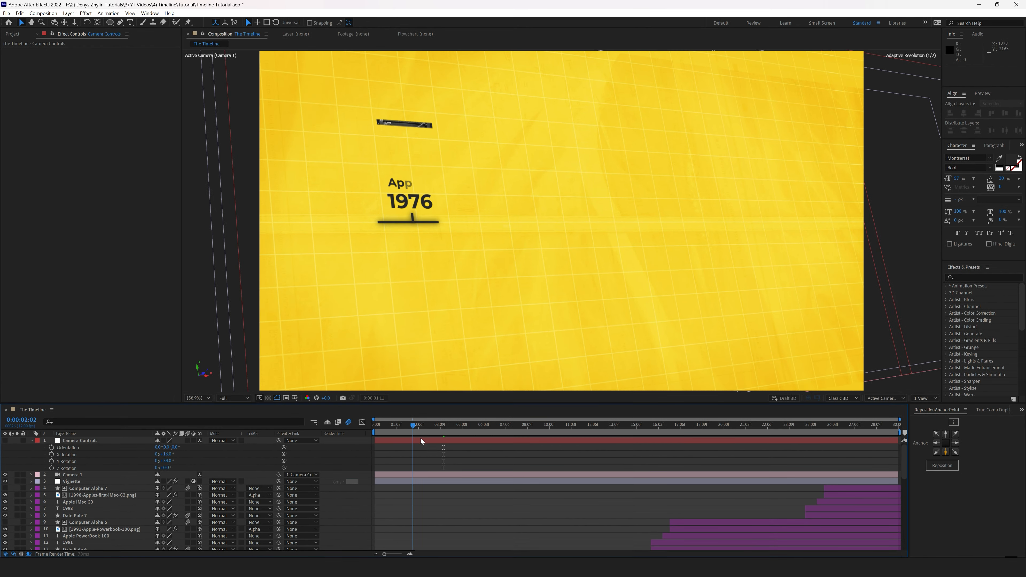
left_click_drag(421, 441, 680, 475)
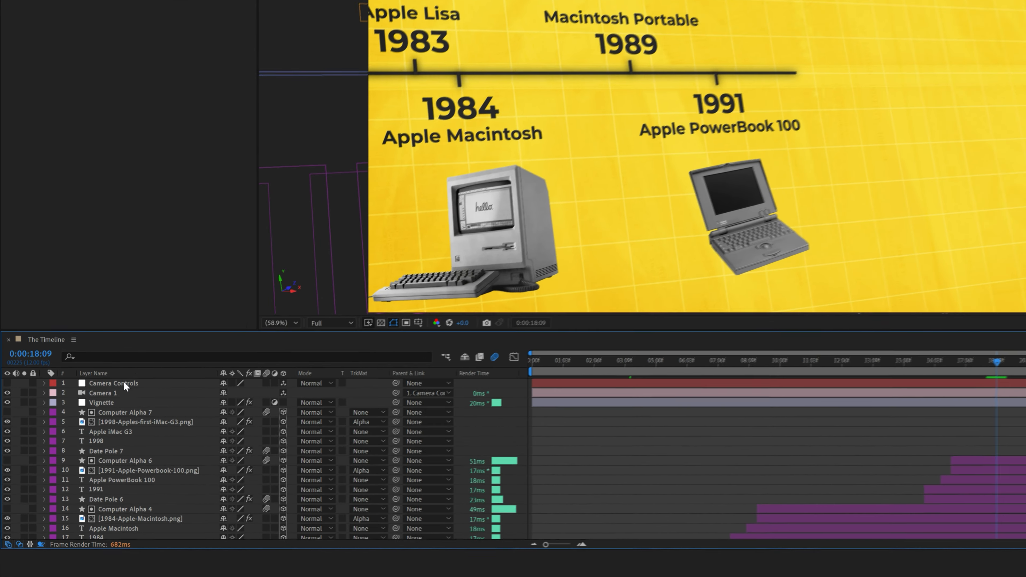
Duplicate Camera Controls and Camera 1, and stack Camera 2 directly below Camera Controls 2.
left_click(84, 443)
left_click(86, 438, "shift")
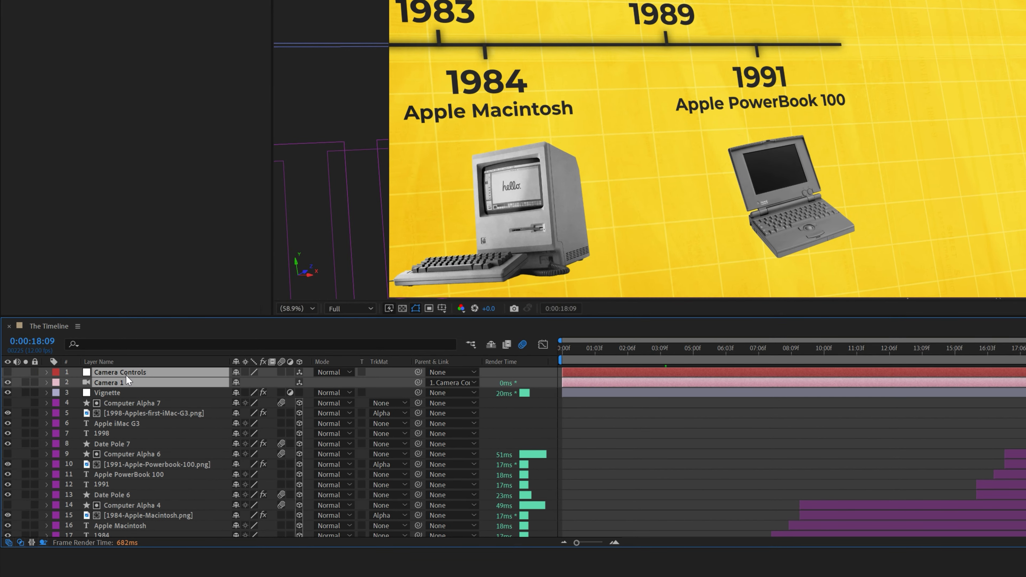
key("ctrl+d")
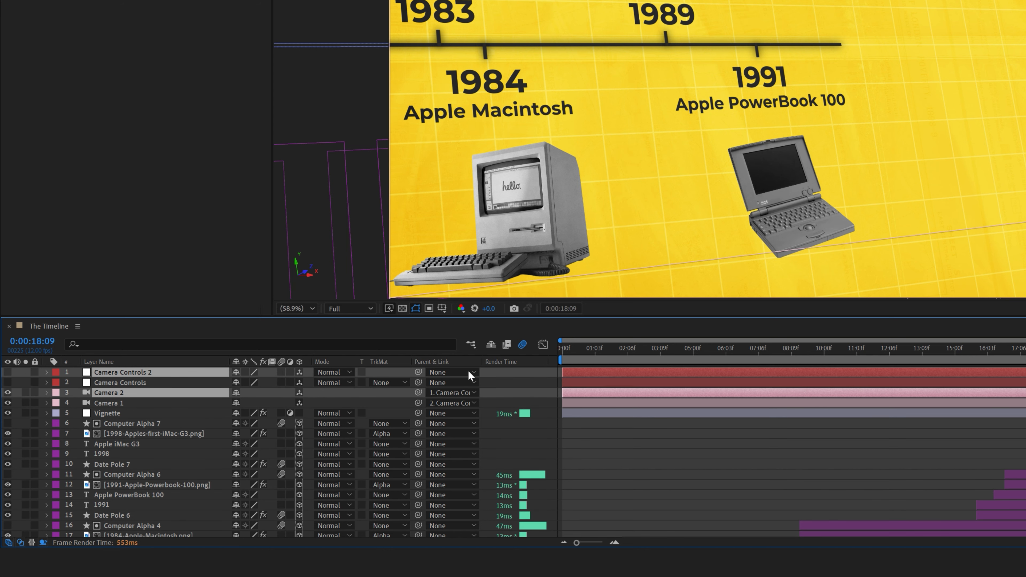
left_click_drag(122, 390, 122, 379)
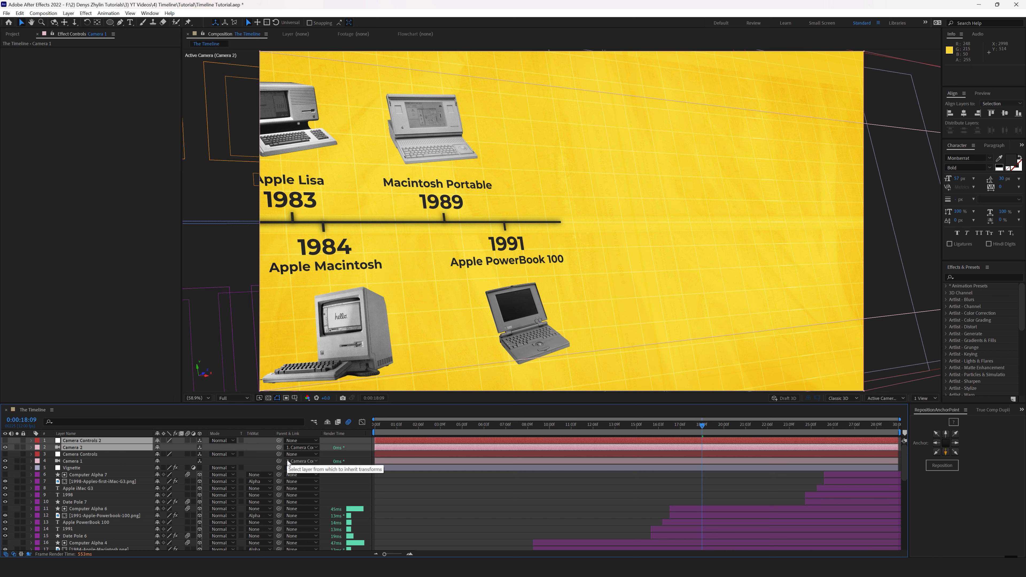
Trim the duplicated camera pair to start at 0:00:18:09 and the original camera pair to end at 0:00:16:11.
key("alt+bracketleft")
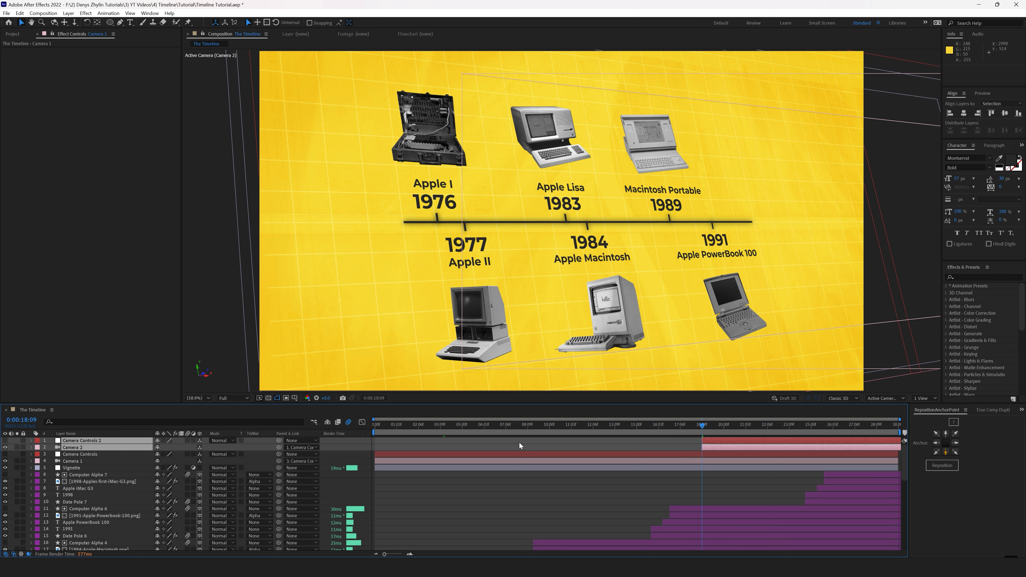
left_click_drag(519, 442, 670, 461)
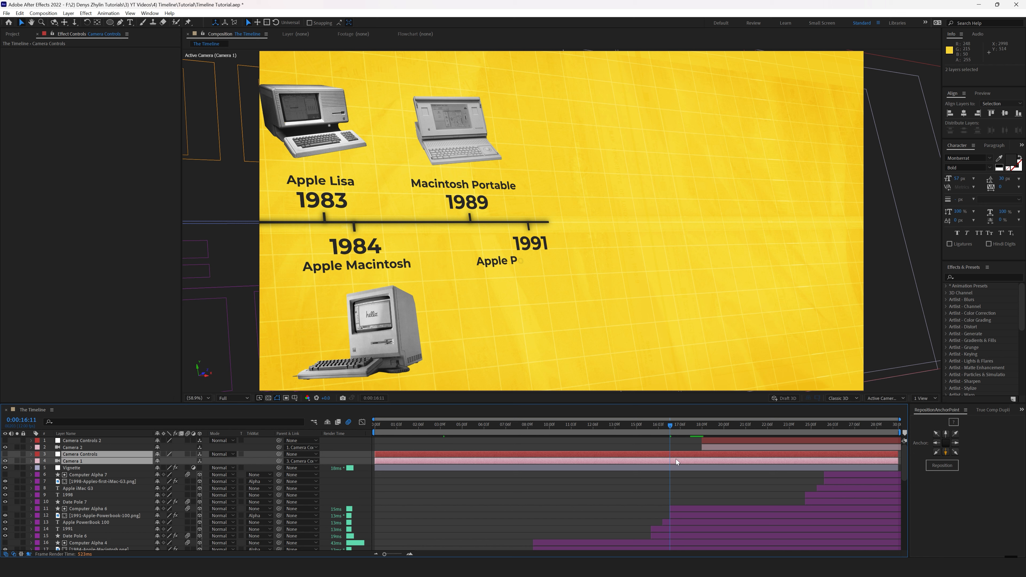
key("alt+bracketright")
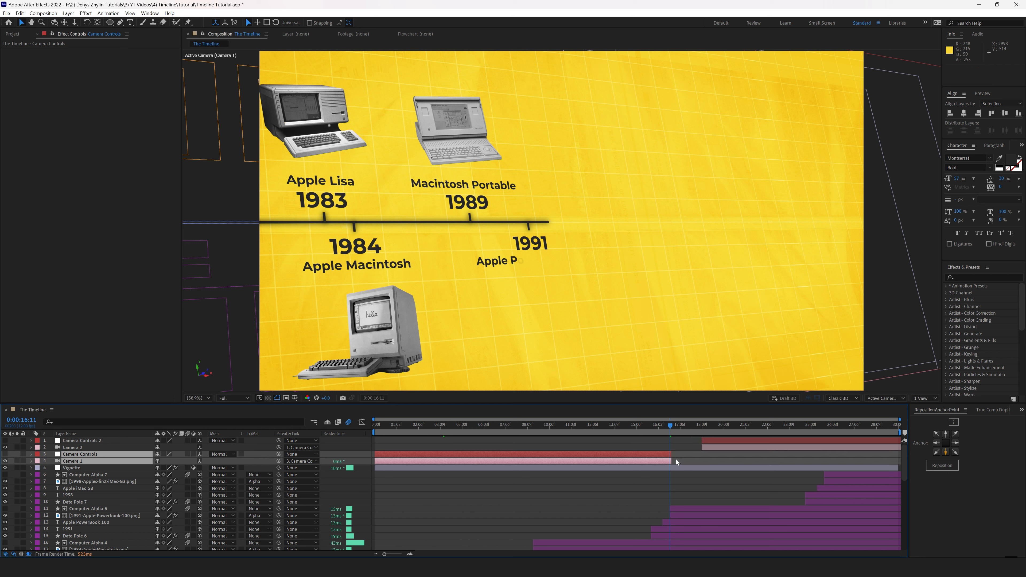
Make Camera Controls 2 and Camera 2 start at 0:00:16:11, directly after the original camera pair ends.
left_click(720, 446)
left_click(720, 444, "shift")
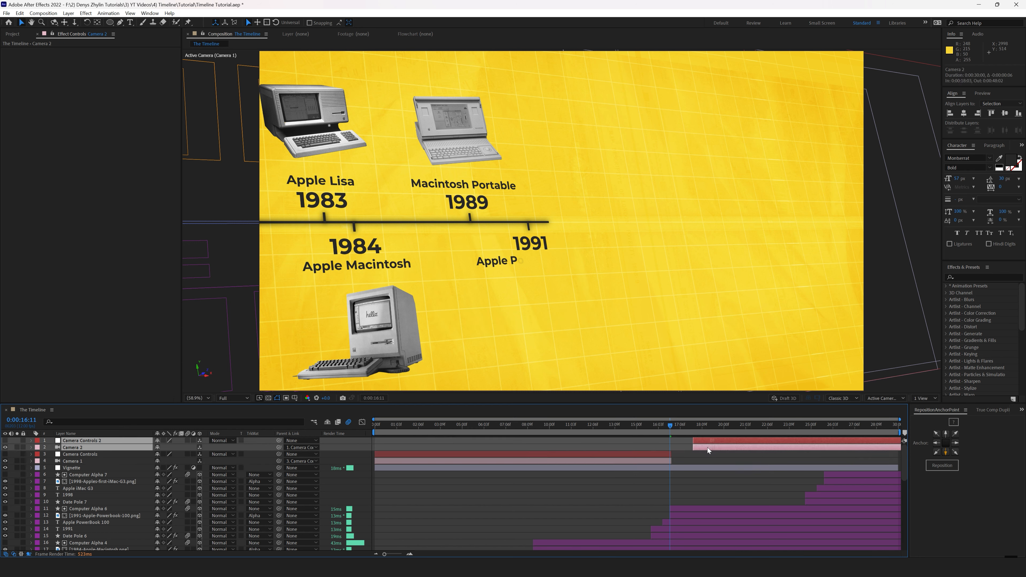
left_click(682, 455)
Remove the Position animation from Camera Controls 2 and reset its X and Y Rotation to 0 degrees.
left_click(674, 440)
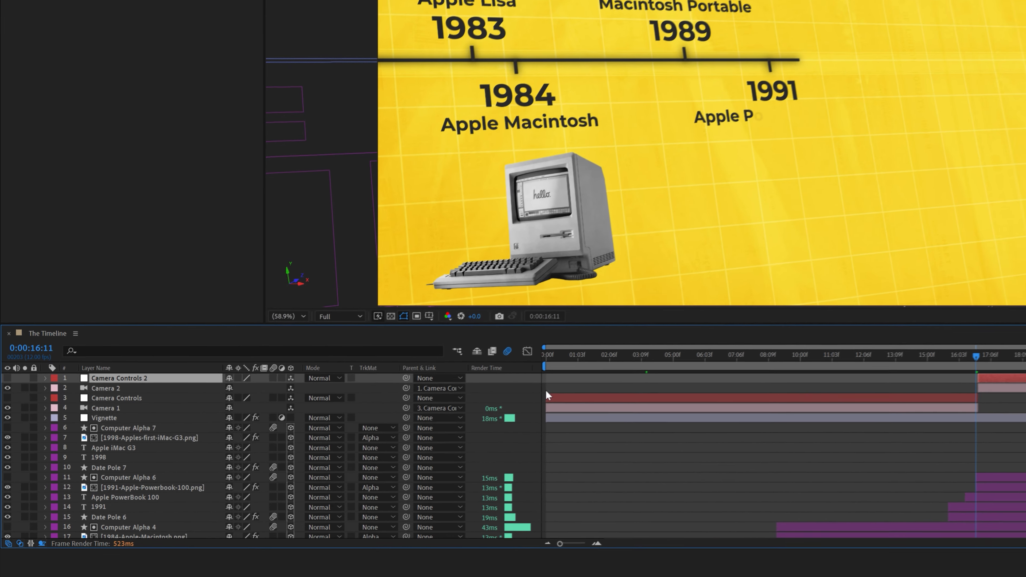
key("p")
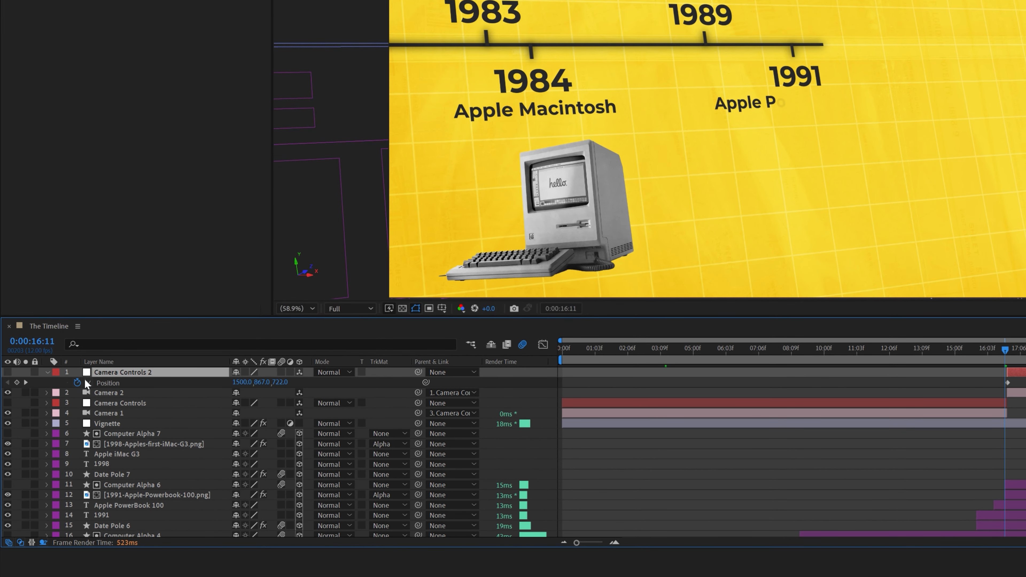
key("r")
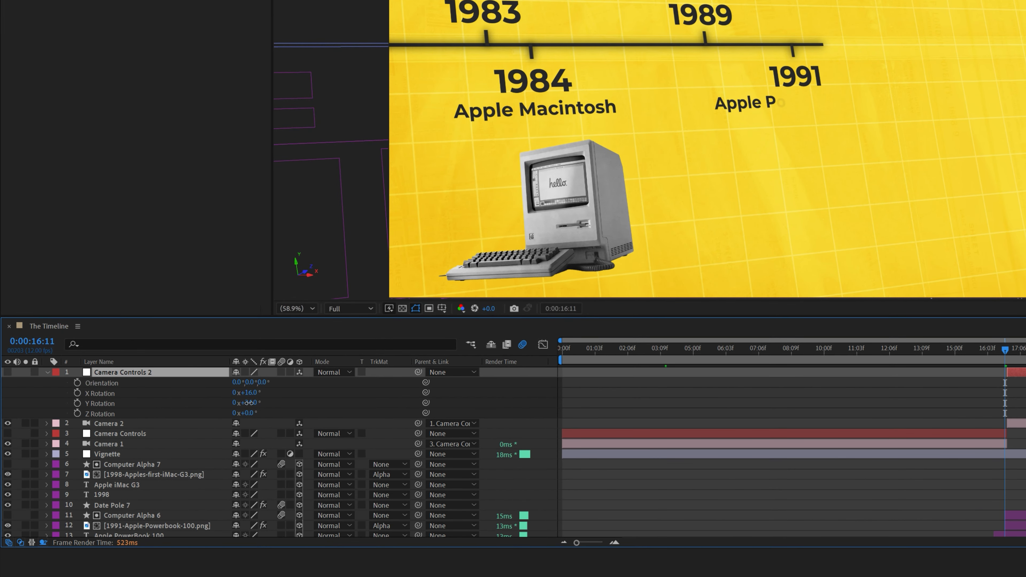
left_click(300, 392)
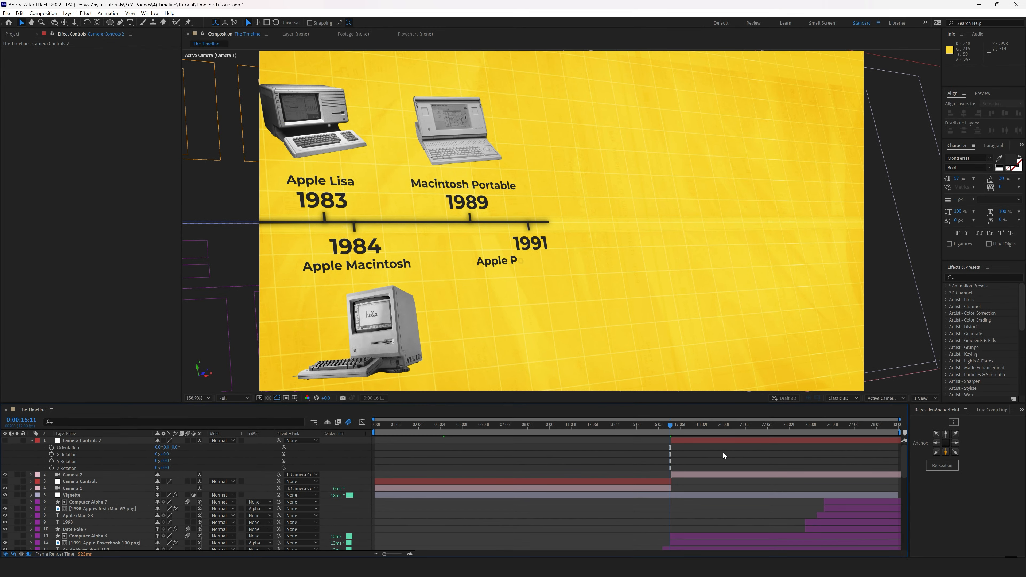
Keyframe the Position of Camera Controls 2 from a frontal framing at 0:00:17:00 to 1874, 1083, -1517 near the composition's end.
mouse_move(176, 448)
left_mouse_down()
mouse_move(139, 450)
mouse_move(191, 449)
left_mouse_up()
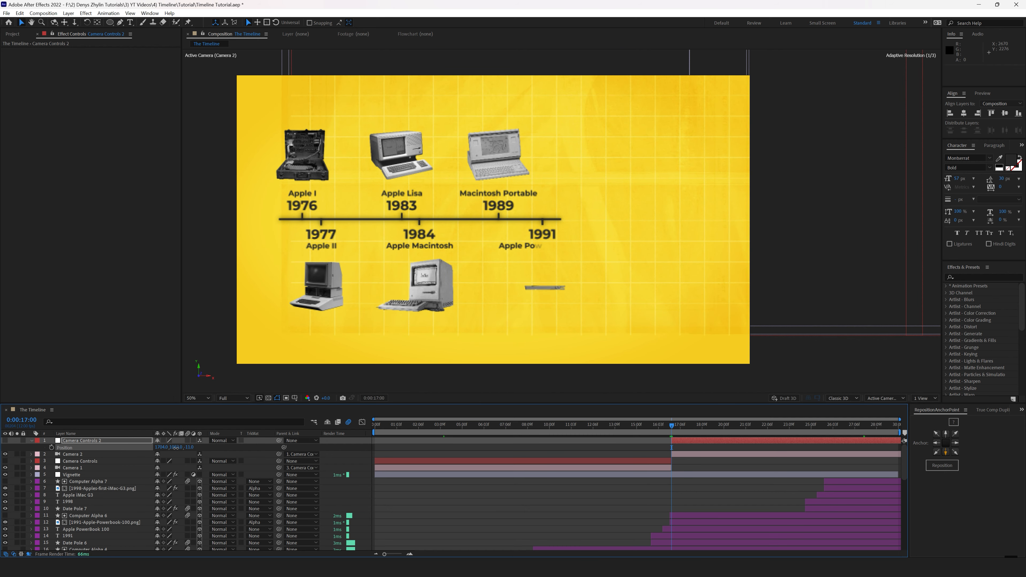
left_click(51, 447)
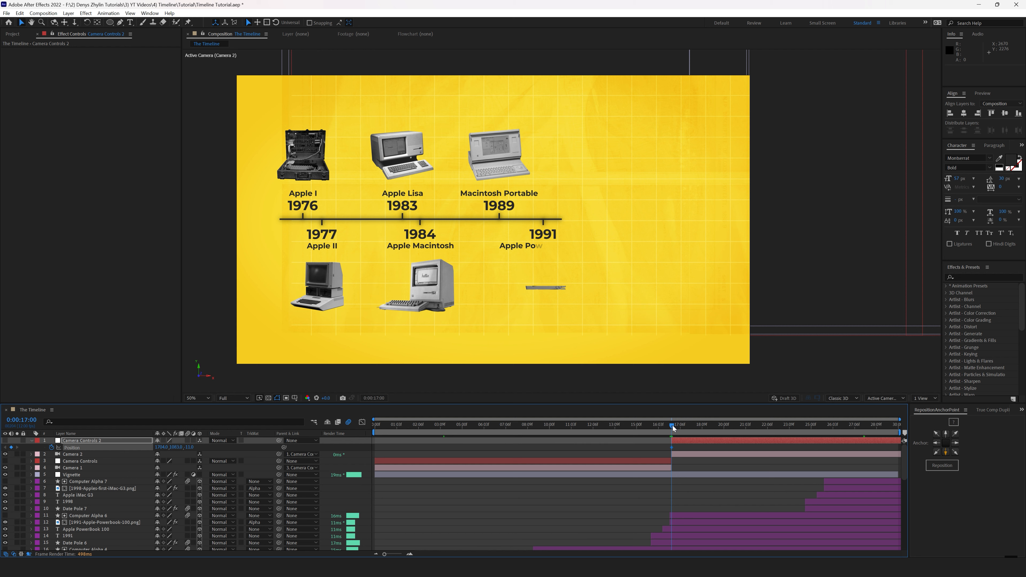
left_click_drag(854, 435, 868, 437)
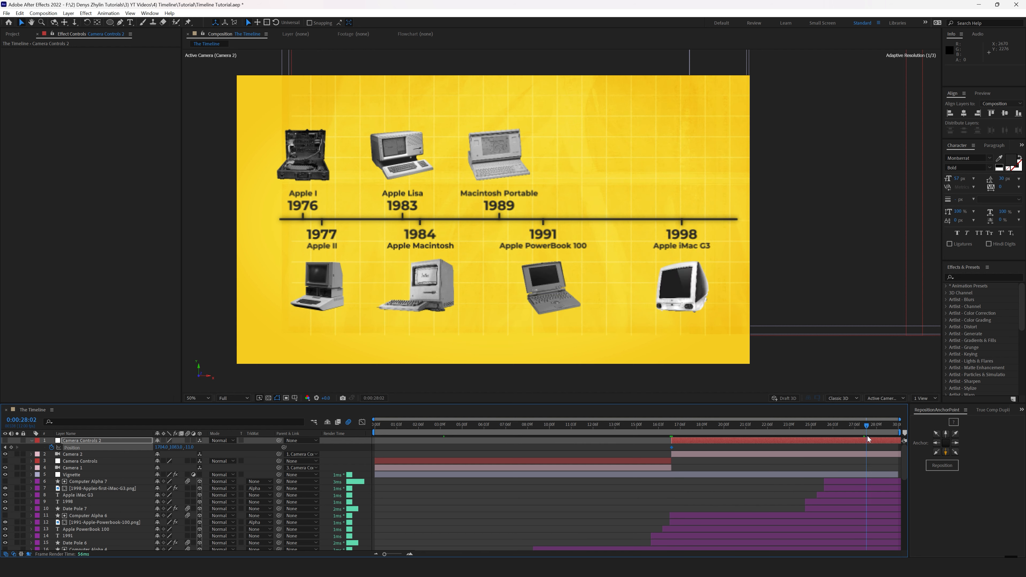
left_click_drag(189, 447, 65, 447)
left_click_drag(183, 448, 254, 449)
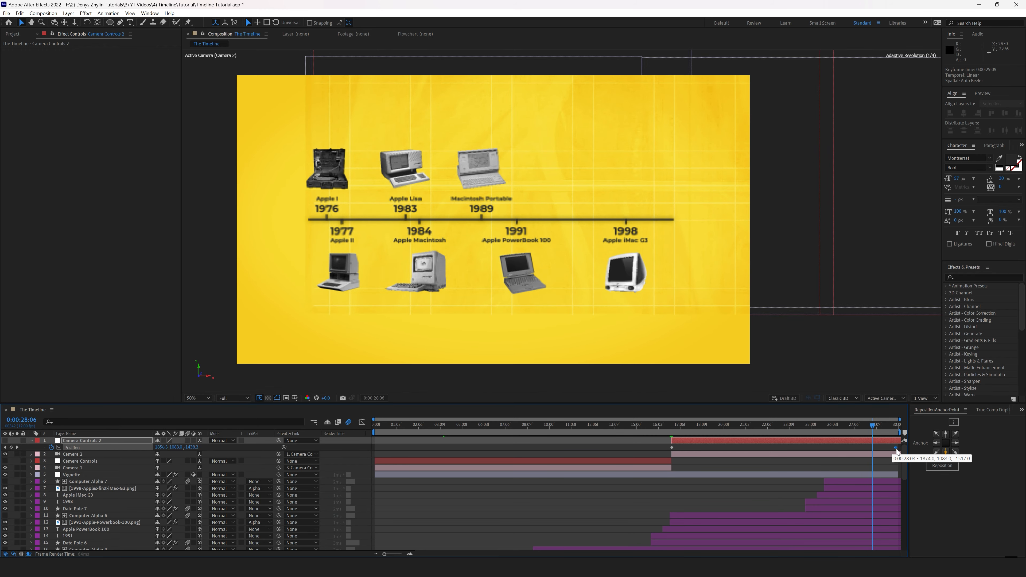
Ease into the final Position keyframe of Camera Controls 2.
right_click(897, 448)
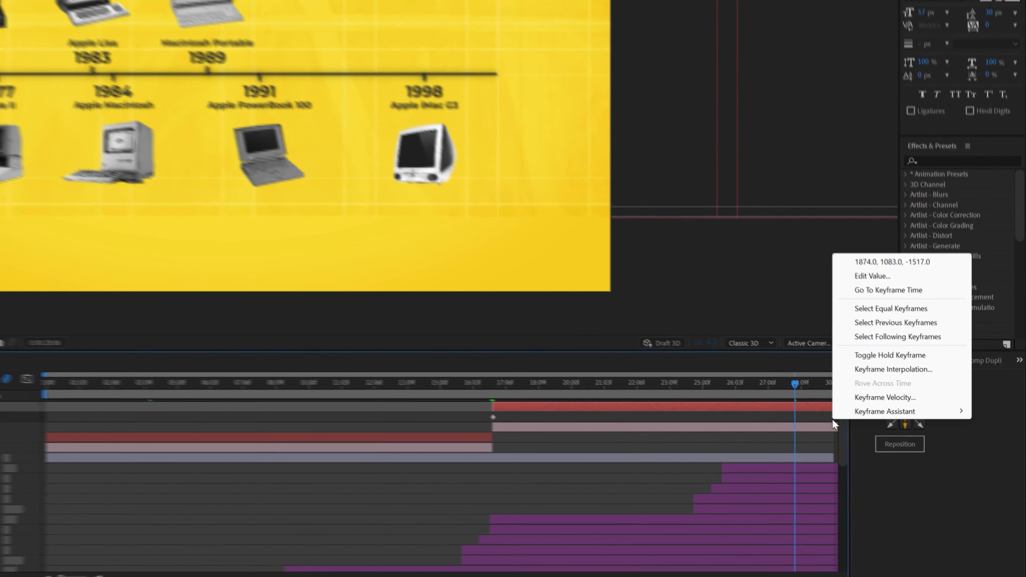
mouse_move(834, 415)
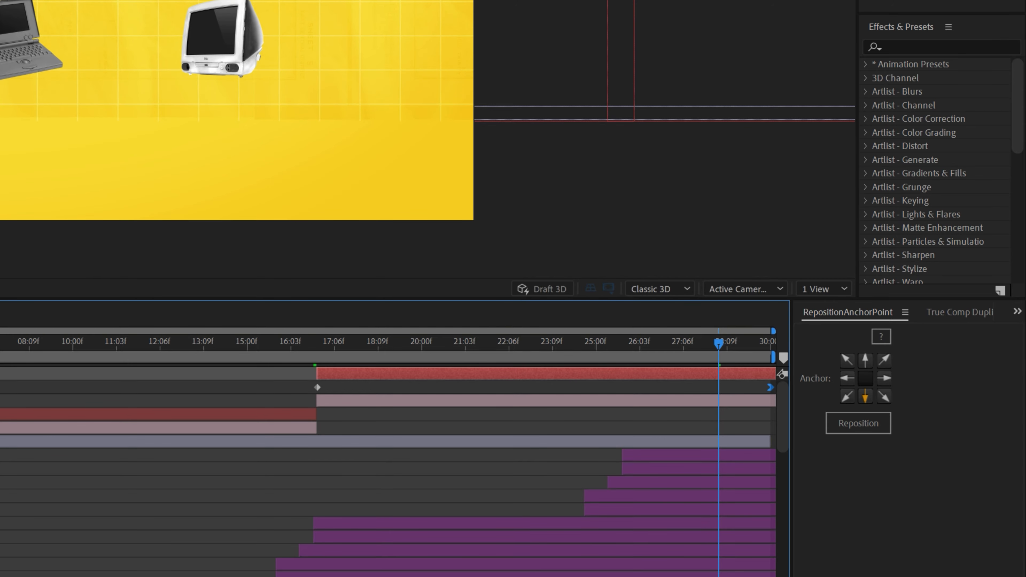
key("shift+F3")
Readjust the Position of Camera Controls 2 at its first and last keyframes to pull the camera back around the timeline.
left_click_drag(698, 556, 610, 562)
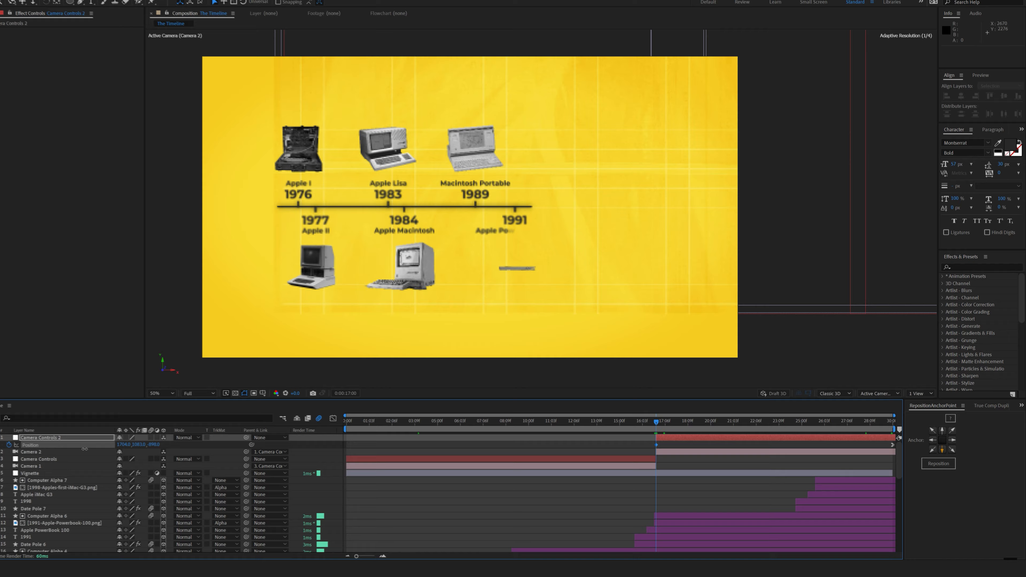
left_click(17, 448)
left_click_drag(899, 448, 897, 427)
left_click_drag(194, 448, 183, 448)
left_click_drag(163, 449, 183, 447)
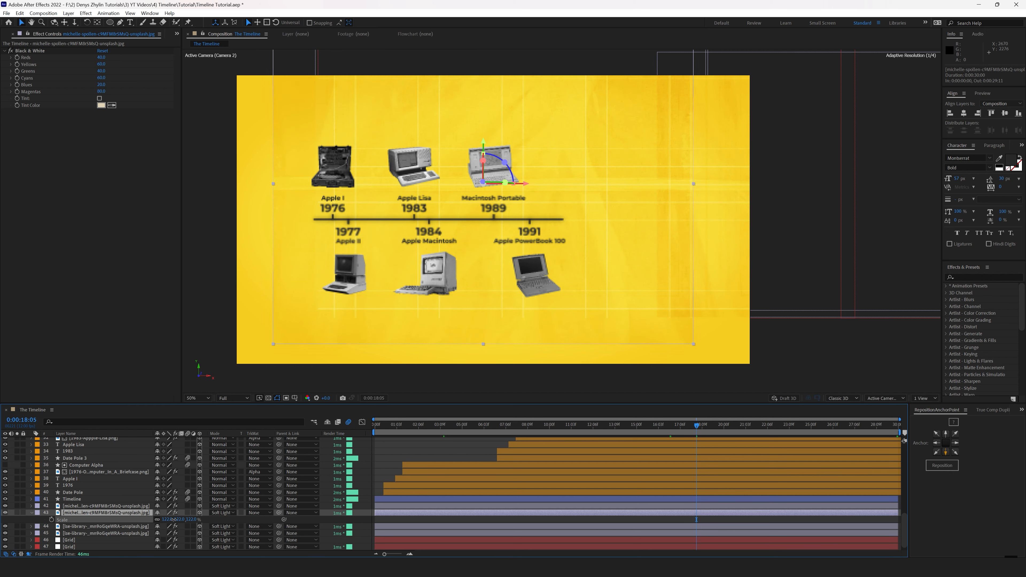
Move texture layer 43 down to about Y 1083 and tile texture layers 42 and 43 side by side across the background.
left_click_drag(484, 149, 487, 175)
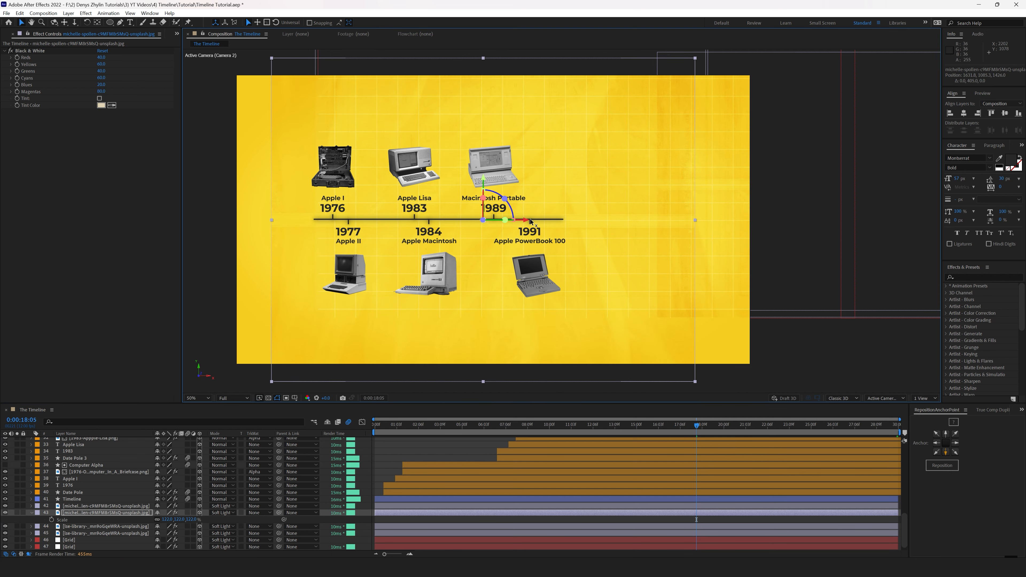
left_click_drag(529, 223, 915, 231)
left_click(122, 506)
right_click(89, 508)
mouse_move(115, 293)
left_click(200, 365)
left_click(394, 459)
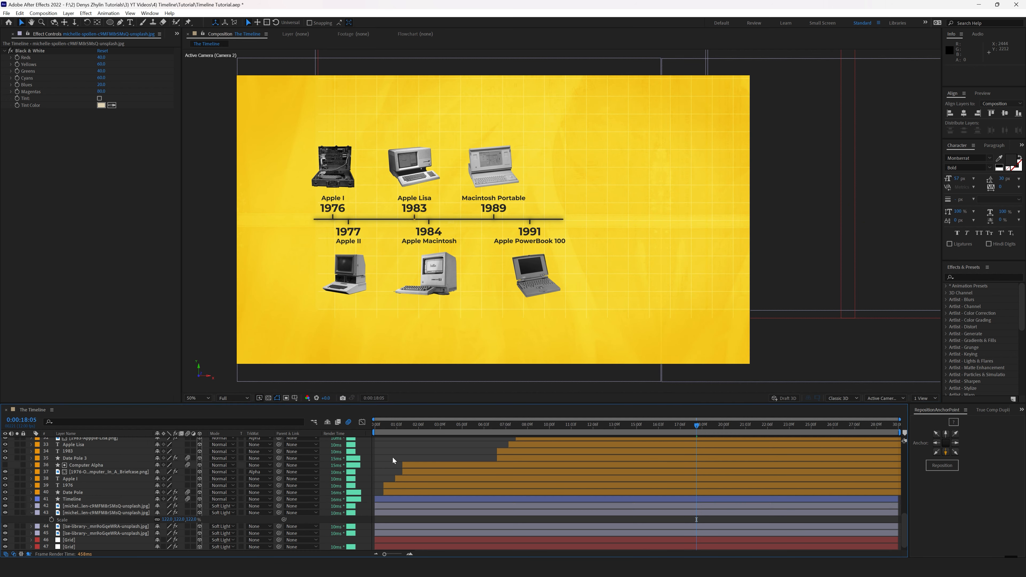
Scale the lower library texture, layer 45, and shift it right along X to cover more of the background.
left_click(85, 513)
left_click(87, 526)
left_click(88, 533)
key("s")
left_click_drag(168, 541, 172, 541)
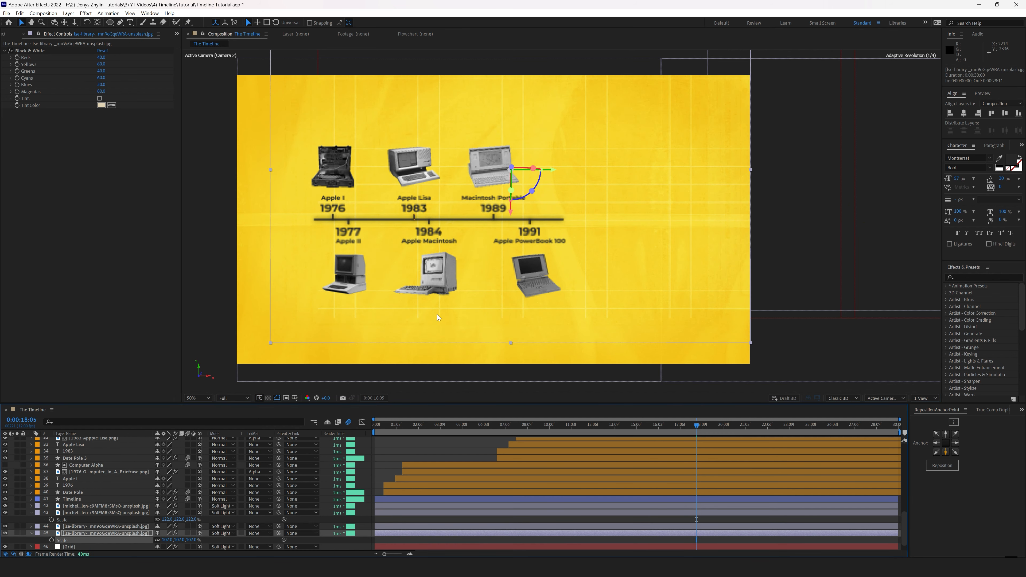
left_click_drag(550, 173, 663, 185)
Replace library texture layer 44 with a duplicate of the rescaled texture, offset to the right along X.
left_click(102, 527)
key("Delete")
left_click(102, 527)
key("ctrl+d")
left_click_drag(664, 184, 715, 185)
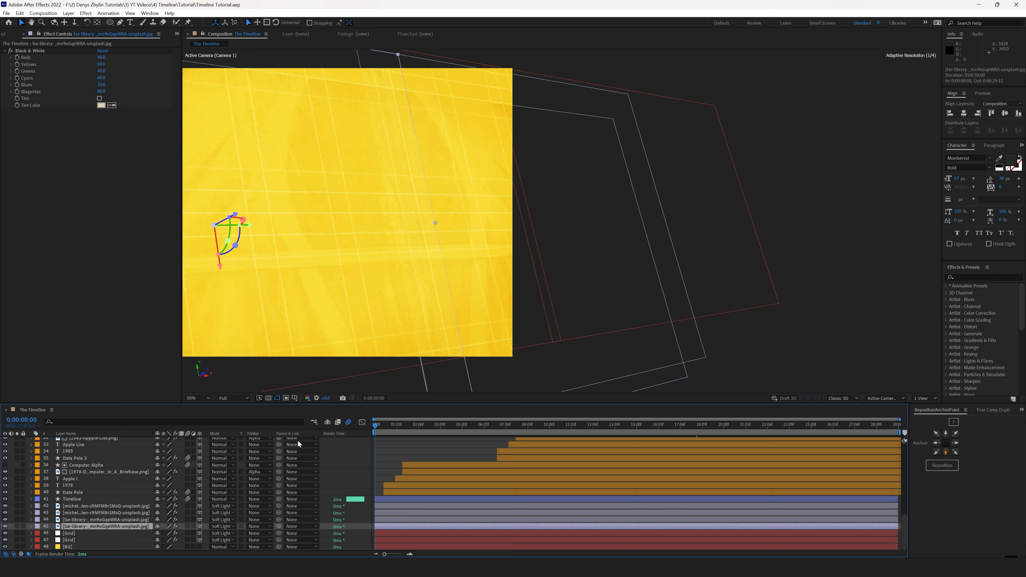
Move the lower Grid layer down and left to about X 1832, and scrub the animation to check its coverage.
left_click_drag(374, 425, 779, 446)
left_click(78, 540)
left_click_drag(607, 138, 616, 175)
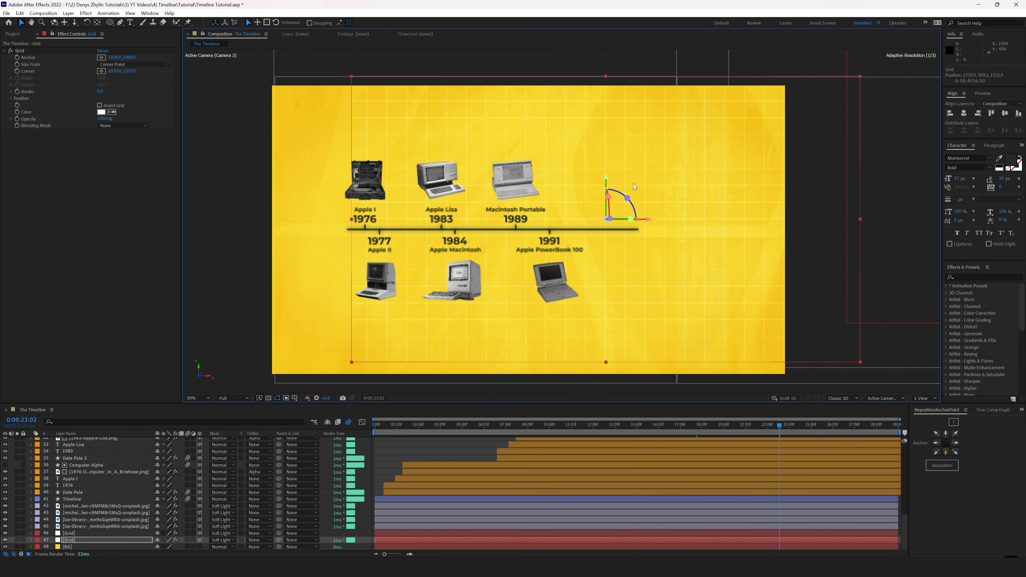
left_click_drag(648, 219, 577, 219)
left_click(880, 425)
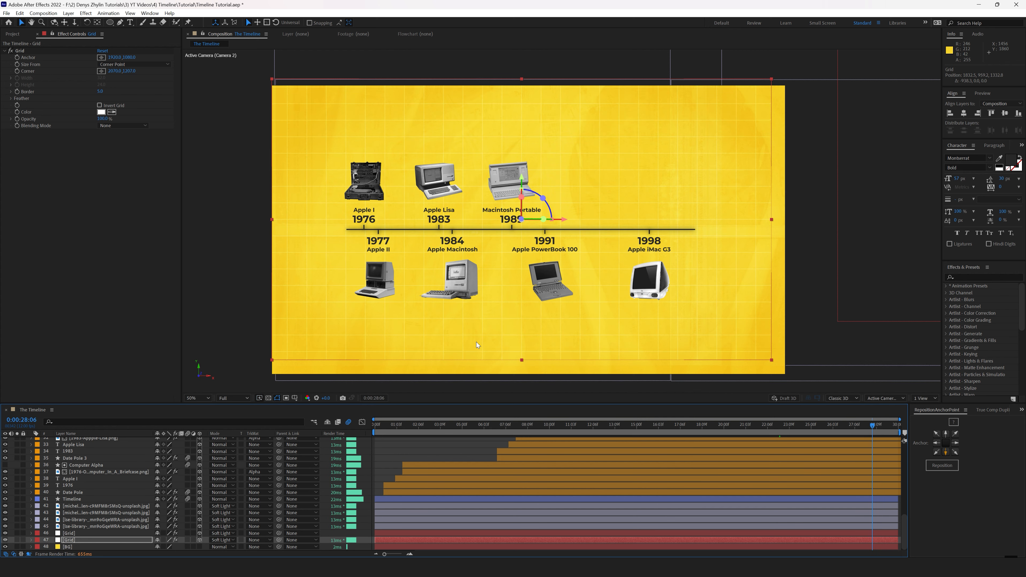
left_click(605, 425)
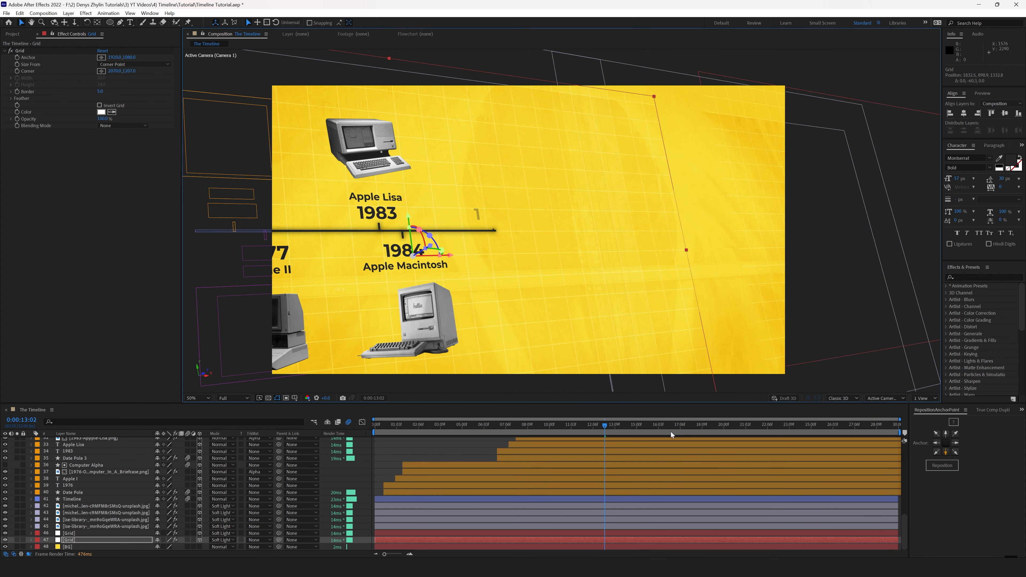
left_click_drag(671, 432, 903, 444)
Delete the upper Grid layer, duplicate the repositioned Grid, and place the copy beside it along X.
scroll(727, 309, "down", 2)
left_click(74, 534)
key("Delete")
left_click(74, 540)
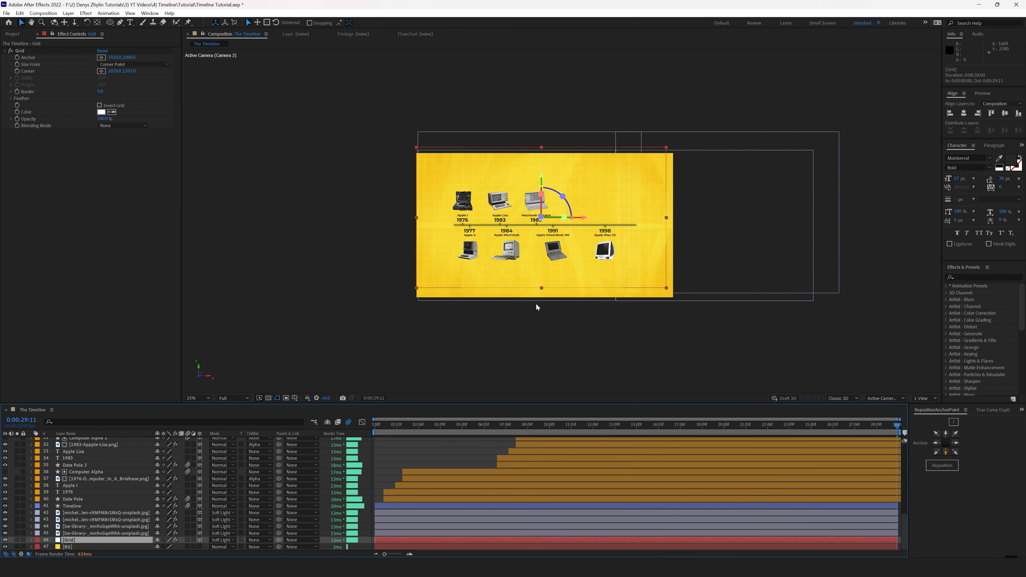
key("ctrl+d")
left_click_drag(584, 218, 372, 216)
scroll(647, 233, "up", 2)
left_click_drag(793, 199, 759, 198)
Try to nudge library texture layer 44 left along X, and undo the move.
left_click(424, 463)
left_click(117, 527)
left_click_drag(625, 189, 615, 189)
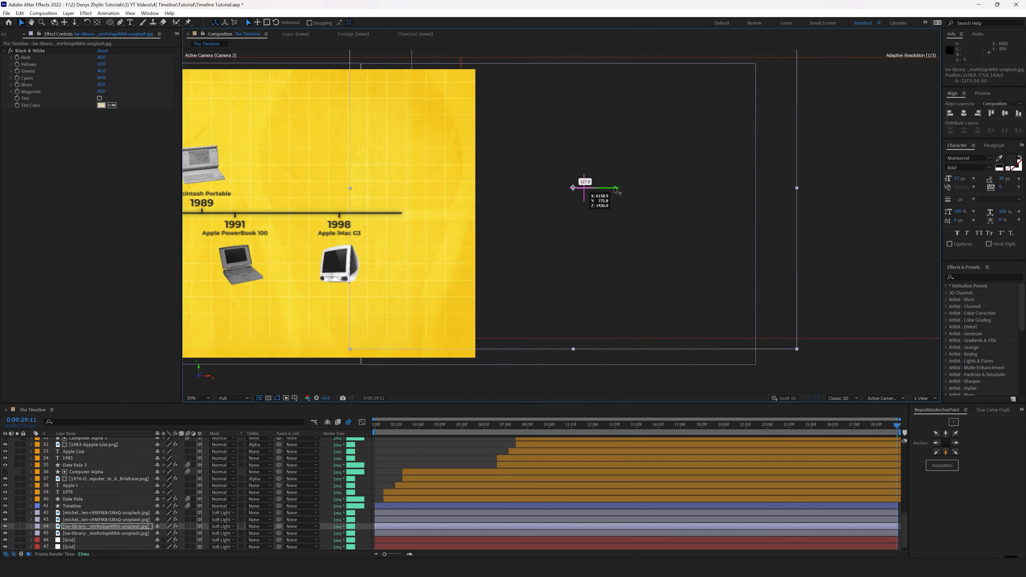
key("ctrl+z")
Shift the Grid copy left to meet the first Grid, and move both Grid layers vertically to cover the frame.
left_click(80, 540)
left_click_drag(752, 197, 743, 197)
left_click_drag(345, 310, 602, 317)
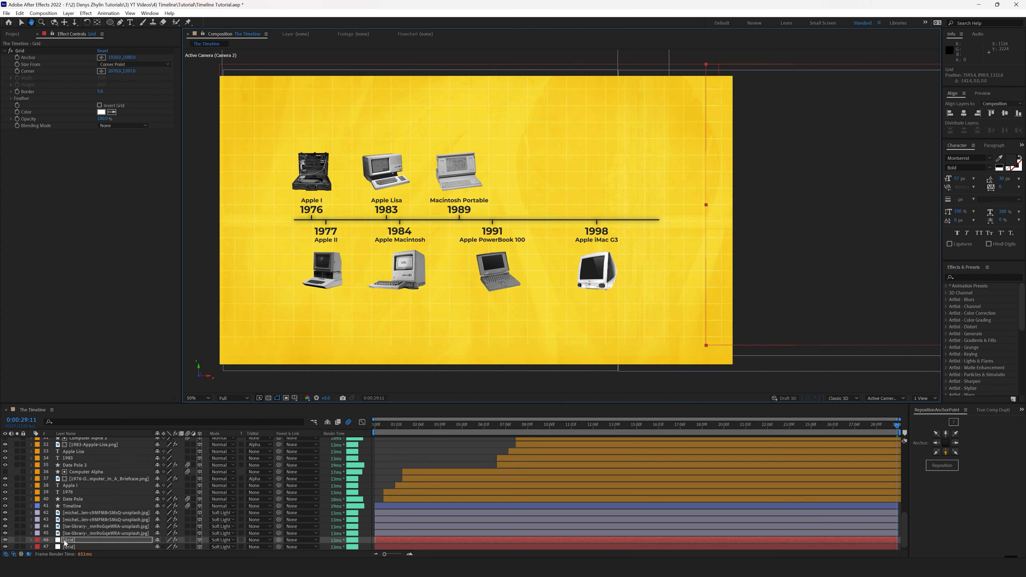
left_click(69, 546, "shift")
left_click_drag(470, 162, 469, 176)
left_click(463, 430)
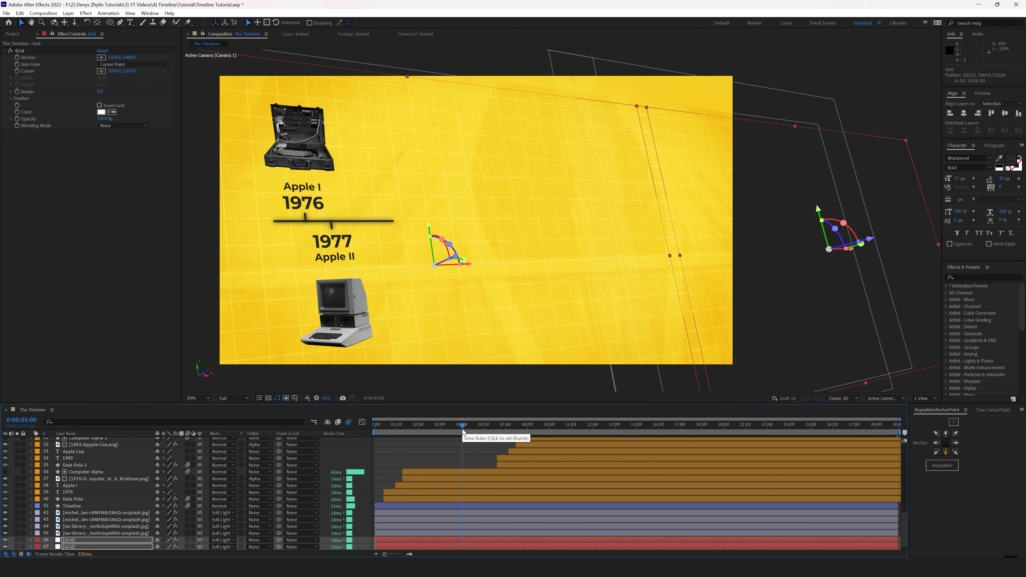